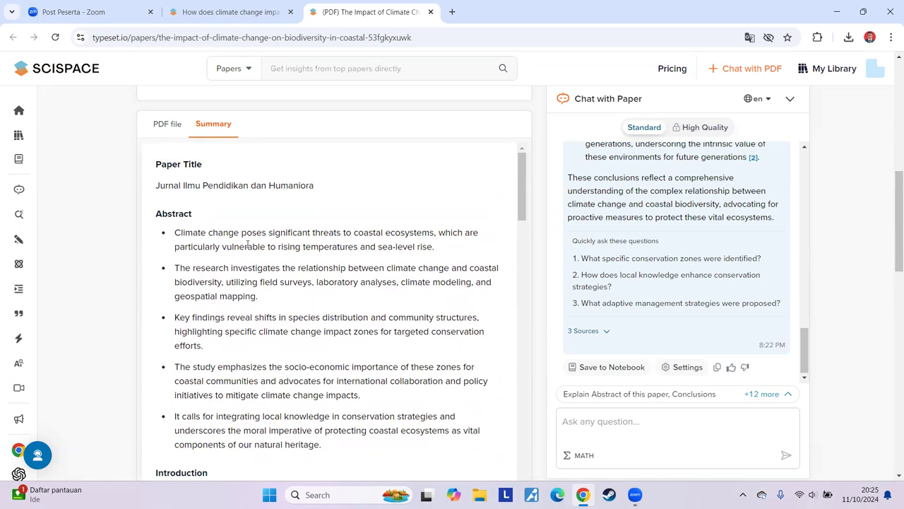
- Read through the coastal ecosystems paper's summary from the abstract to the conclusion, and review its overview page
{"action": "scroll", "coordinate": [250, 250], "scroll_direction": "down", "scroll_amount": 5}
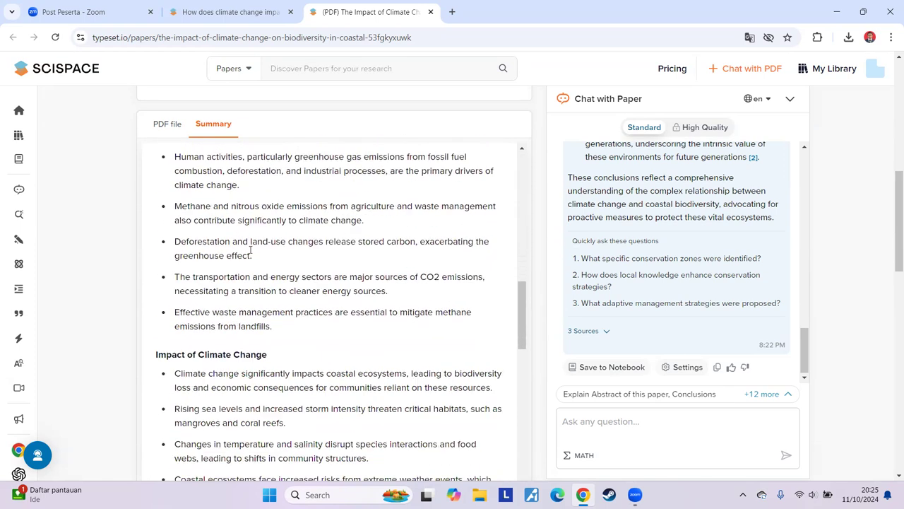
{"action": "scroll", "coordinate": [251, 249], "scroll_direction": "down", "scroll_amount": 6}
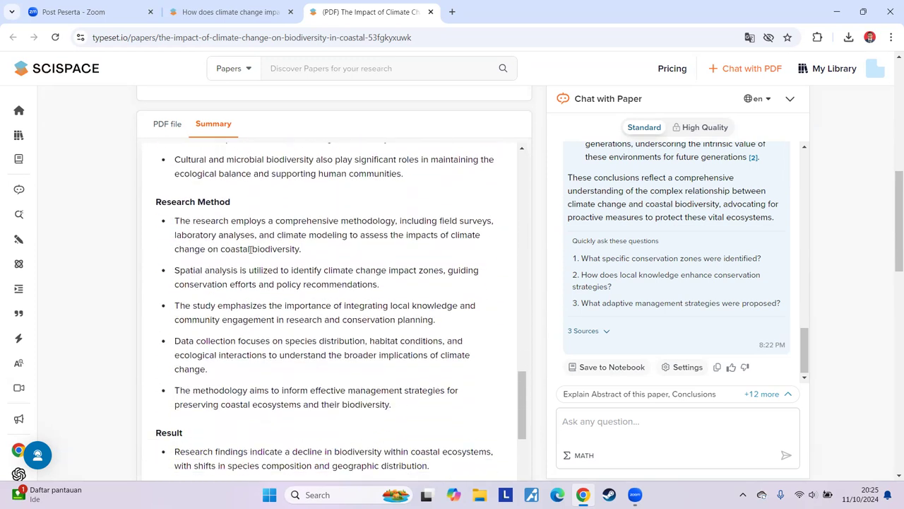
{"action": "scroll", "coordinate": [251, 249], "scroll_direction": "down", "scroll_amount": 5}
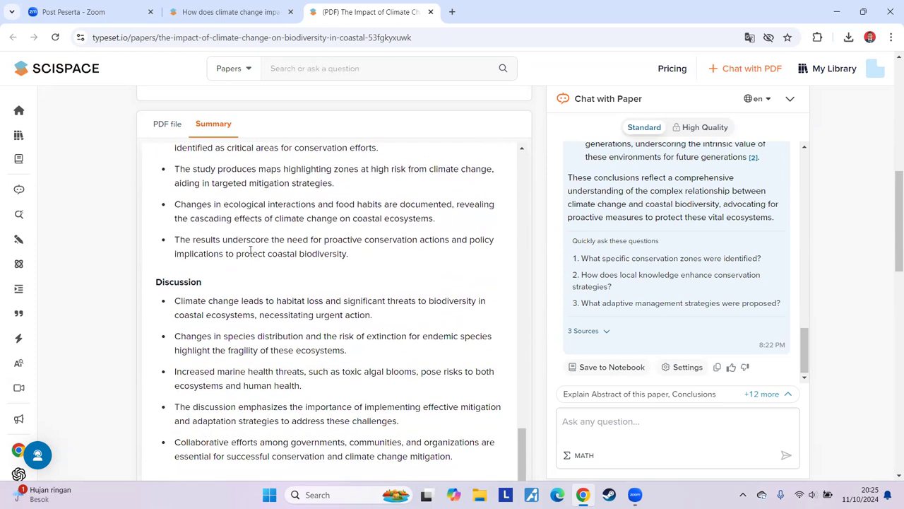
{"action": "scroll", "coordinate": [250, 250], "scroll_direction": "down", "scroll_amount": 2}
{"action": "scroll", "coordinate": [250, 252], "scroll_direction": "down", "scroll_amount": 4}
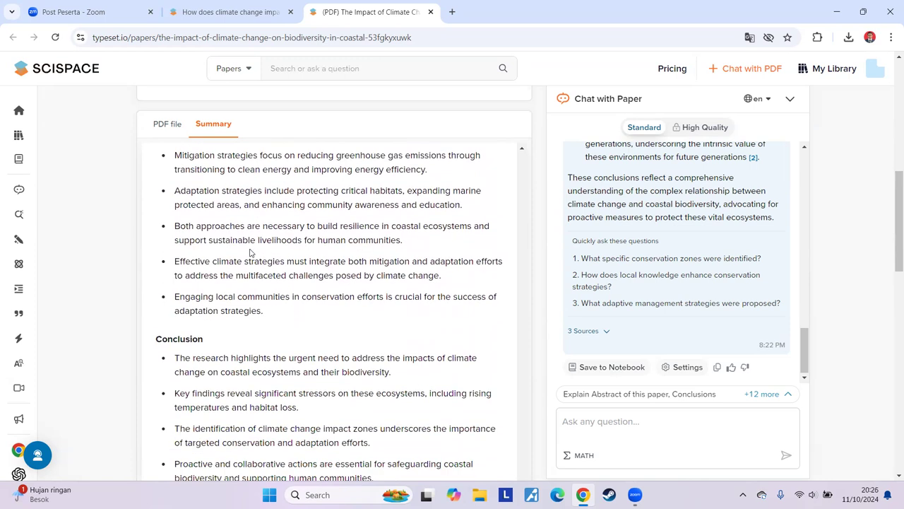
{"action": "scroll", "coordinate": [306, 292], "scroll_direction": "up", "scroll_amount": 7}
{"action": "scroll", "coordinate": [125, 223], "scroll_direction": "up", "scroll_amount": 8}
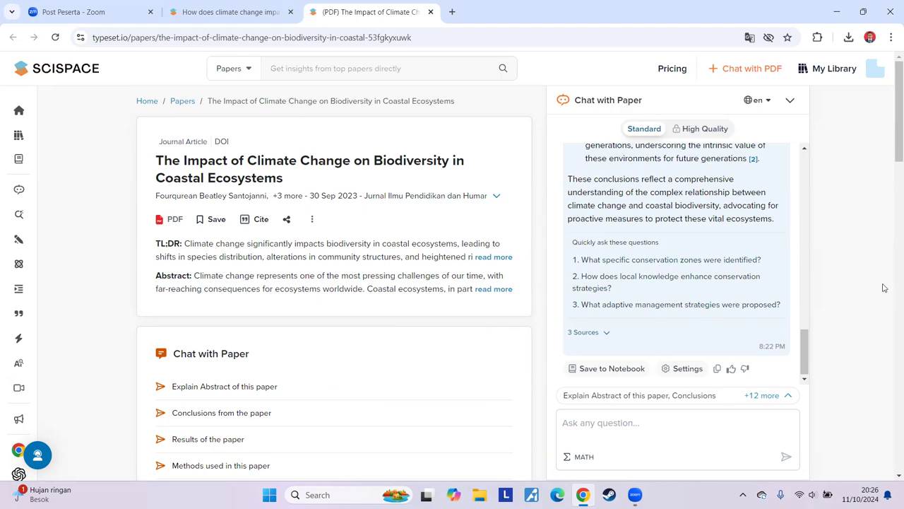
{"action": "scroll", "coordinate": [883, 288], "scroll_direction": "down", "scroll_amount": 15}
{"action": "scroll", "coordinate": [882, 293], "scroll_direction": "down", "scroll_amount": 3}
{"action": "scroll", "coordinate": [878, 299], "scroll_direction": "up", "scroll_amount": 15}
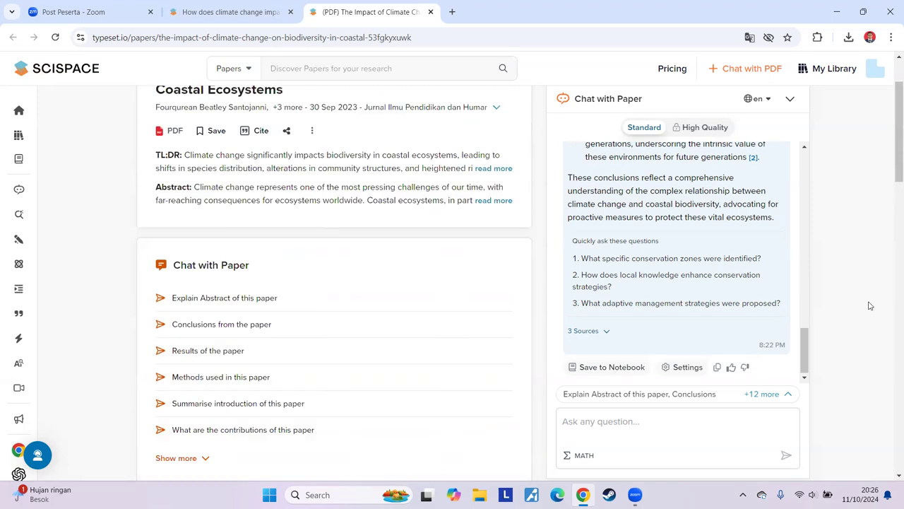
{"action": "scroll", "coordinate": [871, 305], "scroll_direction": "up", "scroll_amount": 2}
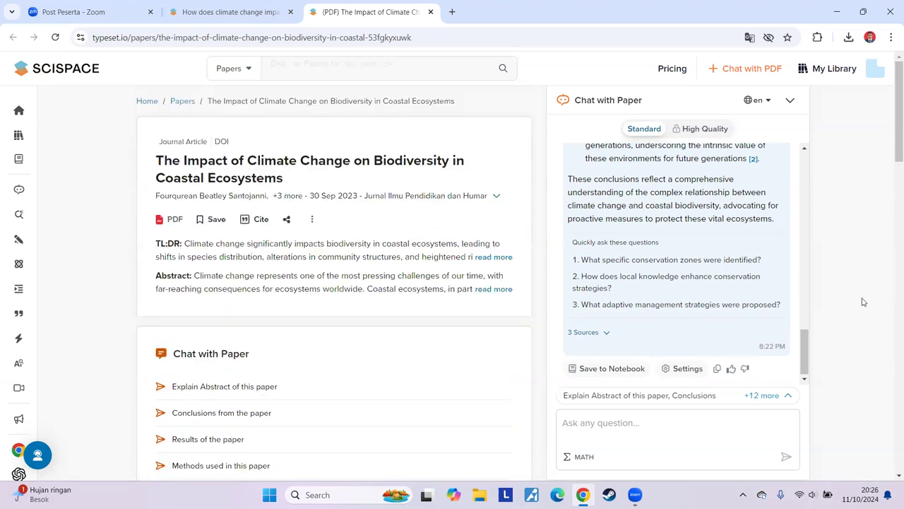
- Close the coastal ecosystems paper and open "Impact of climate change on ecology and biodiversity of Africa- a review" from the search results, dismissing the translation prompt
{"action": "left_click", "coordinate": [431, 12]}
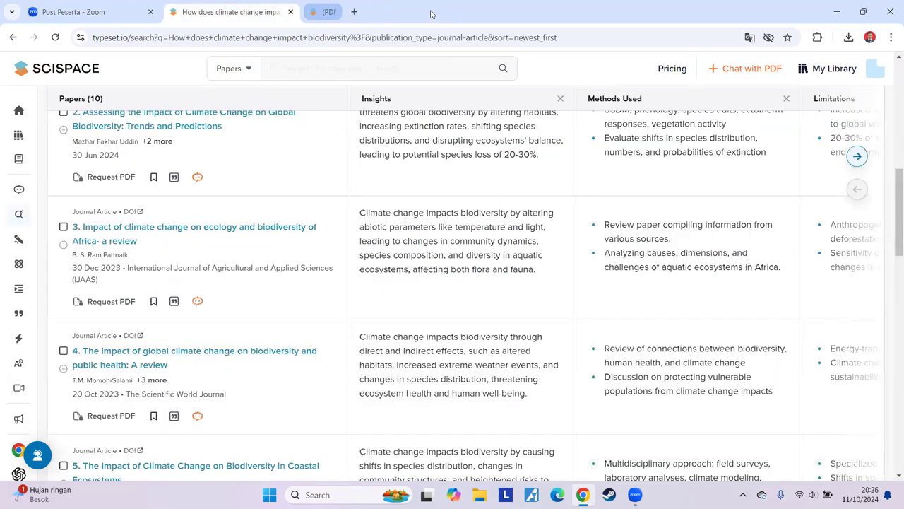
{"action": "scroll", "coordinate": [218, 332], "scroll_direction": "up", "scroll_amount": 2}
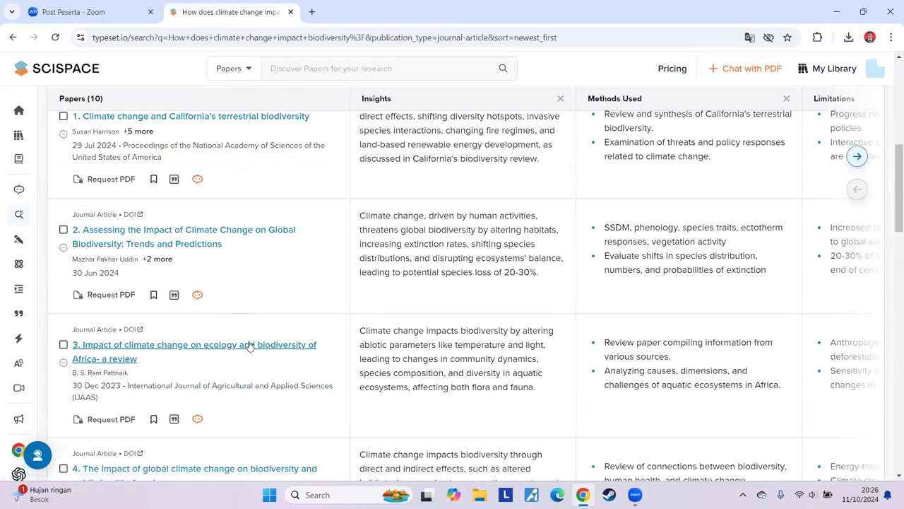
{"action": "scroll", "coordinate": [254, 353], "scroll_direction": "down", "scroll_amount": 4}
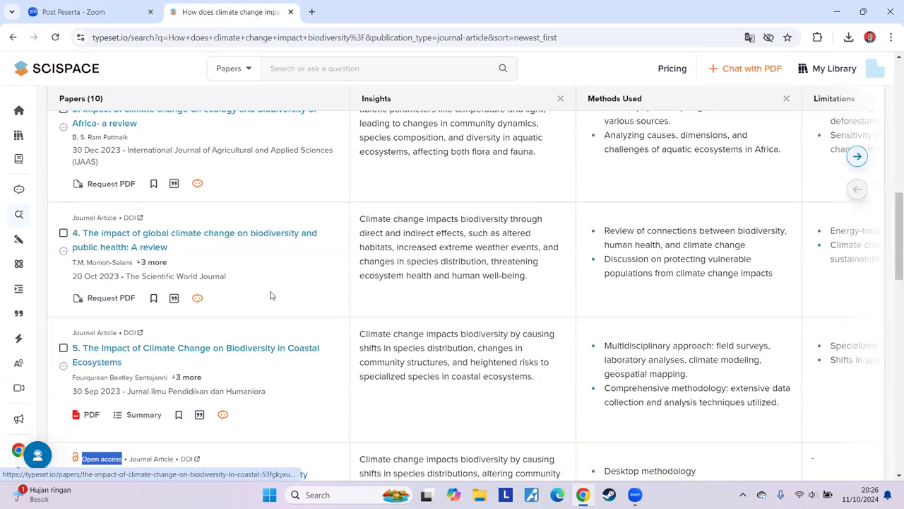
{"action": "scroll", "coordinate": [280, 317], "scroll_direction": "up", "scroll_amount": 1}
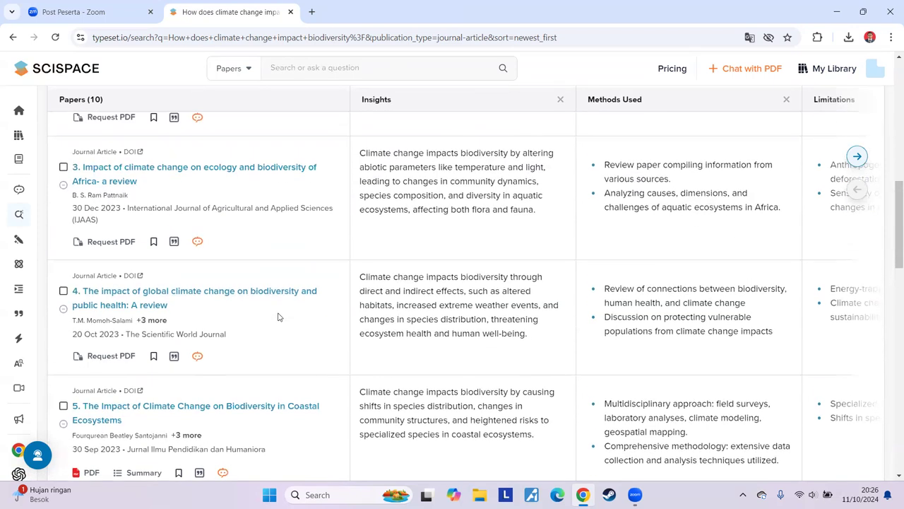
{"action": "left_click", "coordinate": [266, 173]}
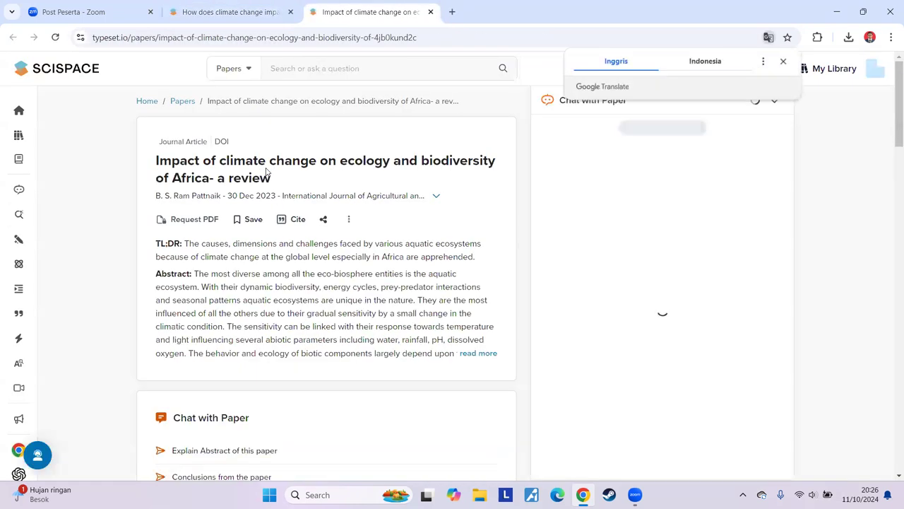
{"action": "left_click", "coordinate": [783, 62]}
- Examine the Africa review paper's page, including its abstract, available actions and list of references
{"action": "scroll", "coordinate": [145, 339], "scroll_direction": "down", "scroll_amount": 6}
{"action": "scroll", "coordinate": [139, 342], "scroll_direction": "down", "scroll_amount": 4}
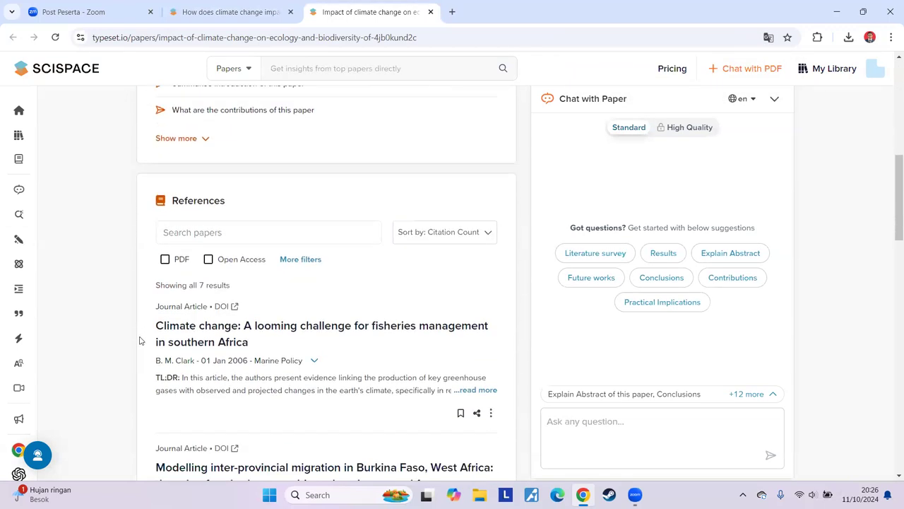
{"action": "scroll", "coordinate": [323, 342], "scroll_direction": "up", "scroll_amount": 2}
{"action": "scroll", "coordinate": [324, 342], "scroll_direction": "up", "scroll_amount": 7}
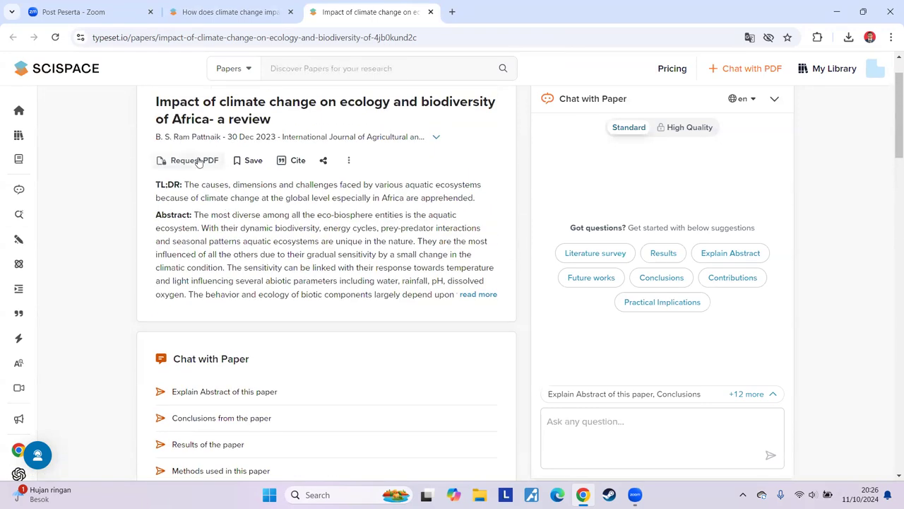
{"action": "scroll", "coordinate": [303, 349], "scroll_direction": "down", "scroll_amount": 7}
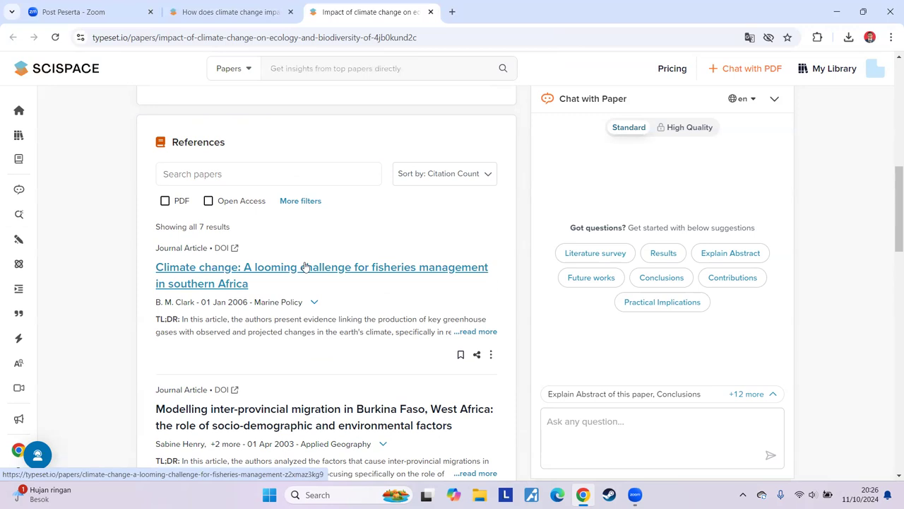
{"action": "scroll", "coordinate": [306, 266], "scroll_direction": "down", "scroll_amount": 6}
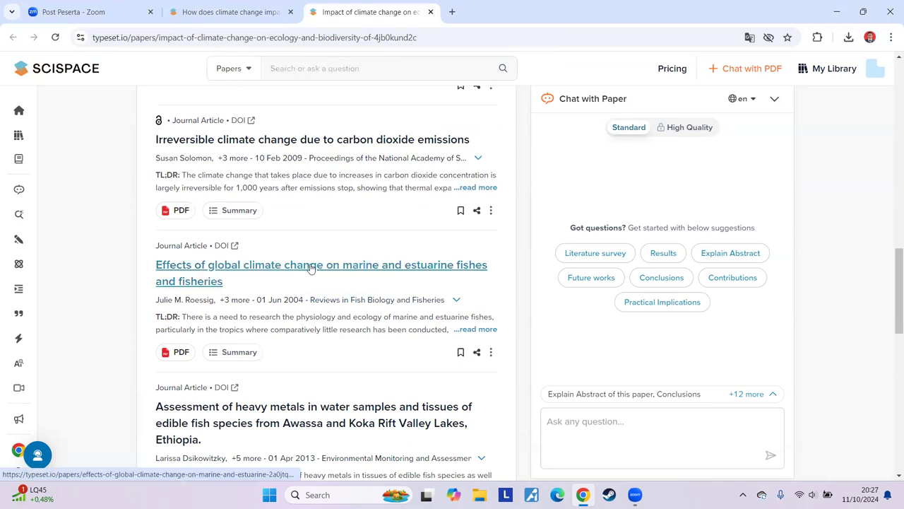
{"action": "scroll", "coordinate": [309, 268], "scroll_direction": "down", "scroll_amount": 7}
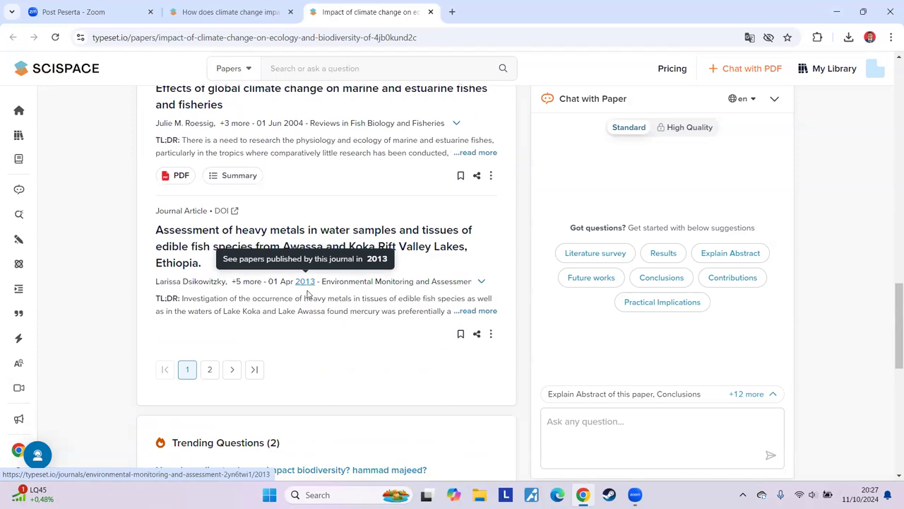
{"action": "scroll", "coordinate": [310, 301], "scroll_direction": "up", "scroll_amount": 15}
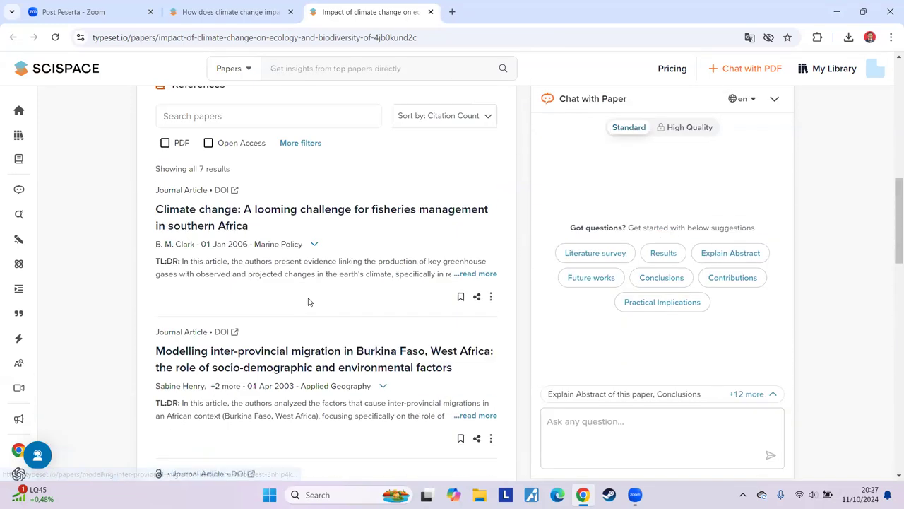
{"action": "scroll", "coordinate": [309, 301], "scroll_direction": "up", "scroll_amount": 1}
- Ask the paper chat the suggested question "Results of the paper" and read through the answer
{"action": "scroll", "coordinate": [309, 300], "scroll_direction": "down", "scroll_amount": 4}
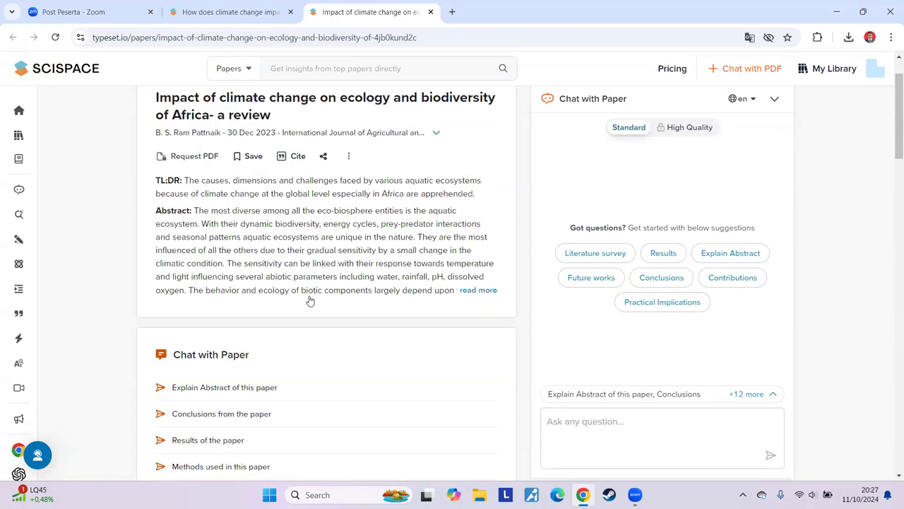
{"action": "scroll", "coordinate": [308, 299], "scroll_direction": "up", "scroll_amount": 2}
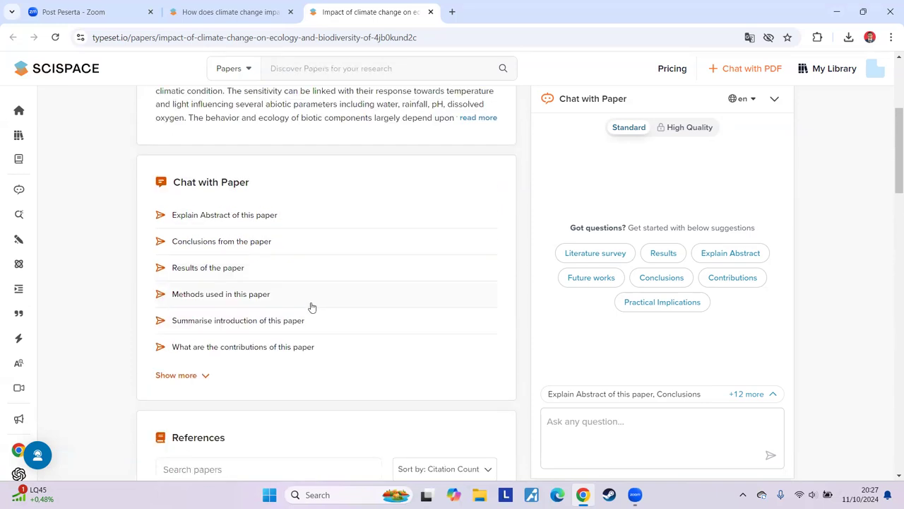
{"action": "left_click", "coordinate": [231, 271]}
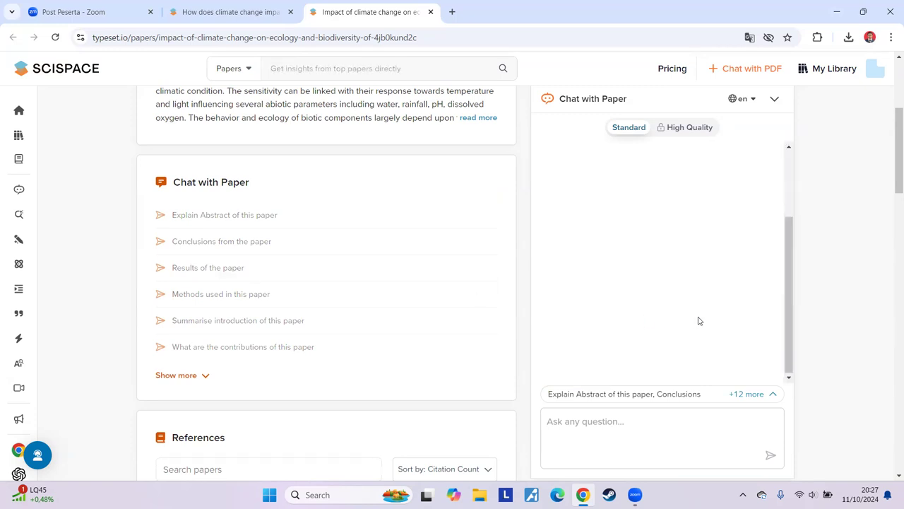
{"action": "scroll", "coordinate": [721, 325], "scroll_direction": "up", "scroll_amount": 10}
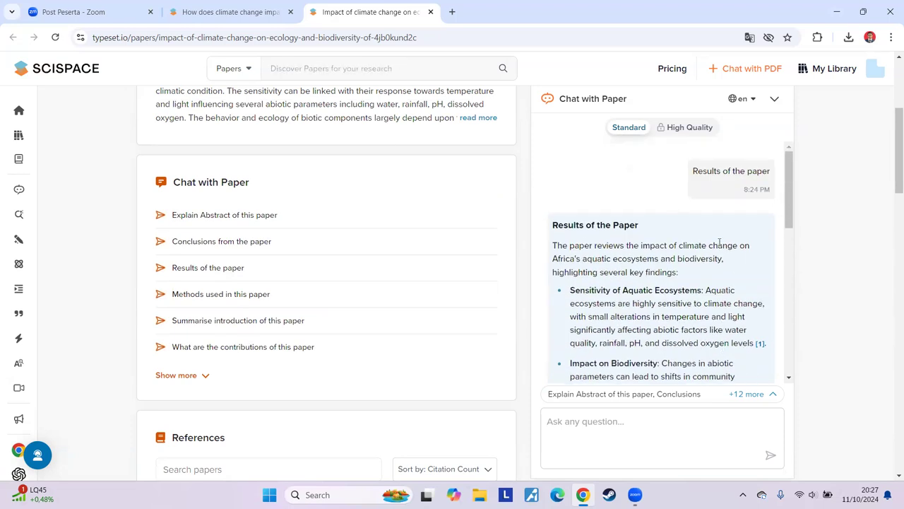
{"action": "scroll", "coordinate": [470, 262], "scroll_direction": "up", "scroll_amount": 3}
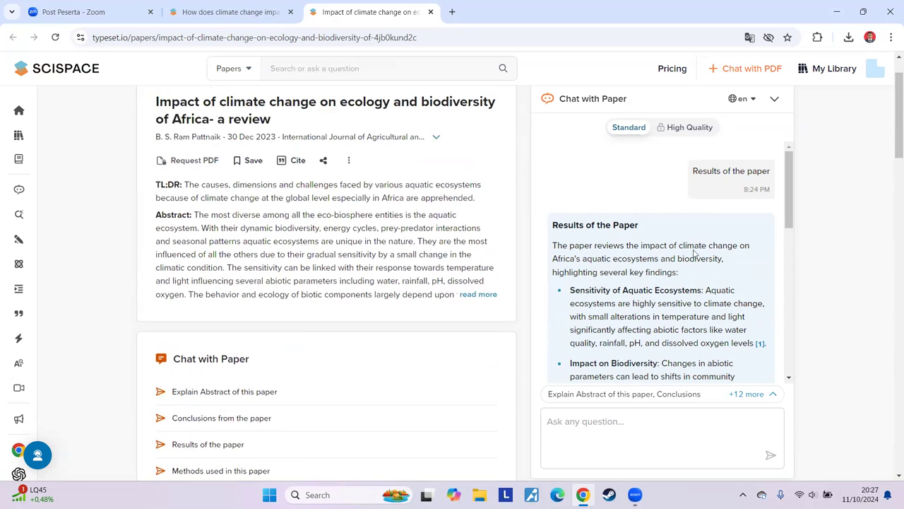
{"action": "scroll", "coordinate": [695, 256], "scroll_direction": "down", "scroll_amount": 6}
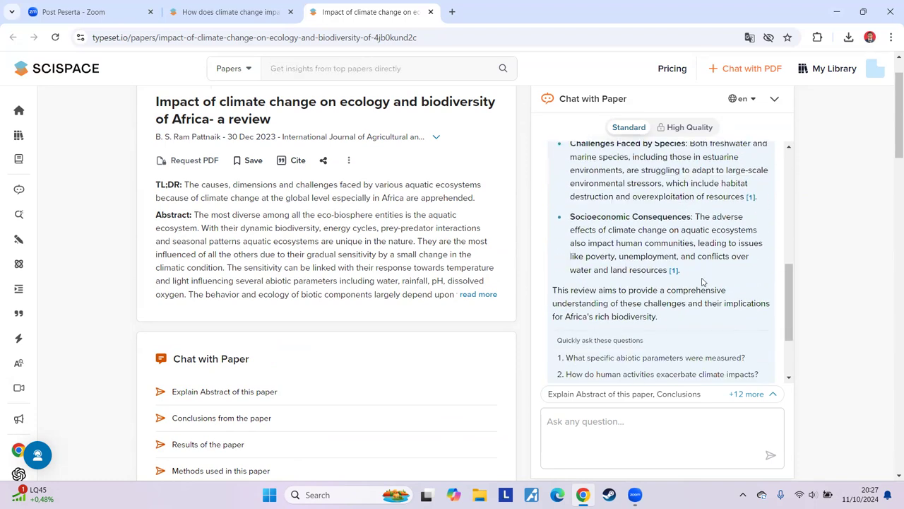
- Ask the paper chat the suggested question "Future works suggested in this paper" and read through the answer
{"action": "left_click", "coordinate": [771, 394]}
{"action": "scroll", "coordinate": [699, 294], "scroll_direction": "down", "scroll_amount": 1}
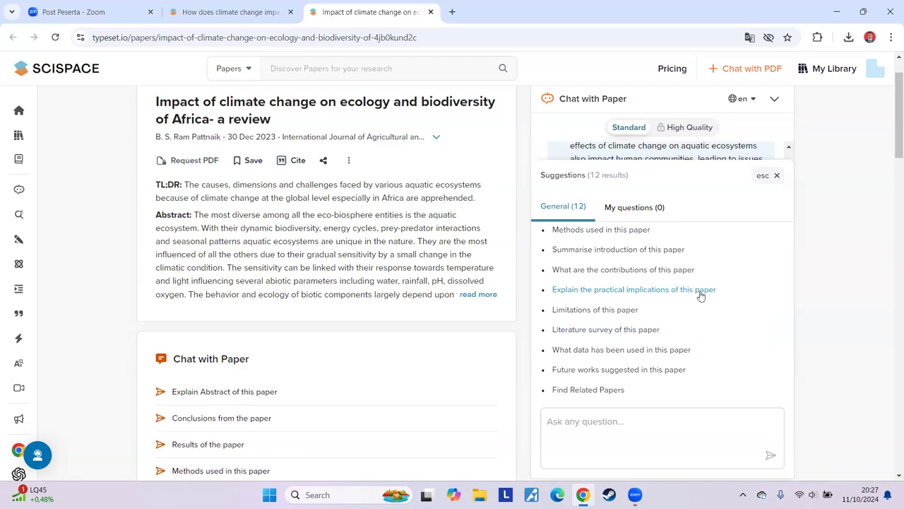
{"action": "left_click", "coordinate": [650, 370]}
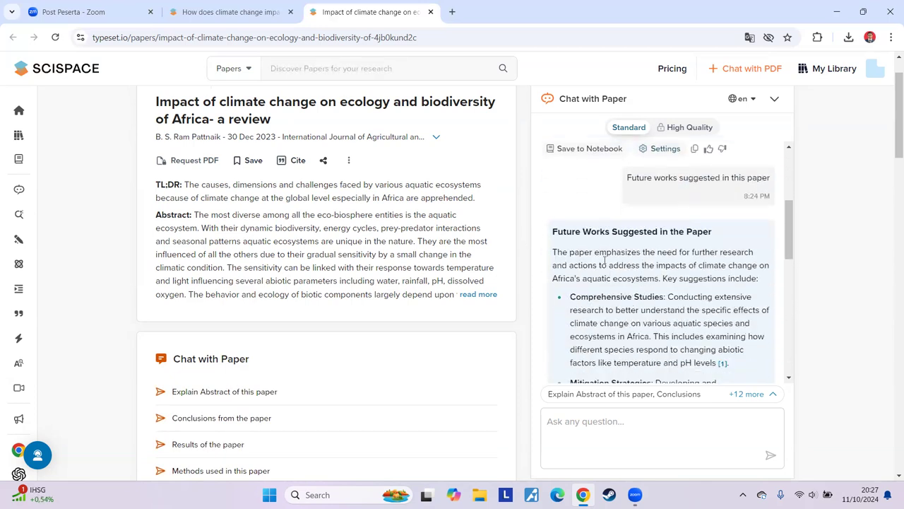
{"action": "scroll", "coordinate": [596, 278], "scroll_direction": "down", "scroll_amount": 1}
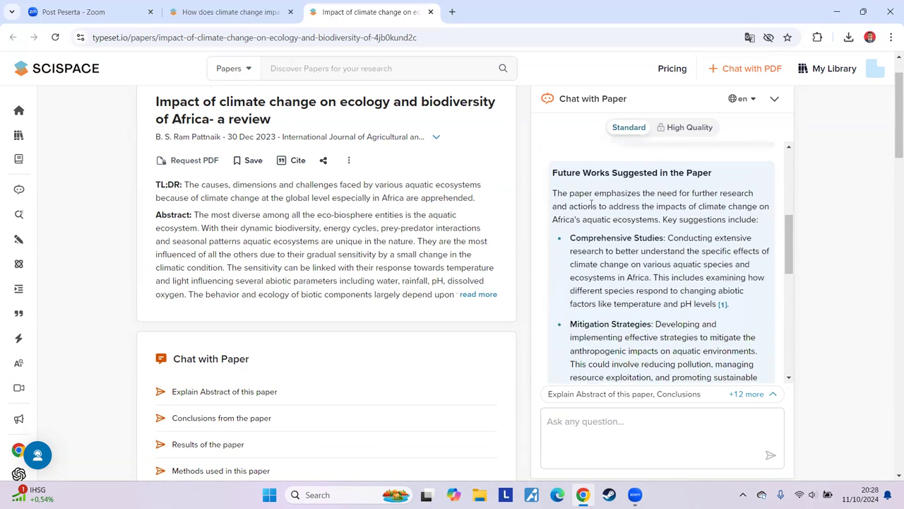
{"action": "scroll", "coordinate": [599, 204], "scroll_direction": "down", "scroll_amount": 5}
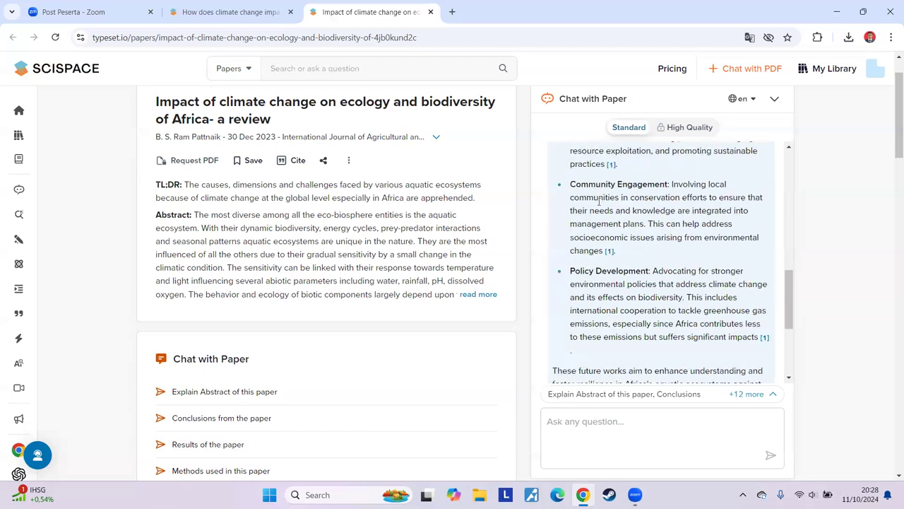
{"action": "scroll", "coordinate": [599, 204], "scroll_direction": "down", "scroll_amount": 2}
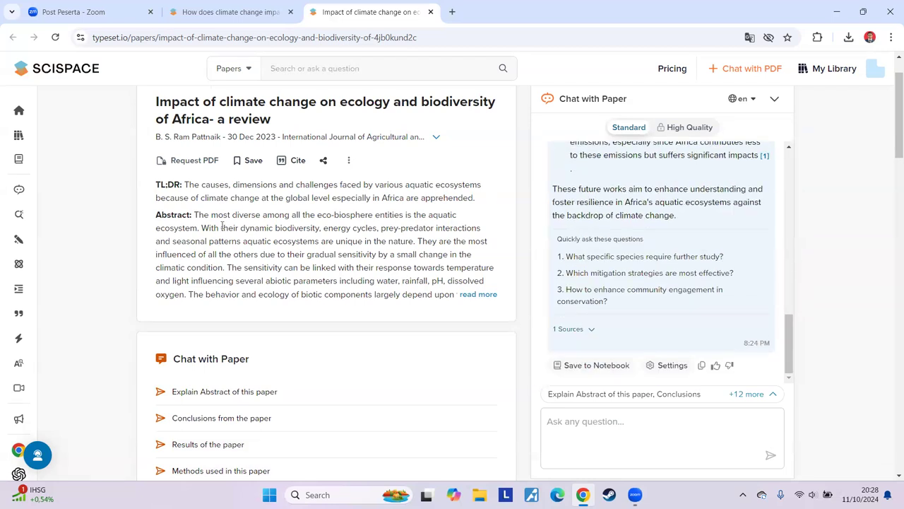
- Expand the Africa review paper's full abstract and read it
{"action": "left_click", "coordinate": [480, 296]}
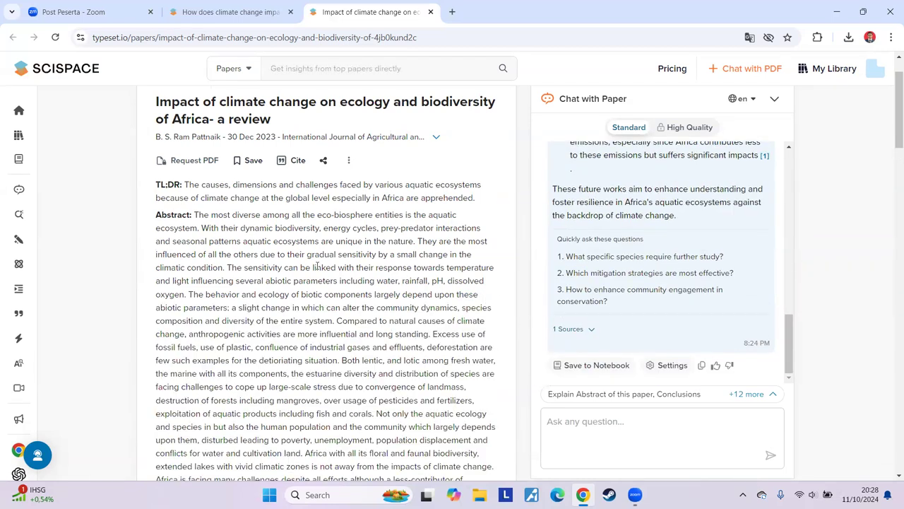
{"action": "scroll", "coordinate": [316, 265], "scroll_direction": "down", "scroll_amount": 3}
{"action": "scroll", "coordinate": [316, 265], "scroll_direction": "up", "scroll_amount": 2}
- Expand the earlier chat answer on the paper's results and review its key findings alongside the abstract
{"action": "scroll", "coordinate": [673, 275], "scroll_direction": "up", "scroll_amount": 7}
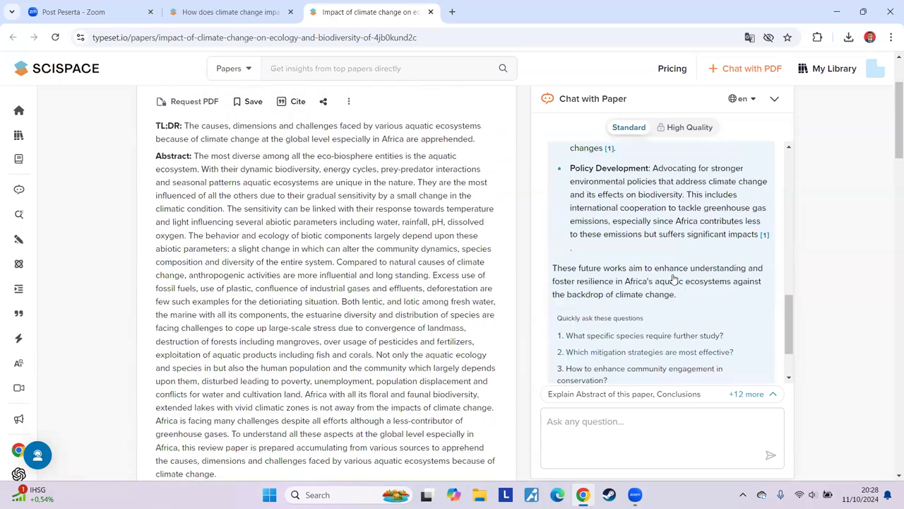
{"action": "scroll", "coordinate": [673, 275], "scroll_direction": "up", "scroll_amount": 3}
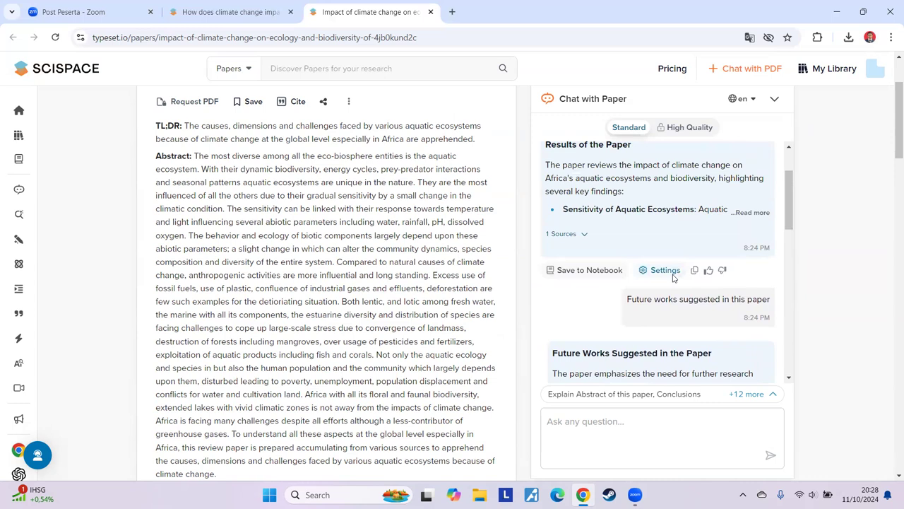
{"action": "left_click", "coordinate": [752, 212]}
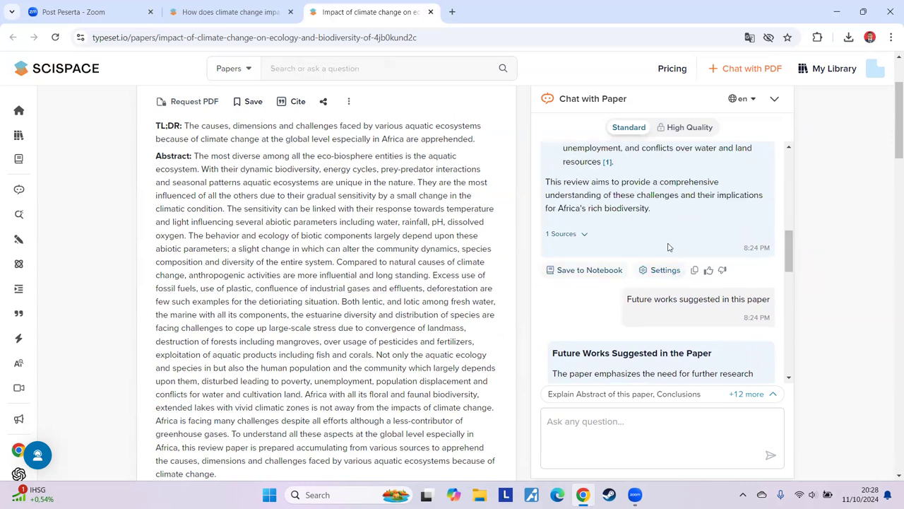
{"action": "scroll", "coordinate": [669, 247], "scroll_direction": "up", "scroll_amount": 2}
{"action": "scroll", "coordinate": [667, 247], "scroll_direction": "up", "scroll_amount": 4}
{"action": "scroll", "coordinate": [667, 246], "scroll_direction": "down", "scroll_amount": 3}
{"action": "scroll", "coordinate": [667, 247], "scroll_direction": "down", "scroll_amount": 2}
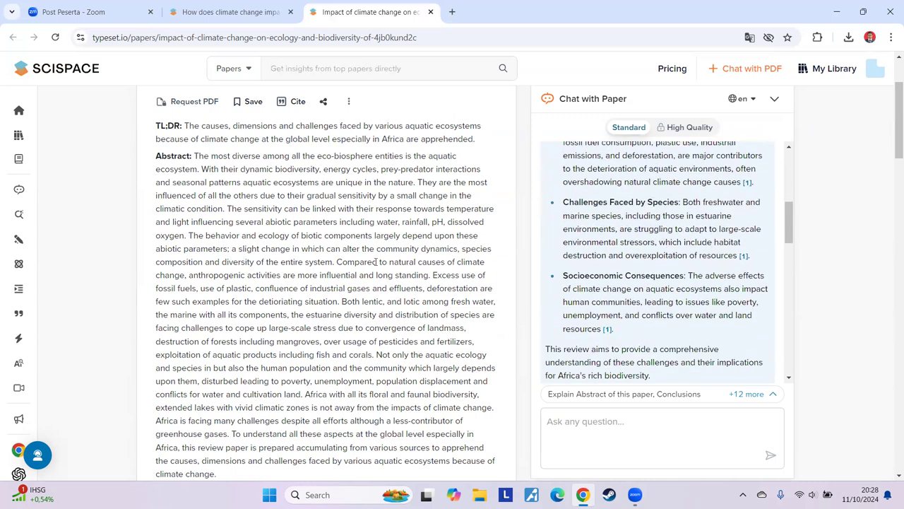
{"action": "scroll", "coordinate": [376, 261], "scroll_direction": "down", "scroll_amount": 2}
{"action": "scroll", "coordinate": [375, 261], "scroll_direction": "down", "scroll_amount": 4}
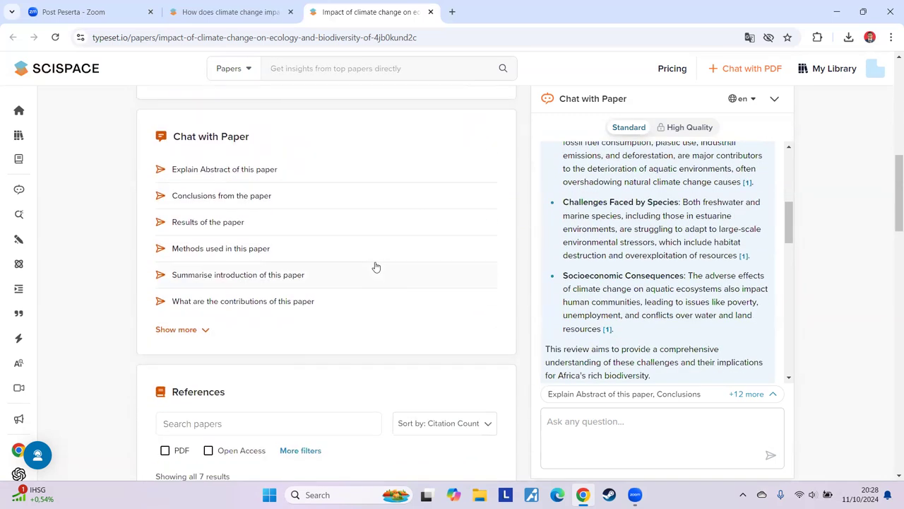
- Skim the reference list of the Africa review paper, and close the paper's page
{"action": "scroll", "coordinate": [376, 266], "scroll_direction": "down", "scroll_amount": 8}
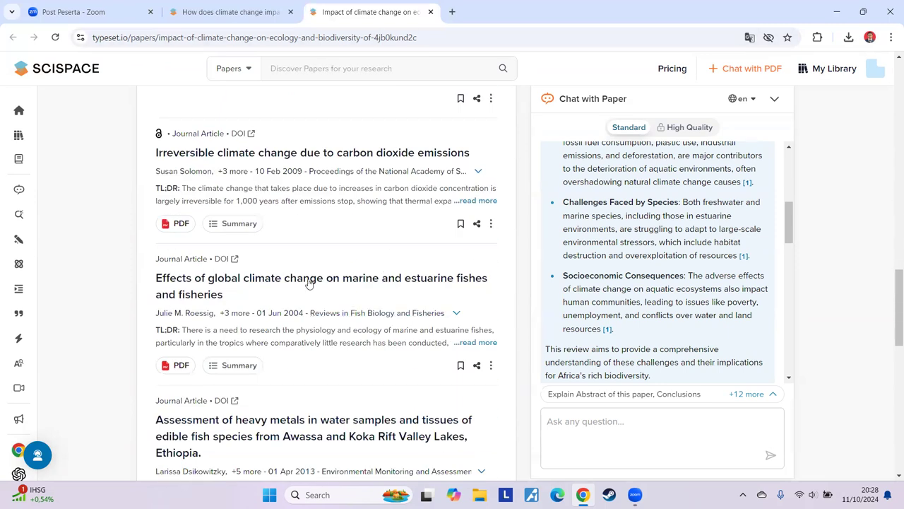
{"action": "scroll", "coordinate": [310, 290], "scroll_direction": "down", "scroll_amount": 6}
{"action": "scroll", "coordinate": [328, 319], "scroll_direction": "up", "scroll_amount": 3}
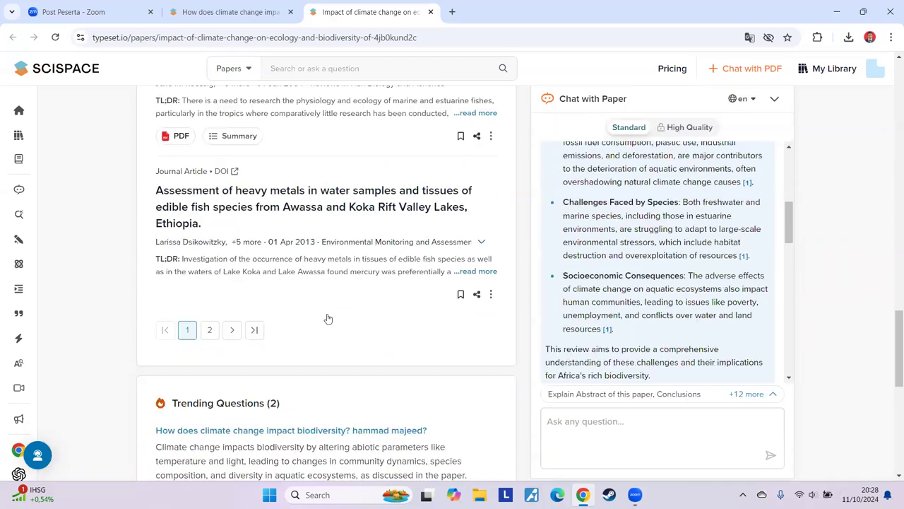
{"action": "scroll", "coordinate": [328, 318], "scroll_direction": "up", "scroll_amount": 5}
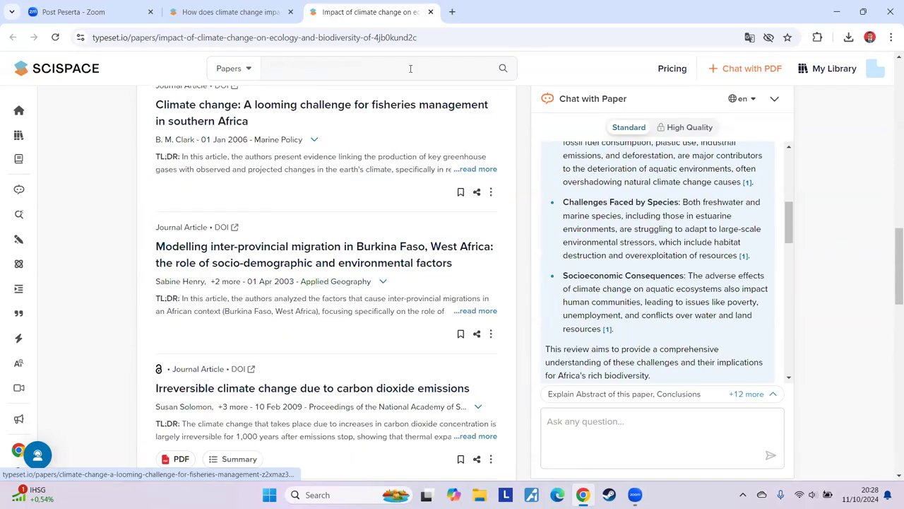
{"action": "left_click", "coordinate": [431, 12]}
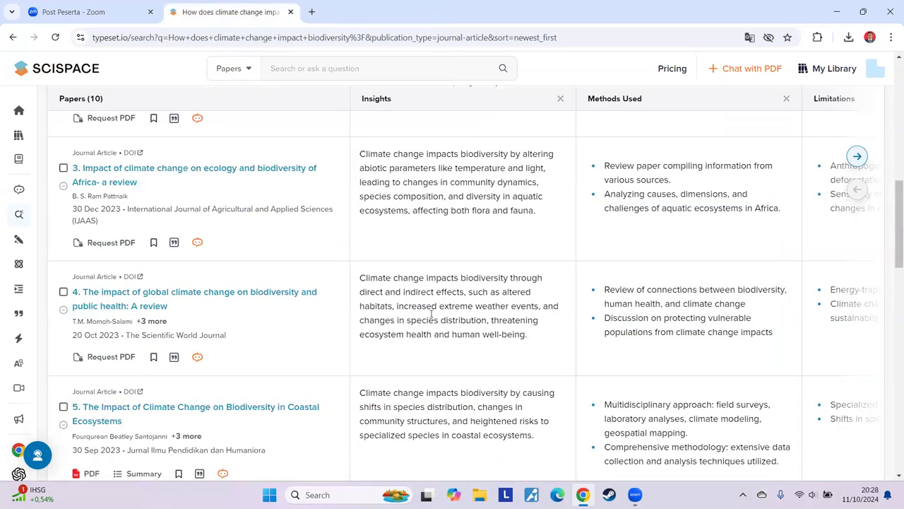
- Review the biodiversity search's summary answer and paper table, including the Limitations and Contributions columns
{"action": "scroll", "coordinate": [431, 314], "scroll_direction": "up", "scroll_amount": 10}
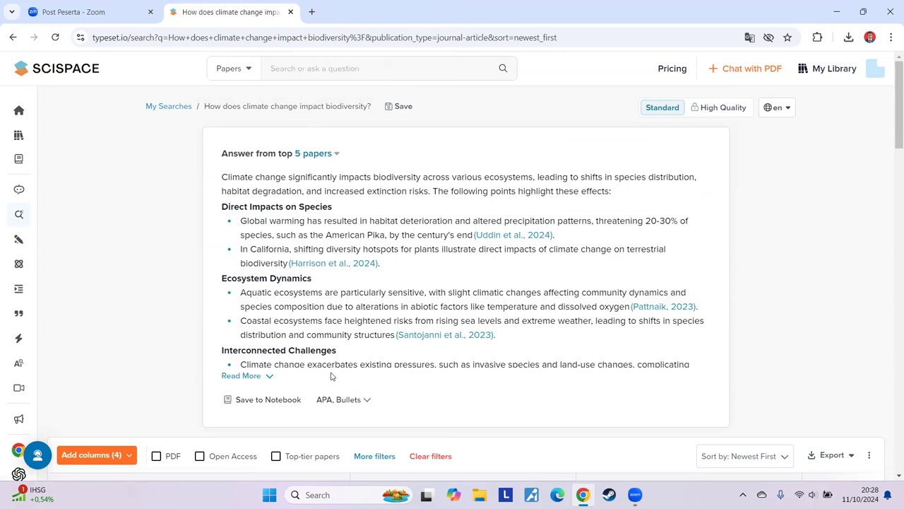
{"action": "scroll", "coordinate": [331, 377], "scroll_direction": "down", "scroll_amount": 4}
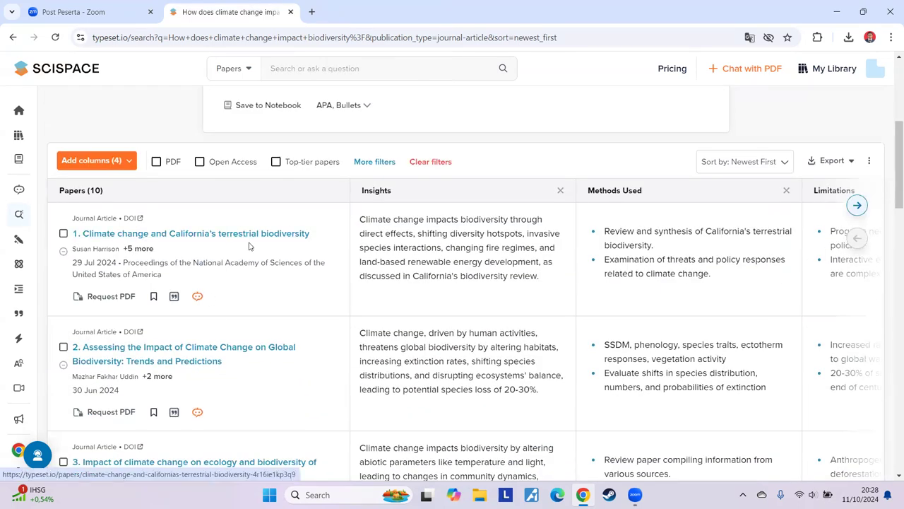
{"action": "scroll", "coordinate": [282, 377], "scroll_direction": "down", "scroll_amount": 4}
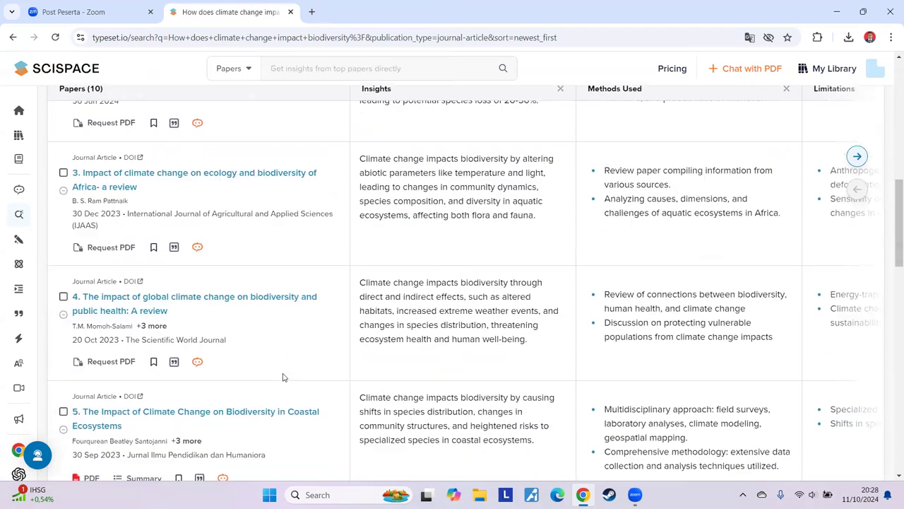
{"action": "scroll", "coordinate": [282, 376], "scroll_direction": "down", "scroll_amount": 6}
{"action": "scroll", "coordinate": [283, 375], "scroll_direction": "up", "scroll_amount": 5}
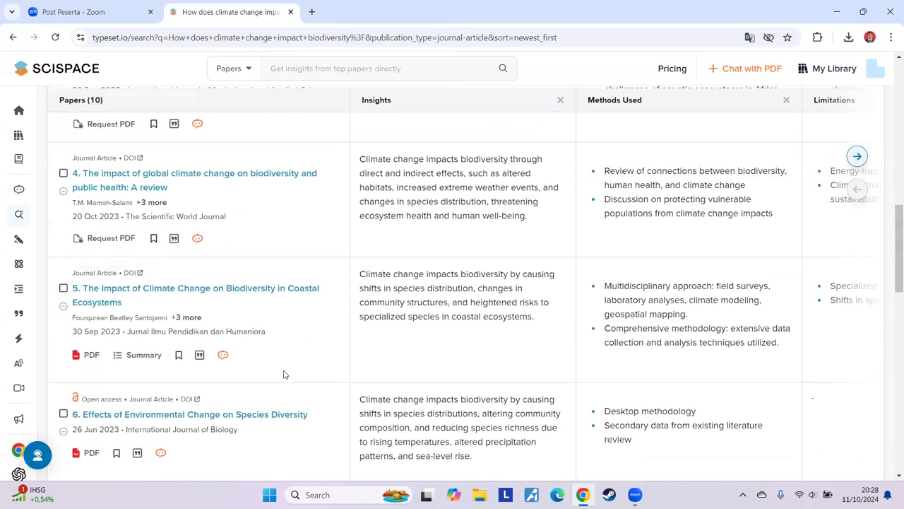
{"action": "scroll", "coordinate": [284, 375], "scroll_direction": "up", "scroll_amount": 7}
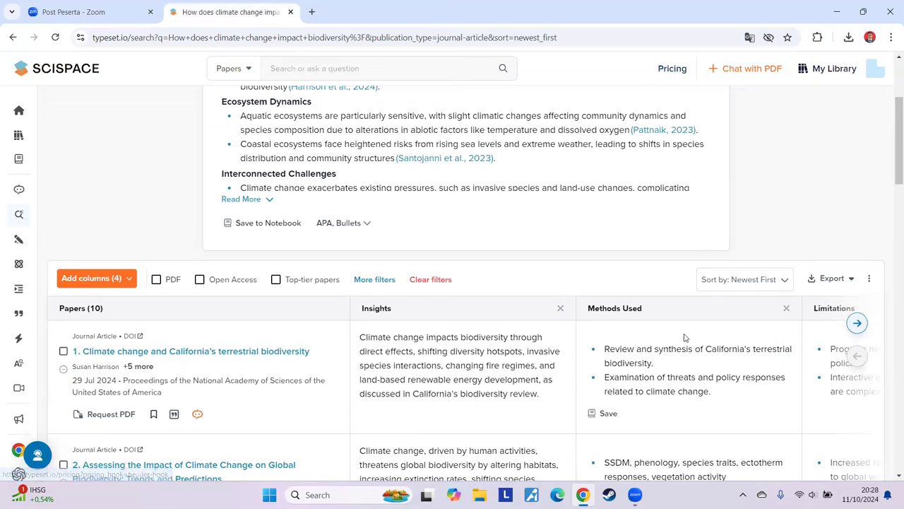
{"action": "scroll", "coordinate": [606, 328], "scroll_direction": "down", "scroll_amount": 3}
{"action": "scroll", "coordinate": [606, 328], "scroll_direction": "up", "scroll_amount": 2}
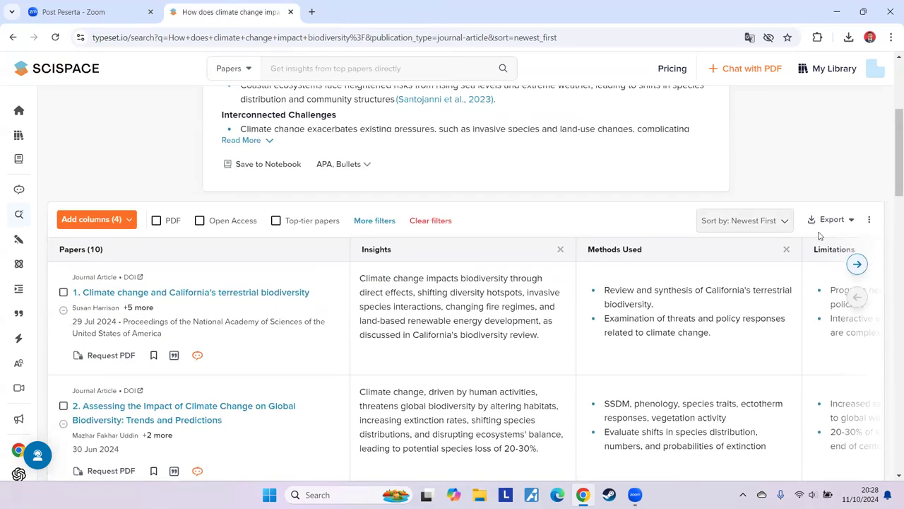
{"action": "left_click", "coordinate": [856, 265]}
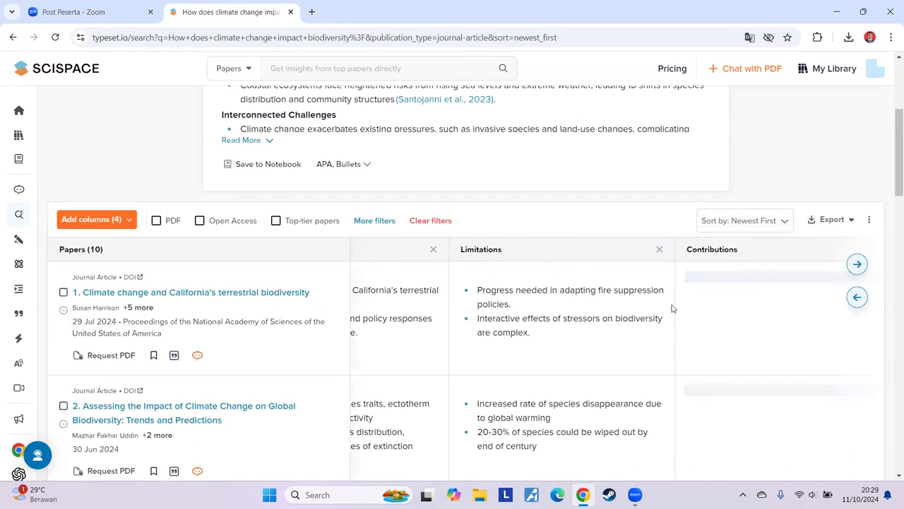
{"action": "left_click", "coordinate": [856, 298]}
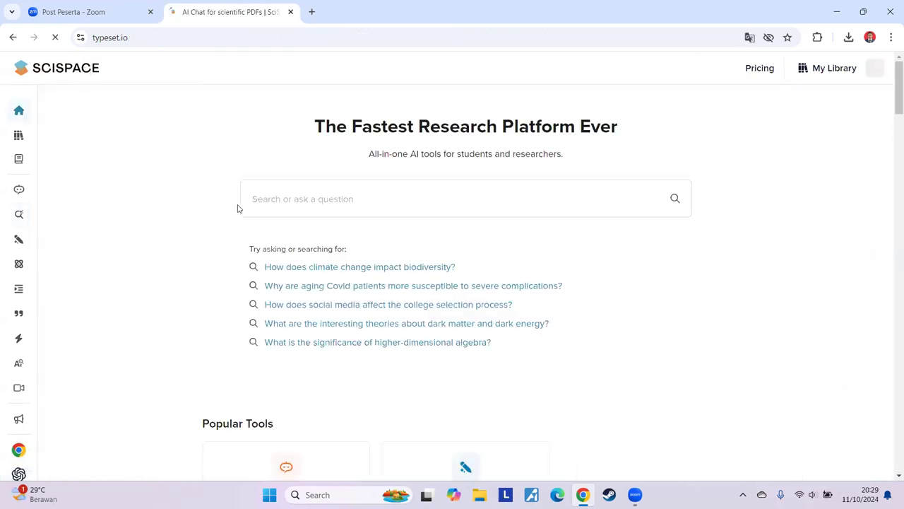
- Search for papers from the home page with the question "apa itu akuntansi keberlanjutan?"
{"action": "left_click", "coordinate": [383, 200]}
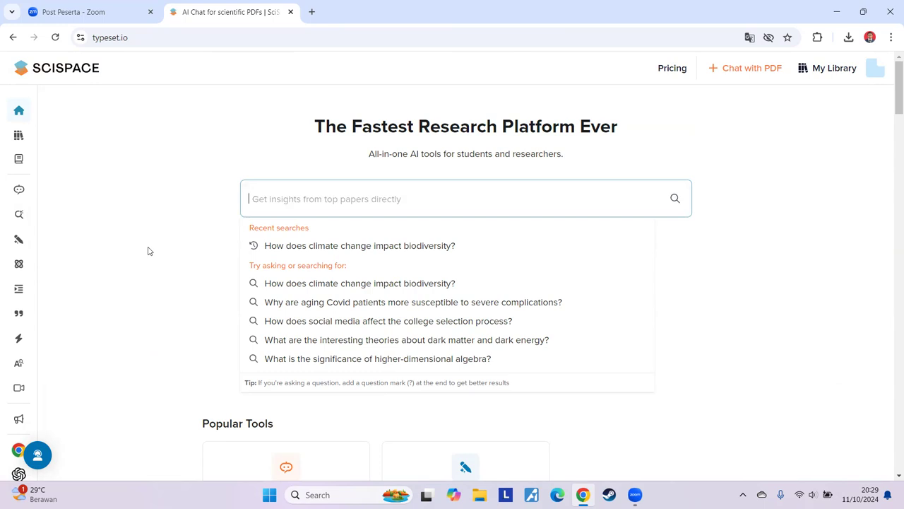
{"action": "type", "text": "apa "}
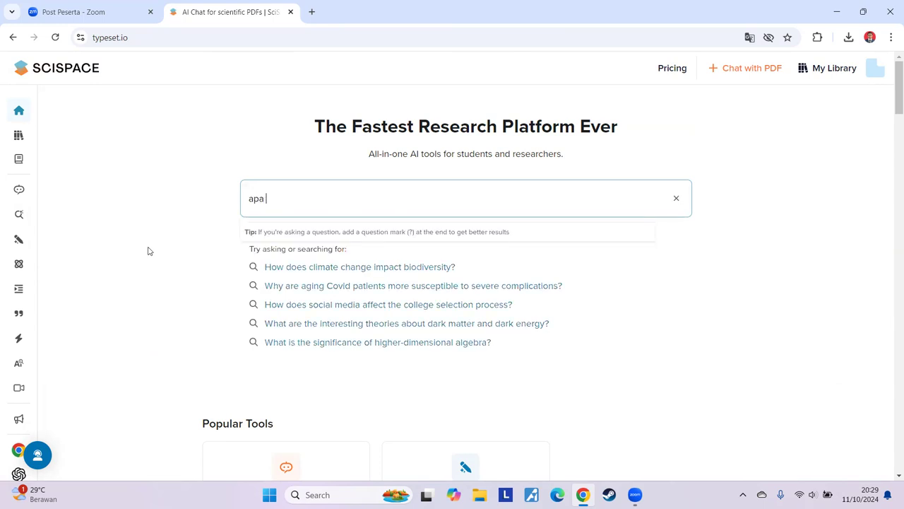
{"action": "type", "text": "itu ak"}
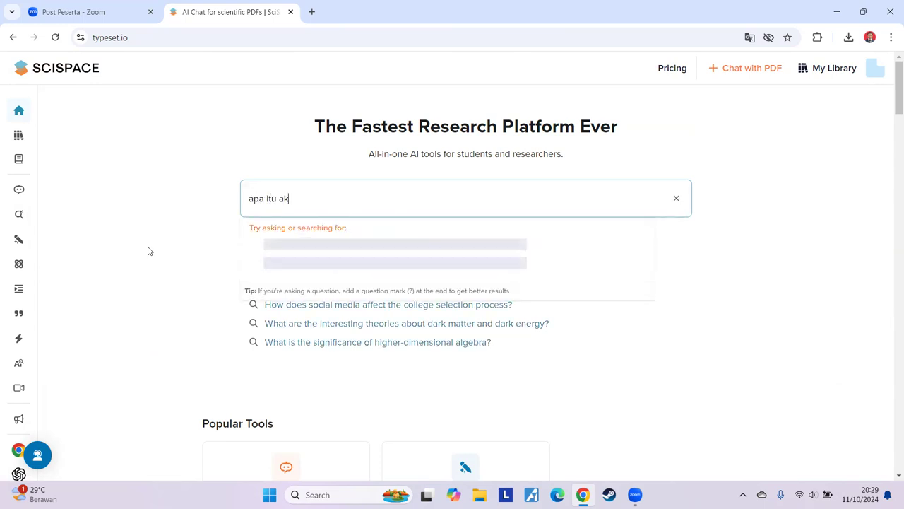
{"action": "type", "text": "untansi keberlanj"}
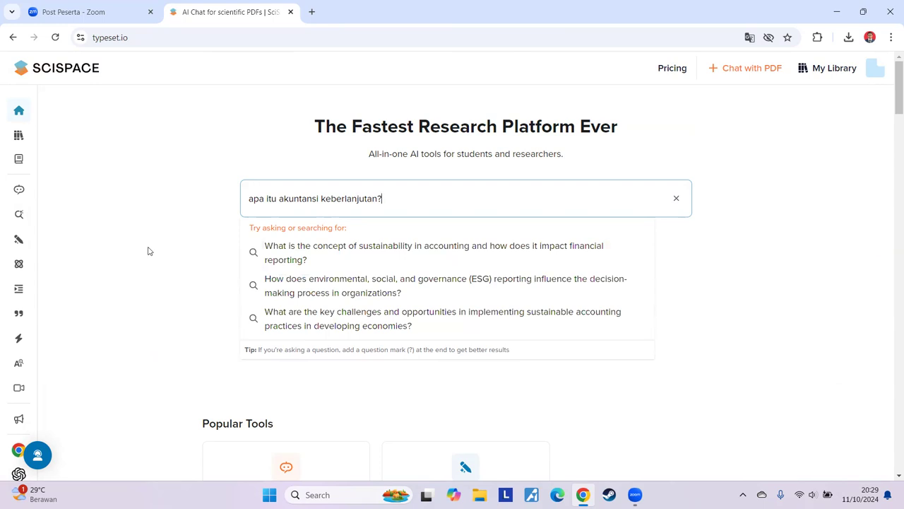
{"action": "type", "text": "utan?"}
{"action": "key", "text": "Return"}
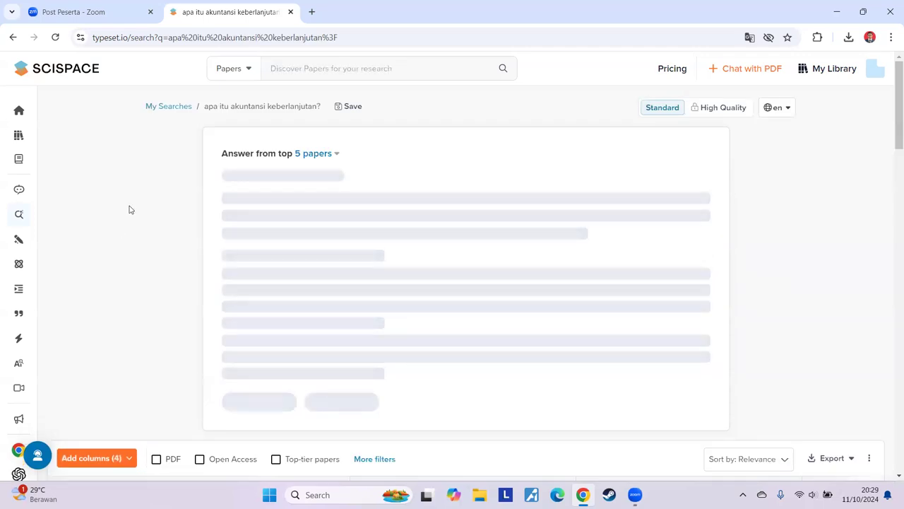
- Skim the sustainability accounting answer and papers, and set the results language to Indonesian (id)
{"action": "scroll", "coordinate": [129, 209], "scroll_direction": "down", "scroll_amount": 2}
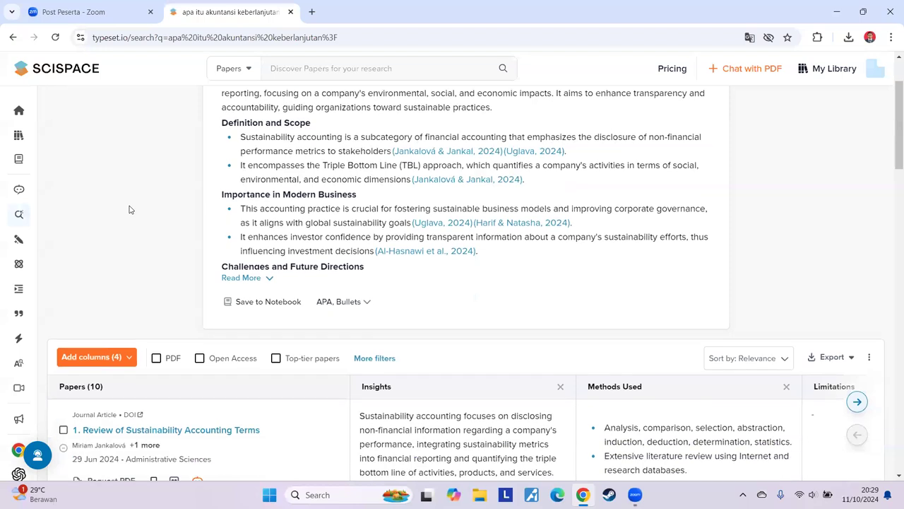
{"action": "scroll", "coordinate": [129, 209], "scroll_direction": "up", "scroll_amount": 2}
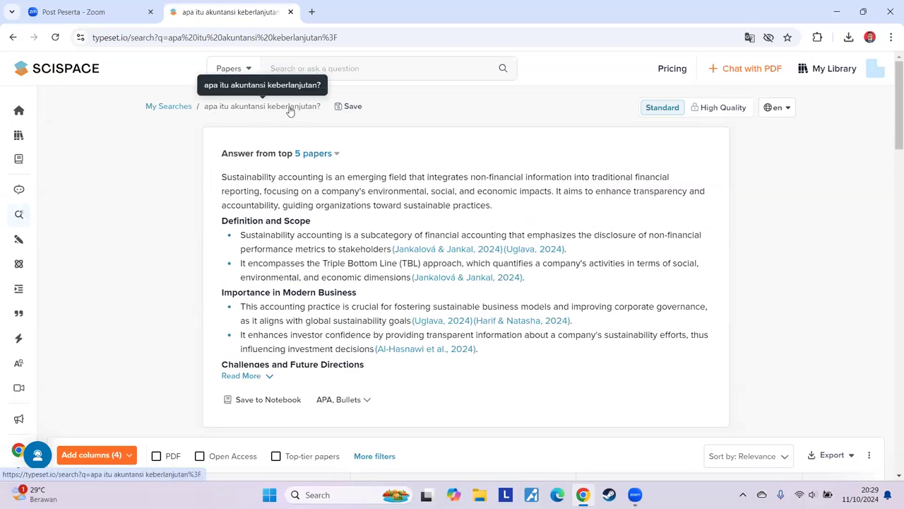
{"action": "scroll", "coordinate": [240, 302], "scroll_direction": "down", "scroll_amount": 3}
{"action": "scroll", "coordinate": [240, 303], "scroll_direction": "down", "scroll_amount": 4}
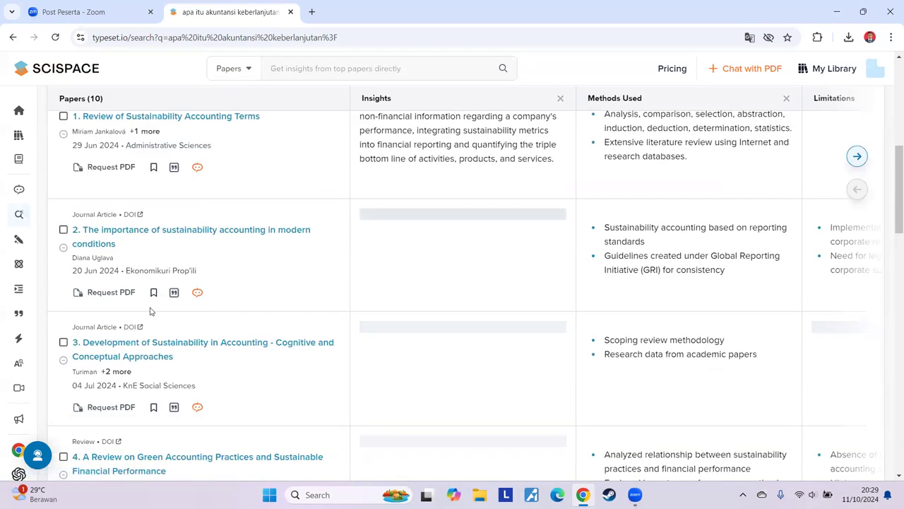
{"action": "scroll", "coordinate": [149, 311], "scroll_direction": "up", "scroll_amount": 6}
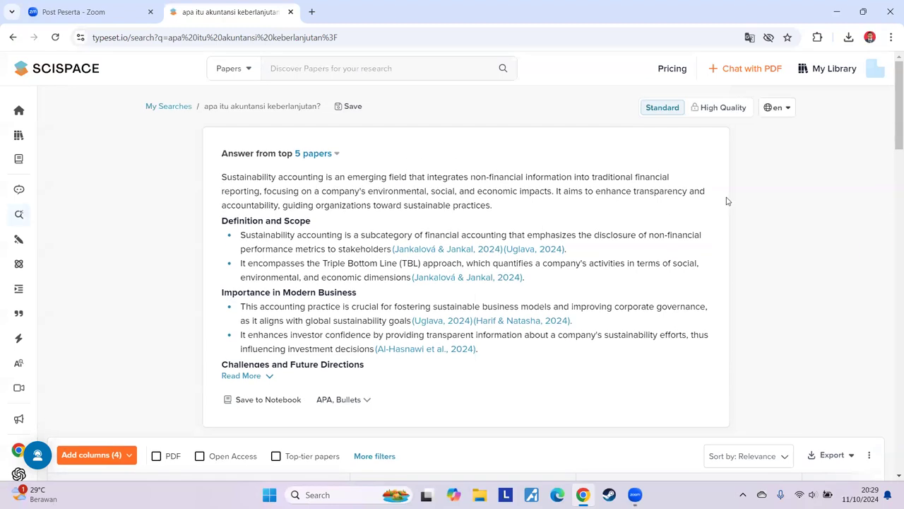
{"action": "left_click", "coordinate": [777, 108]}
{"action": "left_click_drag", "start_coordinate": [792, 138], "coordinate": [794, 213]}
{"action": "left_click", "coordinate": [690, 223]}
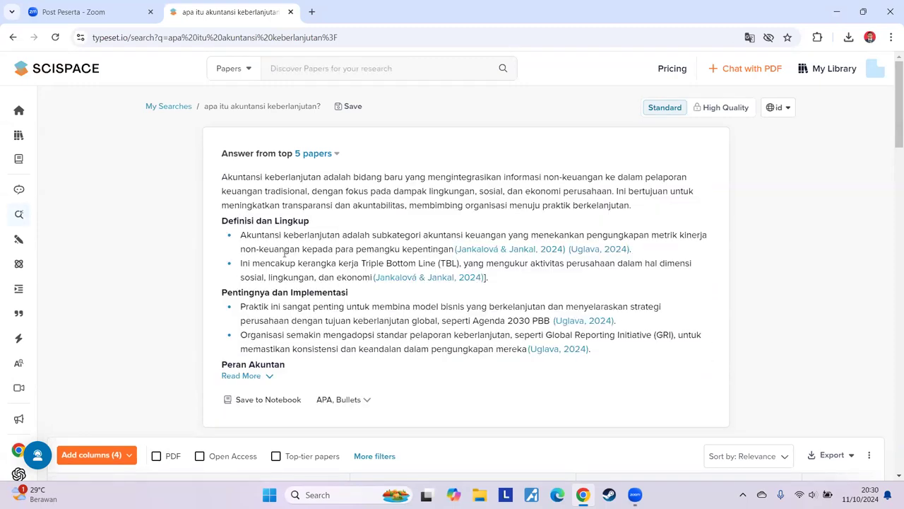
- Read the Indonesian summary answer and examine the insights and methods of the first listed papers
{"action": "scroll", "coordinate": [433, 230], "scroll_direction": "down", "scroll_amount": 3}
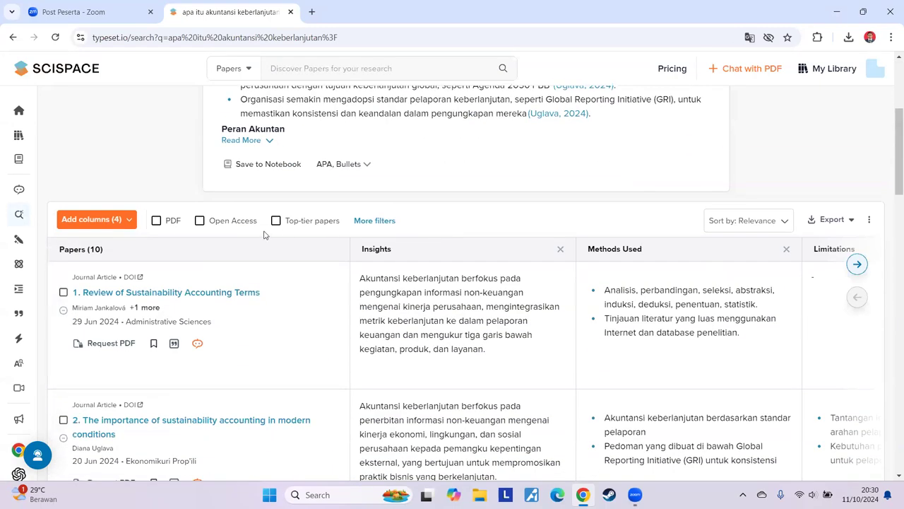
{"action": "scroll", "coordinate": [219, 258], "scroll_direction": "down", "scroll_amount": 2}
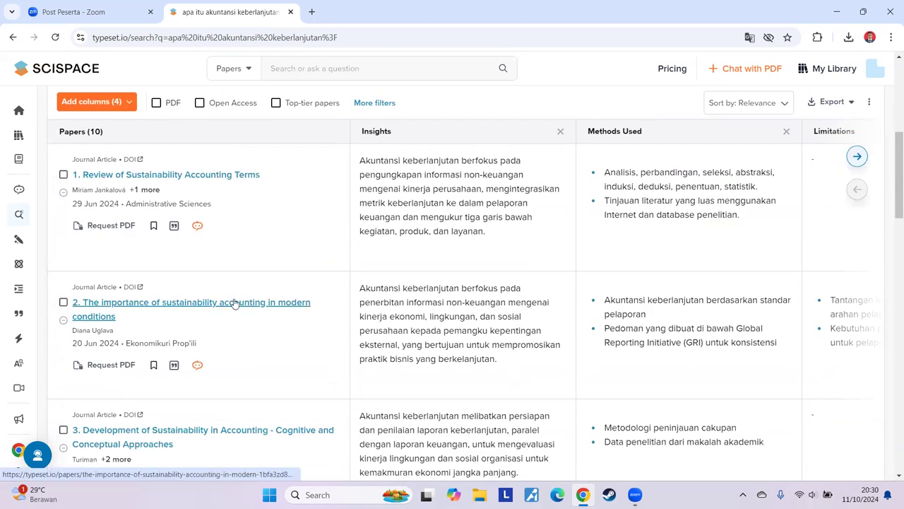
{"action": "scroll", "coordinate": [236, 302], "scroll_direction": "up", "scroll_amount": 1}
{"action": "scroll", "coordinate": [240, 302], "scroll_direction": "up", "scroll_amount": 2}
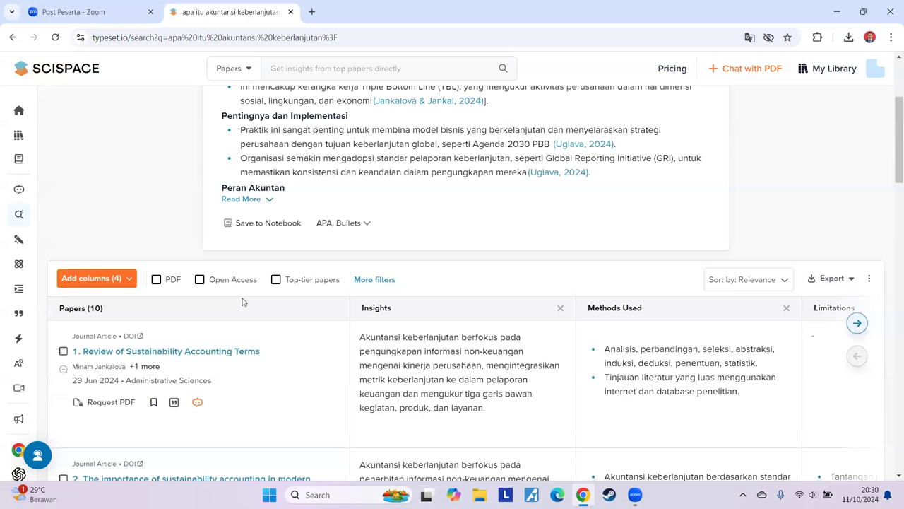
{"action": "scroll", "coordinate": [242, 302], "scroll_direction": "up", "scroll_amount": 3}
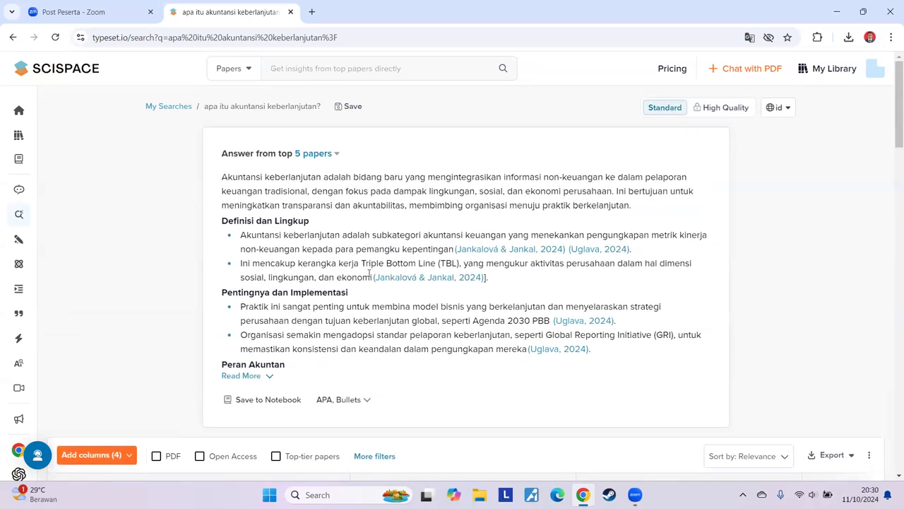
{"action": "scroll", "coordinate": [369, 274], "scroll_direction": "down", "scroll_amount": 5}
{"action": "scroll", "coordinate": [267, 262], "scroll_direction": "down", "scroll_amount": 2}
{"action": "scroll", "coordinate": [722, 271], "scroll_direction": "up", "scroll_amount": 2}
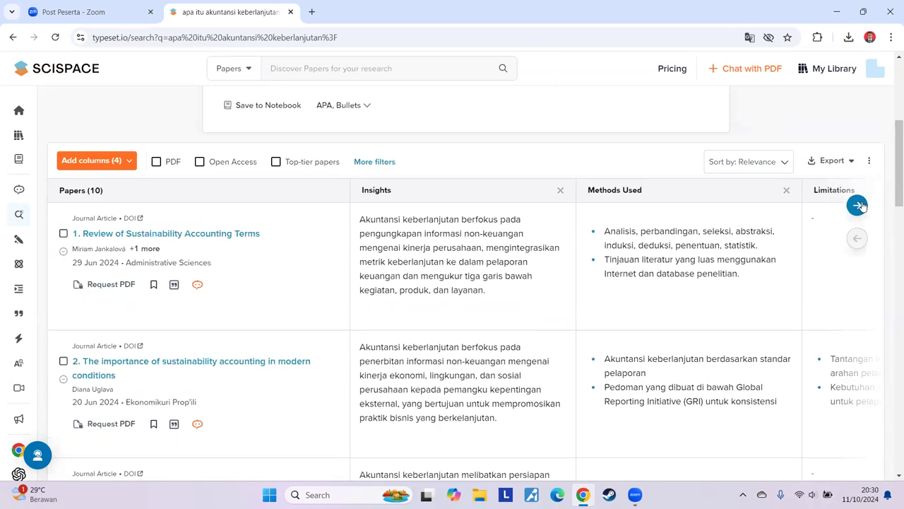
- Examine the Limitations and Contributions columns and the suggested extra columns of the sustainability accounting paper table
{"action": "left_click", "coordinate": [859, 205]}
{"action": "left_click", "coordinate": [859, 205]}
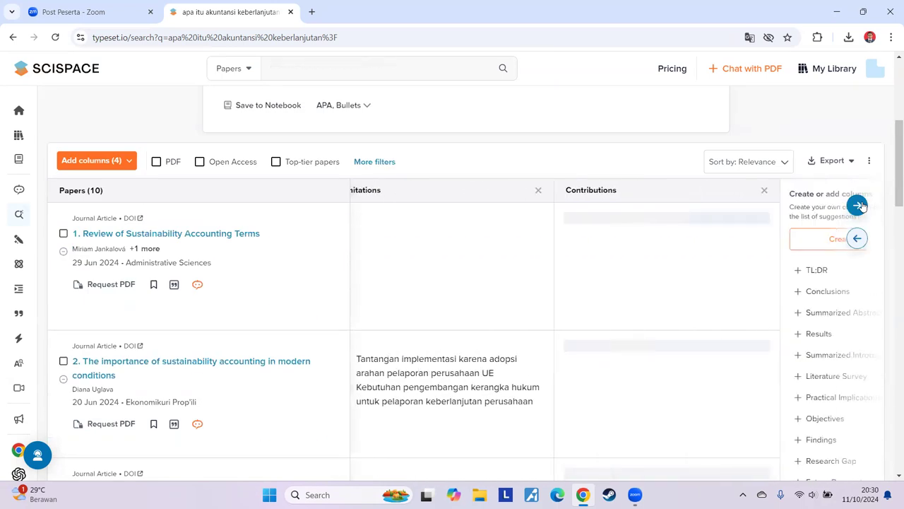
{"action": "left_click", "coordinate": [857, 241]}
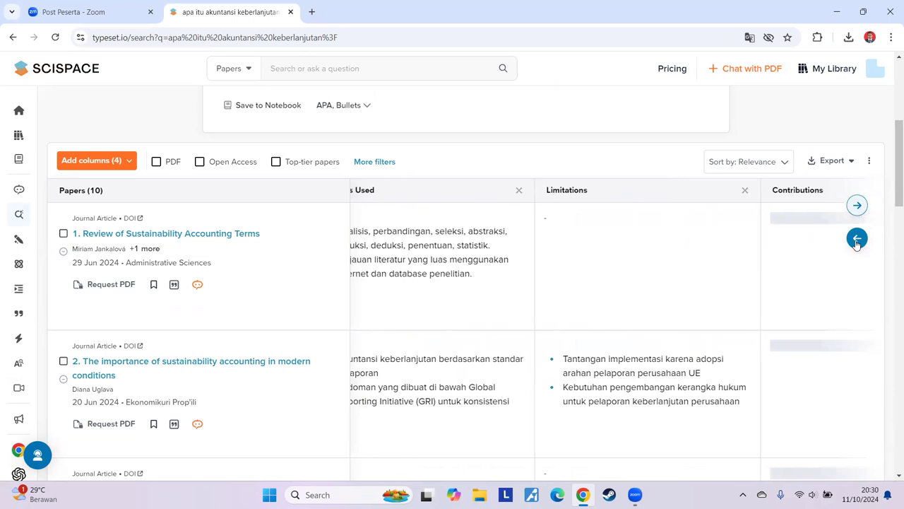
{"action": "left_click", "coordinate": [857, 239]}
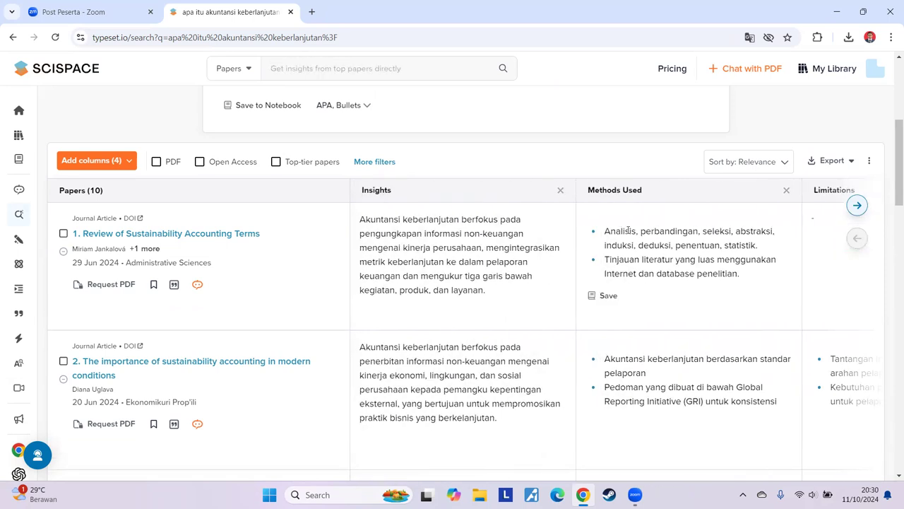
- Look through the remaining sustainability accounting papers and load more results below the tenth paper
{"action": "scroll", "coordinate": [628, 231], "scroll_direction": "down", "scroll_amount": 2}
{"action": "scroll", "coordinate": [642, 269], "scroll_direction": "down", "scroll_amount": 3}
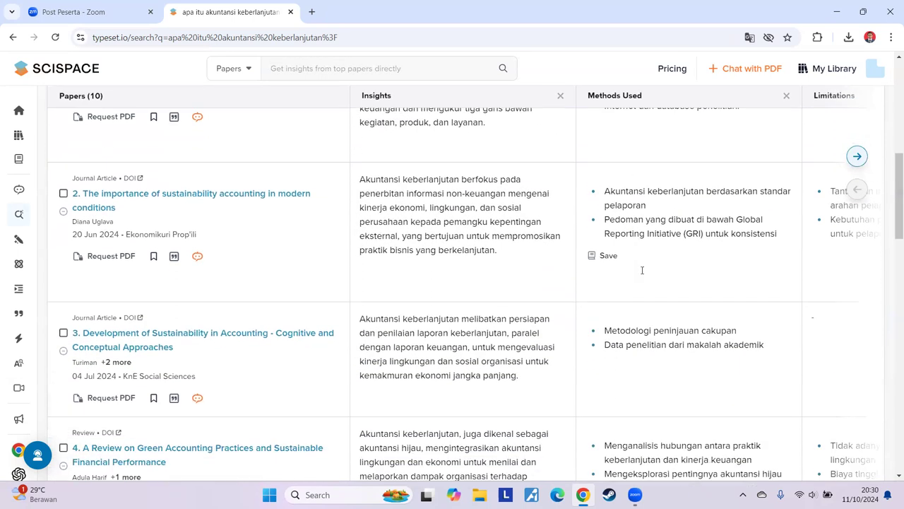
{"action": "scroll", "coordinate": [498, 300], "scroll_direction": "down", "scroll_amount": 1}
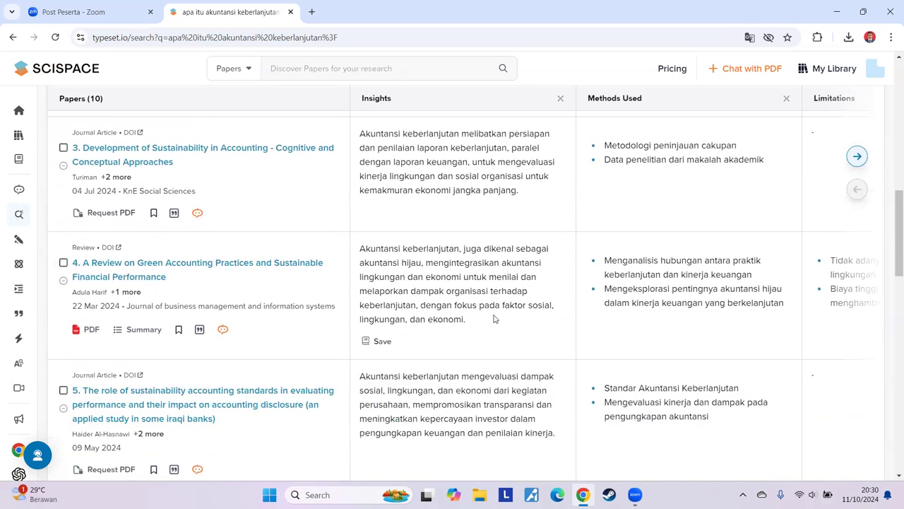
{"action": "scroll", "coordinate": [494, 319], "scroll_direction": "down", "scroll_amount": 4}
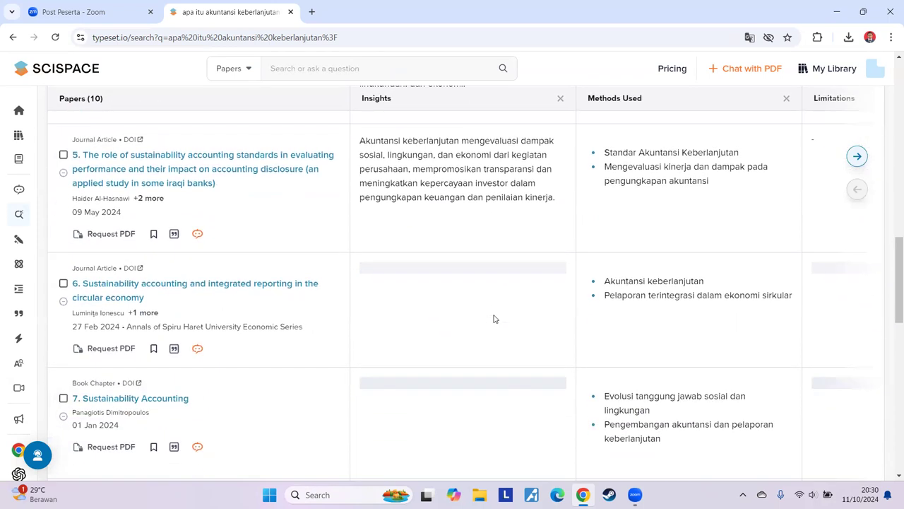
{"action": "scroll", "coordinate": [493, 319], "scroll_direction": "down", "scroll_amount": 5}
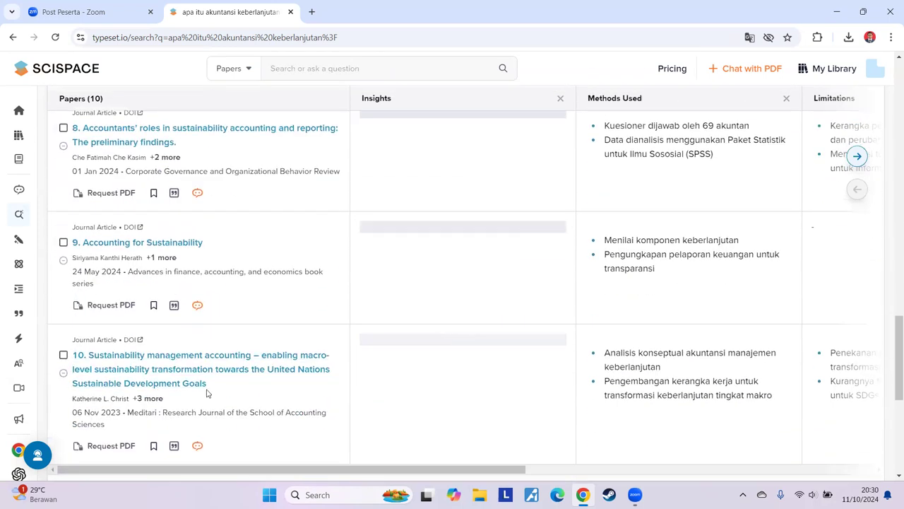
{"action": "scroll", "coordinate": [184, 395], "scroll_direction": "down", "scroll_amount": 2}
{"action": "left_click", "coordinate": [468, 412]}
{"action": "scroll", "coordinate": [327, 347], "scroll_direction": "down", "scroll_amount": 3}
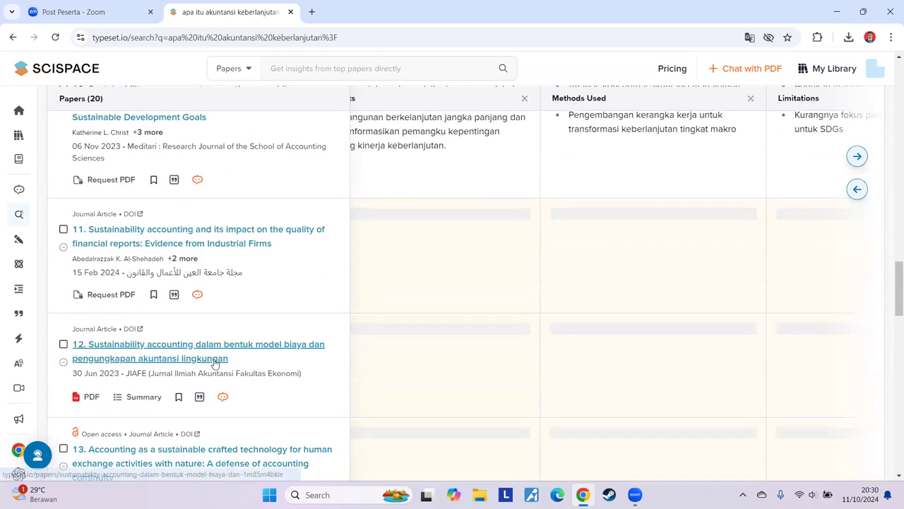
- Open the twelfth listed paper, "Sustainability accounting dalam bentuk model biaya dan pengungkapan akuntansi lingkungan", and dismiss the translation offer
{"action": "scroll", "coordinate": [299, 407], "scroll_direction": "down", "scroll_amount": 2}
{"action": "scroll", "coordinate": [299, 407], "scroll_direction": "down", "scroll_amount": 2}
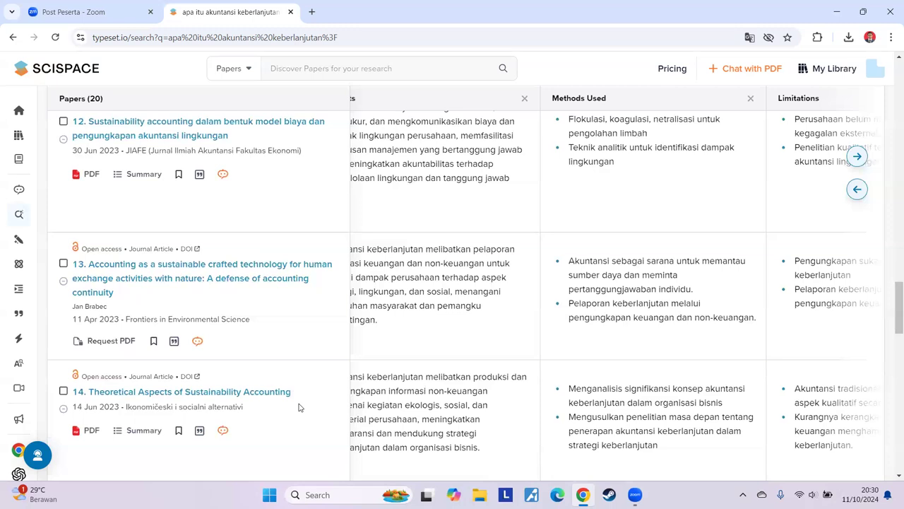
{"action": "scroll", "coordinate": [229, 333], "scroll_direction": "up", "scroll_amount": 2}
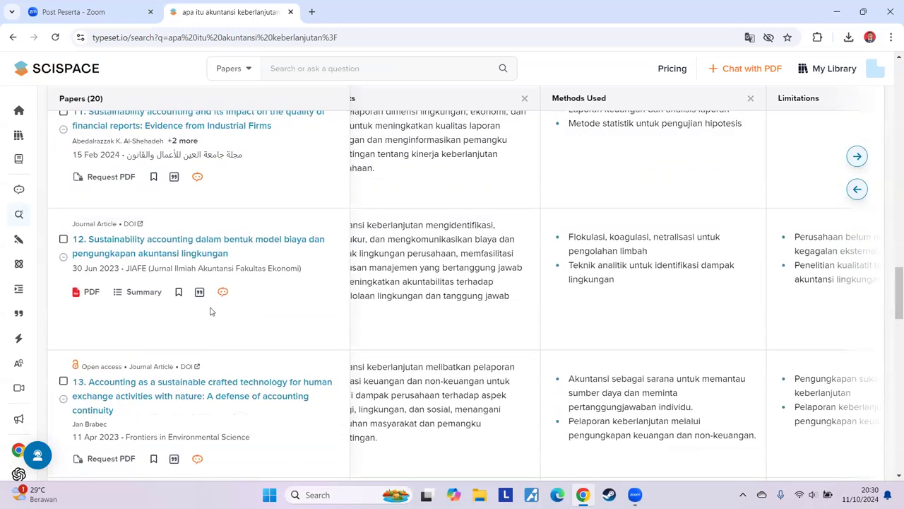
{"action": "left_click", "coordinate": [182, 244]}
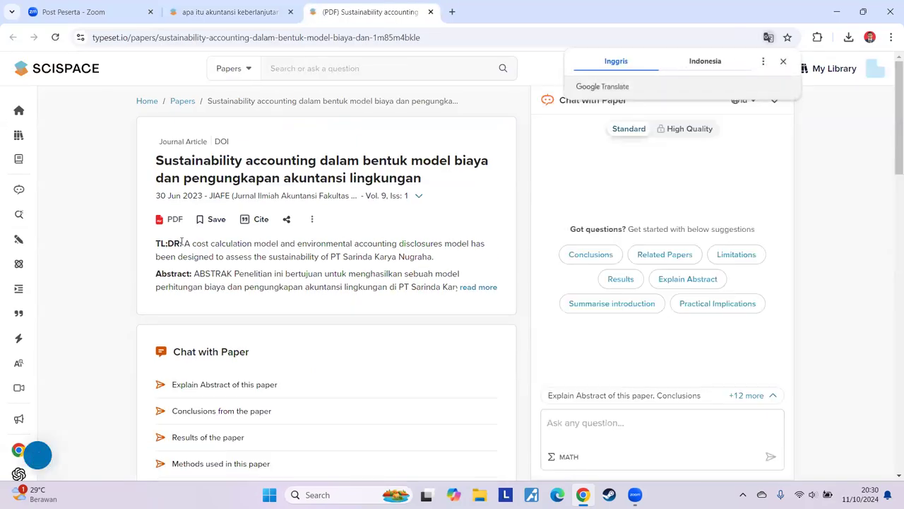
{"action": "left_click", "coordinate": [783, 61]}
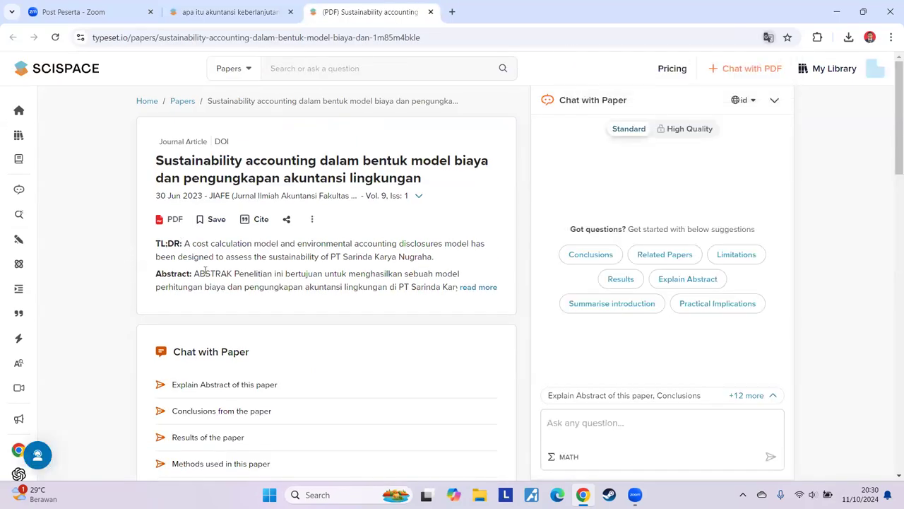
- Ask the paper chat for "Results of the paper" from its suggested questions and read the answer
{"action": "scroll", "coordinate": [199, 276], "scroll_direction": "down", "scroll_amount": 1}
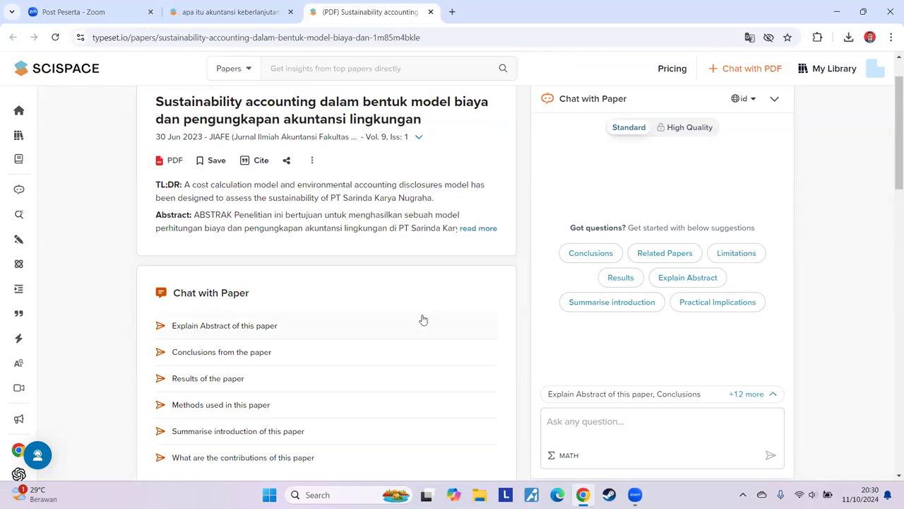
{"action": "left_click", "coordinate": [752, 397]}
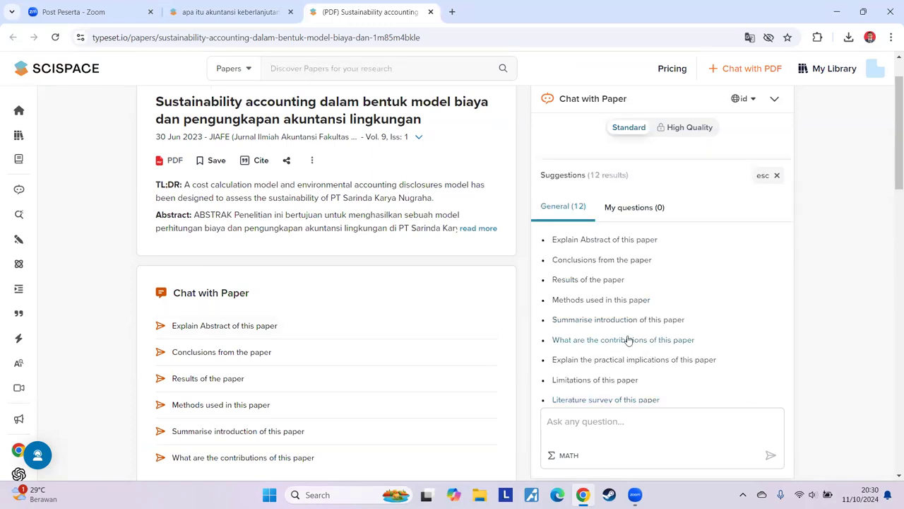
{"action": "left_click", "coordinate": [606, 283]}
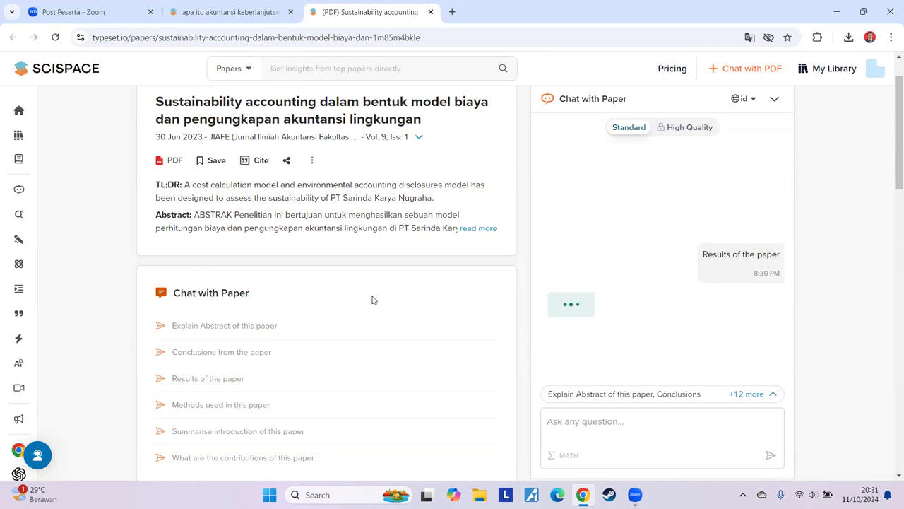
{"action": "scroll", "coordinate": [372, 299], "scroll_direction": "down", "scroll_amount": 5}
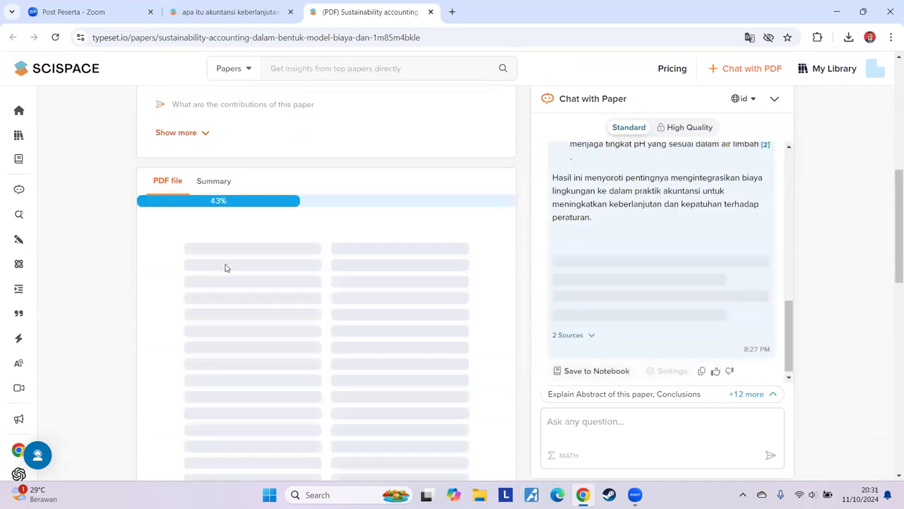
{"action": "scroll", "coordinate": [226, 268], "scroll_direction": "up", "scroll_amount": 2}
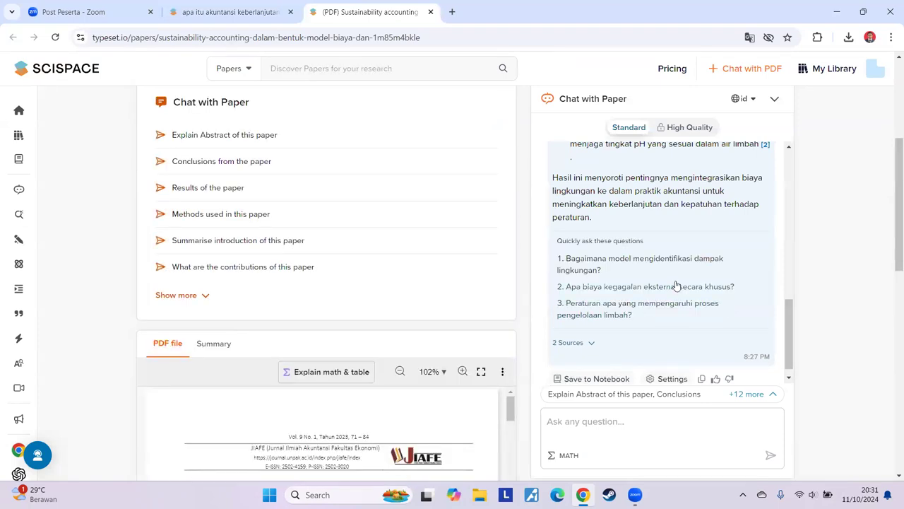
{"action": "scroll", "coordinate": [676, 286], "scroll_direction": "up", "scroll_amount": 5}
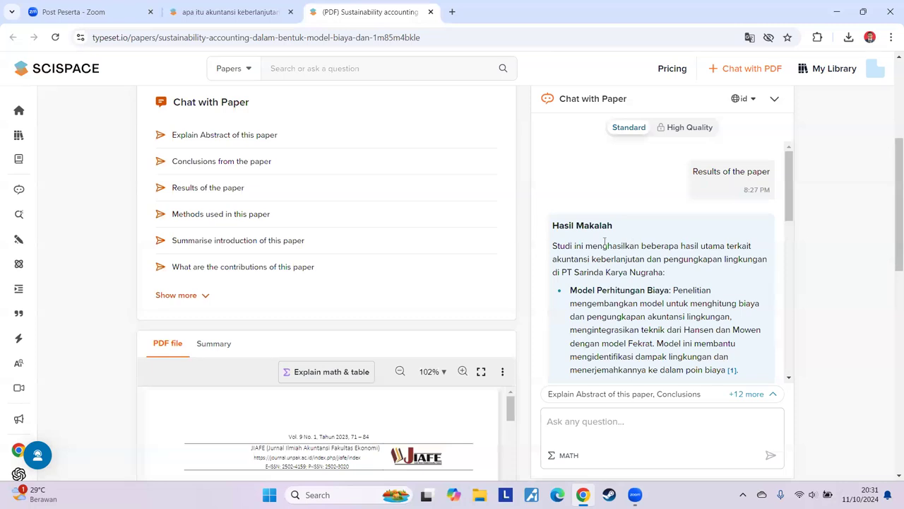
{"action": "scroll", "coordinate": [604, 243], "scroll_direction": "down", "scroll_amount": 4}
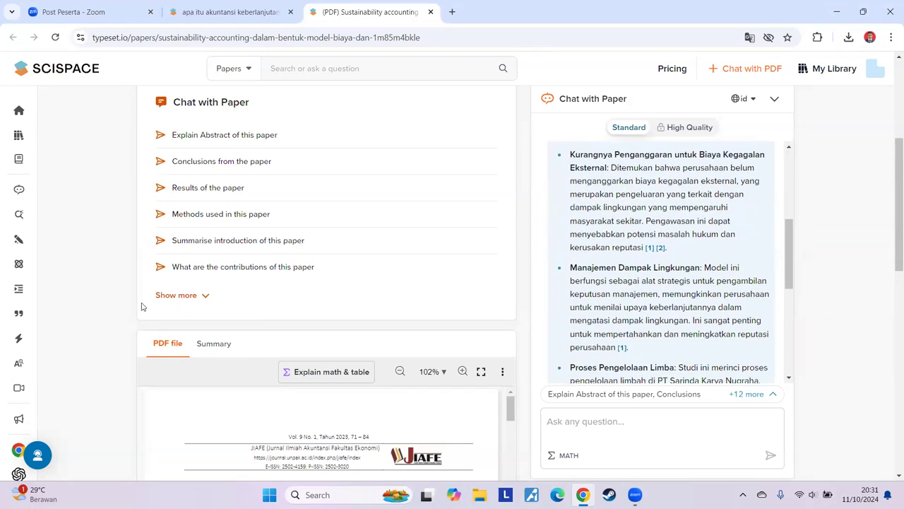
- Look over the abstract on the PDF's opening page and generate the paper's summary
{"action": "scroll", "coordinate": [141, 306], "scroll_direction": "down", "scroll_amount": 3}
{"action": "scroll", "coordinate": [346, 283], "scroll_direction": "down", "scroll_amount": 8}
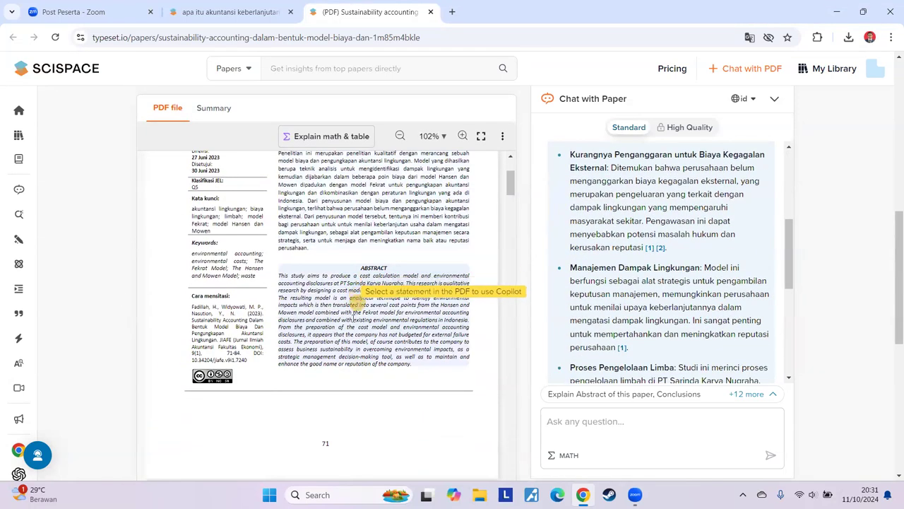
{"action": "scroll", "coordinate": [351, 327], "scroll_direction": "up", "scroll_amount": 3}
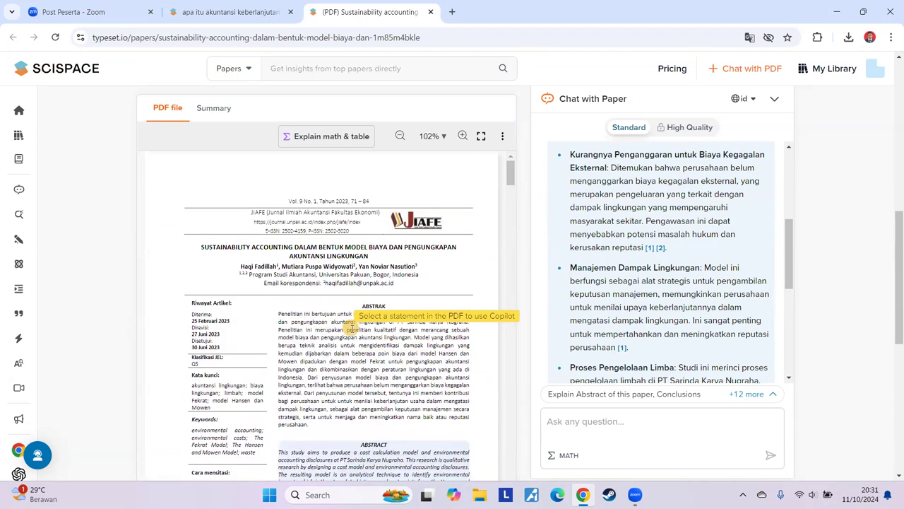
{"action": "left_click", "coordinate": [214, 110]}
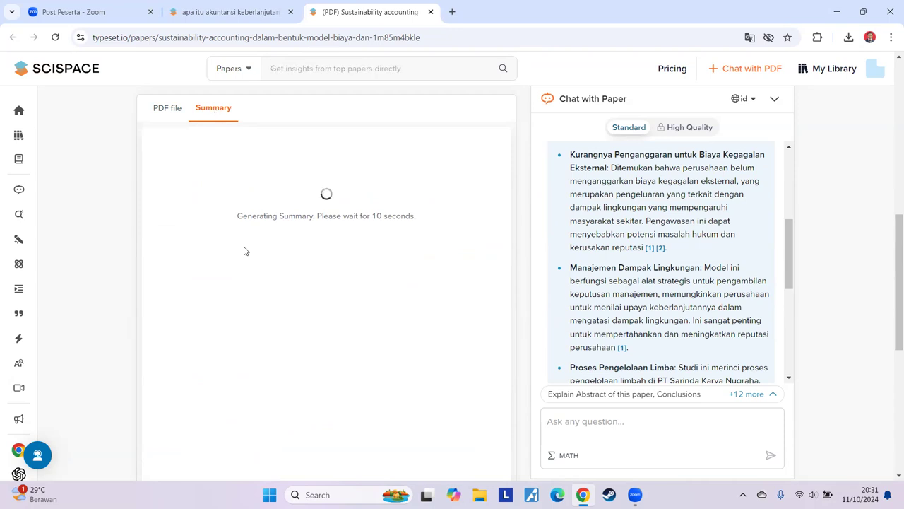
{"action": "scroll", "coordinate": [649, 272], "scroll_direction": "down", "scroll_amount": 2}
{"action": "scroll", "coordinate": [170, 297], "scroll_direction": "down", "scroll_amount": 2}
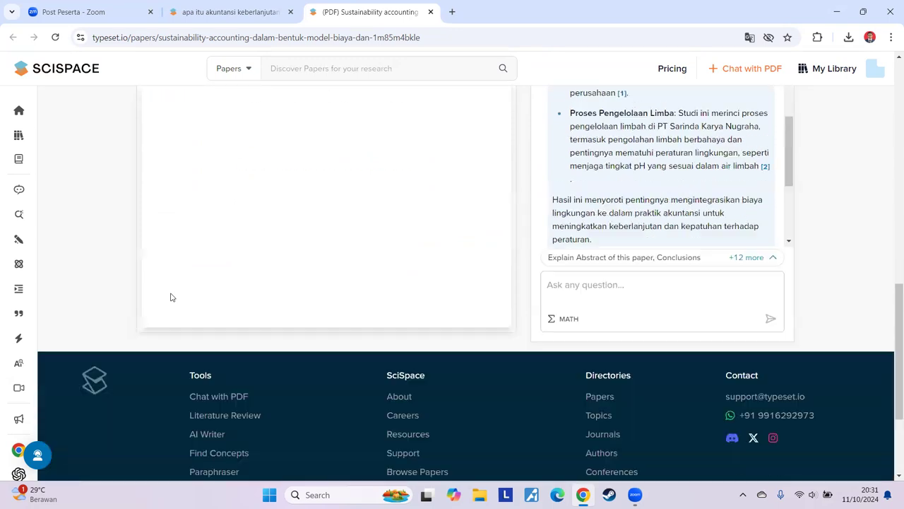
{"action": "scroll", "coordinate": [263, 308], "scroll_direction": "up", "scroll_amount": 3}
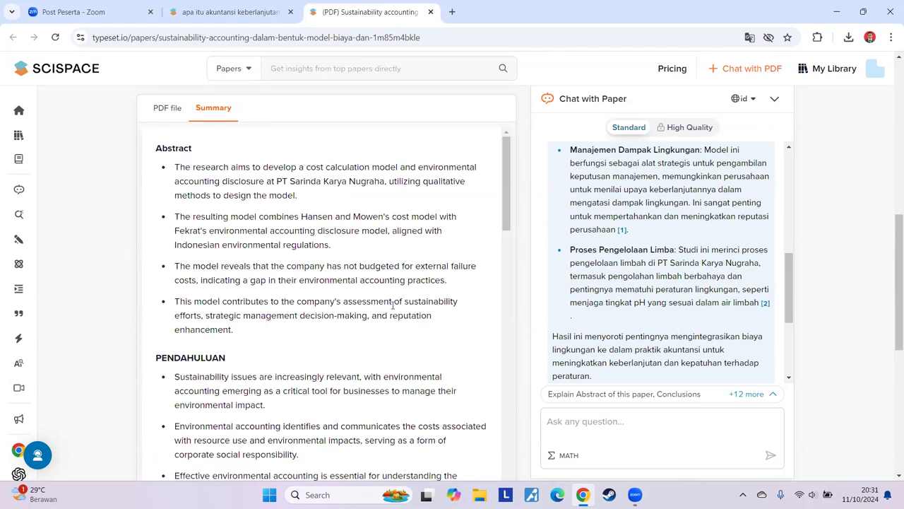
- Read the generated summary from the abstract through the literature, environmental costs and research method sections
{"action": "scroll", "coordinate": [394, 306], "scroll_direction": "up", "scroll_amount": 2}
{"action": "scroll", "coordinate": [396, 296], "scroll_direction": "down", "scroll_amount": 6}
{"action": "scroll", "coordinate": [400, 261], "scroll_direction": "down", "scroll_amount": 3}
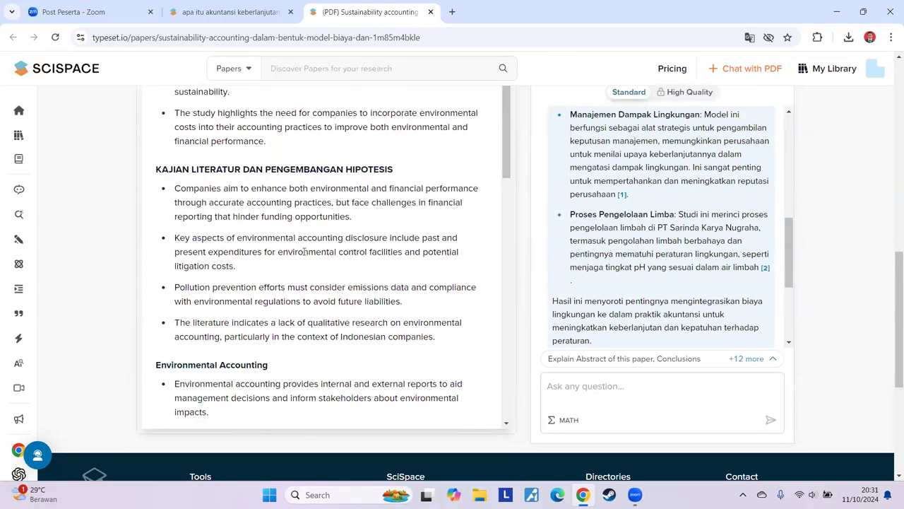
{"action": "scroll", "coordinate": [305, 251], "scroll_direction": "down", "scroll_amount": 6}
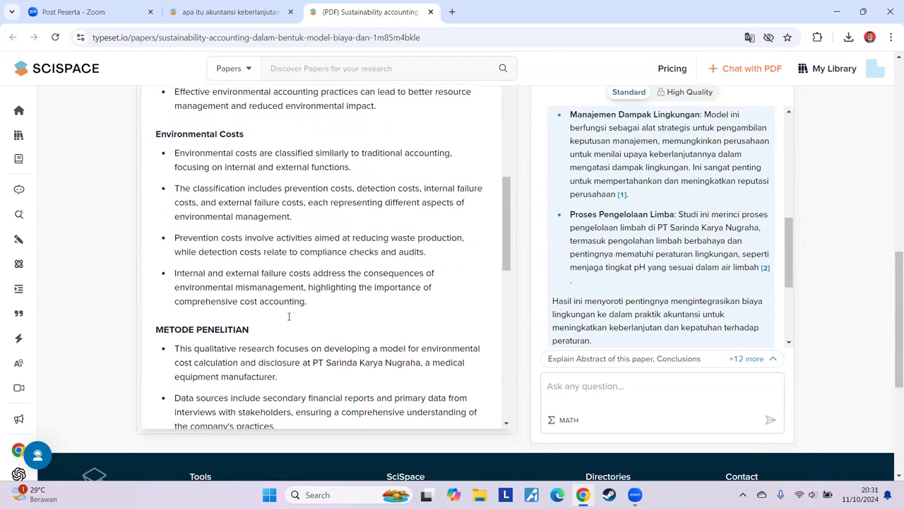
{"action": "scroll", "coordinate": [289, 316], "scroll_direction": "down", "scroll_amount": 10}
{"action": "scroll", "coordinate": [289, 317], "scroll_direction": "up", "scroll_amount": 15}
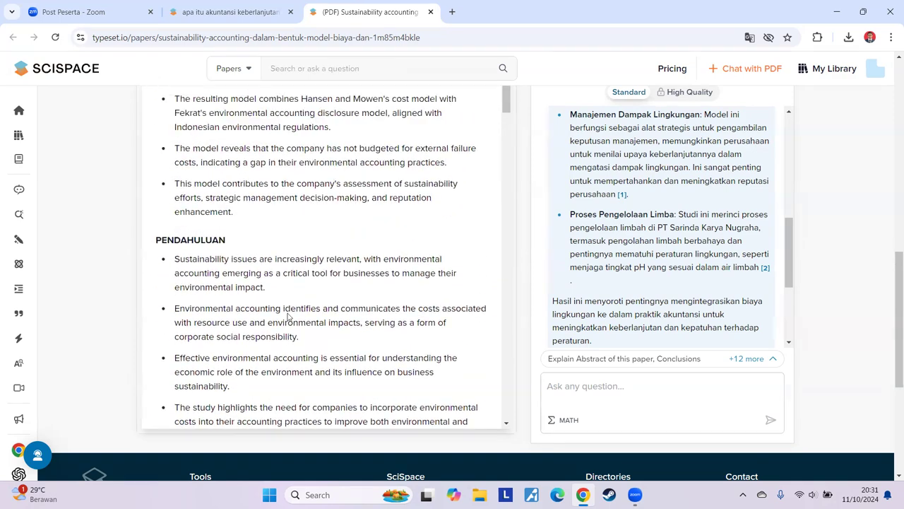
{"action": "scroll", "coordinate": [212, 296], "scroll_direction": "up", "scroll_amount": 6}
- Return to the paper's PDF and select the Indonesian abstract to view the available text actions
{"action": "left_click", "coordinate": [167, 227]}
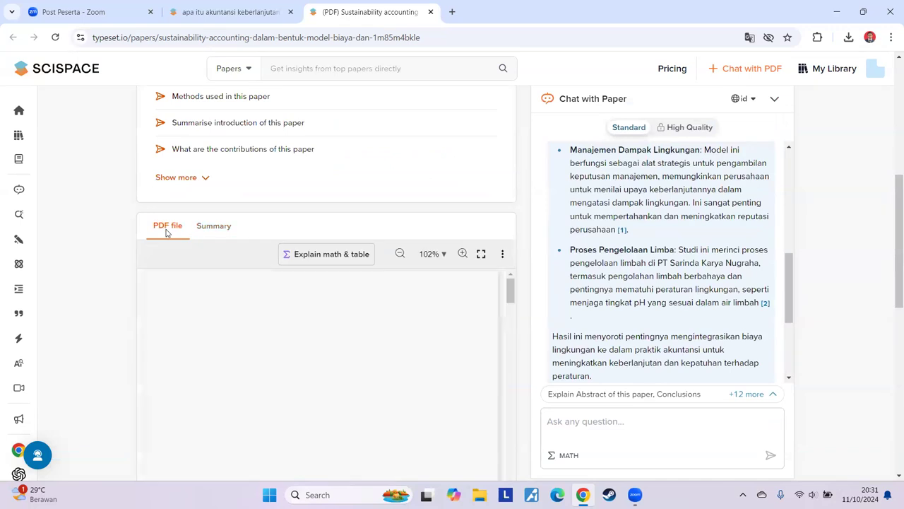
{"action": "scroll", "coordinate": [106, 276], "scroll_direction": "down", "scroll_amount": 2}
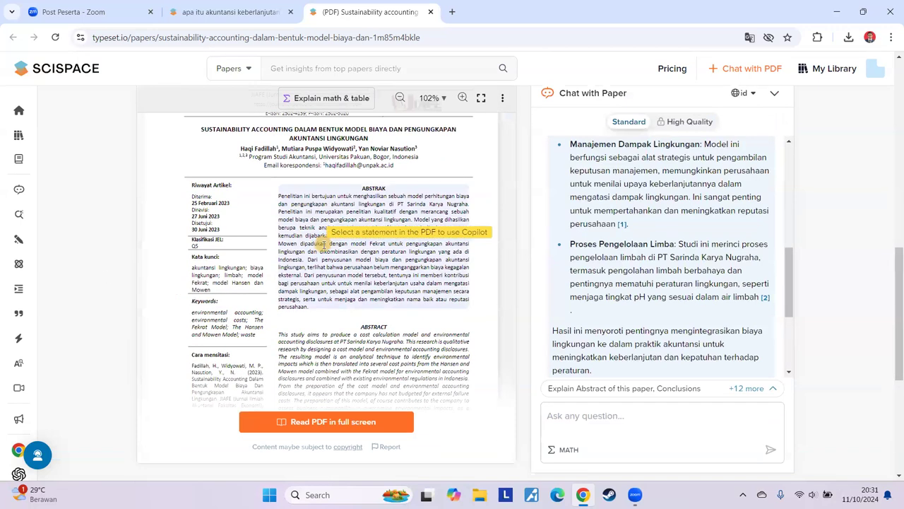
{"action": "left_click_drag", "start_coordinate": [324, 244], "coordinate": [332, 226]}
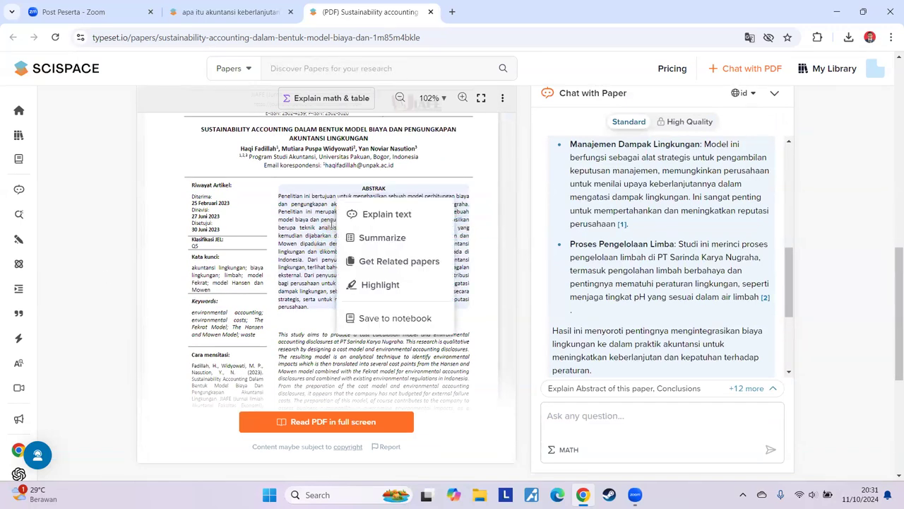
{"action": "left_click", "coordinate": [446, 175]}
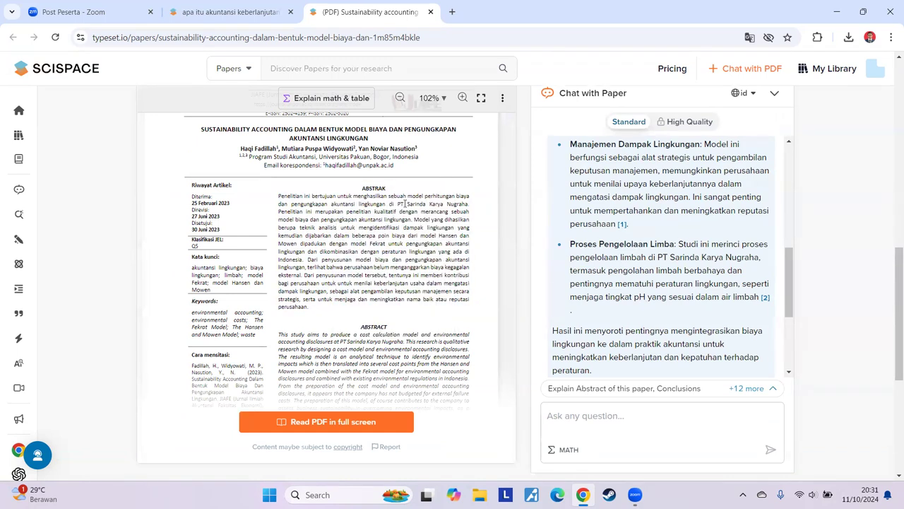
{"action": "left_click_drag", "start_coordinate": [387, 220], "coordinate": [388, 227]}
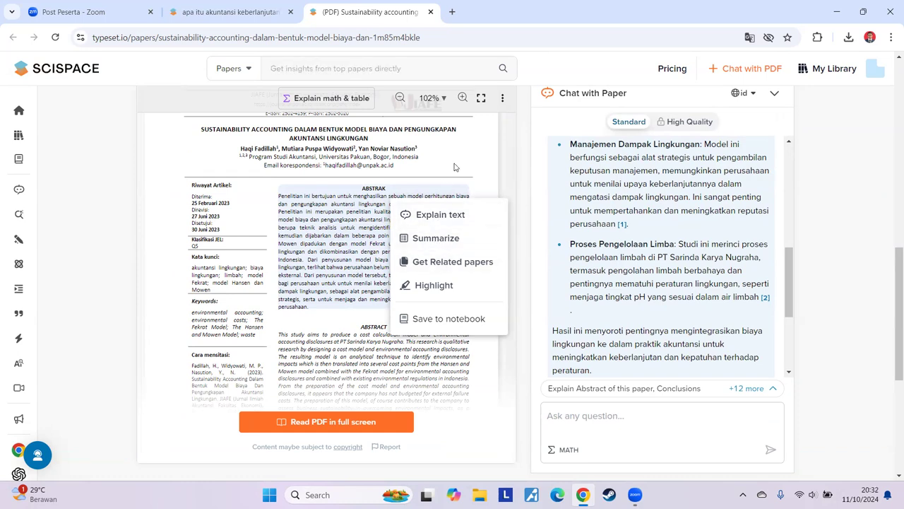
- Request an explanation of the introduction paragraph beginning "Untuk mengatasi permasalahan tersebut" and look through the chat's explanations
{"action": "scroll", "coordinate": [374, 248], "scroll_direction": "down", "scroll_amount": 8}
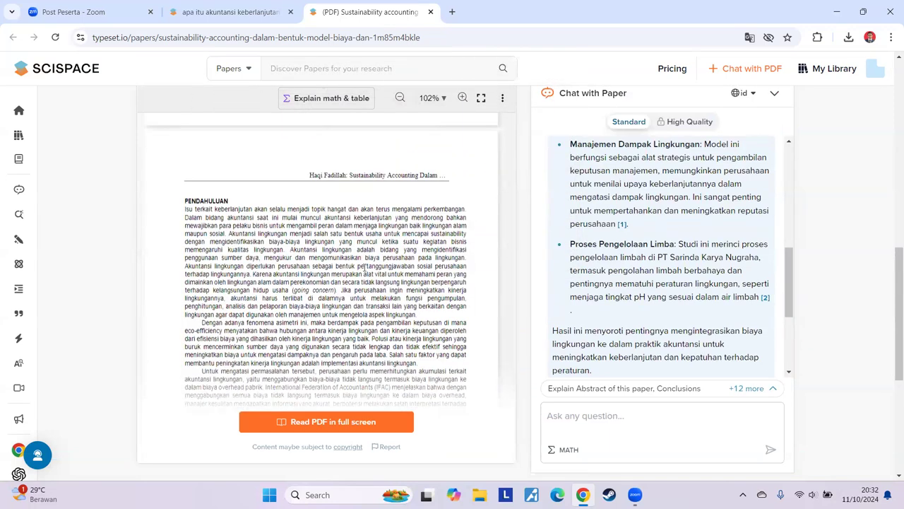
{"action": "scroll", "coordinate": [242, 272], "scroll_direction": "down", "scroll_amount": 4}
{"action": "left_click_drag", "start_coordinate": [242, 272], "coordinate": [244, 272]}
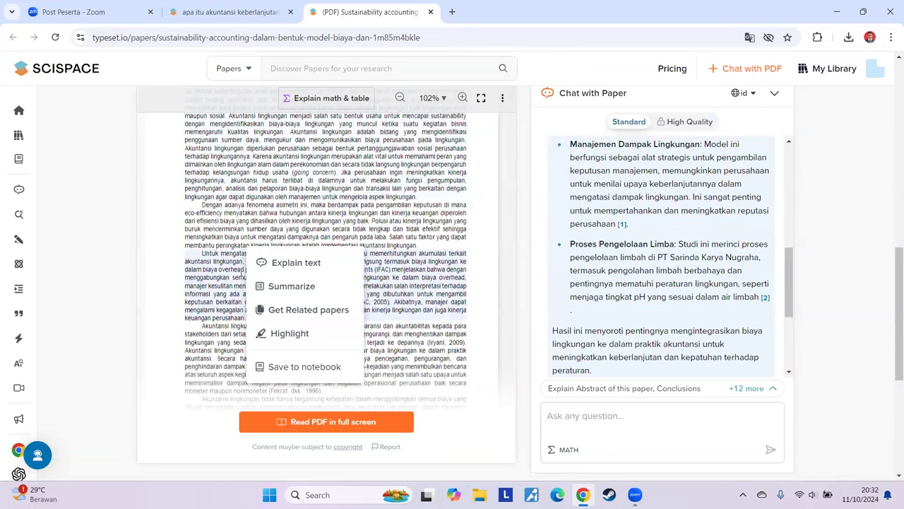
{"action": "left_click", "coordinate": [309, 264]}
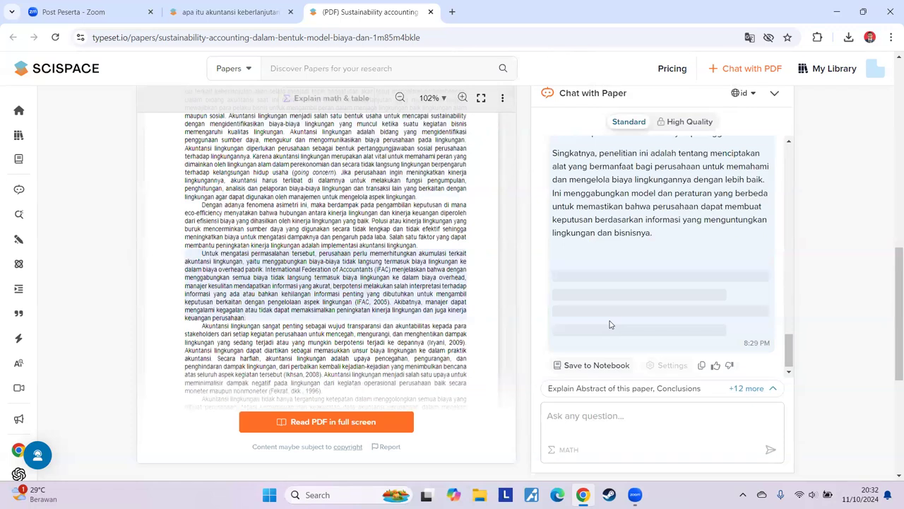
{"action": "scroll", "coordinate": [661, 288], "scroll_direction": "up", "scroll_amount": 8}
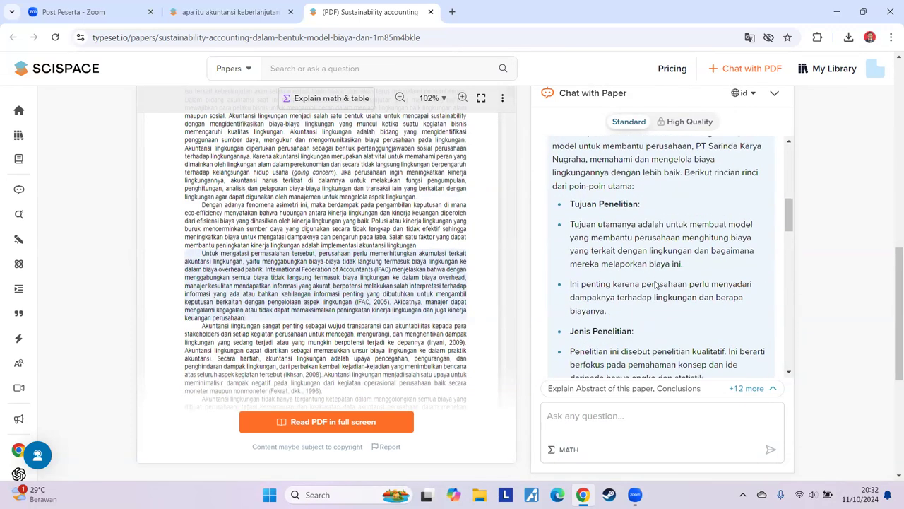
{"action": "scroll", "coordinate": [656, 285], "scroll_direction": "up", "scroll_amount": 5}
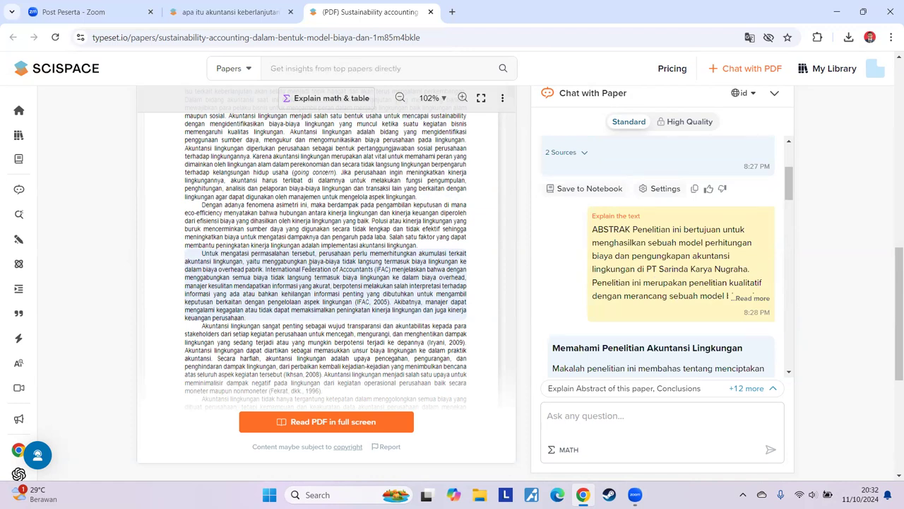
- Request an explanation of the paragraph beginning "Akuntansi lingkungan sangat penting" and read the chat's explanation
{"action": "scroll", "coordinate": [309, 265], "scroll_direction": "down", "scroll_amount": 2}
{"action": "triple_click", "coordinate": [281, 289]}
{"action": "left_click", "coordinate": [204, 268]}
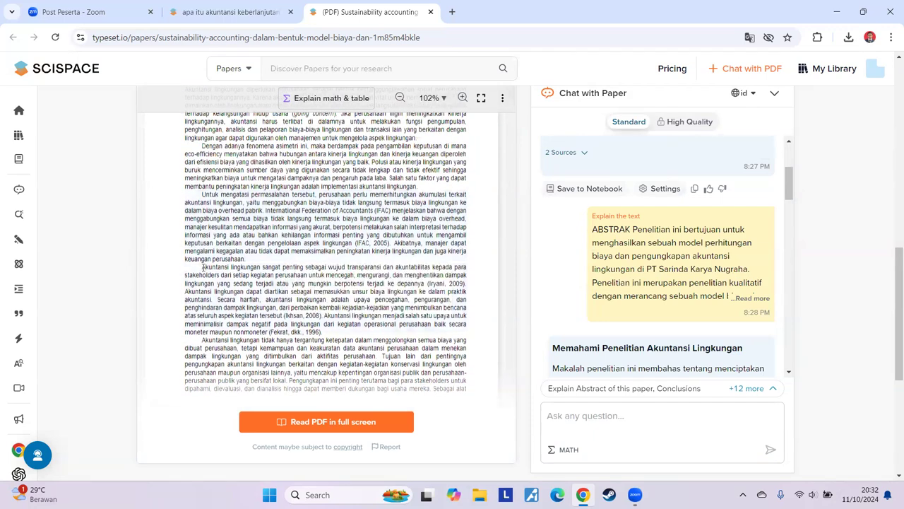
{"action": "triple_click", "coordinate": [221, 274]}
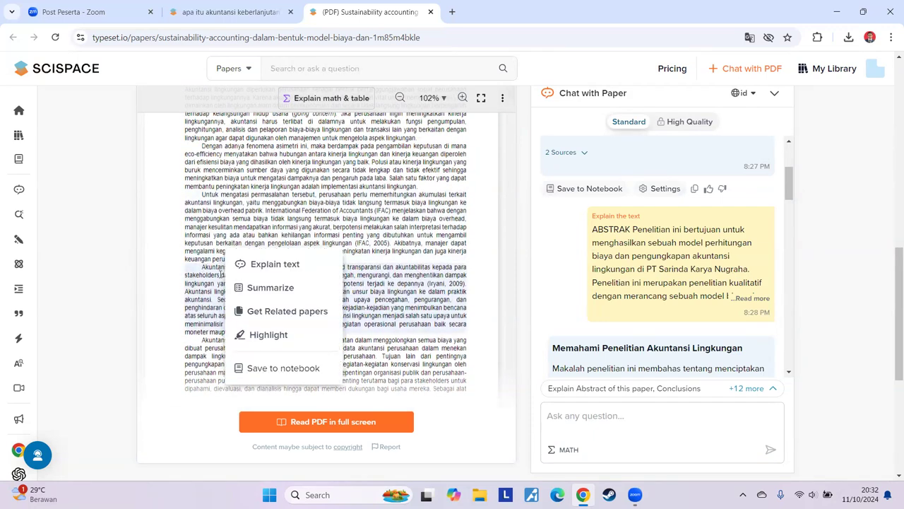
{"action": "left_click", "coordinate": [267, 265]}
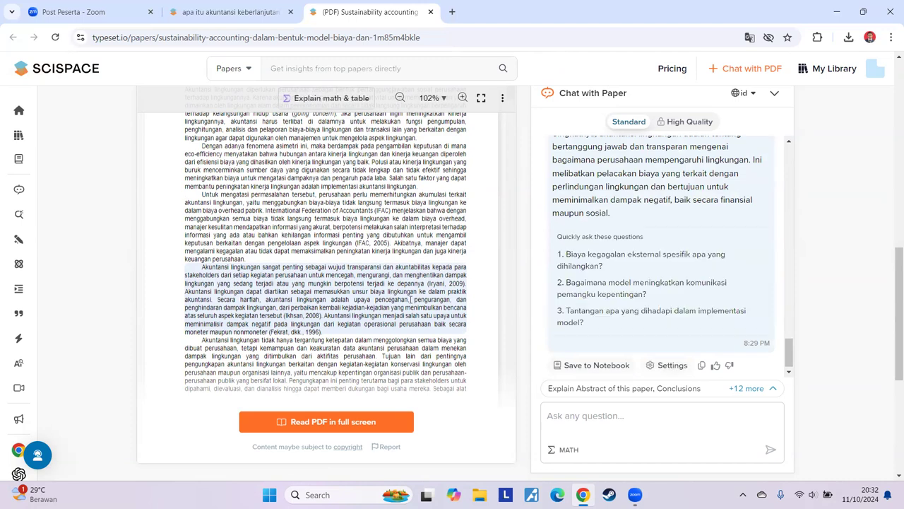
{"action": "scroll", "coordinate": [665, 302], "scroll_direction": "up", "scroll_amount": 2}
{"action": "scroll", "coordinate": [666, 301], "scroll_direction": "up", "scroll_amount": 5}
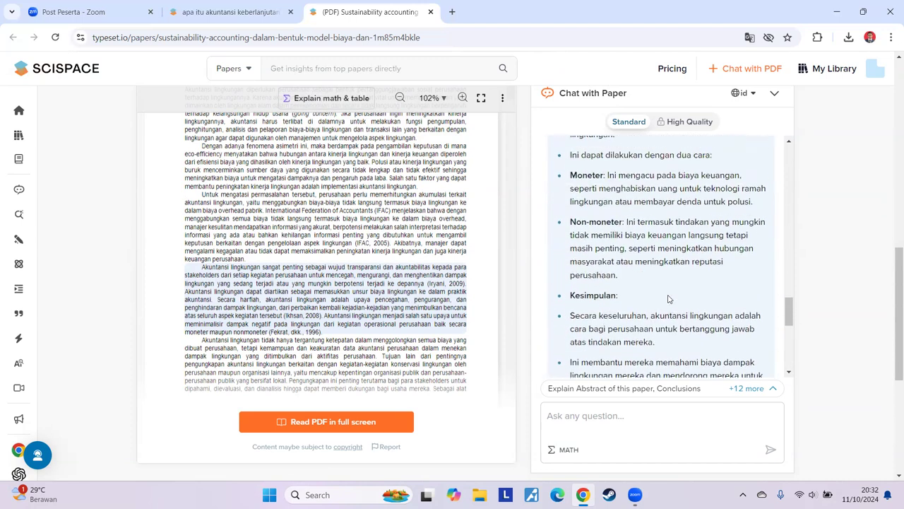
{"action": "scroll", "coordinate": [622, 288], "scroll_direction": "up", "scroll_amount": 5}
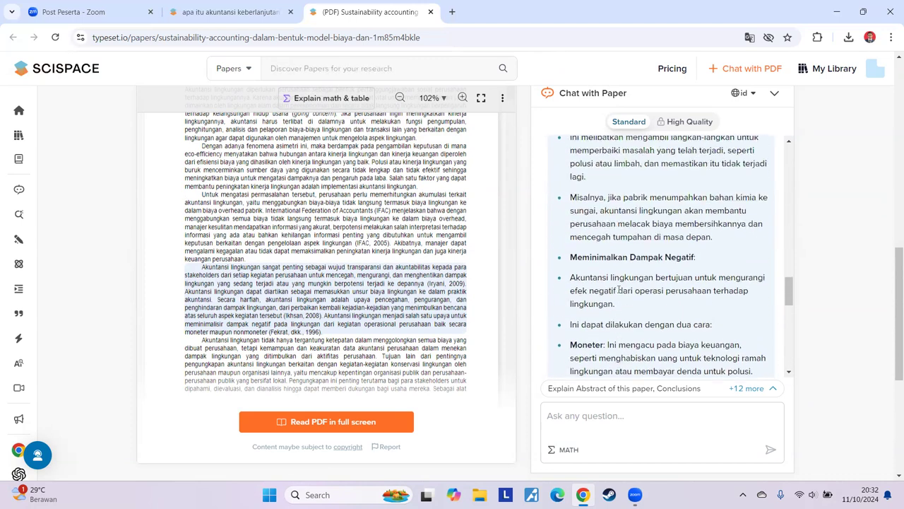
{"action": "scroll", "coordinate": [622, 287], "scroll_direction": "up", "scroll_amount": 5}
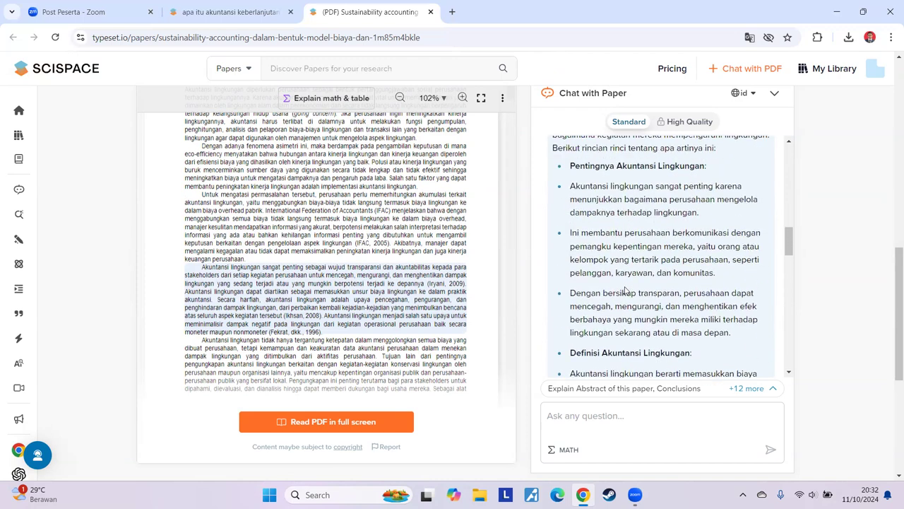
- Return to the "apa itu akuntansi keberlanjutan?" search and look through the listed papers down to number 20 with their insights
{"action": "scroll", "coordinate": [178, 319], "scroll_direction": "up", "scroll_amount": 10}
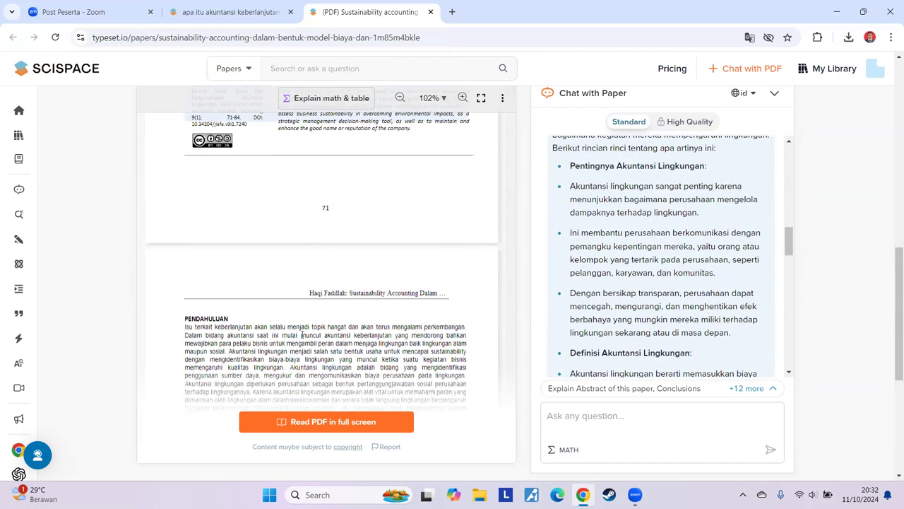
{"action": "scroll", "coordinate": [182, 274], "scroll_direction": "up", "scroll_amount": 10}
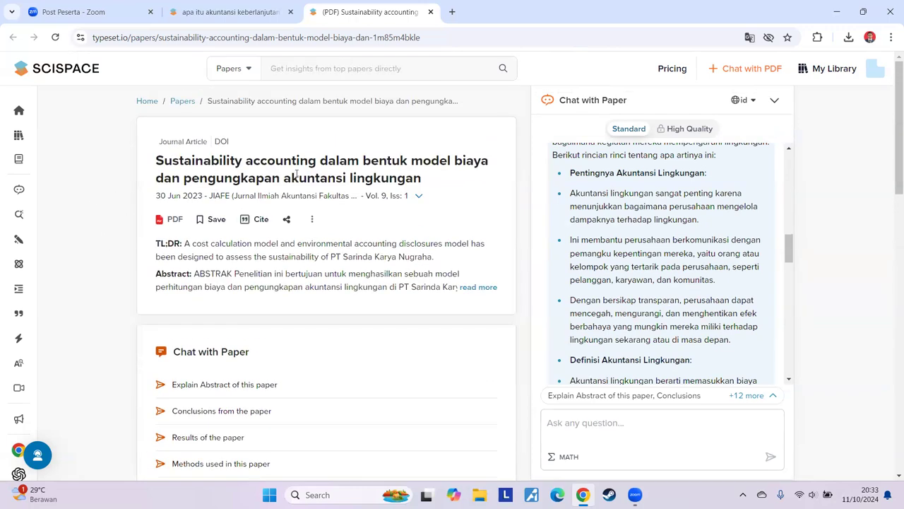
{"action": "left_click", "coordinate": [244, 11]}
{"action": "scroll", "coordinate": [292, 363], "scroll_direction": "down", "scroll_amount": 3}
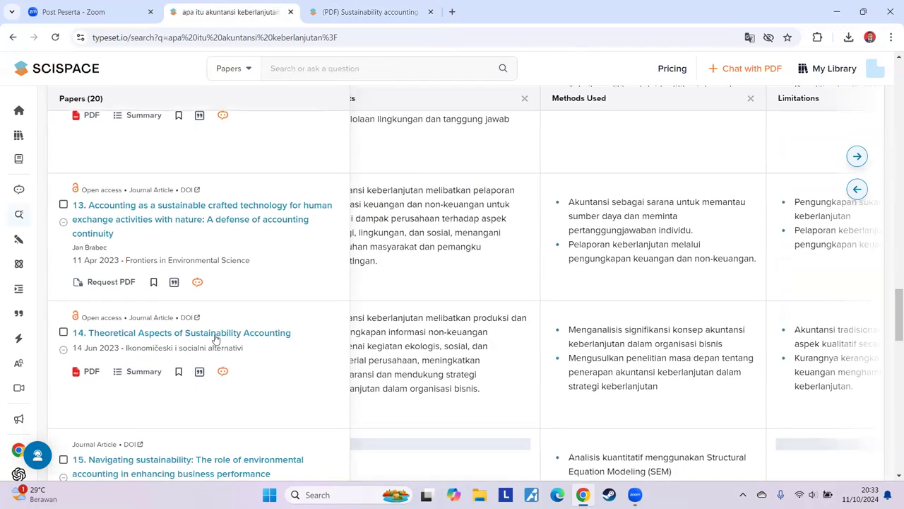
{"action": "scroll", "coordinate": [504, 403], "scroll_direction": "down", "scroll_amount": 5}
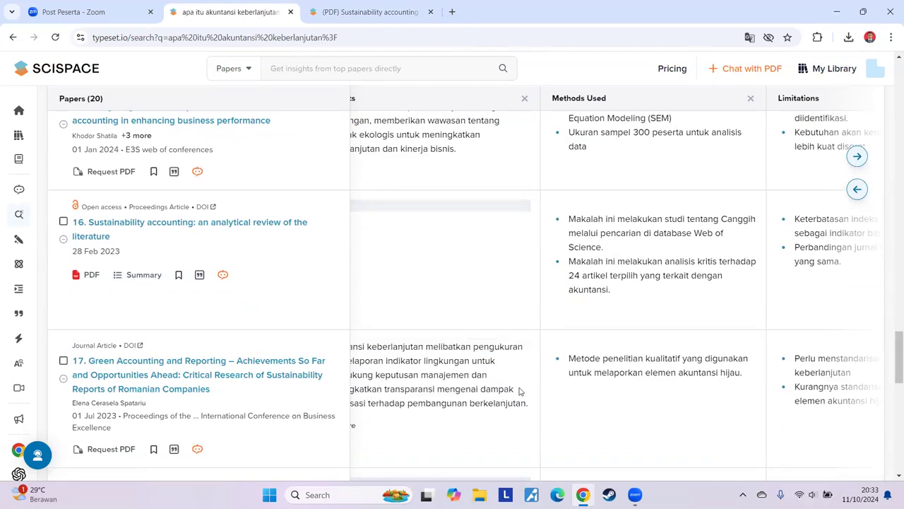
{"action": "scroll", "coordinate": [519, 391], "scroll_direction": "down", "scroll_amount": 5}
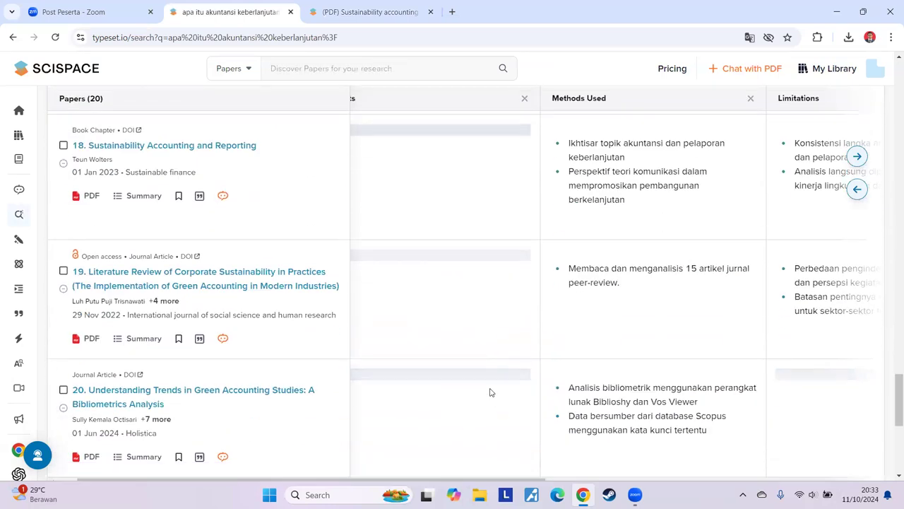
{"action": "scroll", "coordinate": [491, 392], "scroll_direction": "up", "scroll_amount": 5}
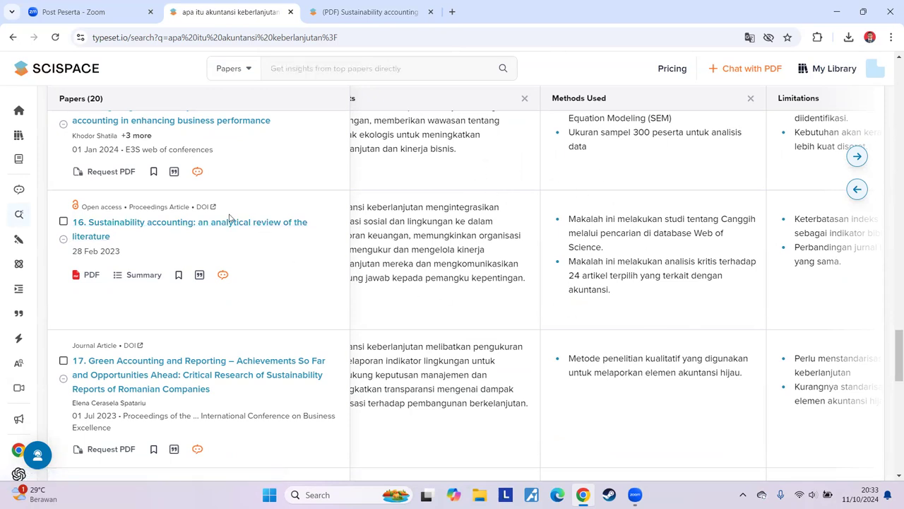
{"action": "scroll", "coordinate": [263, 310], "scroll_direction": "down", "scroll_amount": 4}
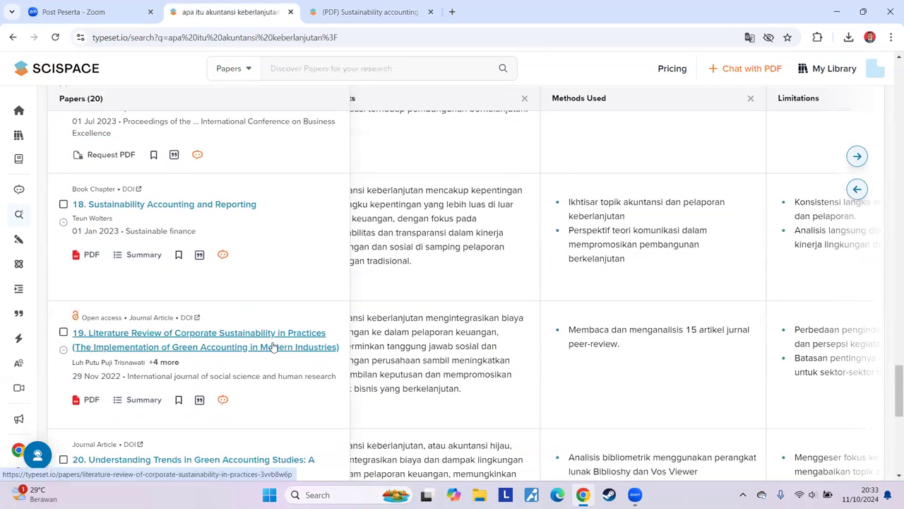
{"action": "scroll", "coordinate": [272, 350], "scroll_direction": "down", "scroll_amount": 1}
{"action": "scroll", "coordinate": [273, 347], "scroll_direction": "down", "scroll_amount": 1}
{"action": "scroll", "coordinate": [279, 373], "scroll_direction": "down", "scroll_amount": 1}
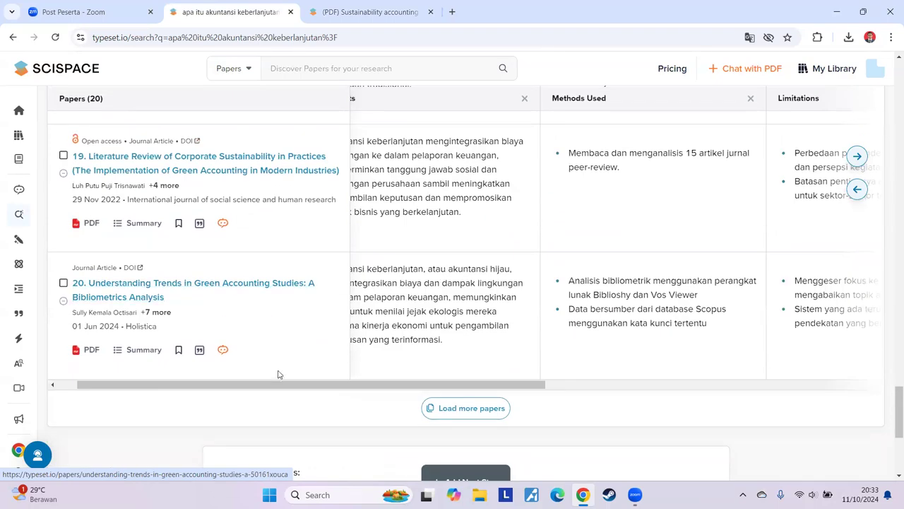
{"action": "scroll", "coordinate": [281, 383], "scroll_direction": "right", "scroll_amount": 2}
{"action": "left_click_drag", "start_coordinate": [281, 382], "coordinate": [202, 380]}
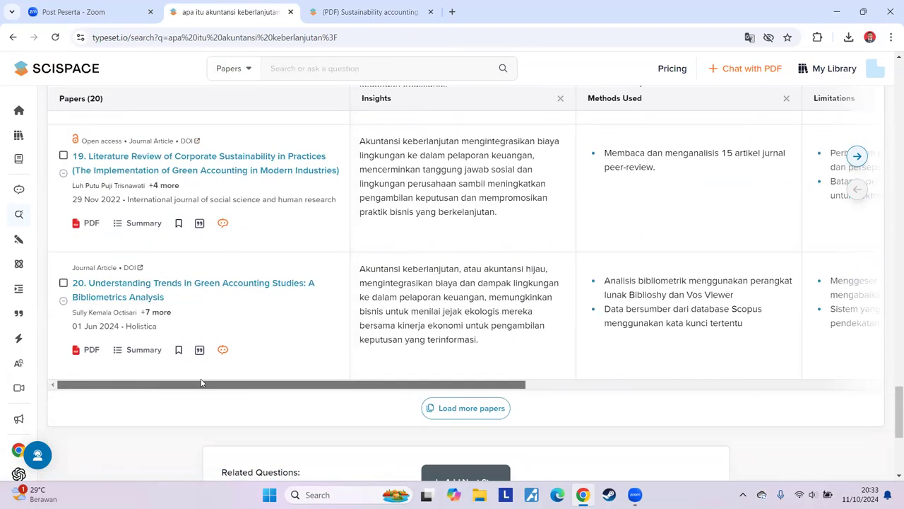
{"action": "scroll", "coordinate": [273, 309], "scroll_direction": "up", "scroll_amount": 15}
{"action": "scroll", "coordinate": [274, 309], "scroll_direction": "up", "scroll_amount": 20}
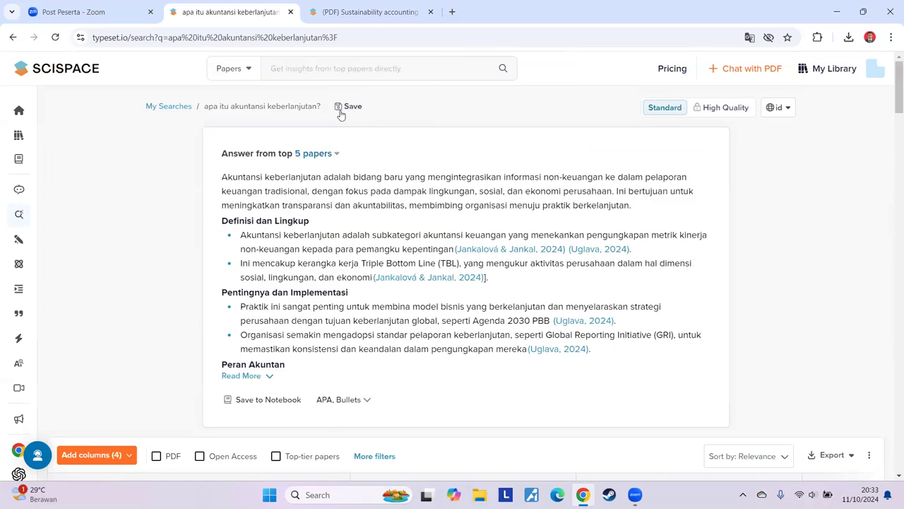
- Close the sustainability accounting paper, go to the SciSpace home page and postpone the Notebooks introduction
{"action": "left_click", "coordinate": [375, 10]}
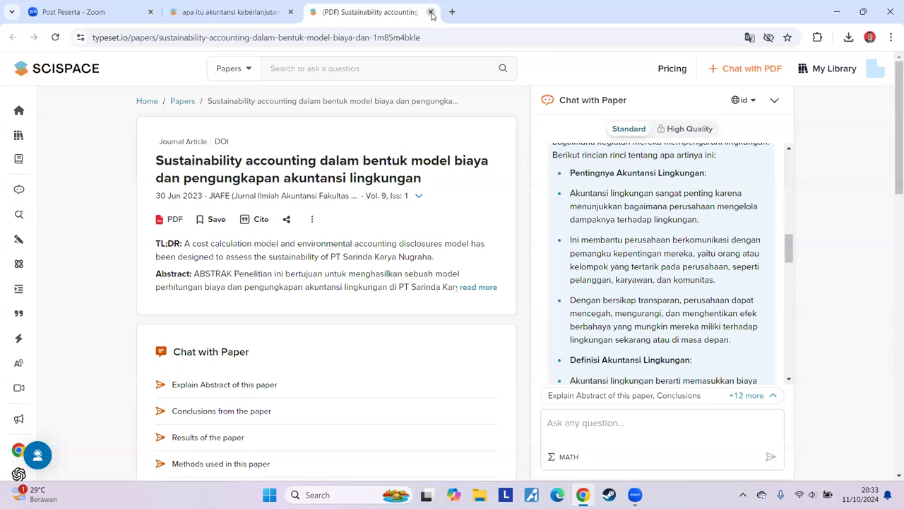
{"action": "left_click", "coordinate": [431, 12]}
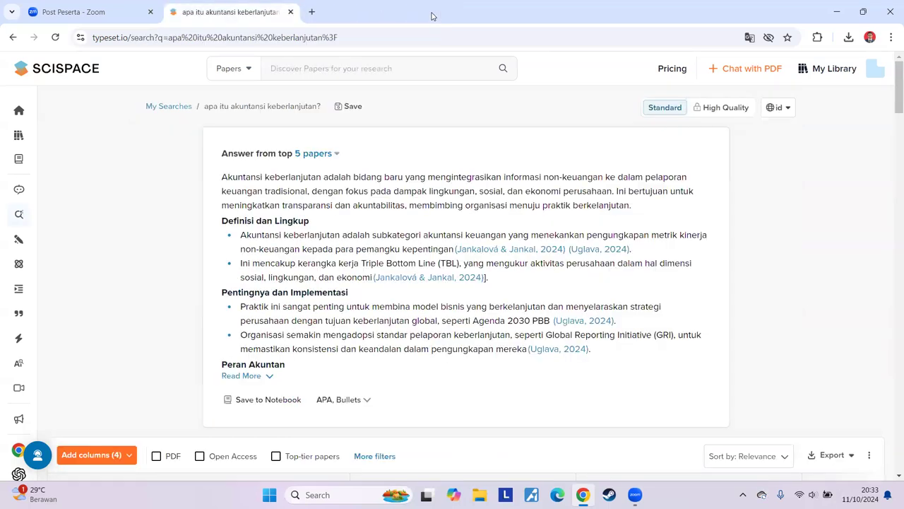
{"action": "left_click", "coordinate": [24, 111]}
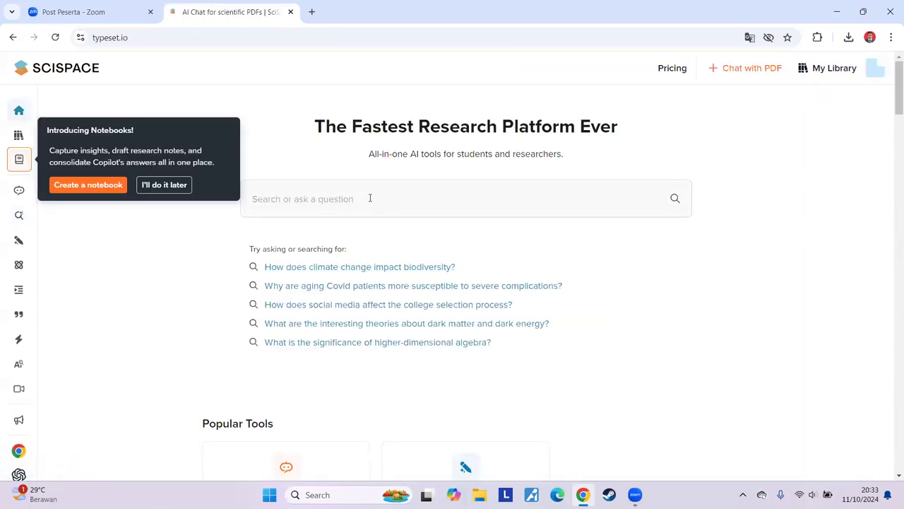
{"action": "left_click", "coordinate": [163, 185]}
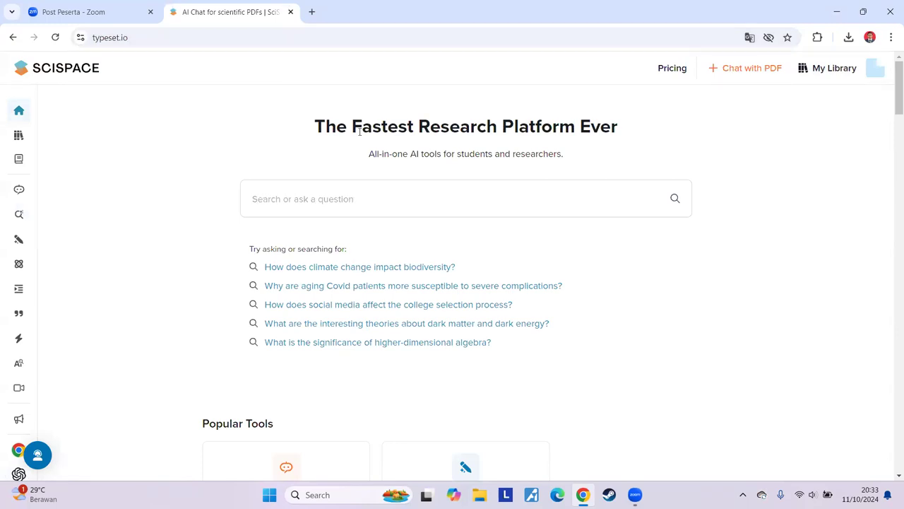
- Raise the computer's sound volume slightly
{"action": "key", "text": "super+a"}
{"action": "left_click_drag", "start_coordinate": [756, 420], "coordinate": [767, 420]}
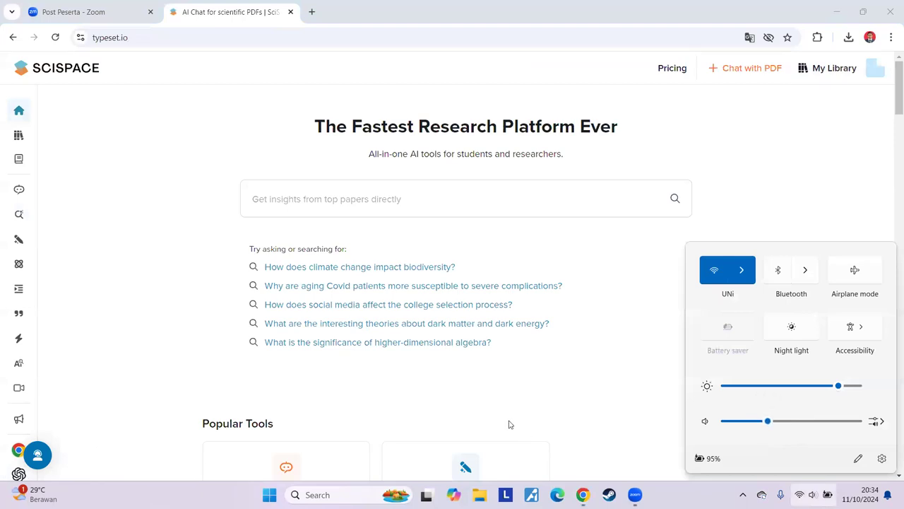
{"action": "left_click", "coordinate": [504, 407]}
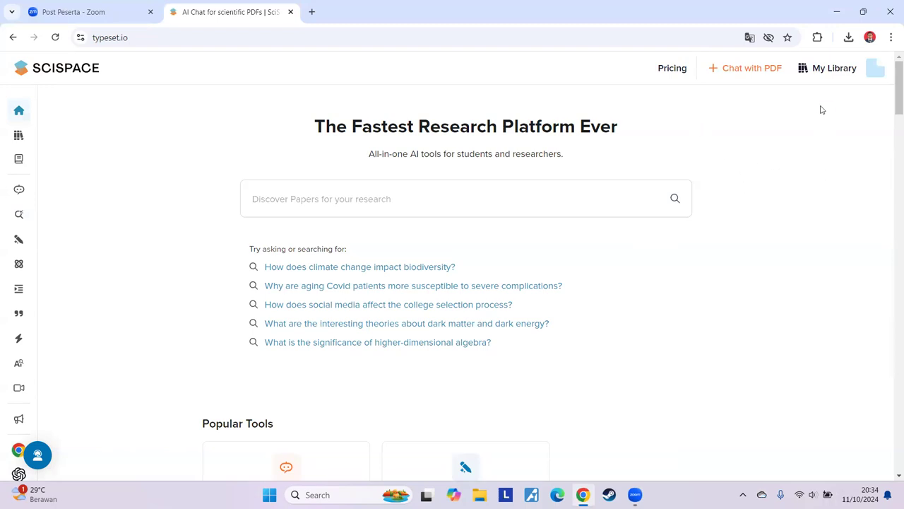
- View the SciSpace pricing page and return to the home page
{"action": "left_click", "coordinate": [673, 68]}
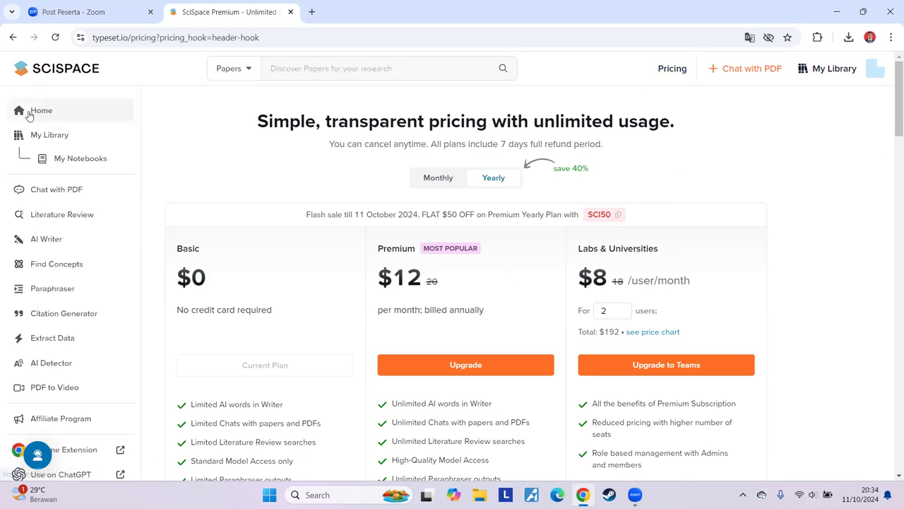
{"action": "left_click", "coordinate": [41, 115]}
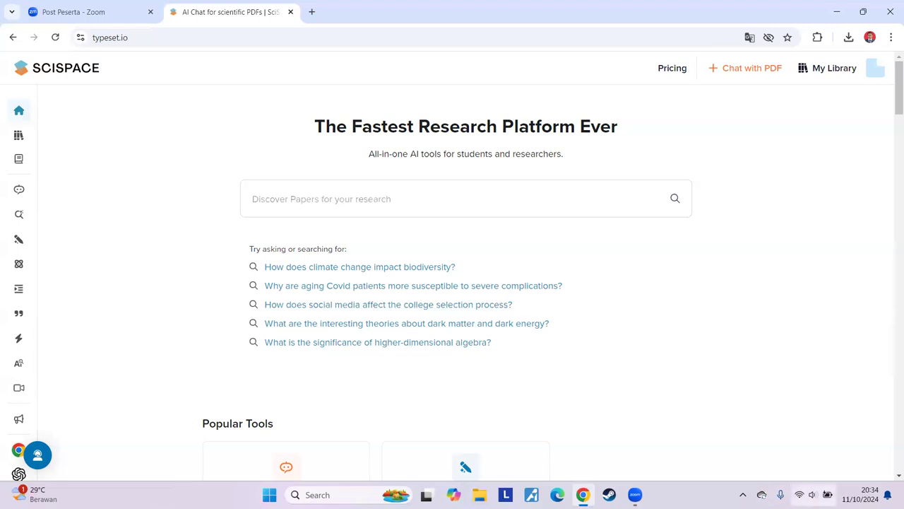
- Raise the computer's sound volume a little further
{"action": "left_click", "coordinate": [813, 494]}
{"action": "left_click_drag", "start_coordinate": [771, 424], "coordinate": [781, 423]}
{"action": "left_click", "coordinate": [561, 384]}
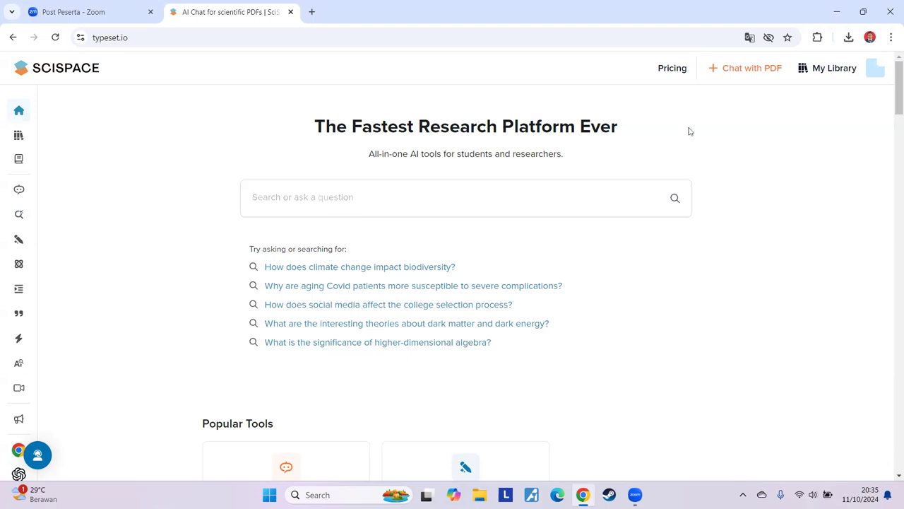
- Compare the prices and features of the Basic, Premium and Labs & Universities plans, and return to the home page
{"action": "left_click", "coordinate": [673, 70]}
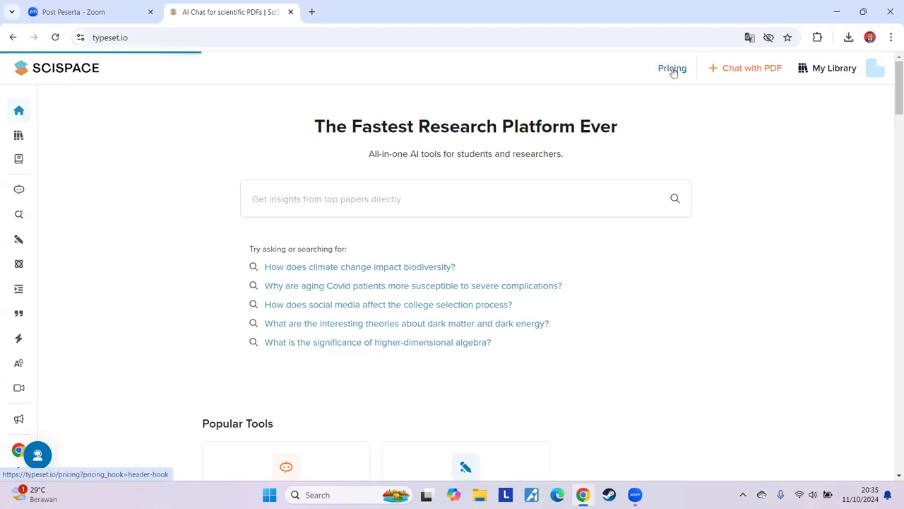
{"action": "scroll", "coordinate": [626, 255], "scroll_direction": "down", "scroll_amount": 1}
{"action": "scroll", "coordinate": [627, 254], "scroll_direction": "down", "scroll_amount": 2}
{"action": "scroll", "coordinate": [627, 257], "scroll_direction": "up", "scroll_amount": 2}
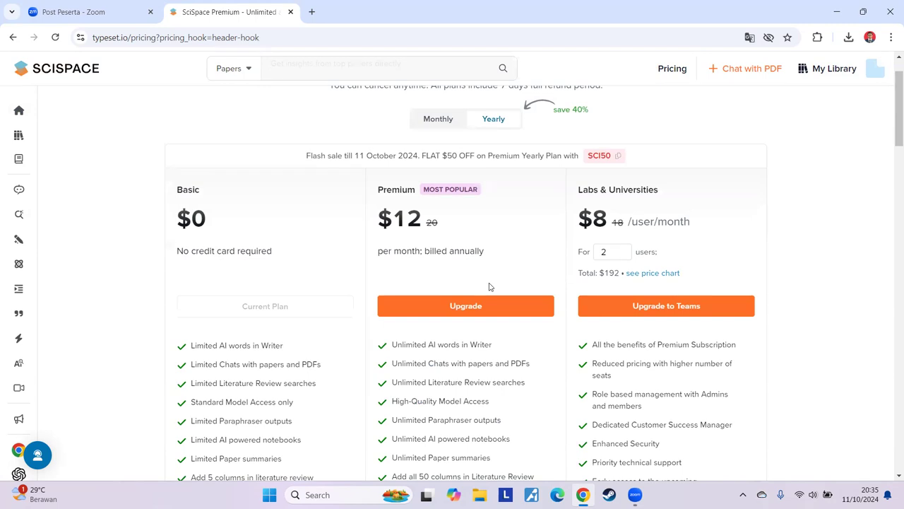
{"action": "scroll", "coordinate": [488, 286], "scroll_direction": "down", "scroll_amount": 2}
{"action": "scroll", "coordinate": [489, 284], "scroll_direction": "down", "scroll_amount": 2}
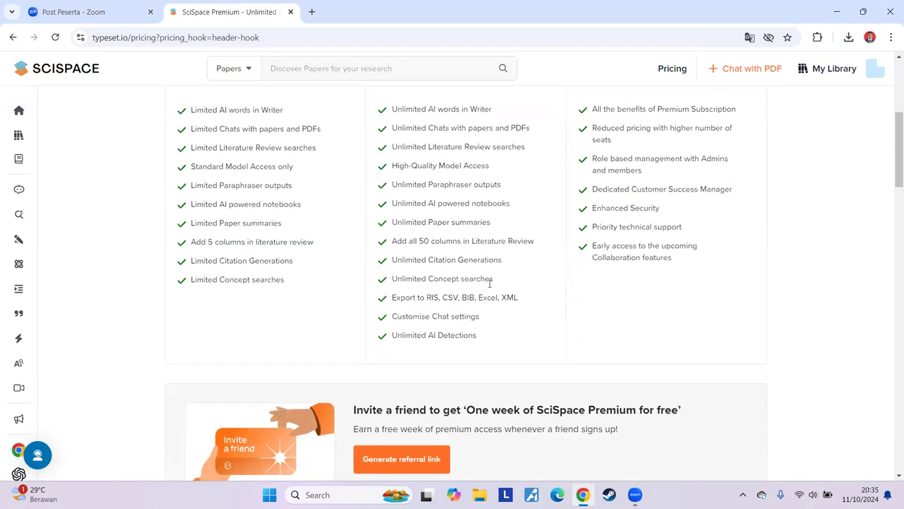
{"action": "scroll", "coordinate": [489, 286], "scroll_direction": "down", "scroll_amount": 1}
{"action": "scroll", "coordinate": [488, 286], "scroll_direction": "up", "scroll_amount": 3}
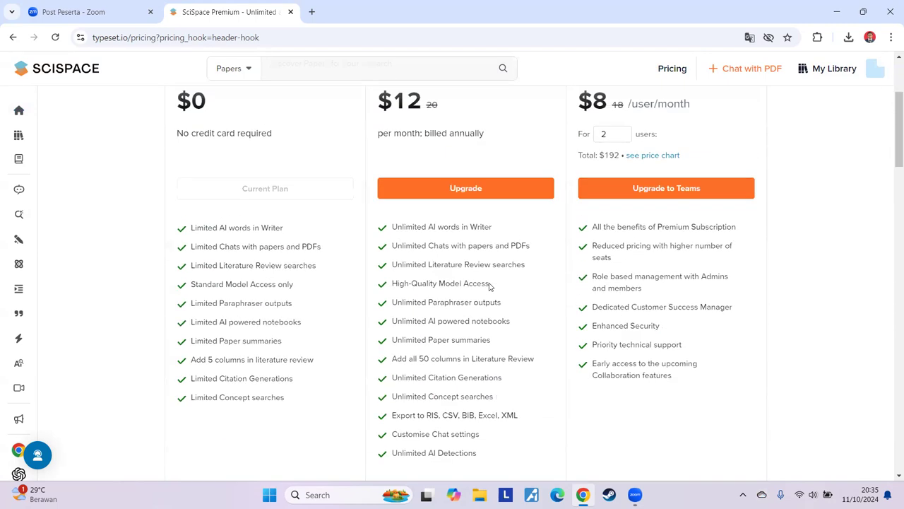
{"action": "scroll", "coordinate": [489, 286], "scroll_direction": "up", "scroll_amount": 2}
{"action": "scroll", "coordinate": [489, 286], "scroll_direction": "up", "scroll_amount": 1}
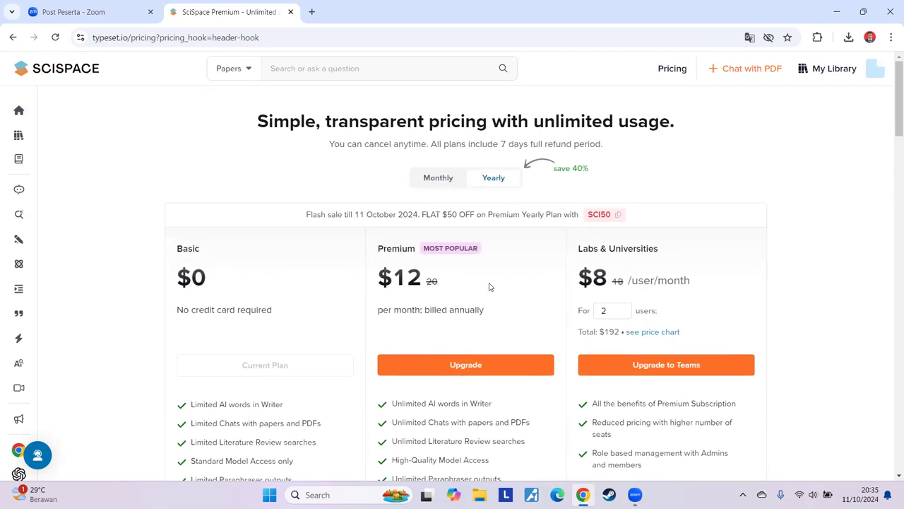
{"action": "left_click", "coordinate": [38, 112]}
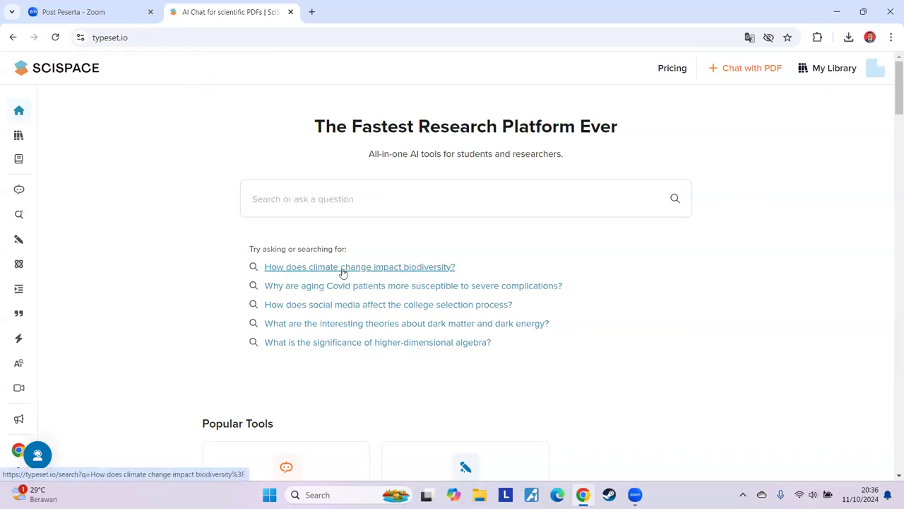
- View the recent and suggested searches on the home page, and look over the available research tools
{"action": "left_click", "coordinate": [399, 199]}
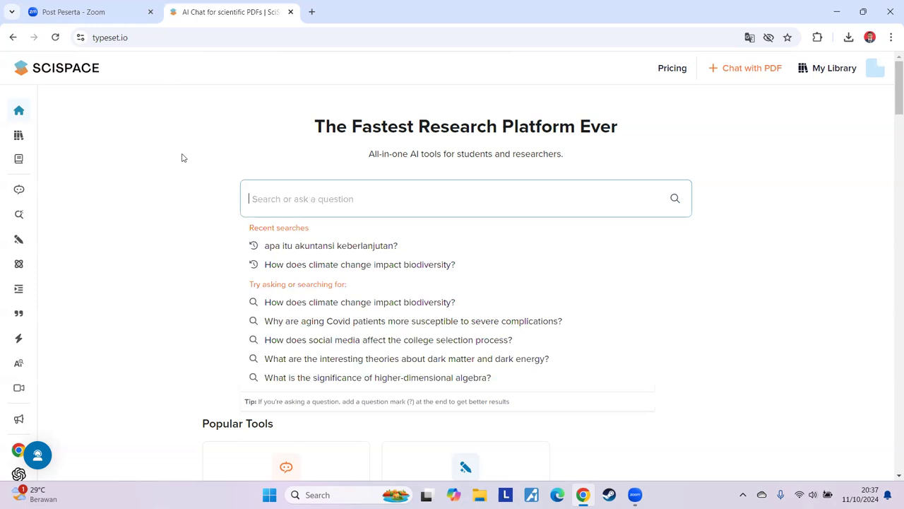
{"action": "left_click", "coordinate": [181, 157]}
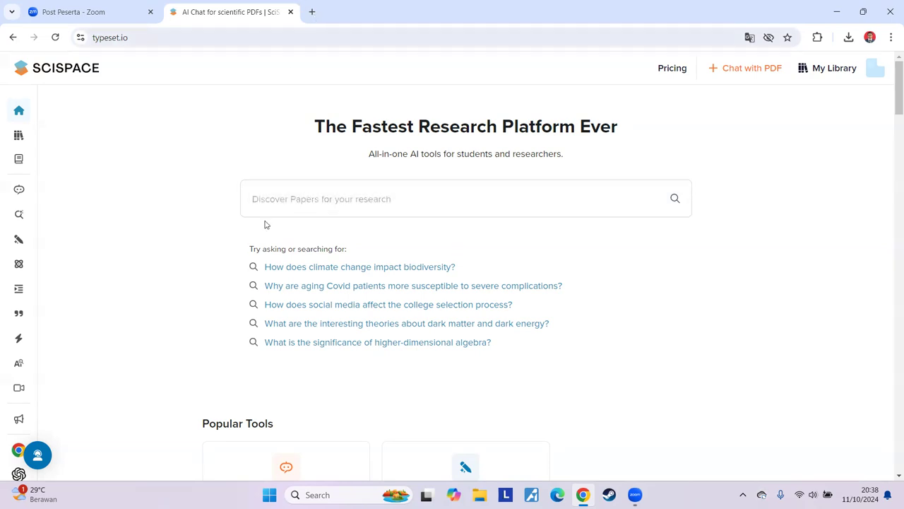
{"action": "scroll", "coordinate": [202, 257], "scroll_direction": "down", "scroll_amount": 3}
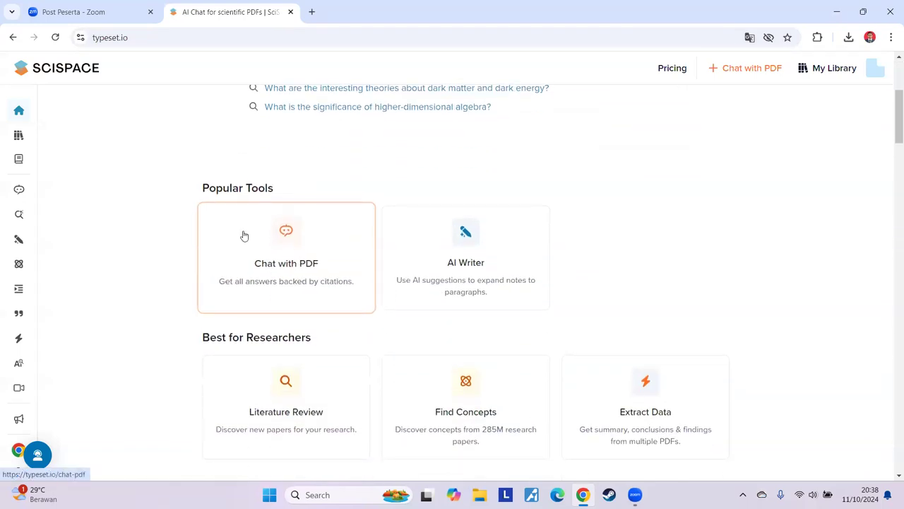
{"action": "mouse_move", "coordinate": [25, 226]}
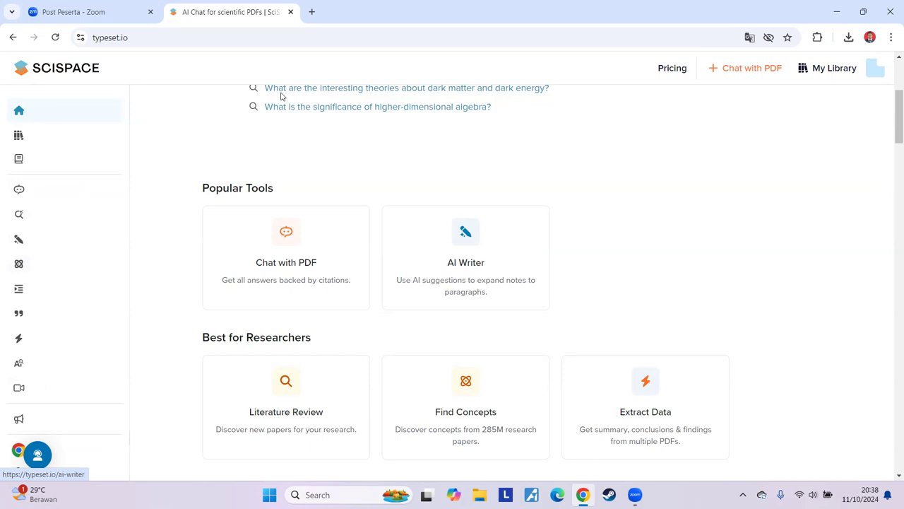
- Run the suggested Find Concepts search "Renewable energy trends for the next decade" and look through its insight and concepts table
{"action": "scroll", "coordinate": [486, 400], "scroll_direction": "down", "scroll_amount": 2}
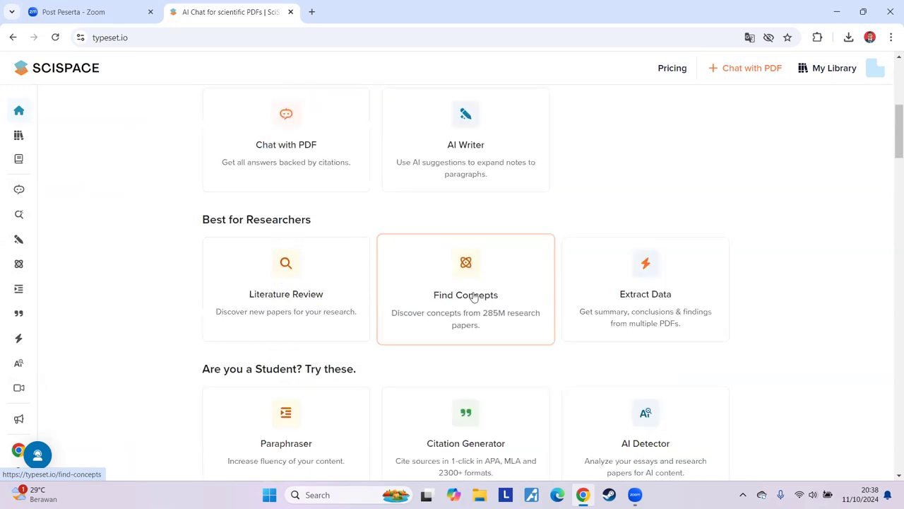
{"action": "left_click", "coordinate": [474, 296]}
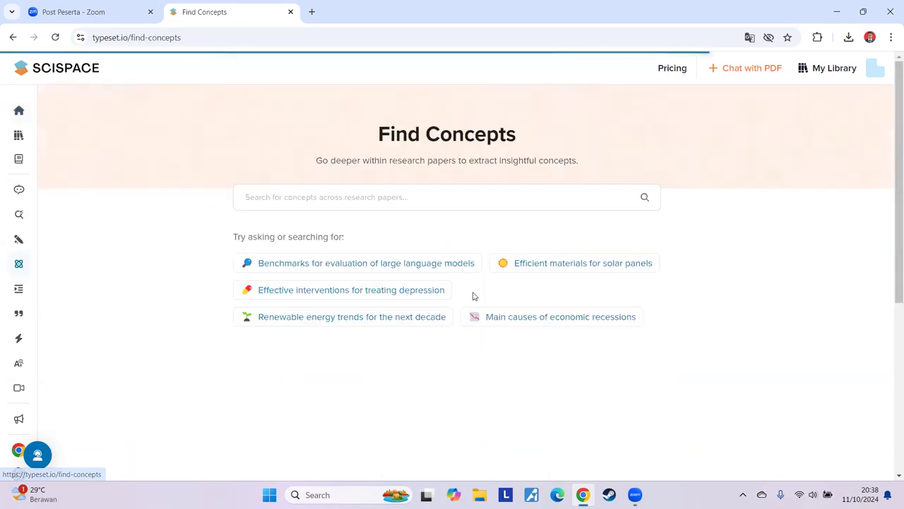
{"action": "left_click", "coordinate": [429, 196]}
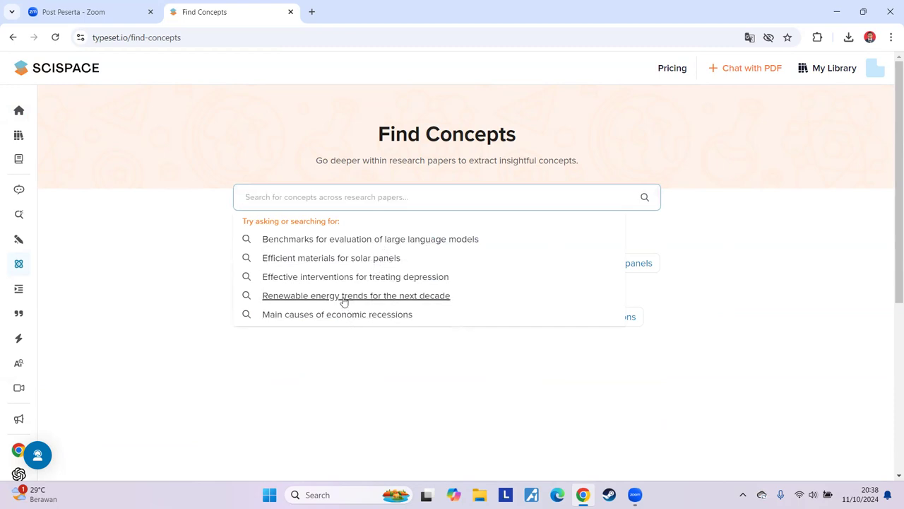
{"action": "left_click", "coordinate": [381, 295]}
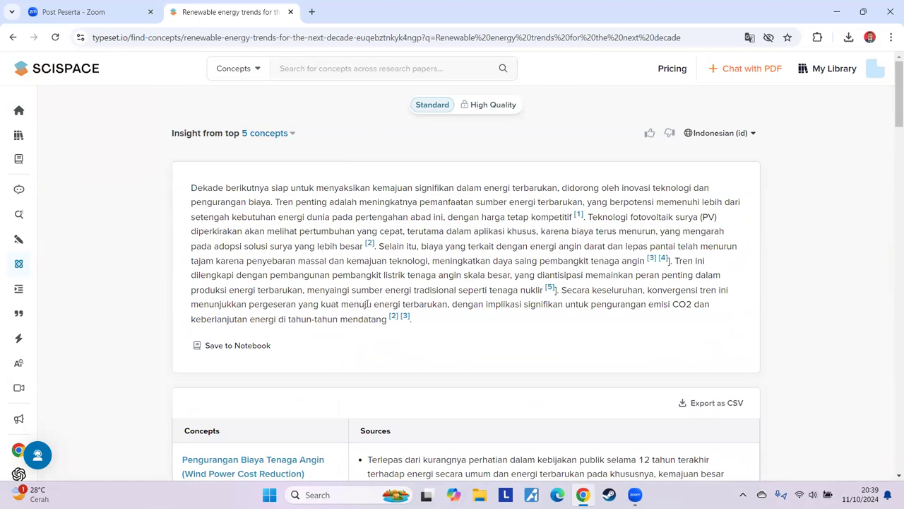
{"action": "scroll", "coordinate": [221, 258], "scroll_direction": "down", "scroll_amount": 3}
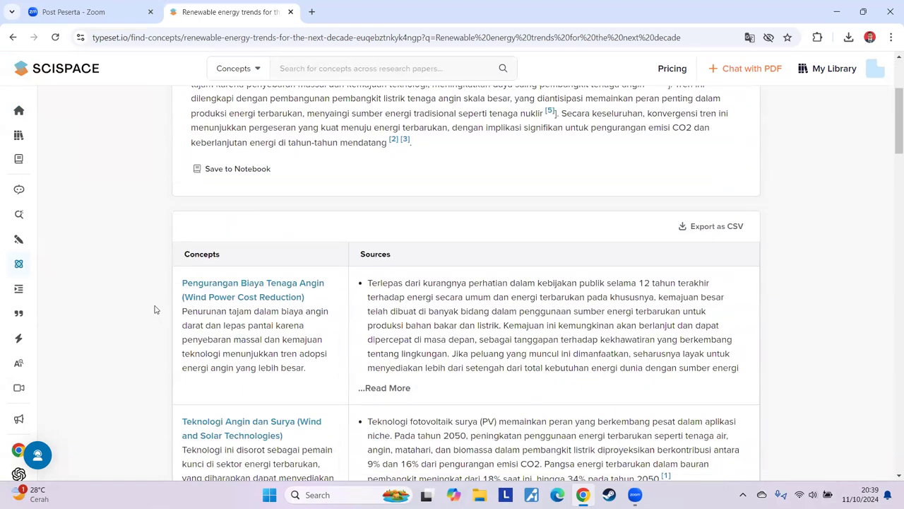
{"action": "scroll", "coordinate": [244, 286], "scroll_direction": "down", "scroll_amount": 1}
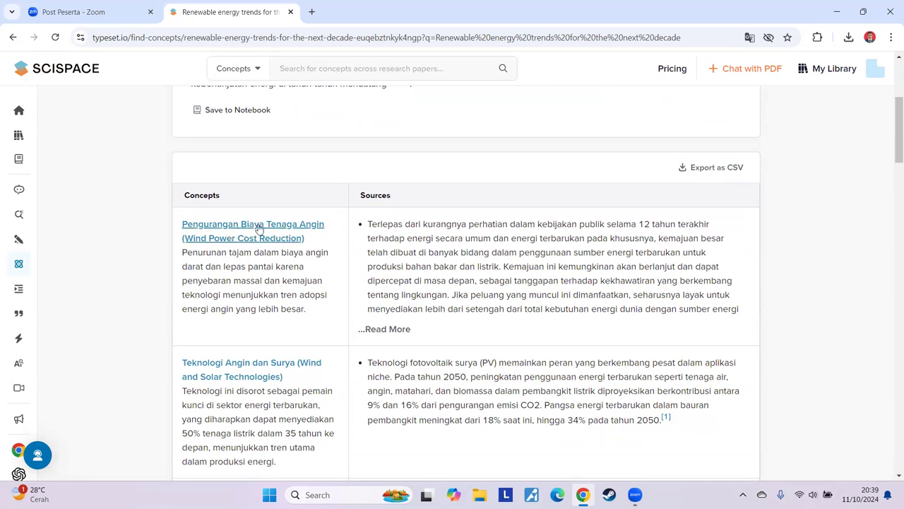
- Read through the concepts and their sources in the renewable energy trends table, and return to the insight summary
{"action": "scroll", "coordinate": [294, 226], "scroll_direction": "down", "scroll_amount": 4}
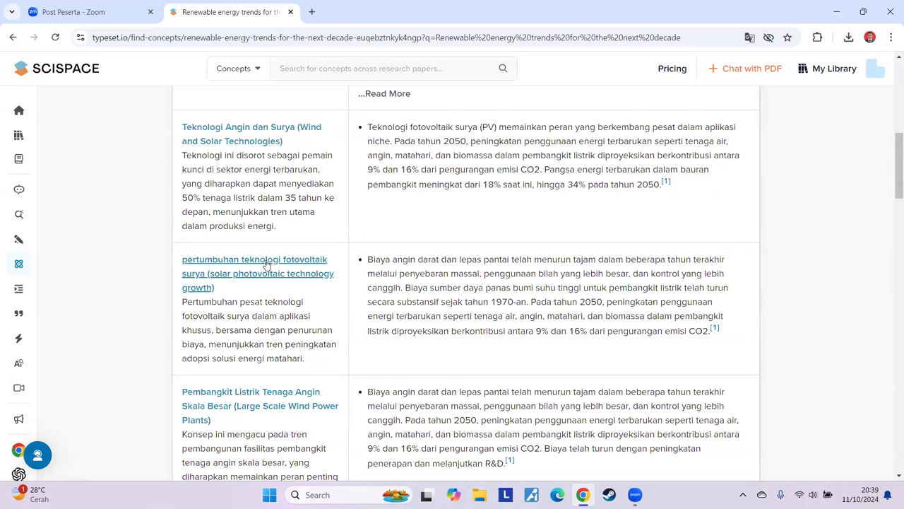
{"action": "scroll", "coordinate": [263, 274], "scroll_direction": "down", "scroll_amount": 5}
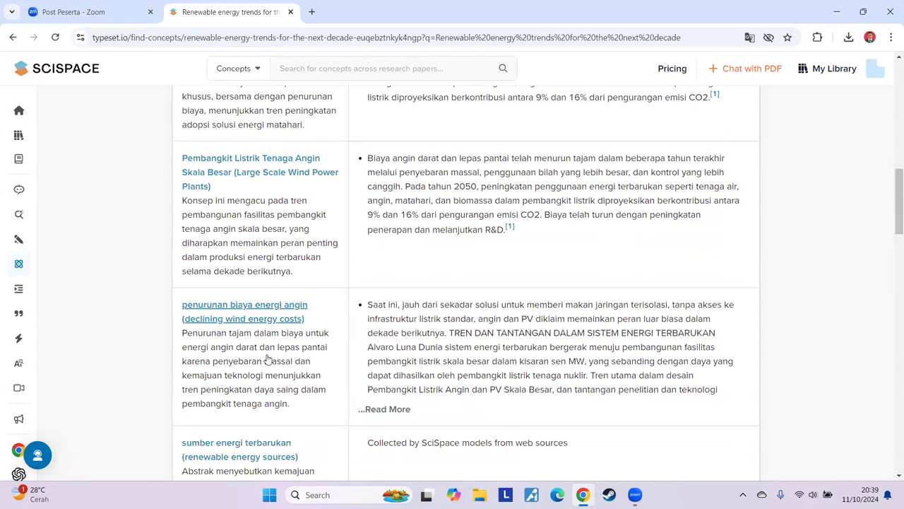
{"action": "scroll", "coordinate": [258, 359], "scroll_direction": "down", "scroll_amount": 5}
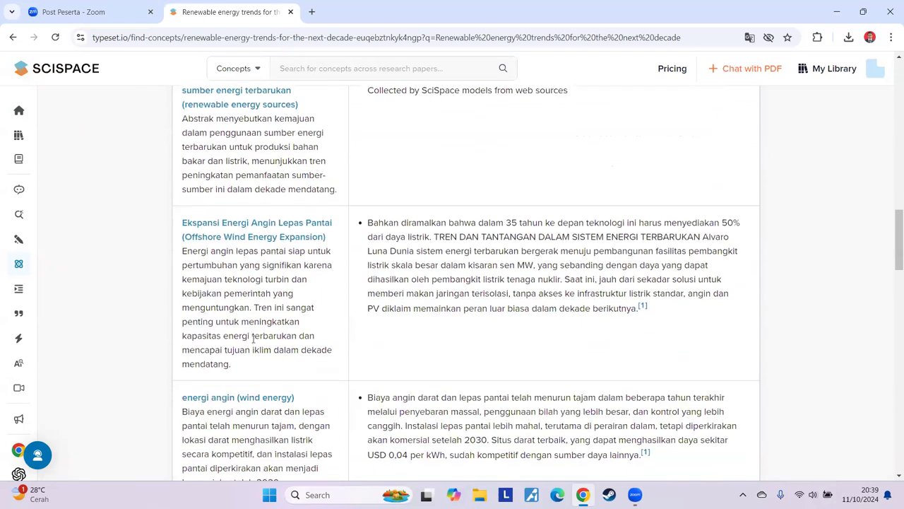
{"action": "scroll", "coordinate": [279, 320], "scroll_direction": "down", "scroll_amount": 2}
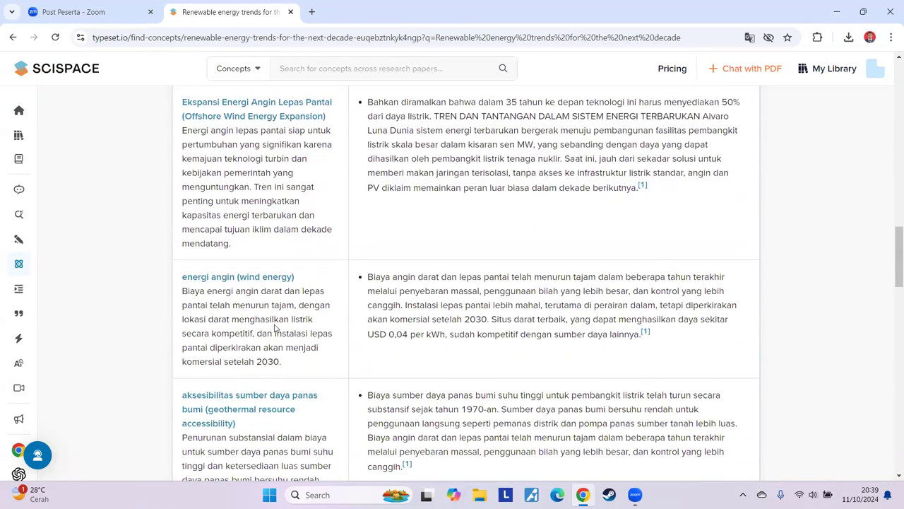
{"action": "scroll", "coordinate": [267, 403], "scroll_direction": "down", "scroll_amount": 4}
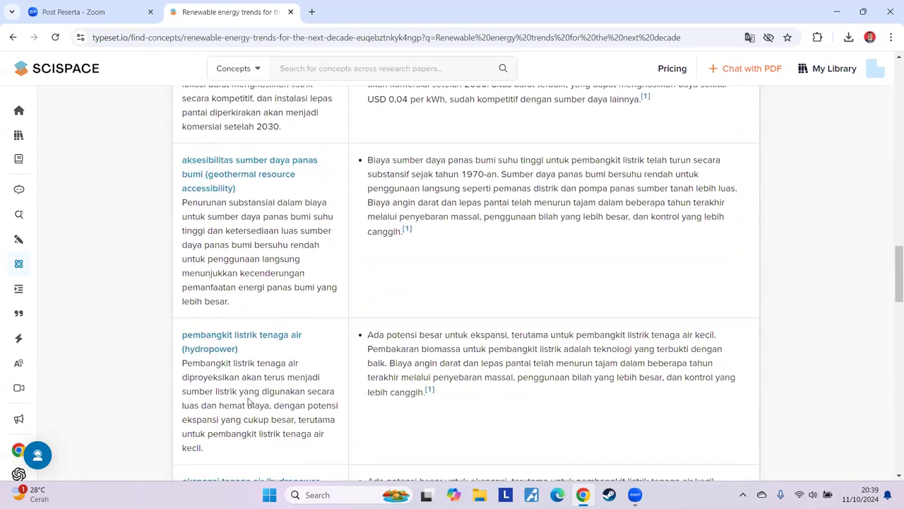
{"action": "scroll", "coordinate": [265, 344], "scroll_direction": "down", "scroll_amount": 7}
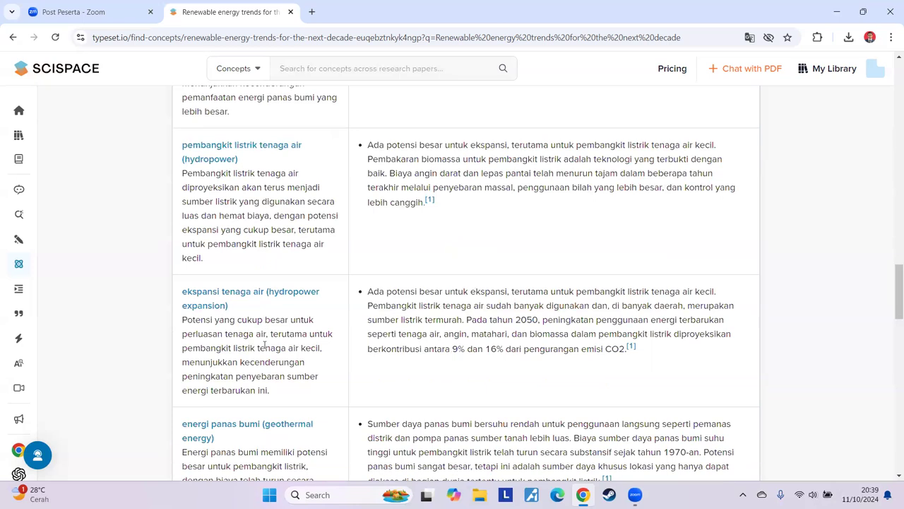
{"action": "scroll", "coordinate": [265, 344], "scroll_direction": "down", "scroll_amount": 5}
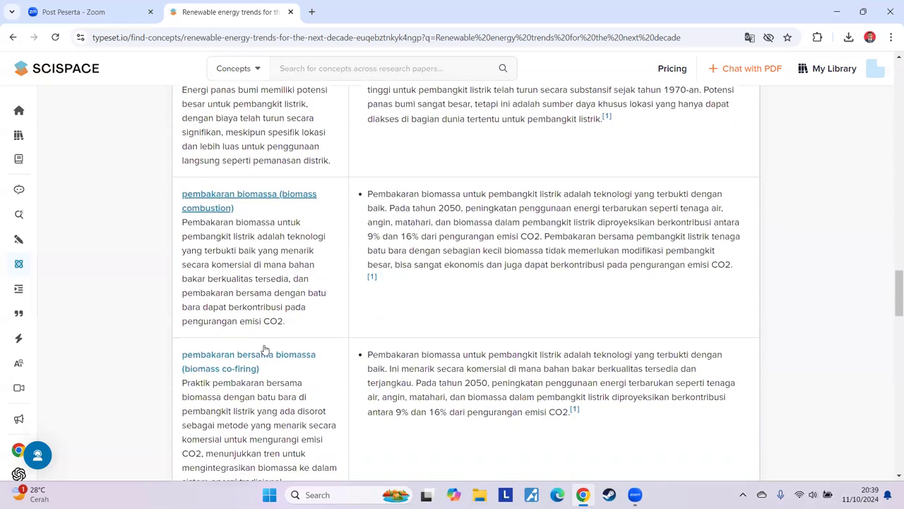
{"action": "scroll", "coordinate": [264, 344], "scroll_direction": "down", "scroll_amount": 2}
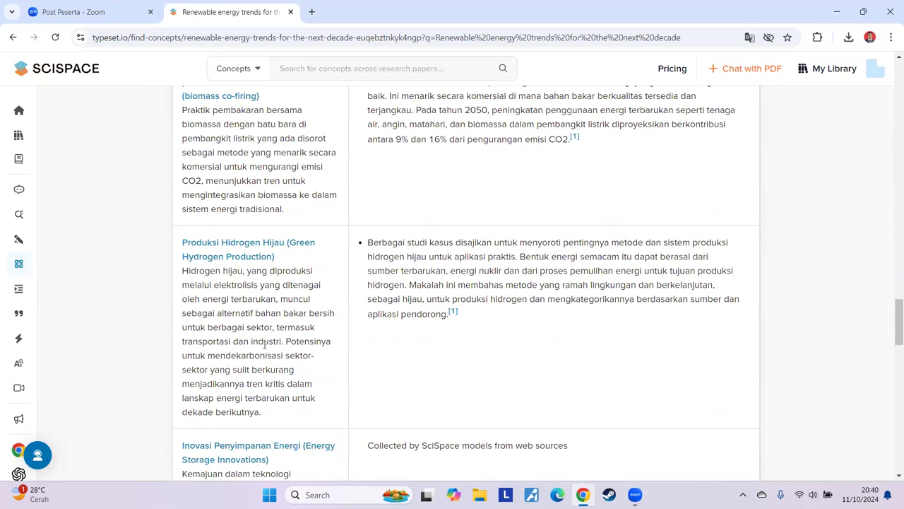
{"action": "scroll", "coordinate": [264, 344], "scroll_direction": "down", "scroll_amount": 3}
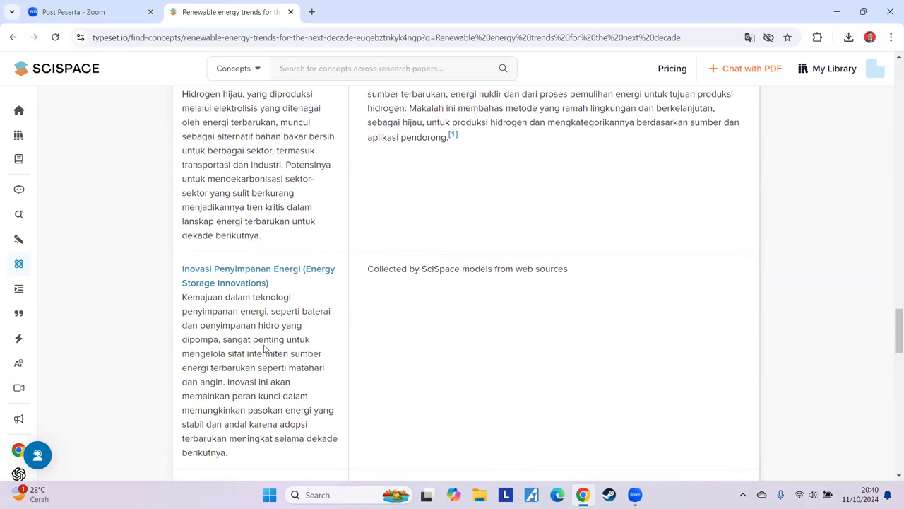
{"action": "scroll", "coordinate": [264, 346], "scroll_direction": "down", "scroll_amount": 3}
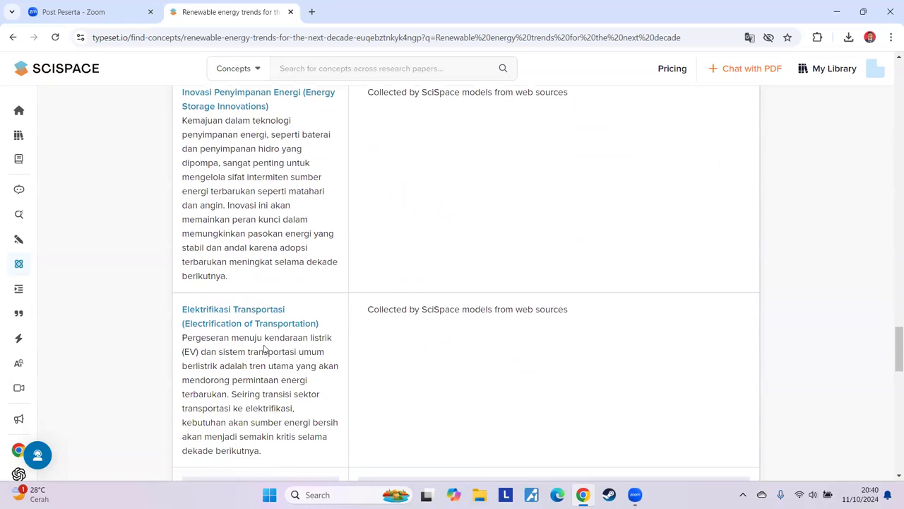
{"action": "scroll", "coordinate": [253, 319], "scroll_direction": "down", "scroll_amount": 2}
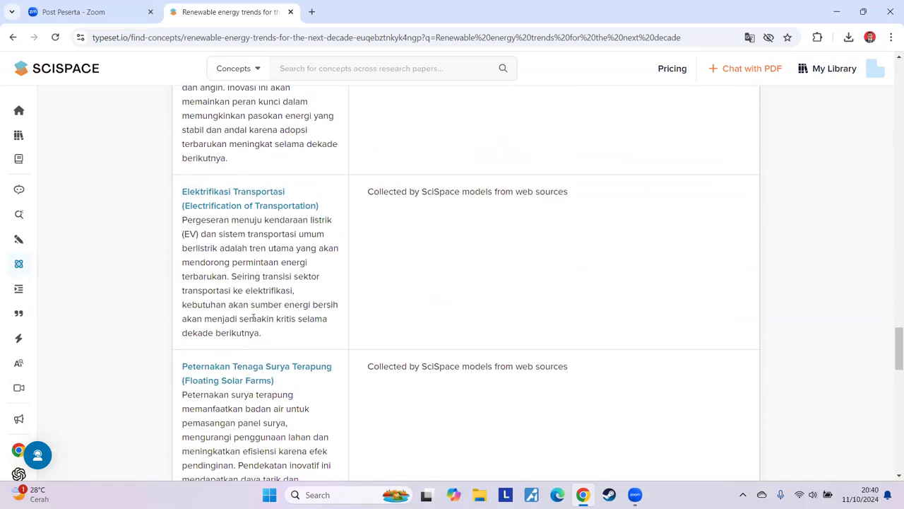
{"action": "scroll", "coordinate": [253, 319], "scroll_direction": "down", "scroll_amount": 5}
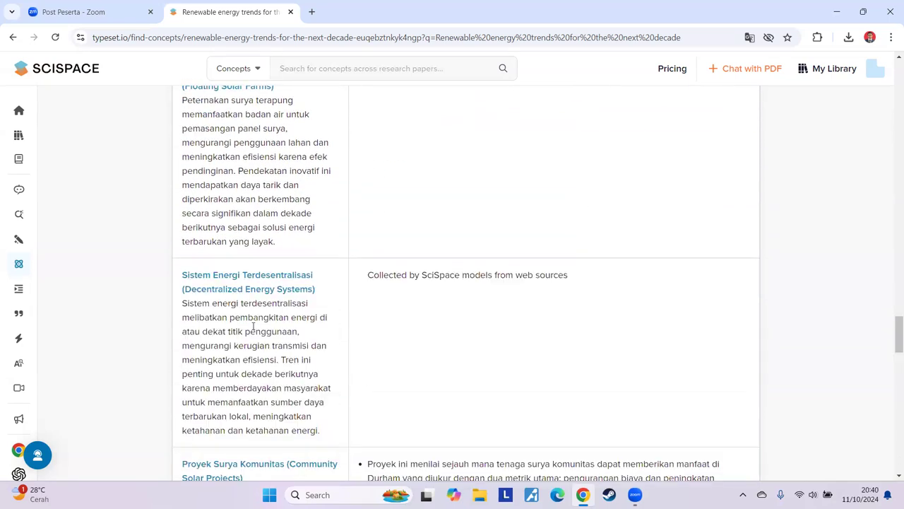
{"action": "scroll", "coordinate": [253, 326], "scroll_direction": "down", "scroll_amount": 3}
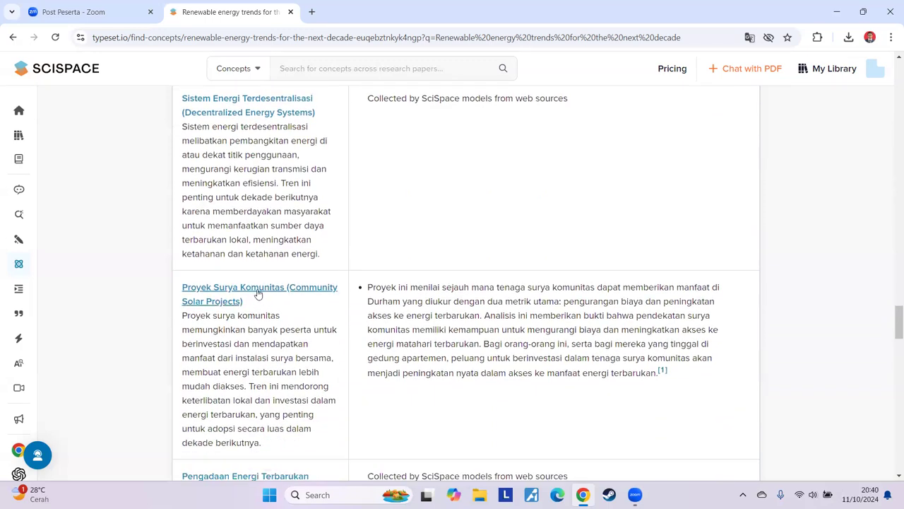
{"action": "scroll", "coordinate": [257, 309], "scroll_direction": "down", "scroll_amount": 8}
{"action": "scroll", "coordinate": [258, 300], "scroll_direction": "down", "scroll_amount": 15}
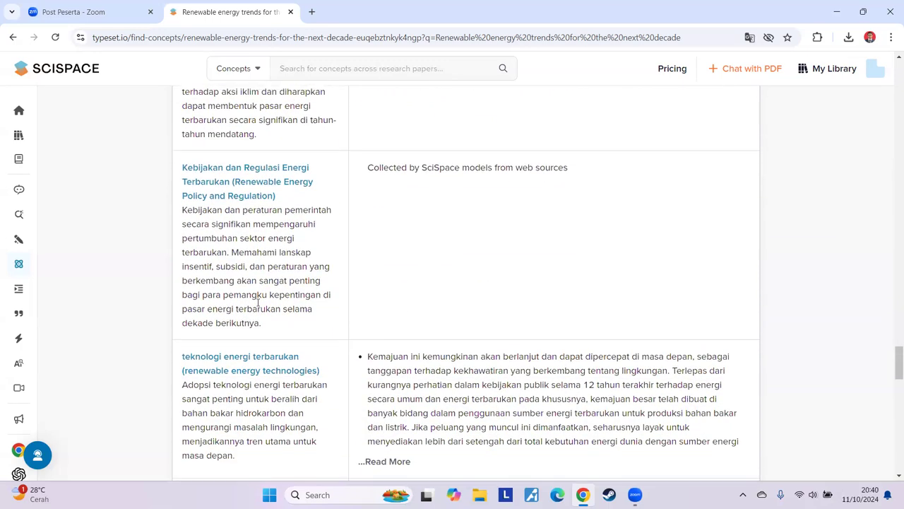
{"action": "scroll", "coordinate": [260, 296], "scroll_direction": "up", "scroll_amount": 20}
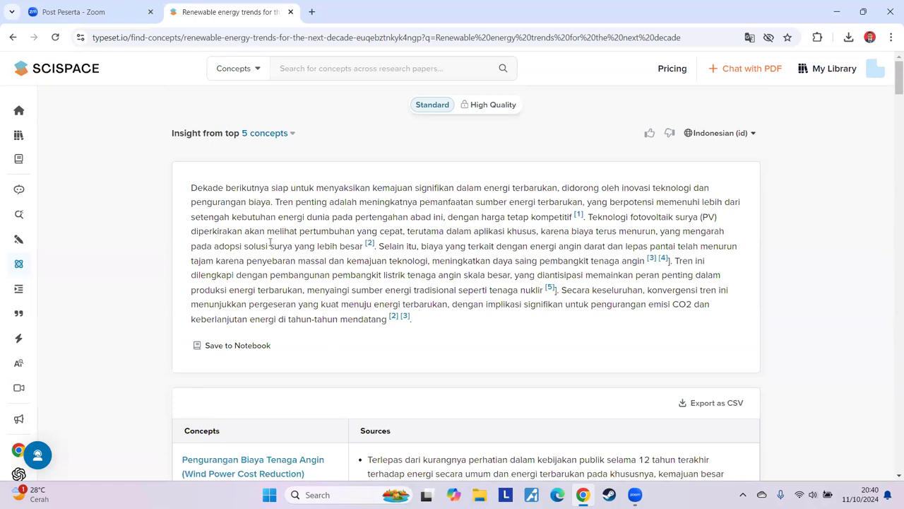
- Return to the home page, look over the available research tools, and open Literature Review
{"action": "mouse_move", "coordinate": [41, 274]}
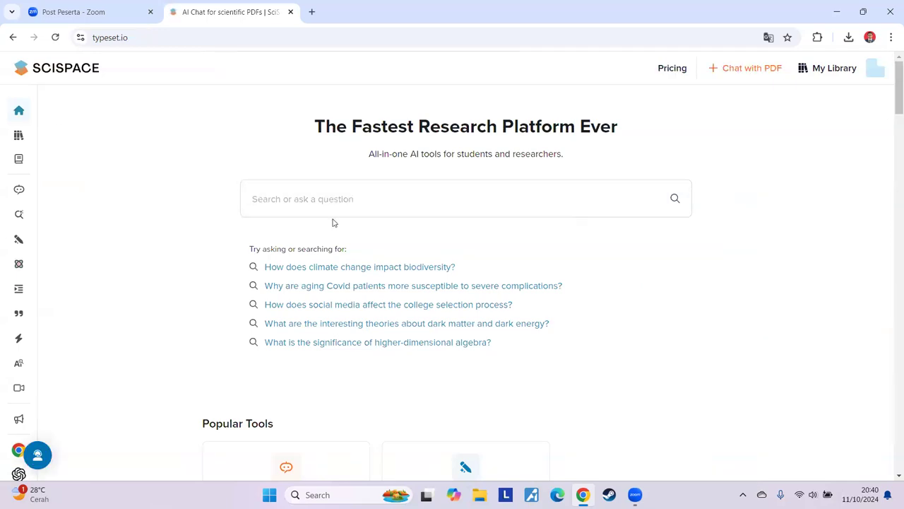
{"action": "scroll", "coordinate": [212, 254], "scroll_direction": "down", "scroll_amount": 3}
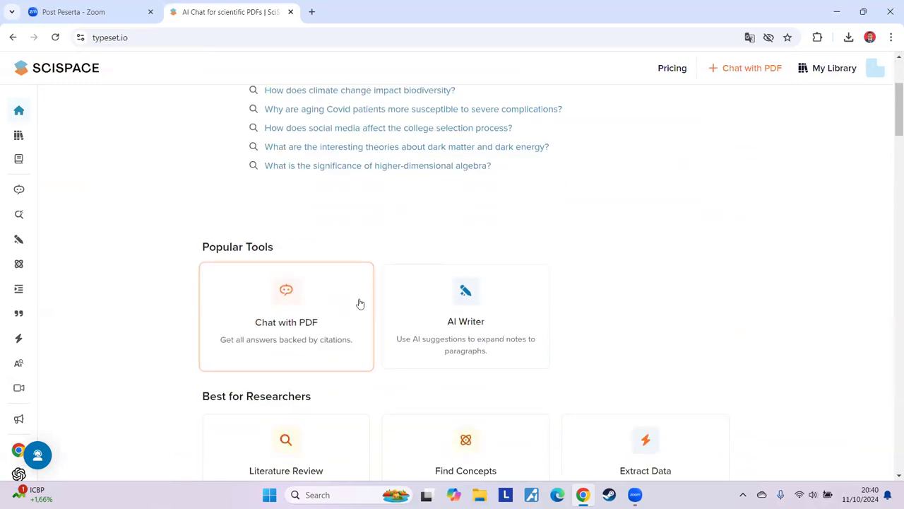
{"action": "scroll", "coordinate": [268, 321], "scroll_direction": "down", "scroll_amount": 3}
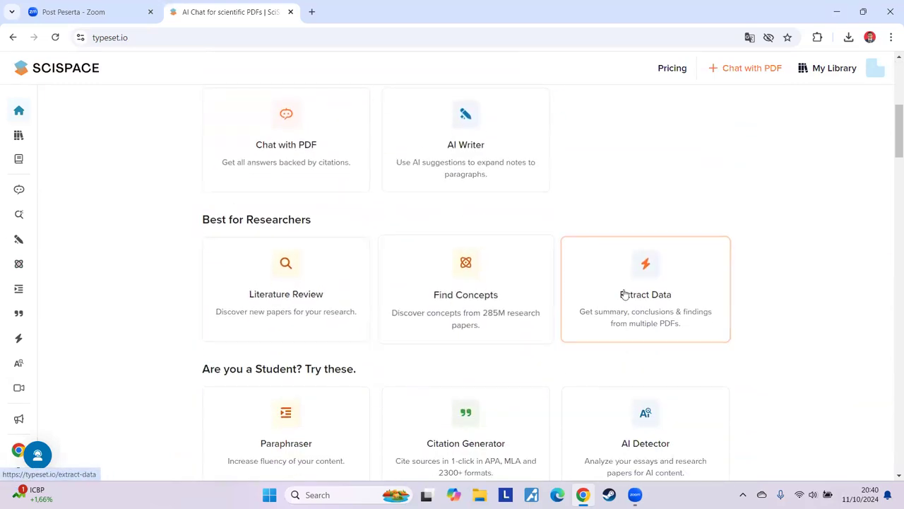
{"action": "scroll", "coordinate": [350, 302], "scroll_direction": "down", "scroll_amount": 2}
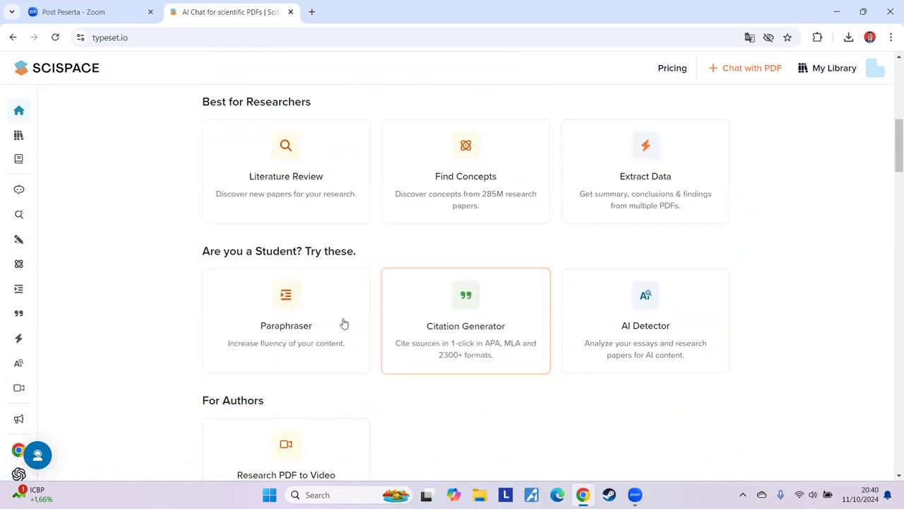
{"action": "left_click", "coordinate": [300, 155]}
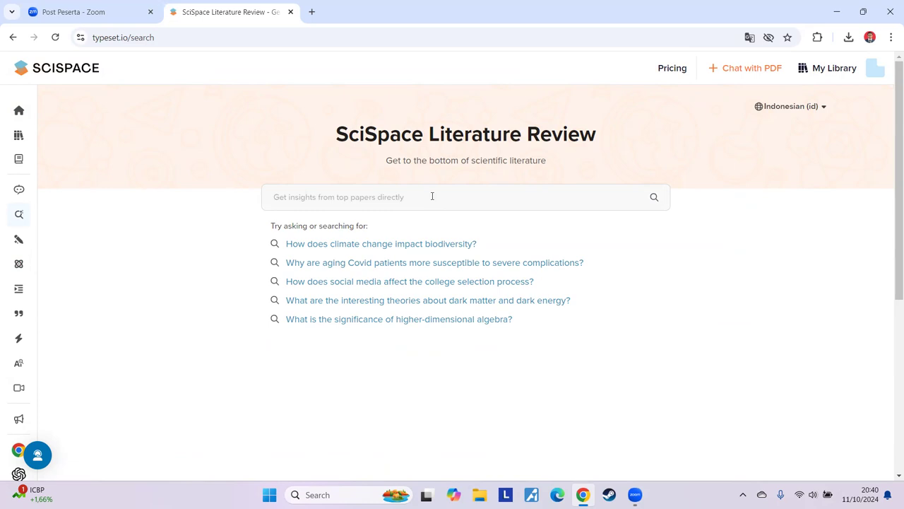
- Run the suggested search "How does climate change impact biodiversity?" and look over its summarized answer and papers table
{"action": "left_click", "coordinate": [426, 247]}
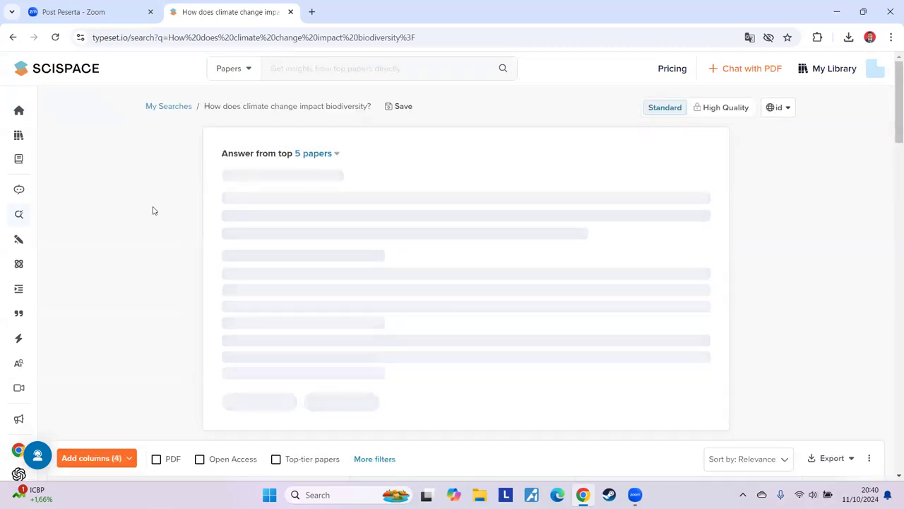
{"action": "scroll", "coordinate": [151, 208], "scroll_direction": "down", "scroll_amount": 3}
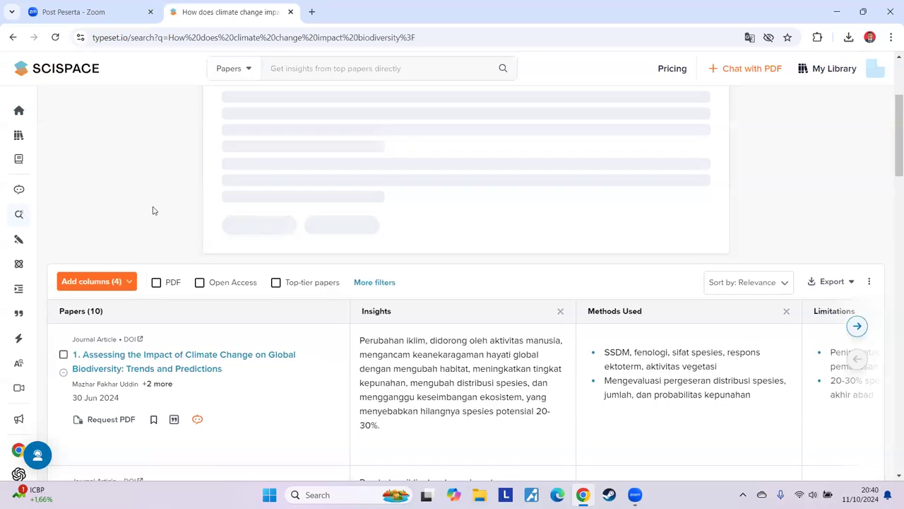
{"action": "scroll", "coordinate": [162, 291], "scroll_direction": "up", "scroll_amount": 3}
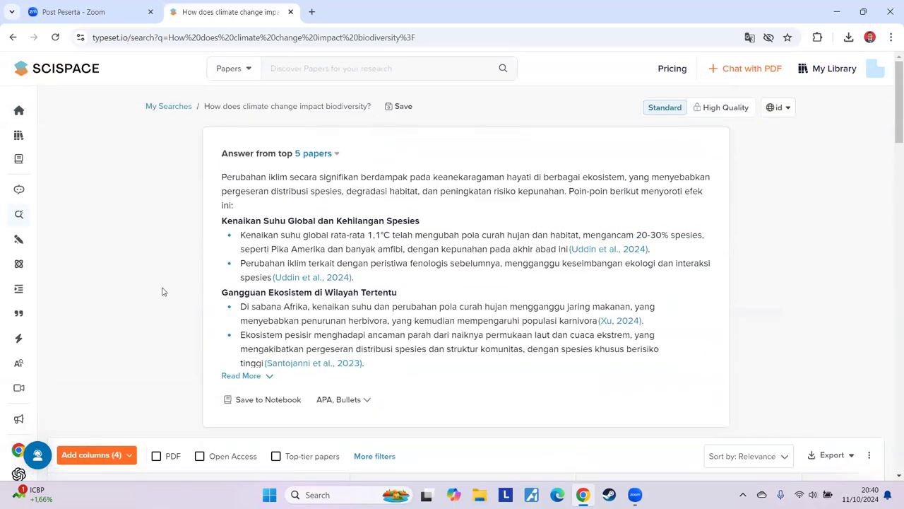
{"action": "scroll", "coordinate": [174, 233], "scroll_direction": "down", "scroll_amount": 5}
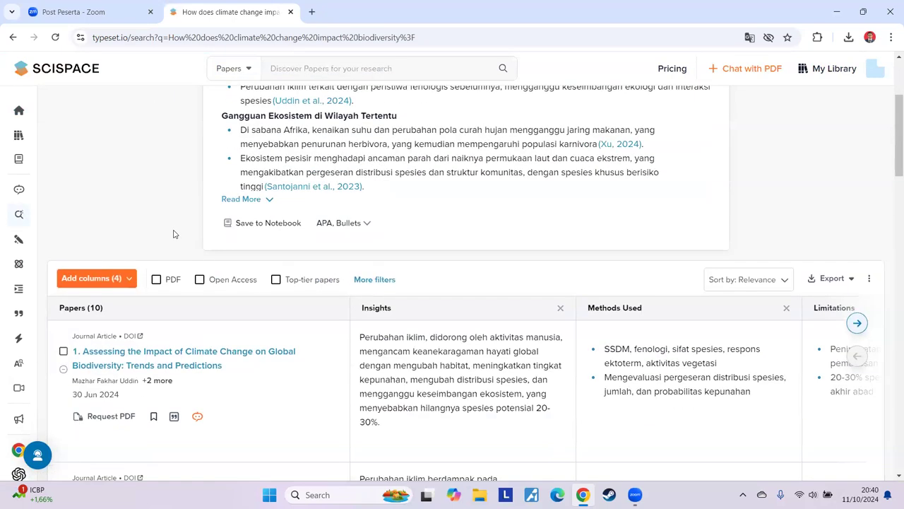
{"action": "scroll", "coordinate": [174, 233], "scroll_direction": "down", "scroll_amount": 8}
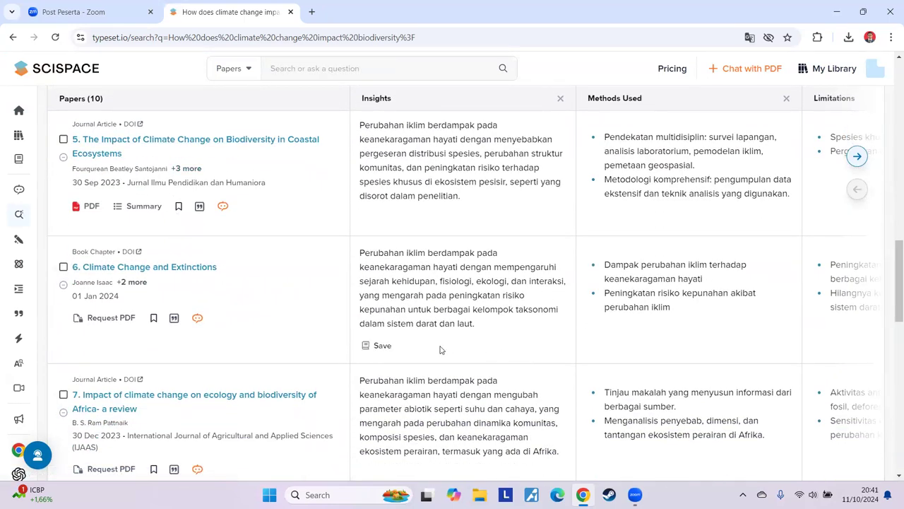
{"action": "scroll", "coordinate": [438, 348], "scroll_direction": "up", "scroll_amount": 3}
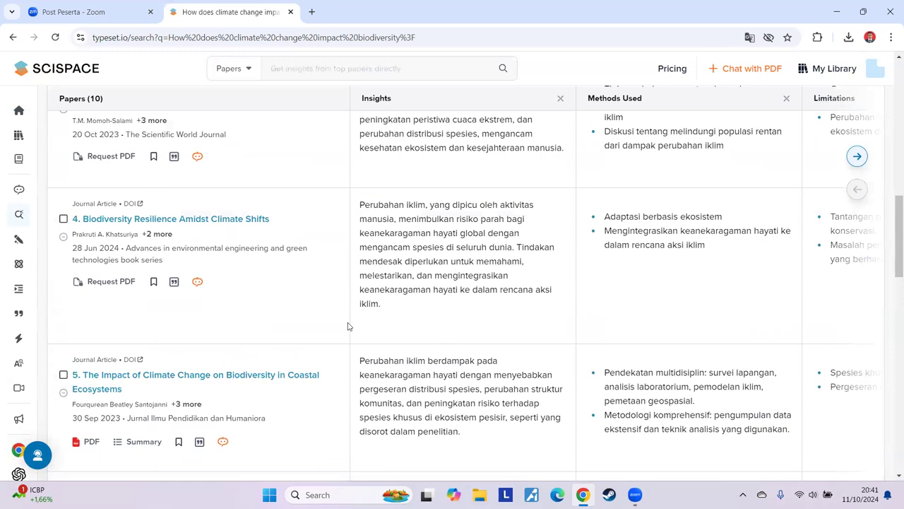
{"action": "scroll", "coordinate": [345, 326], "scroll_direction": "up", "scroll_amount": 10}
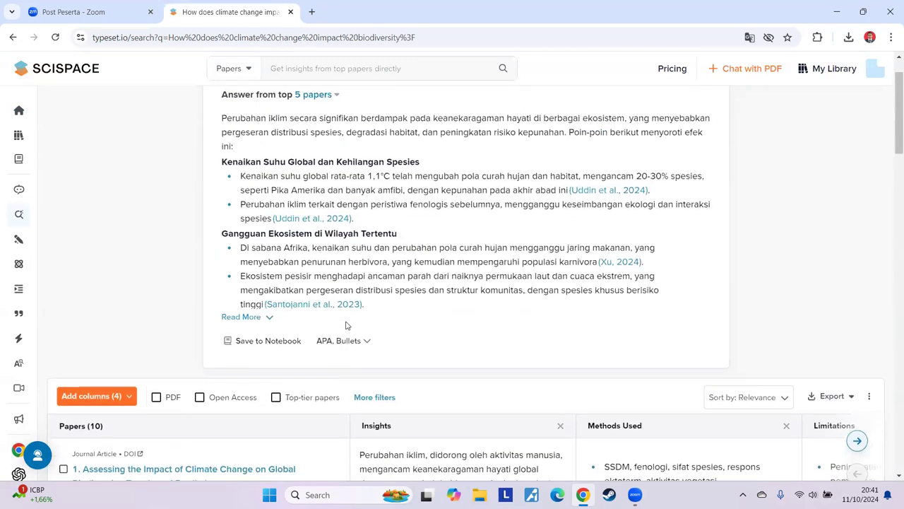
{"action": "scroll", "coordinate": [308, 185], "scroll_direction": "up", "scroll_amount": 1}
- Go back to the home page, reopen Literature Review, and run the suggested climate change and biodiversity search again
{"action": "mouse_move", "coordinate": [11, 160]}
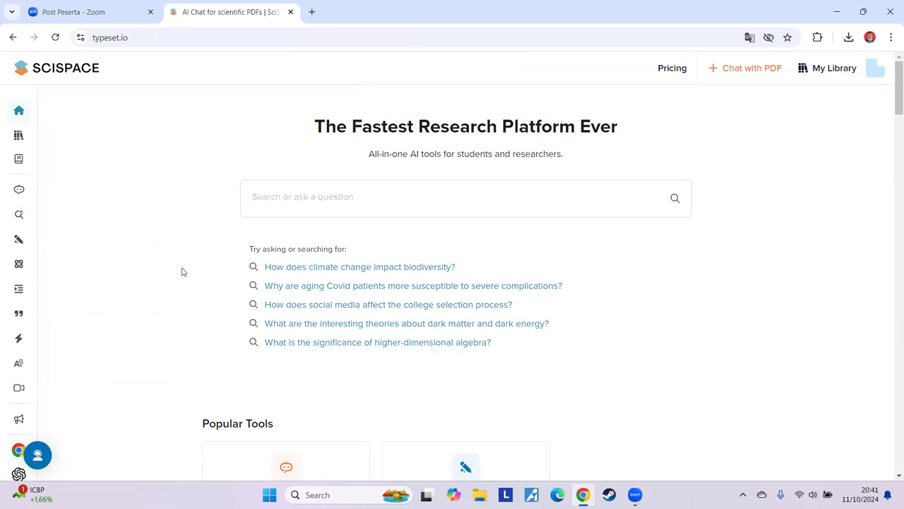
{"action": "scroll", "coordinate": [176, 276], "scroll_direction": "down", "scroll_amount": 5}
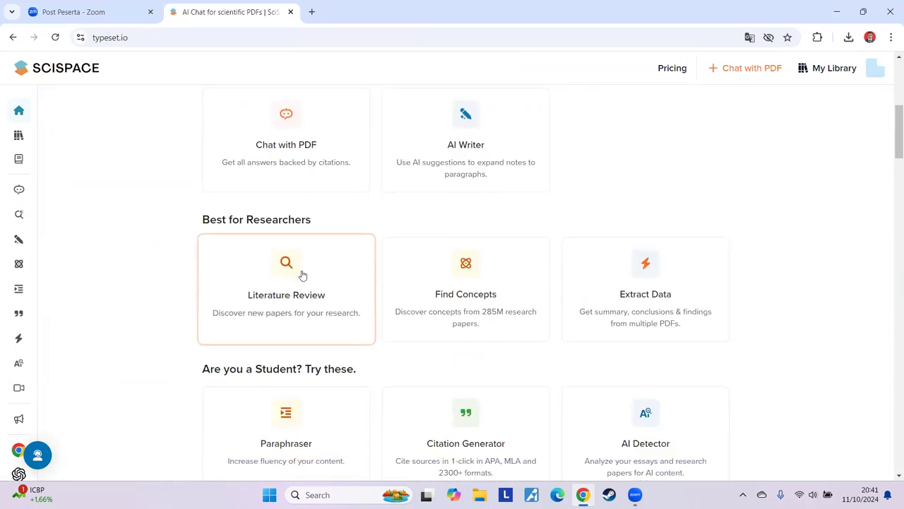
{"action": "left_click", "coordinate": [303, 274]}
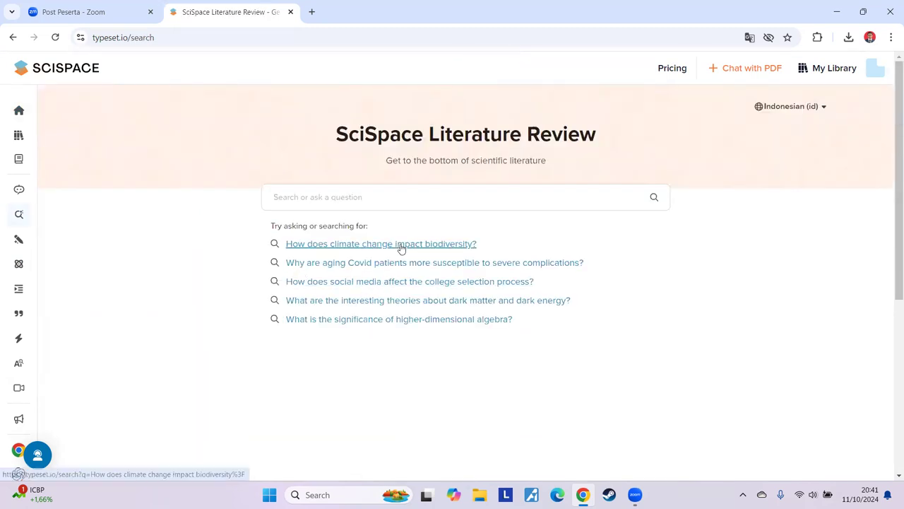
{"action": "left_click", "coordinate": [403, 244]}
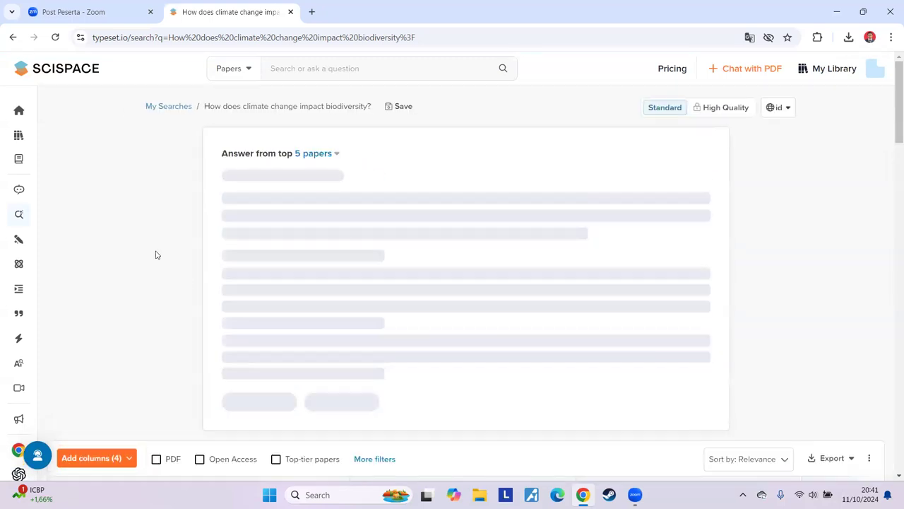
- Review the biodiversity answer and papers table, and load more papers into the results
{"action": "scroll", "coordinate": [156, 254], "scroll_direction": "down", "scroll_amount": 2}
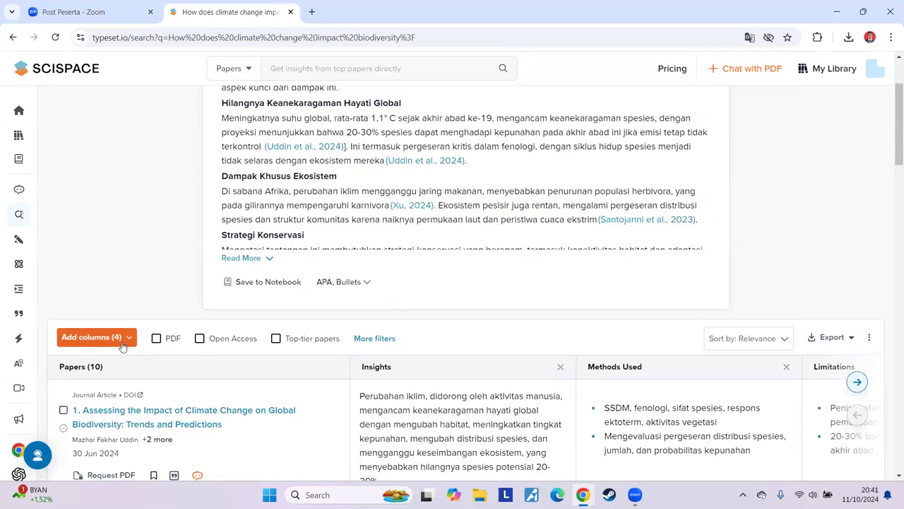
{"action": "scroll", "coordinate": [122, 283], "scroll_direction": "up", "scroll_amount": 2}
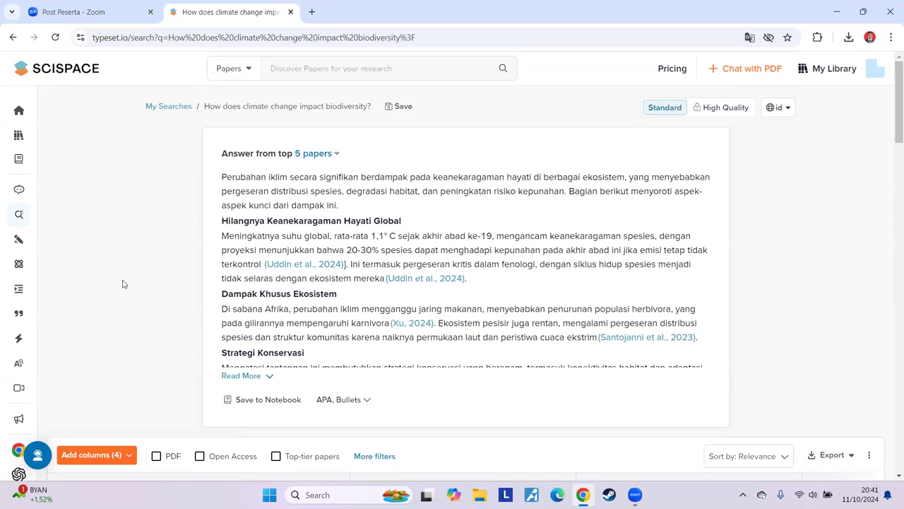
{"action": "scroll", "coordinate": [122, 283], "scroll_direction": "down", "scroll_amount": 15}
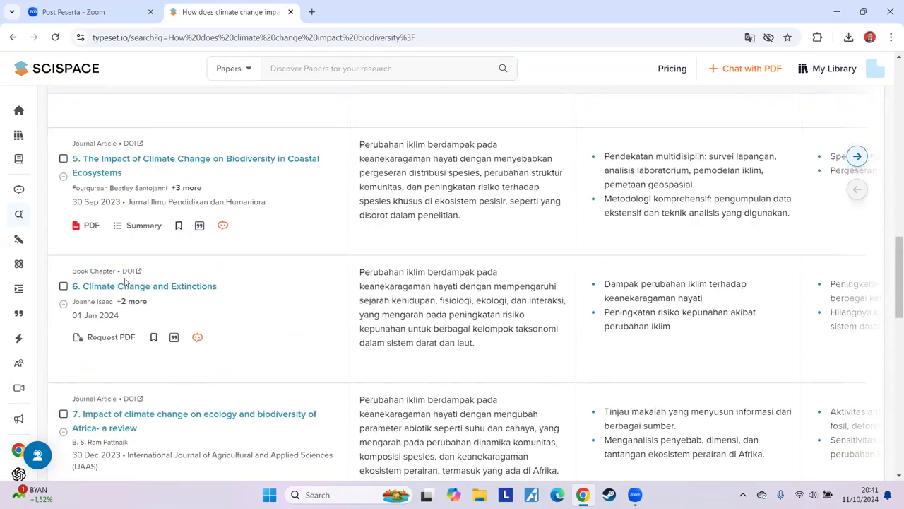
{"action": "scroll", "coordinate": [124, 282], "scroll_direction": "down", "scroll_amount": 5}
{"action": "left_click", "coordinate": [463, 275]}
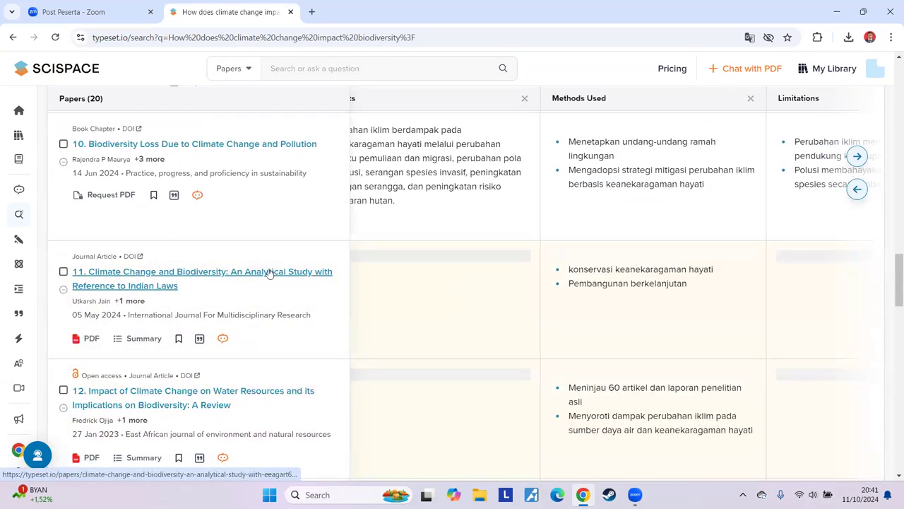
- Look through papers 10 to 20 in the biodiversity results table and load another batch of papers
{"action": "scroll", "coordinate": [271, 272], "scroll_direction": "down", "scroll_amount": 5}
{"action": "scroll", "coordinate": [268, 272], "scroll_direction": "down", "scroll_amount": 4}
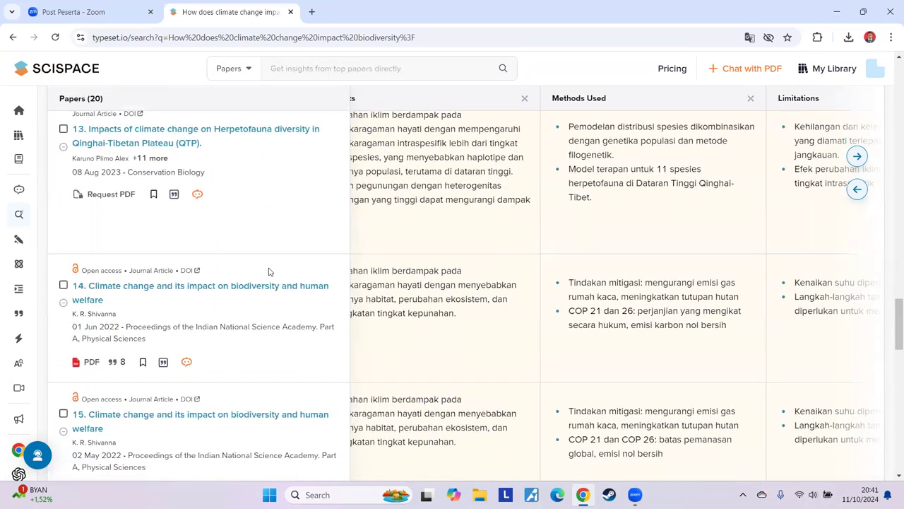
{"action": "scroll", "coordinate": [268, 272], "scroll_direction": "down", "scroll_amount": 8}
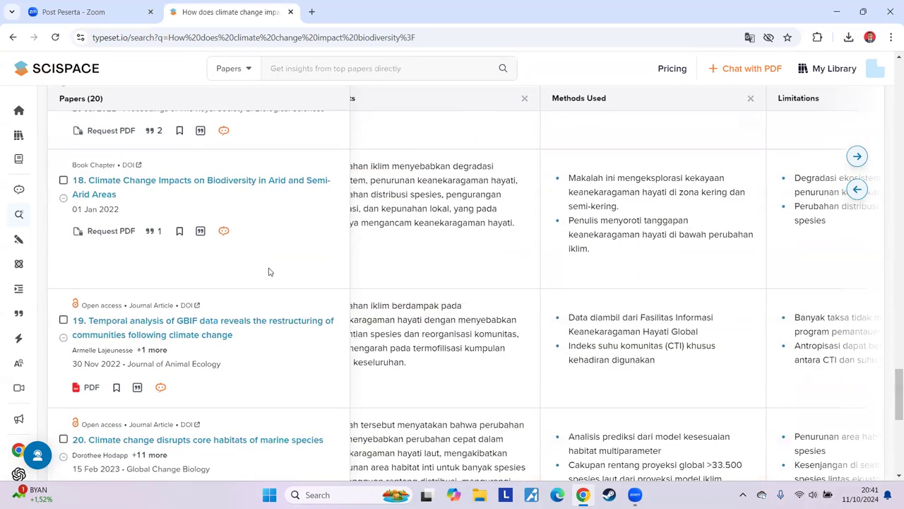
{"action": "left_click", "coordinate": [472, 391]}
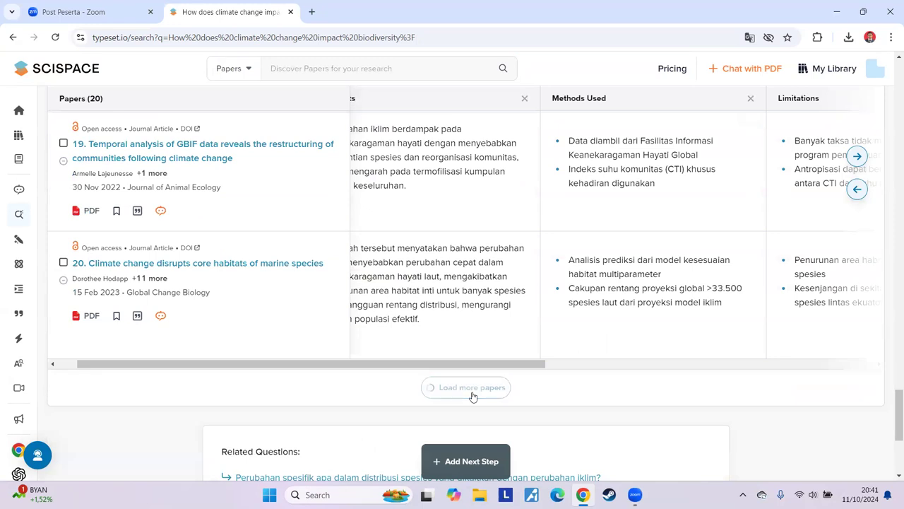
{"action": "scroll", "coordinate": [299, 340], "scroll_direction": "down", "scroll_amount": 5}
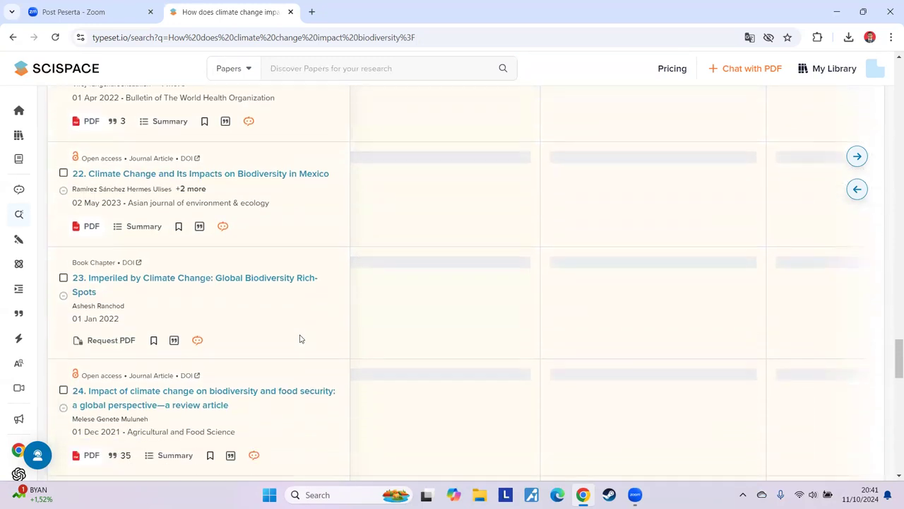
{"action": "scroll", "coordinate": [299, 340], "scroll_direction": "up", "scroll_amount": 4}
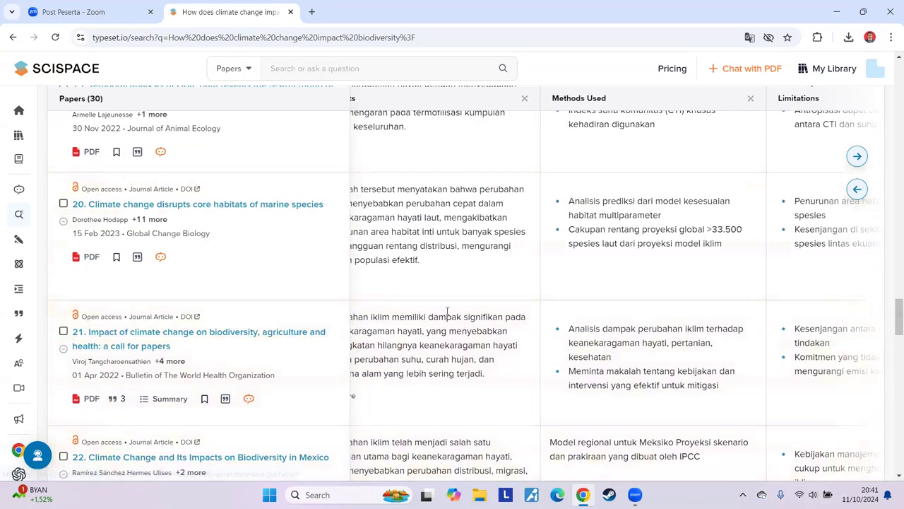
- Examine the table's Limitations and Contributions columns and the list of suggested columns that can be added
{"action": "scroll", "coordinate": [524, 316], "scroll_direction": "up", "scroll_amount": 1}
{"action": "scroll", "coordinate": [524, 316], "scroll_direction": "up", "scroll_amount": 8}
{"action": "left_click", "coordinate": [856, 156]}
{"action": "scroll", "coordinate": [724, 247], "scroll_direction": "up", "scroll_amount": 5}
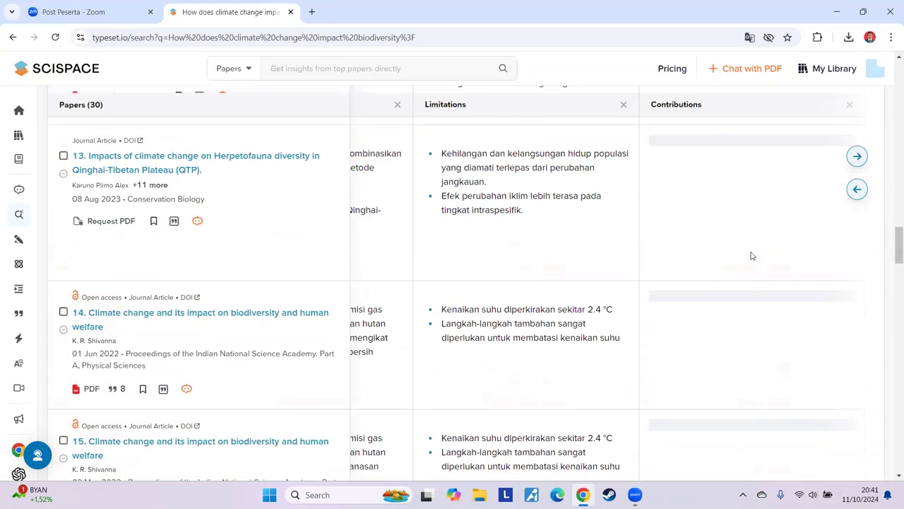
{"action": "left_click", "coordinate": [857, 156]}
{"action": "left_click", "coordinate": [857, 156]}
{"action": "scroll", "coordinate": [740, 266], "scroll_direction": "up", "scroll_amount": 10}
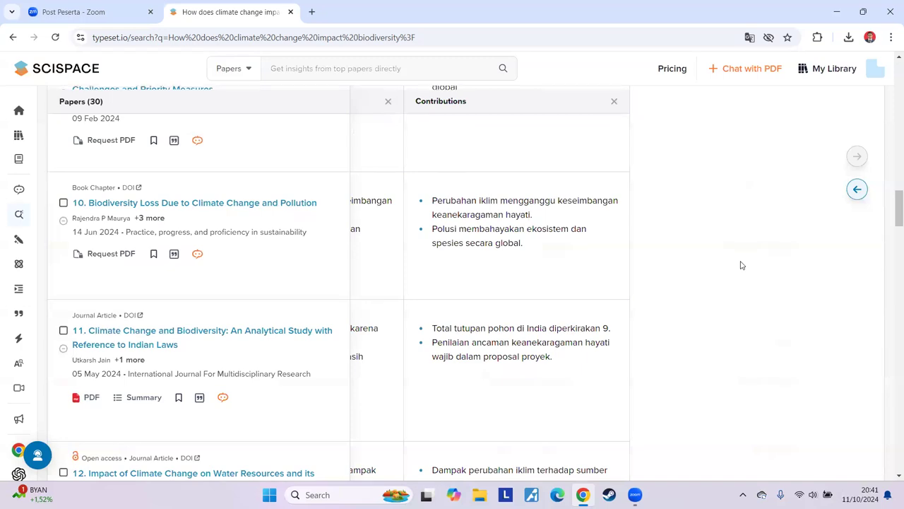
{"action": "scroll", "coordinate": [740, 265], "scroll_direction": "up", "scroll_amount": 6}
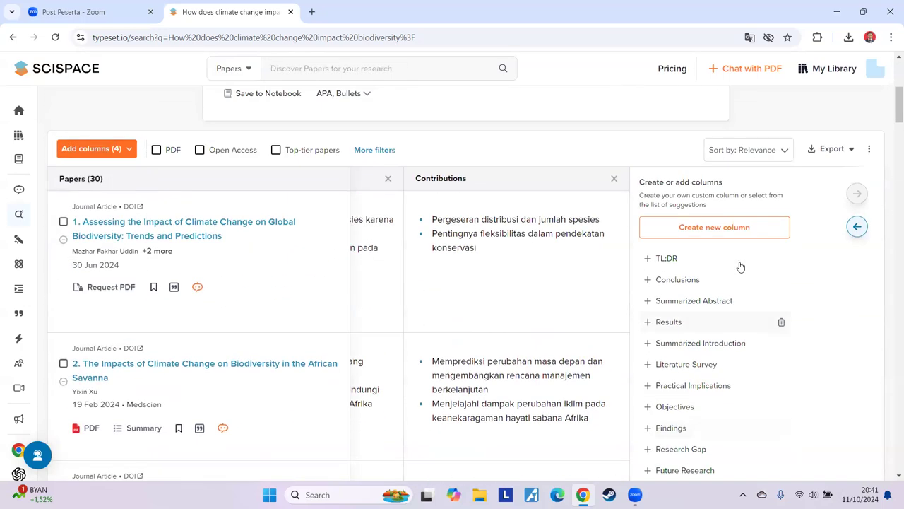
{"action": "scroll", "coordinate": [740, 266], "scroll_direction": "down", "scroll_amount": 2}
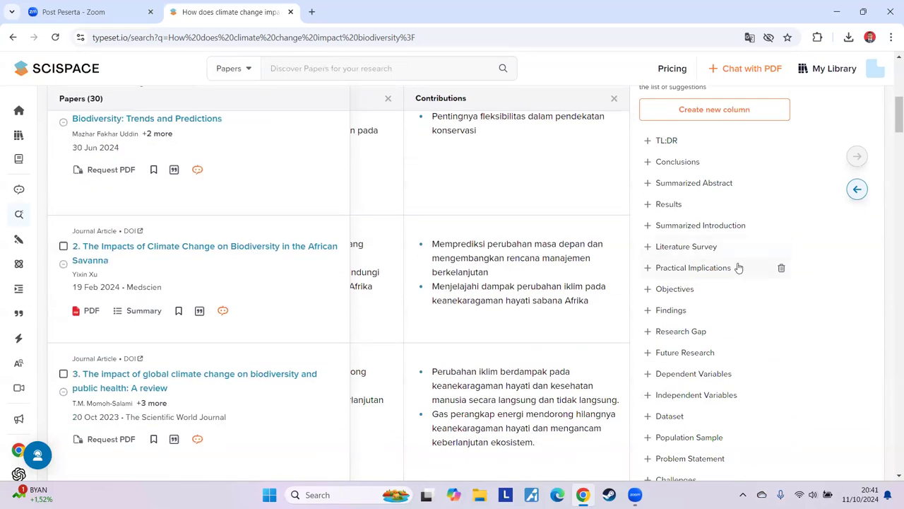
{"action": "scroll", "coordinate": [735, 264], "scroll_direction": "up", "scroll_amount": 2}
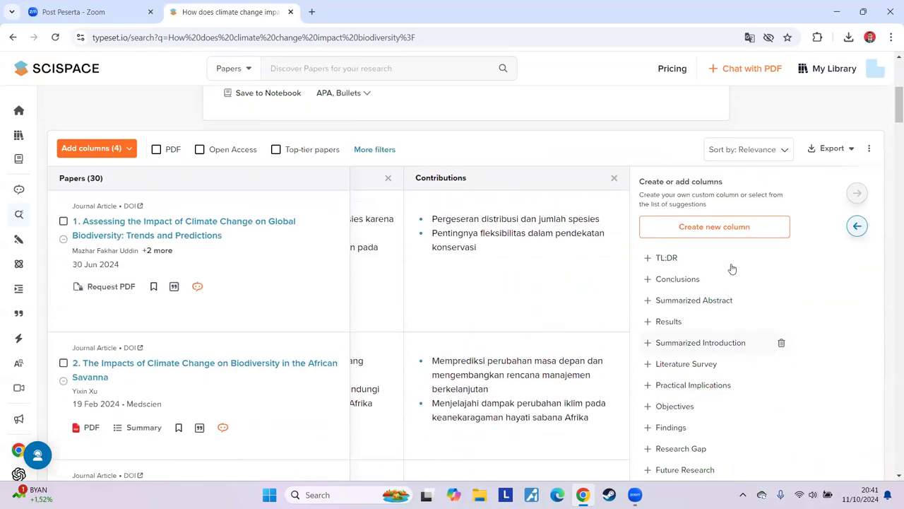
- Try to add a Practical Implications column to the papers table
{"action": "left_click", "coordinate": [740, 230]}
{"action": "left_click", "coordinate": [688, 395]}
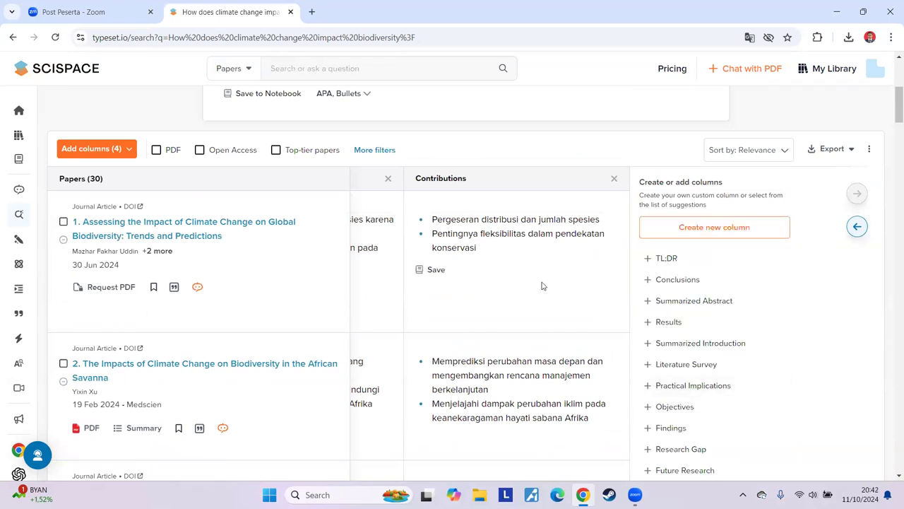
{"action": "left_click", "coordinate": [99, 149]}
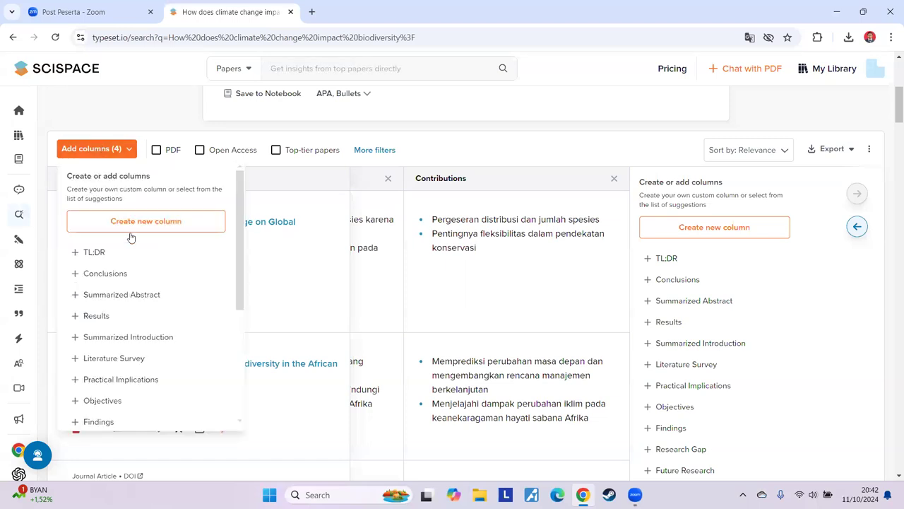
{"action": "left_click", "coordinate": [120, 379]}
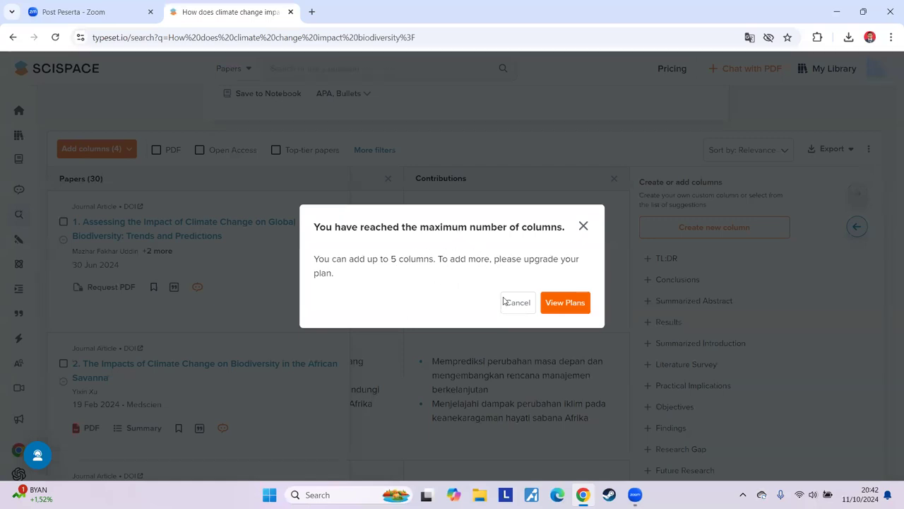
{"action": "left_click", "coordinate": [583, 226]}
- Bring the table back to its Insights column and load more papers after paper 30
{"action": "left_click", "coordinate": [857, 227]}
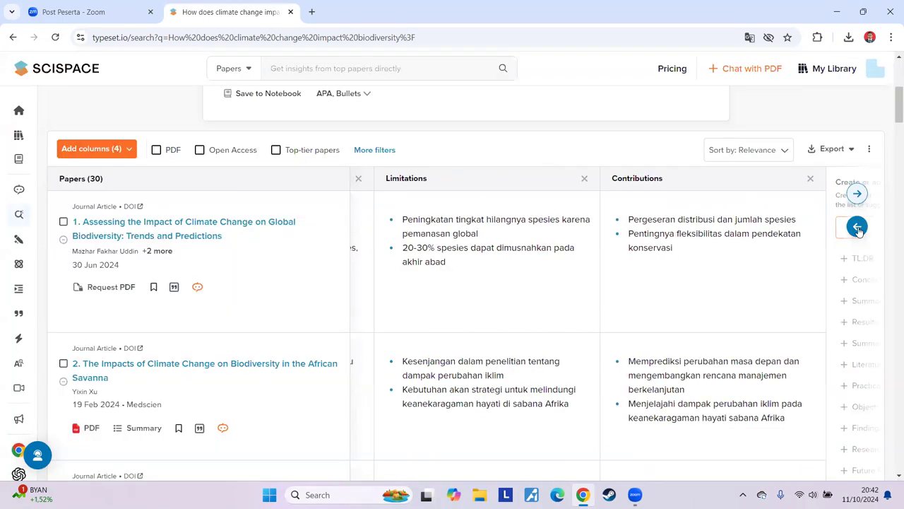
{"action": "scroll", "coordinate": [486, 300], "scroll_direction": "down", "scroll_amount": 15}
{"action": "scroll", "coordinate": [486, 300], "scroll_direction": "down", "scroll_amount": 20}
{"action": "scroll", "coordinate": [486, 300], "scroll_direction": "down", "scroll_amount": 12}
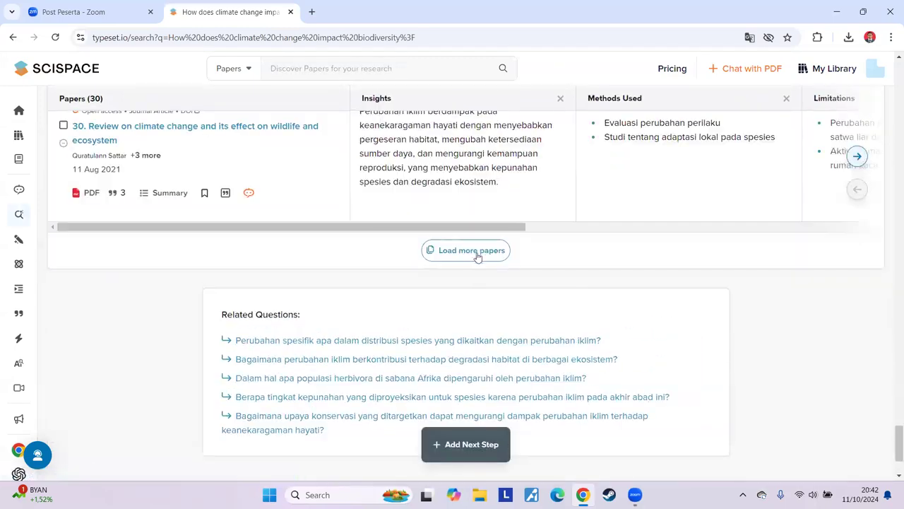
{"action": "left_click", "coordinate": [478, 252]}
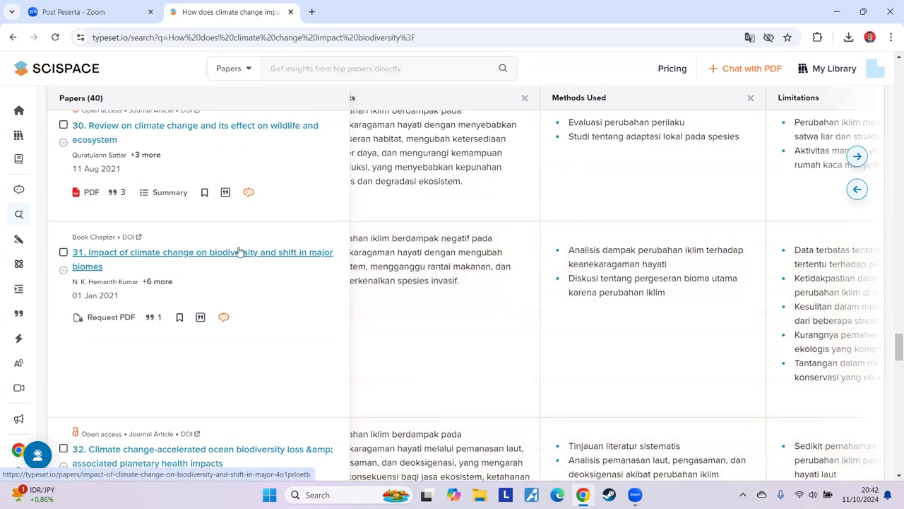
- Read through the newly loaded papers 31 to 40, and return to the start of the papers table
{"action": "scroll", "coordinate": [239, 252], "scroll_direction": "down", "scroll_amount": 3}
{"action": "scroll", "coordinate": [239, 252], "scroll_direction": "down", "scroll_amount": 2}
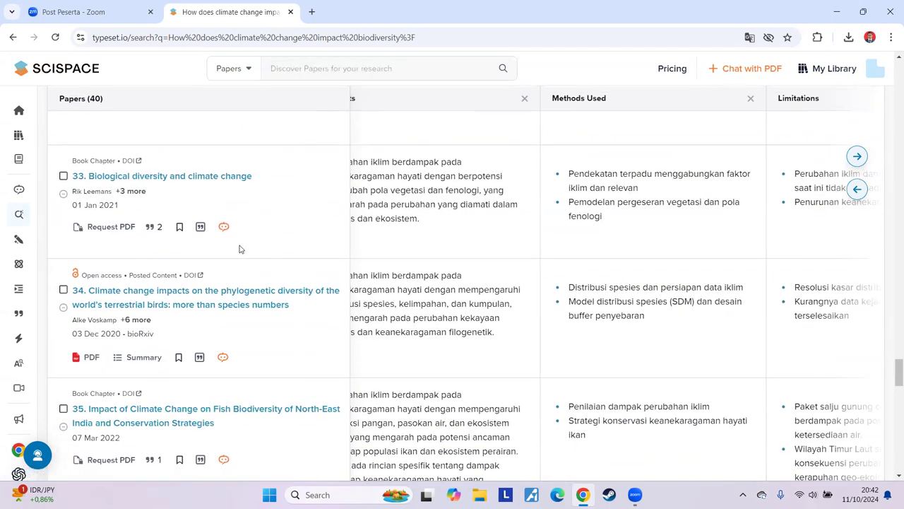
{"action": "scroll", "coordinate": [247, 325], "scroll_direction": "down", "scroll_amount": 5}
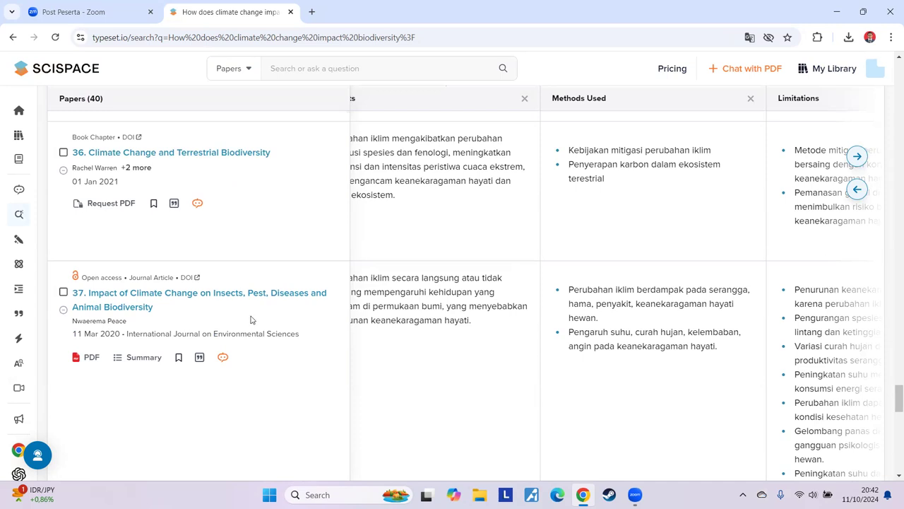
{"action": "scroll", "coordinate": [251, 320], "scroll_direction": "down", "scroll_amount": 6}
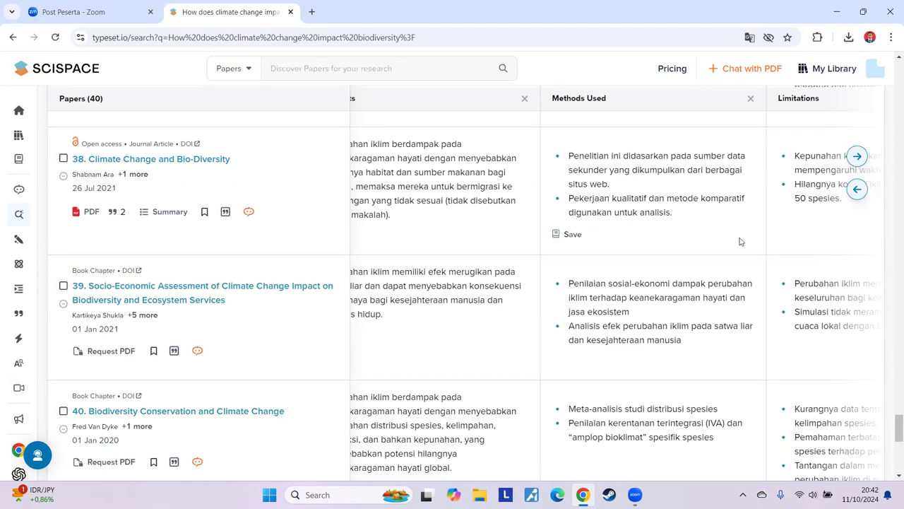
{"action": "scroll", "coordinate": [710, 287], "scroll_direction": "down", "scroll_amount": 4}
{"action": "scroll", "coordinate": [516, 329], "scroll_direction": "up", "scroll_amount": 2}
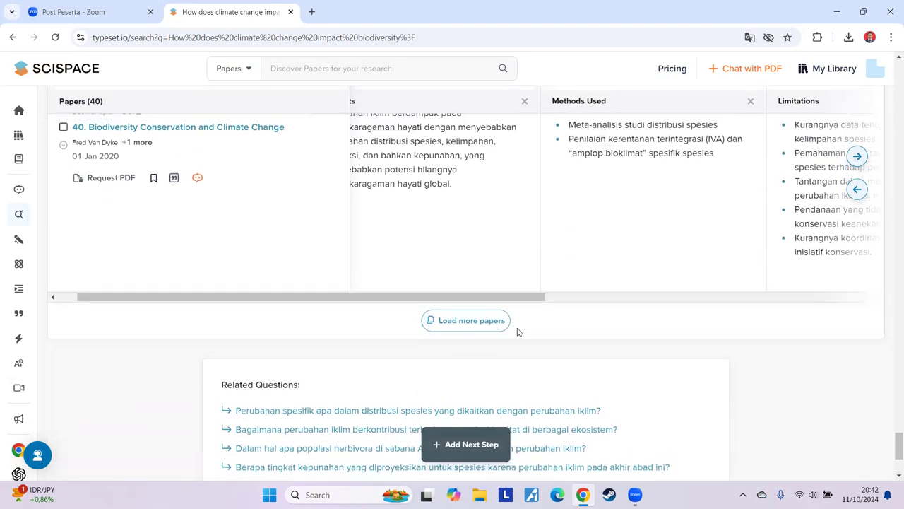
{"action": "scroll", "coordinate": [728, 192], "scroll_direction": "up", "scroll_amount": 20}
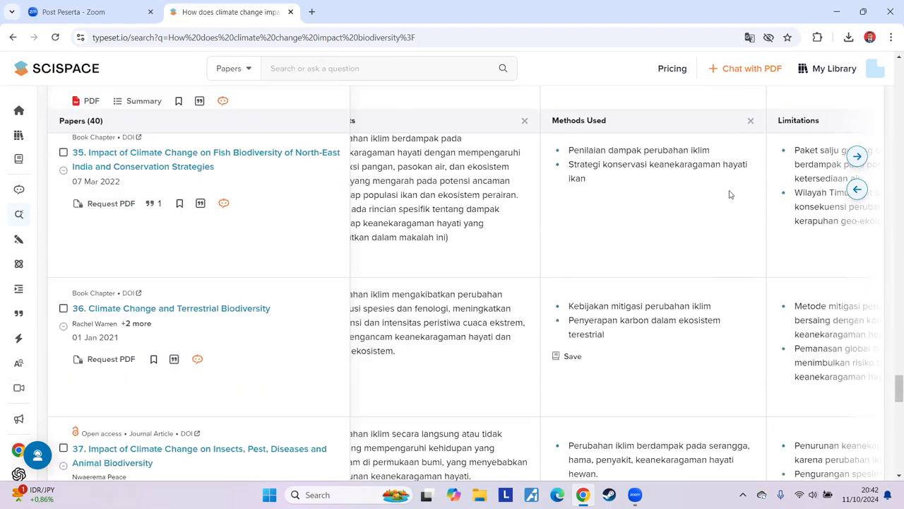
{"action": "scroll", "coordinate": [876, 296], "scroll_direction": "up", "scroll_amount": 20}
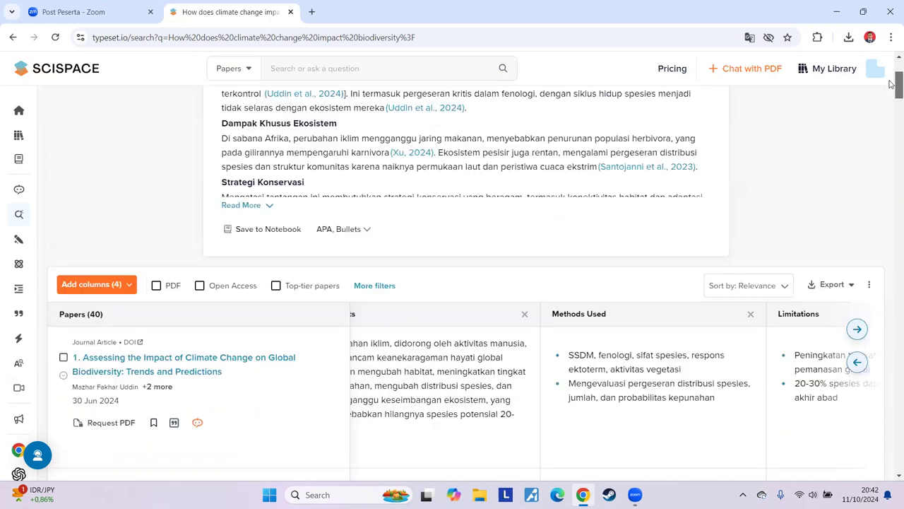
- View the file formats available for exporting the papers table without exporting anything
{"action": "left_click", "coordinate": [844, 285]}
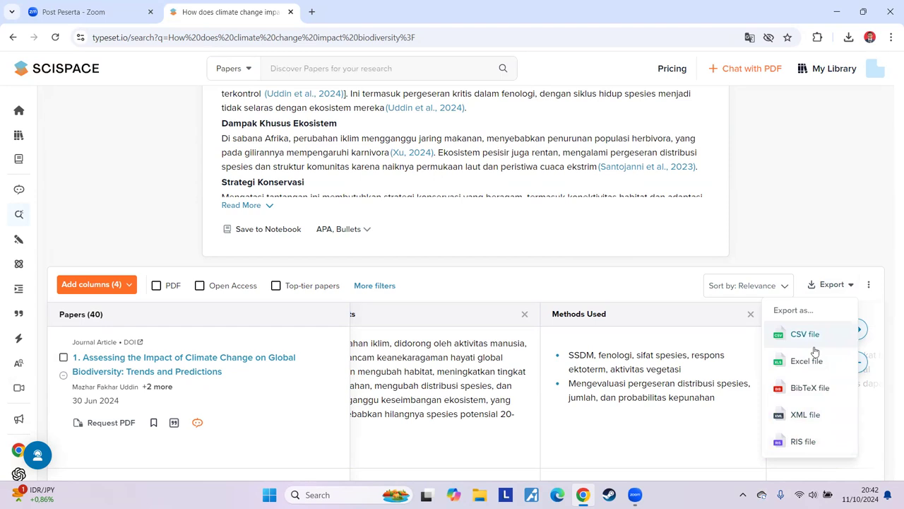
{"action": "left_click", "coordinate": [832, 170]}
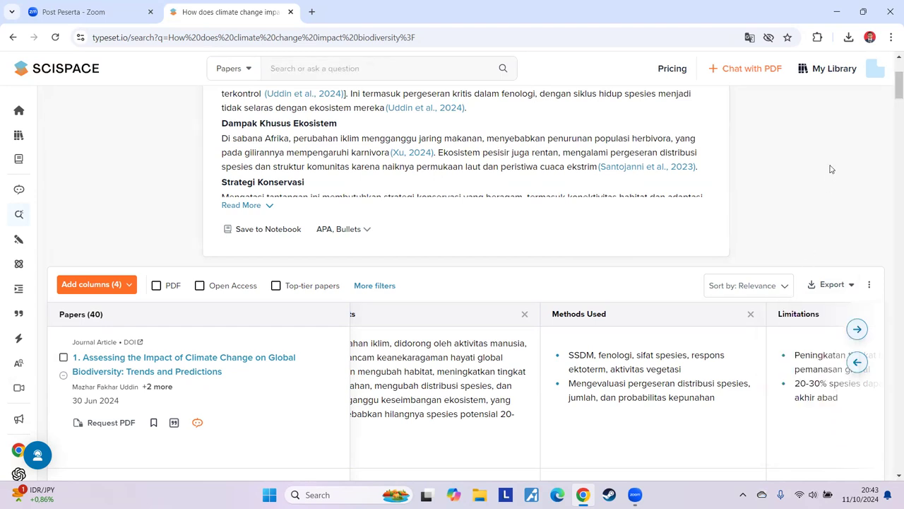
{"action": "mouse_move", "coordinate": [623, 379]}
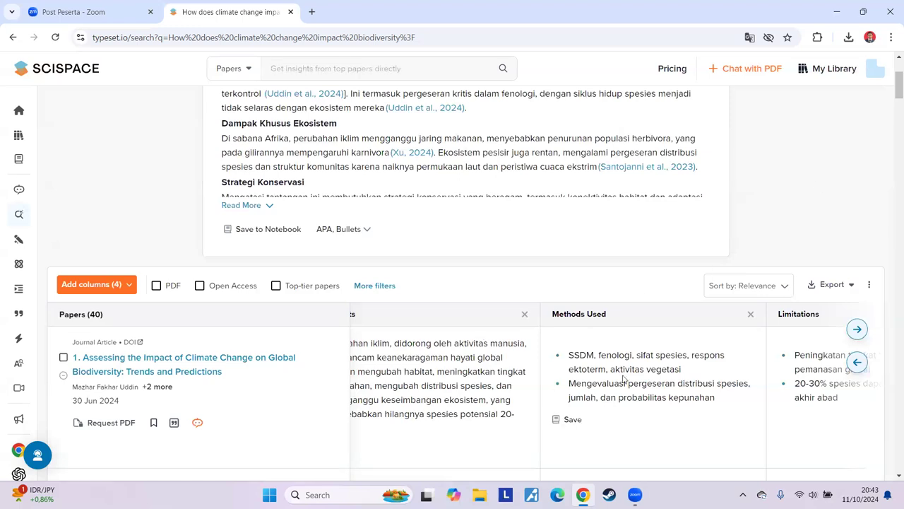
- Go through the full papers table once more and load more papers after paper 40
{"action": "scroll", "coordinate": [620, 371], "scroll_direction": "down", "scroll_amount": 1}
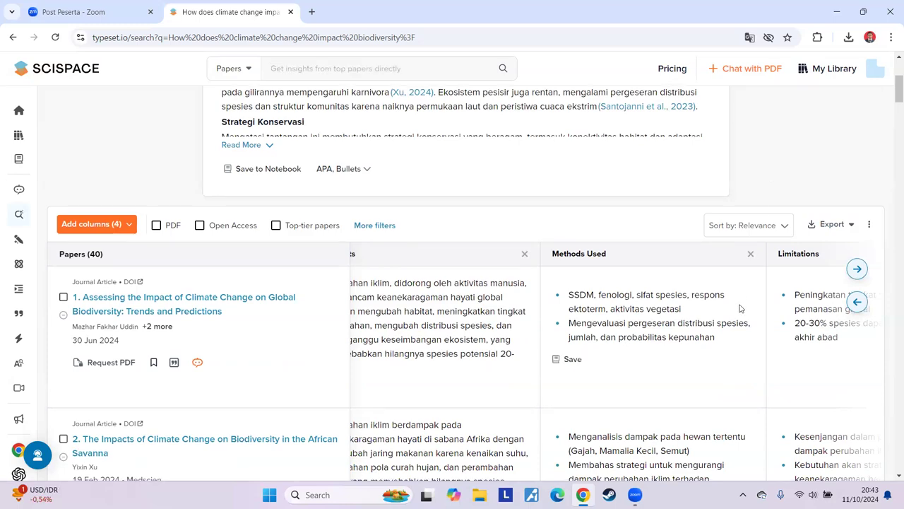
{"action": "scroll", "coordinate": [741, 308], "scroll_direction": "down", "scroll_amount": 8}
{"action": "scroll", "coordinate": [740, 309], "scroll_direction": "down", "scroll_amount": 15}
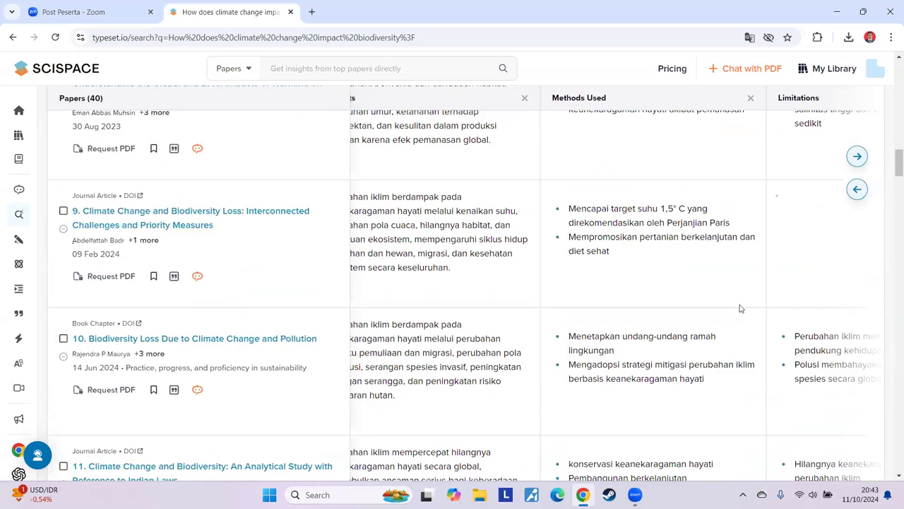
{"action": "scroll", "coordinate": [740, 309], "scroll_direction": "down", "scroll_amount": 15}
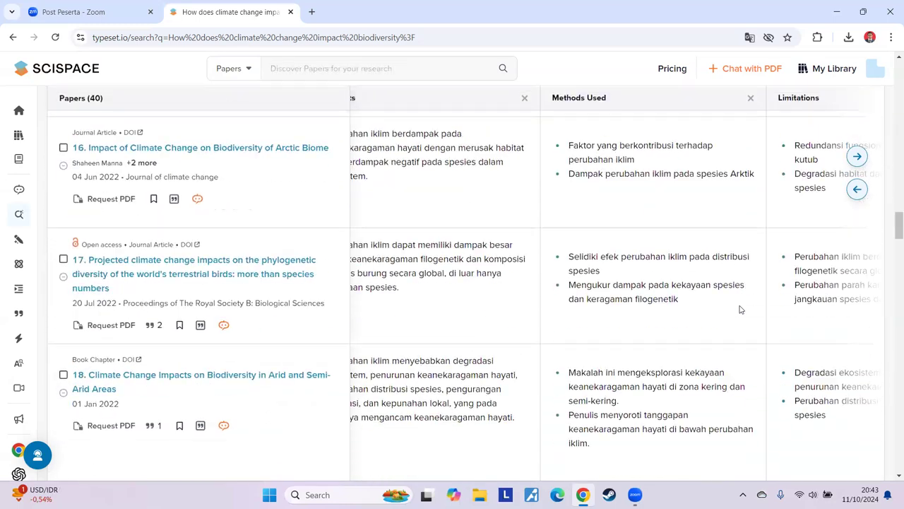
{"action": "scroll", "coordinate": [740, 308], "scroll_direction": "down", "scroll_amount": 15}
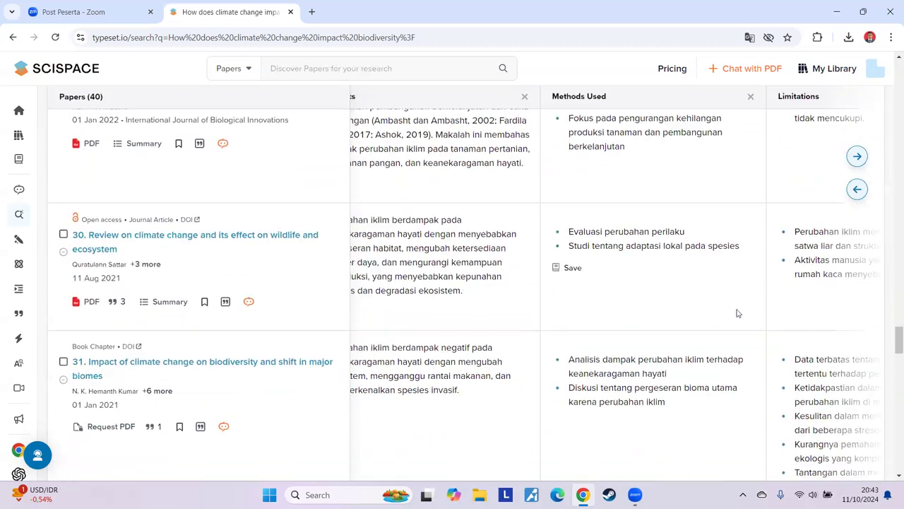
{"action": "scroll", "coordinate": [735, 312], "scroll_direction": "down", "scroll_amount": 8}
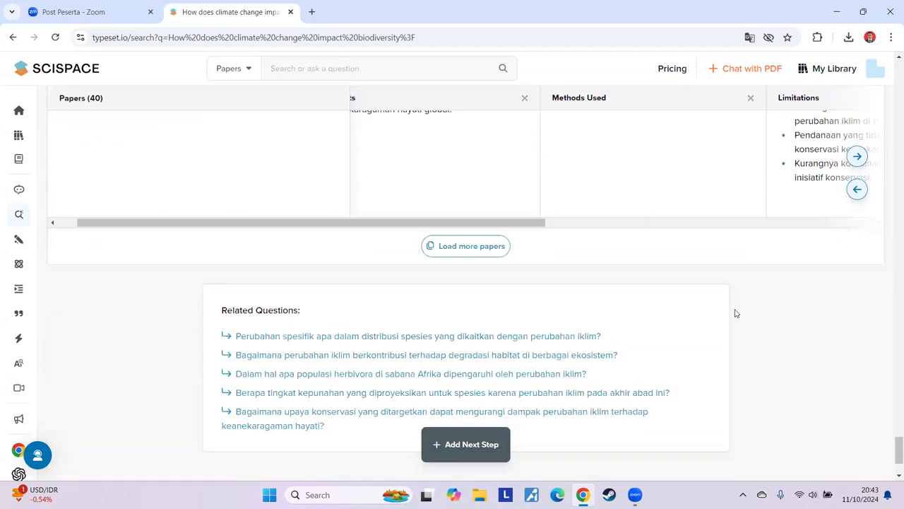
{"action": "scroll", "coordinate": [643, 321], "scroll_direction": "up", "scroll_amount": 2}
{"action": "left_click", "coordinate": [474, 373]}
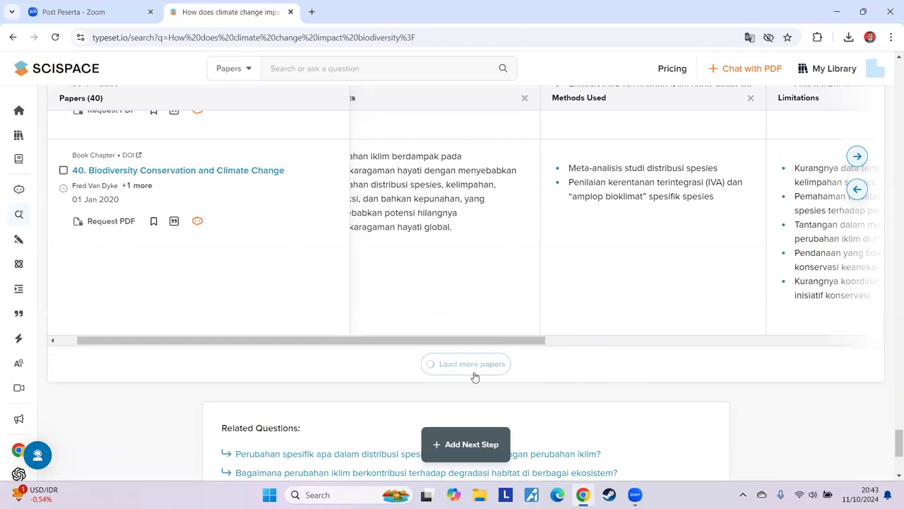
- Look over the newly loaded papers from 41 to 50, load a further batch, and view papers 51 to 53
{"action": "scroll", "coordinate": [525, 327], "scroll_direction": "down", "scroll_amount": 4}
{"action": "scroll", "coordinate": [526, 326], "scroll_direction": "down", "scroll_amount": 5}
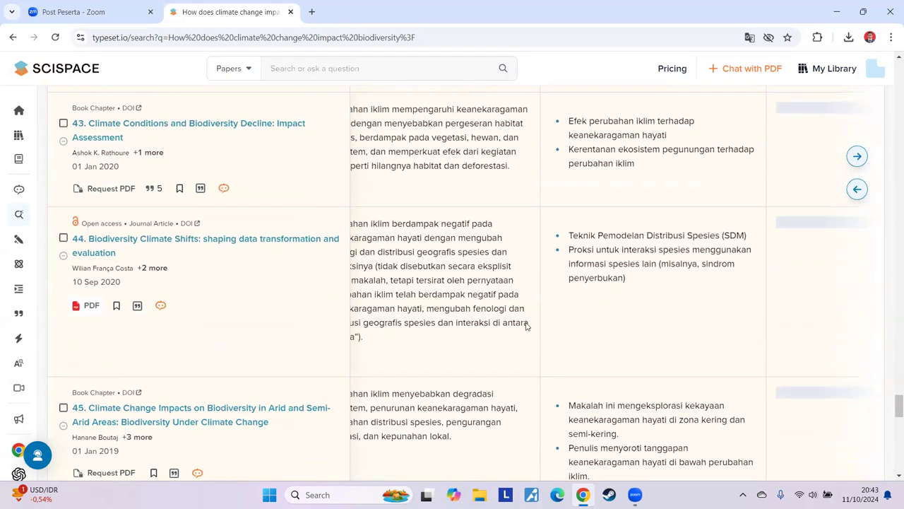
{"action": "scroll", "coordinate": [526, 325], "scroll_direction": "down", "scroll_amount": 10}
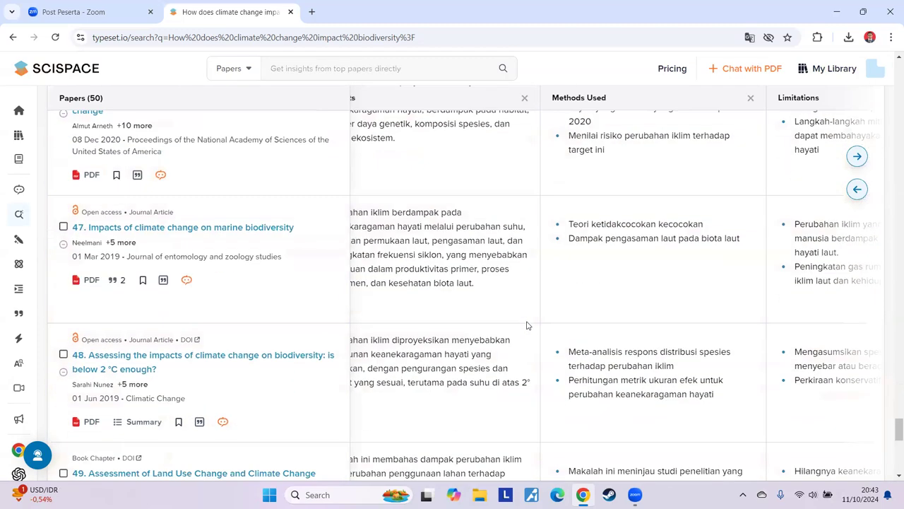
{"action": "scroll", "coordinate": [527, 325], "scroll_direction": "down", "scroll_amount": 3}
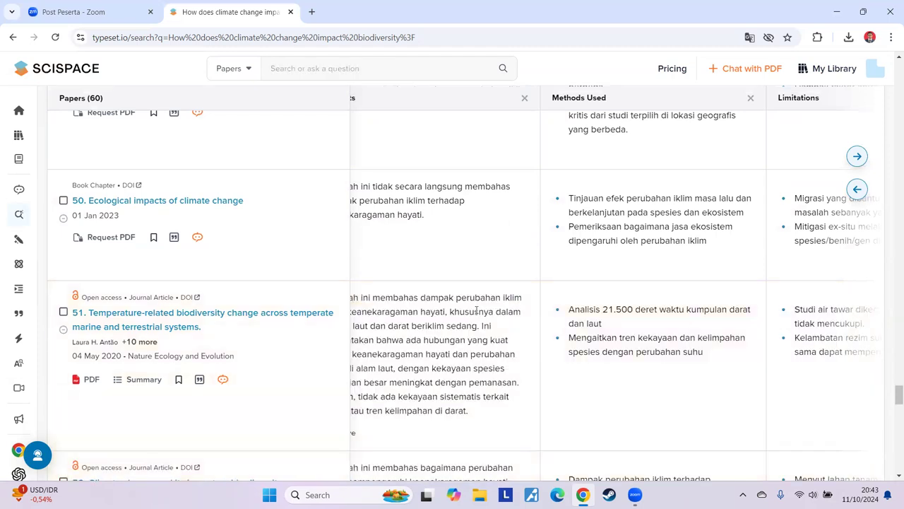
{"action": "scroll", "coordinate": [477, 310], "scroll_direction": "down", "scroll_amount": 3}
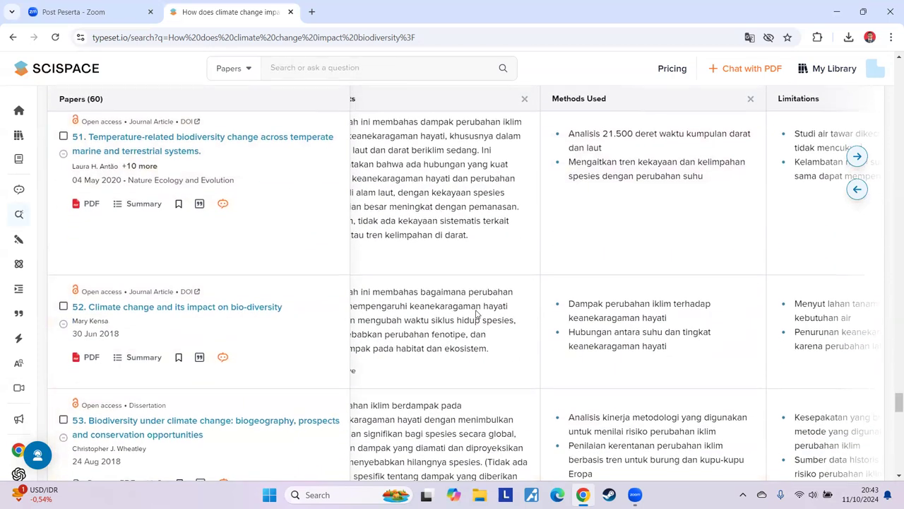
- Return to the start of the papers table and filter the results to top-tier papers only
{"action": "scroll", "coordinate": [477, 314], "scroll_direction": "up", "scroll_amount": 20}
{"action": "scroll", "coordinate": [477, 314], "scroll_direction": "up", "scroll_amount": 20}
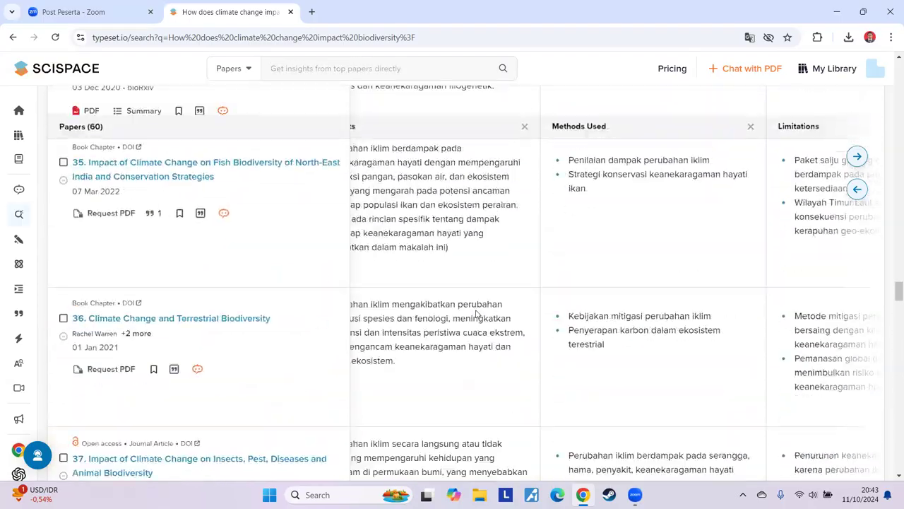
{"action": "scroll", "coordinate": [477, 309], "scroll_direction": "up", "scroll_amount": 20}
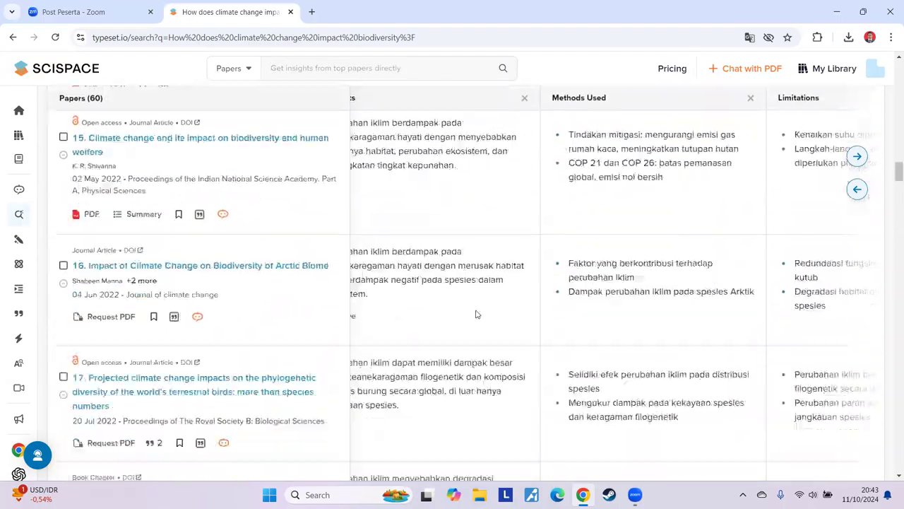
{"action": "scroll", "coordinate": [476, 310], "scroll_direction": "up", "scroll_amount": 5}
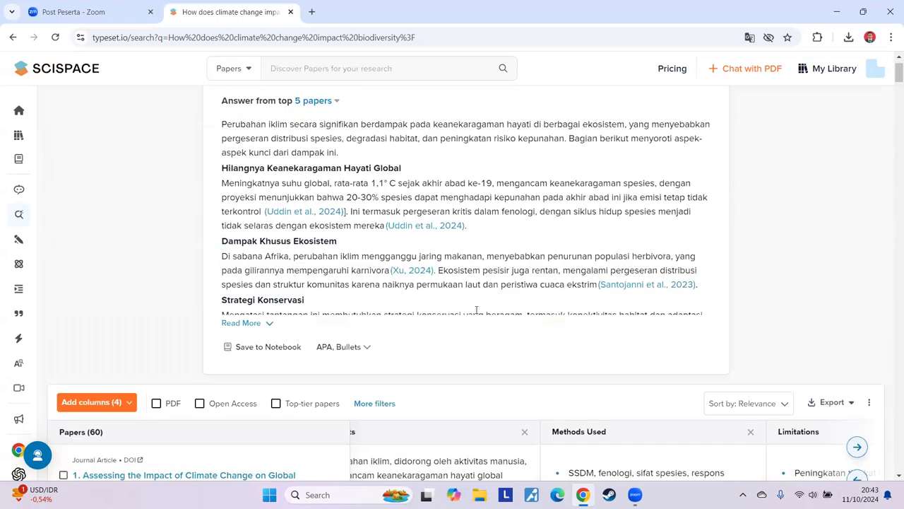
{"action": "scroll", "coordinate": [347, 319], "scroll_direction": "down", "scroll_amount": 2}
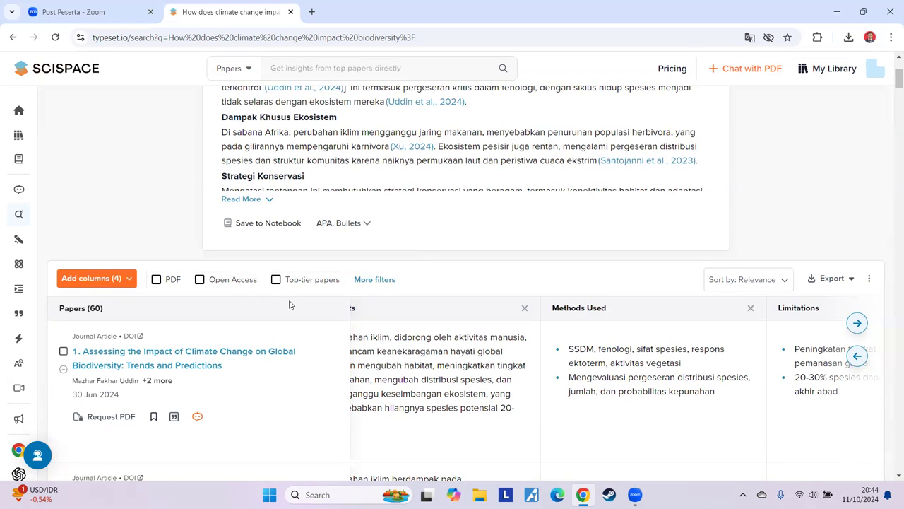
{"action": "scroll", "coordinate": [334, 356], "scroll_direction": "down", "scroll_amount": 2}
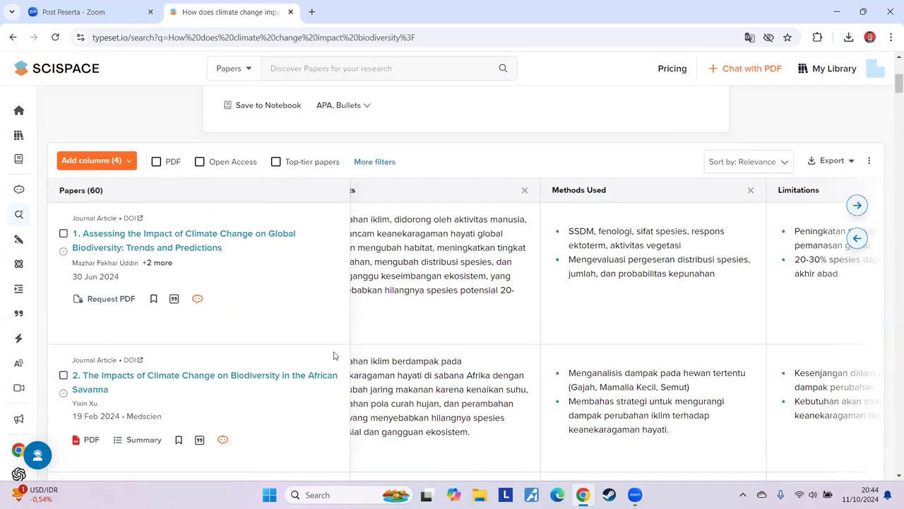
{"action": "scroll", "coordinate": [293, 340], "scroll_direction": "up", "scroll_amount": 1}
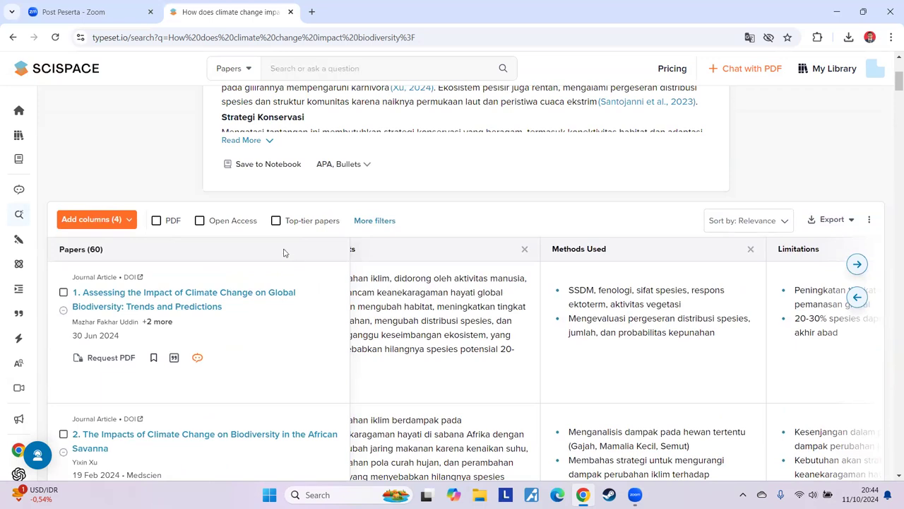
{"action": "left_click", "coordinate": [276, 221]}
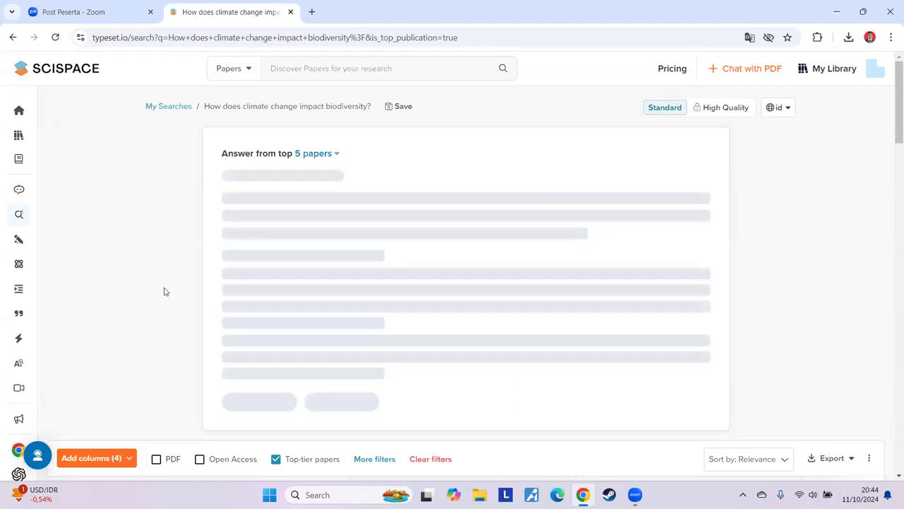
- Look over the regenerated summary and the first three papers in the top-tier results
{"action": "scroll", "coordinate": [164, 291], "scroll_direction": "down", "scroll_amount": 2}
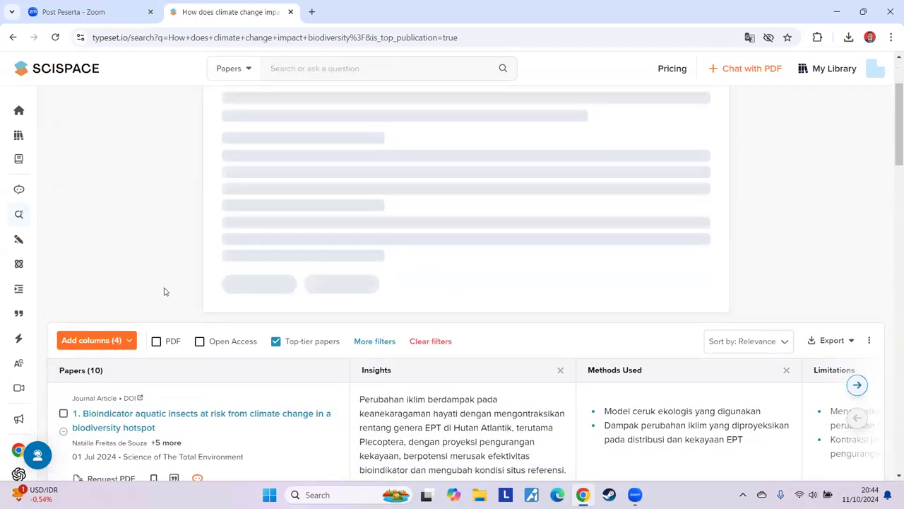
{"action": "scroll", "coordinate": [184, 318], "scroll_direction": "down", "scroll_amount": 1}
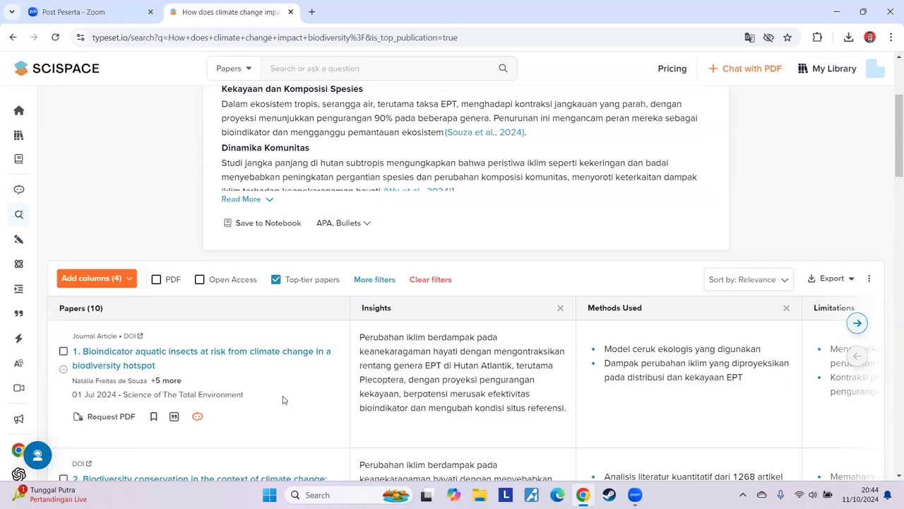
{"action": "scroll", "coordinate": [285, 397], "scroll_direction": "up", "scroll_amount": 2}
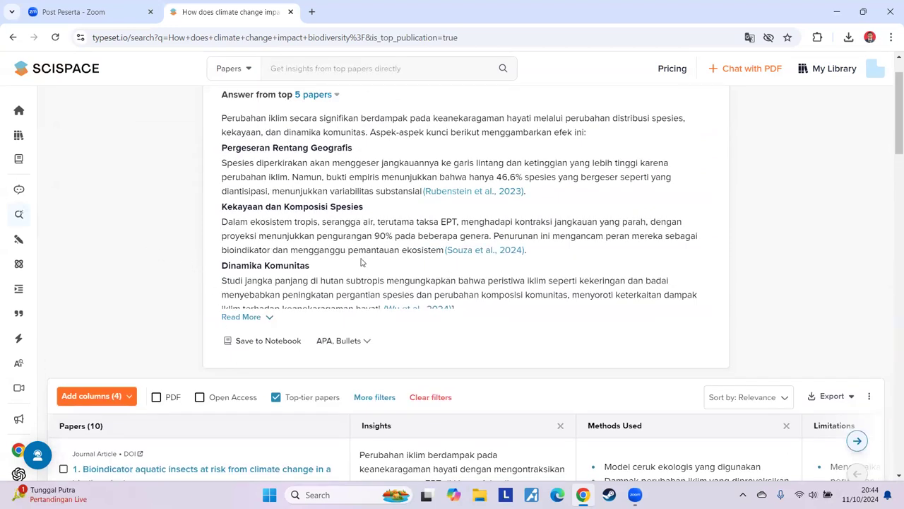
{"action": "scroll", "coordinate": [181, 257], "scroll_direction": "down", "scroll_amount": 5}
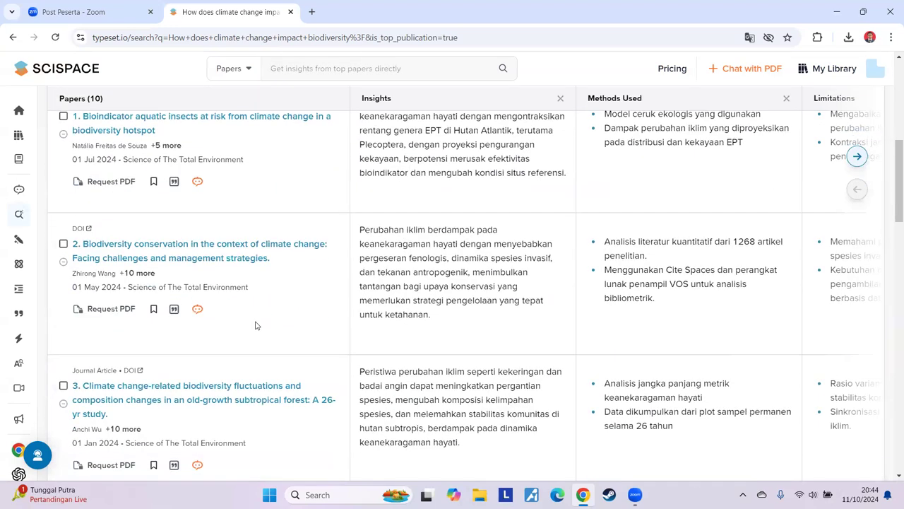
{"action": "scroll", "coordinate": [277, 376], "scroll_direction": "up", "scroll_amount": 3}
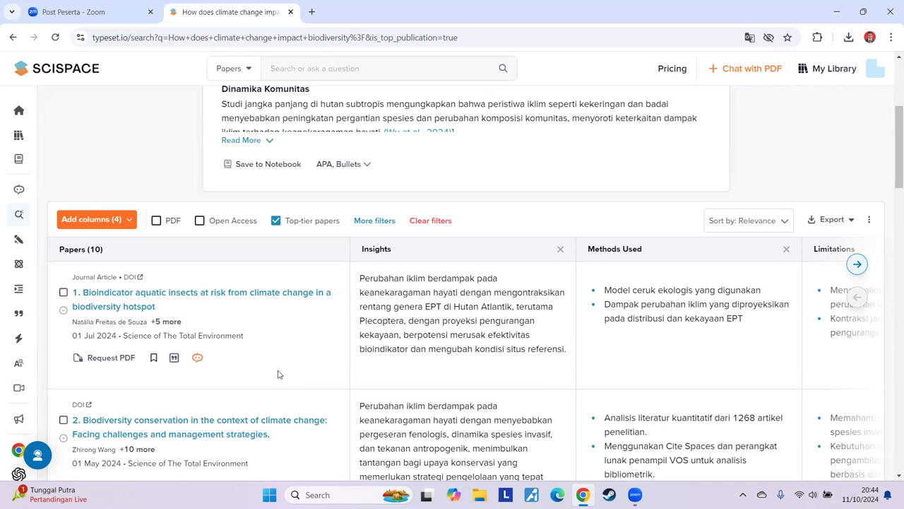
{"action": "scroll", "coordinate": [278, 375], "scroll_direction": "down", "scroll_amount": 1}
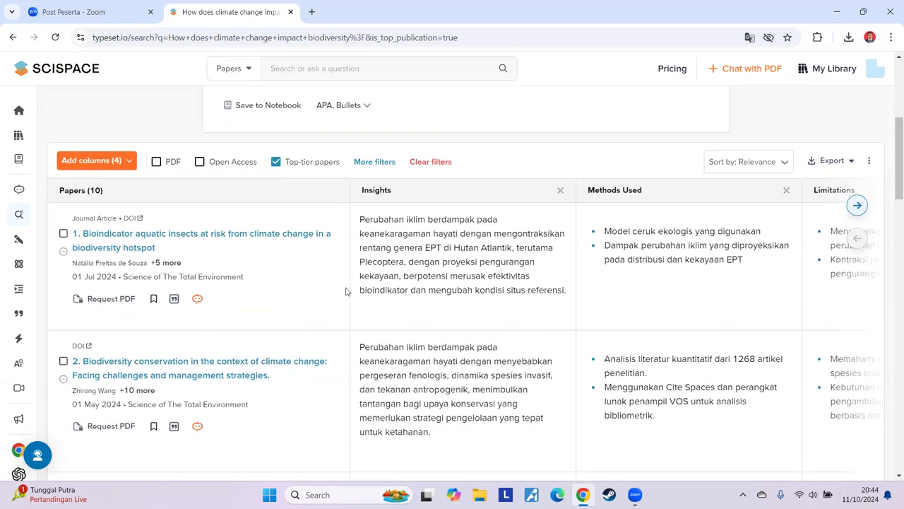
- Show the additional filters and view the Year, Publication Type and Keywords options without applying any
{"action": "left_click", "coordinate": [375, 162]}
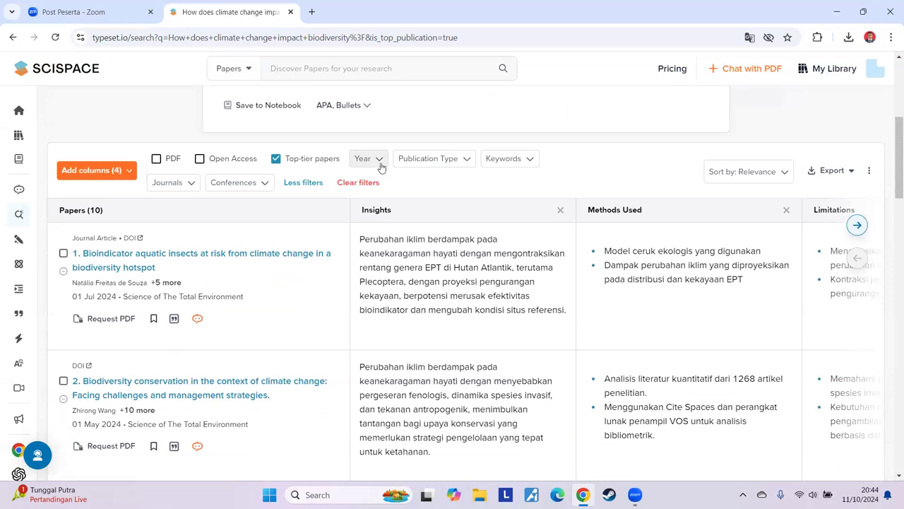
{"action": "left_click", "coordinate": [379, 164]}
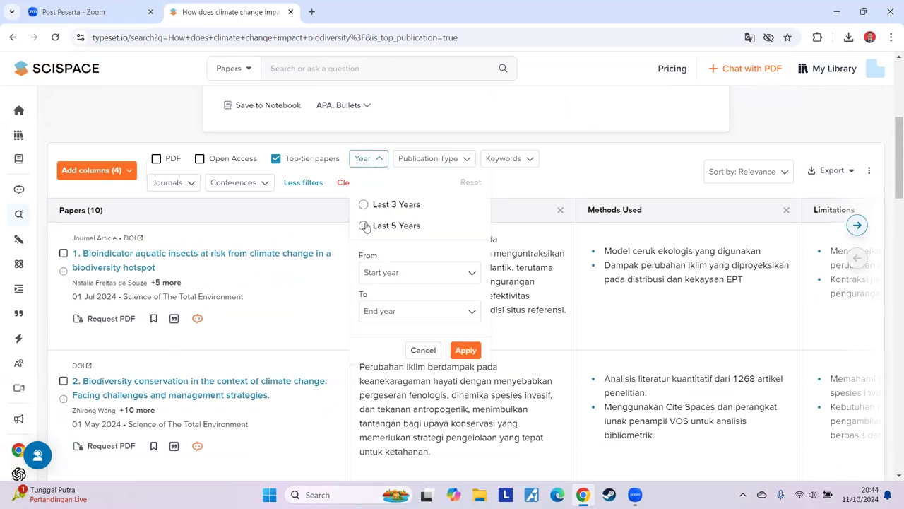
{"action": "left_click", "coordinate": [459, 163]}
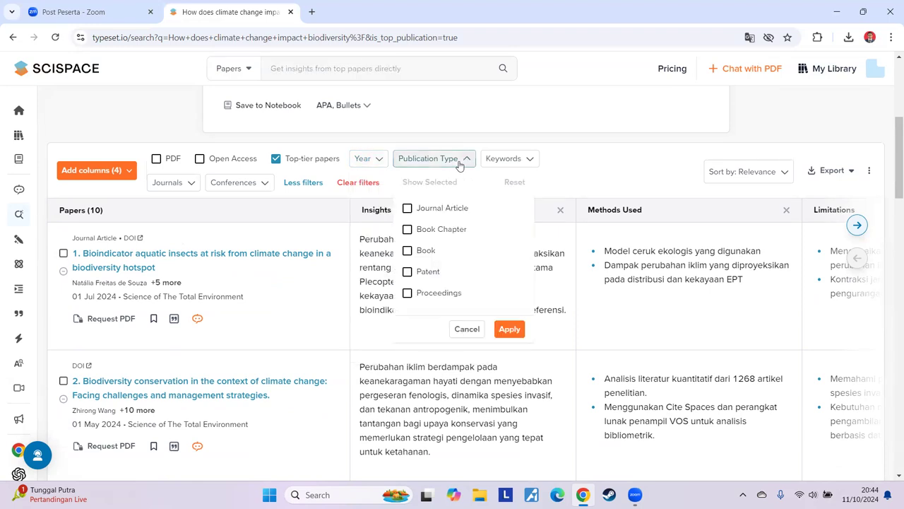
{"action": "left_click", "coordinate": [408, 208]}
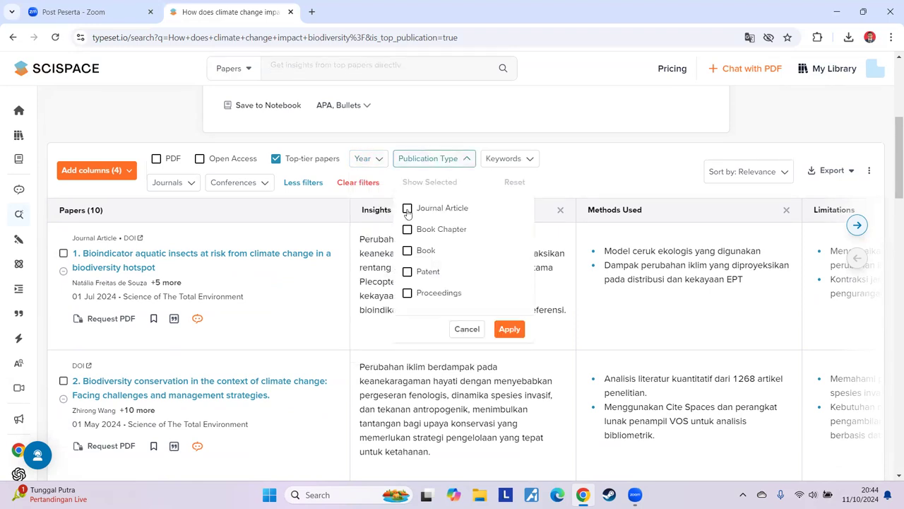
{"action": "left_click", "coordinate": [514, 162]}
{"action": "left_click", "coordinate": [567, 161]}
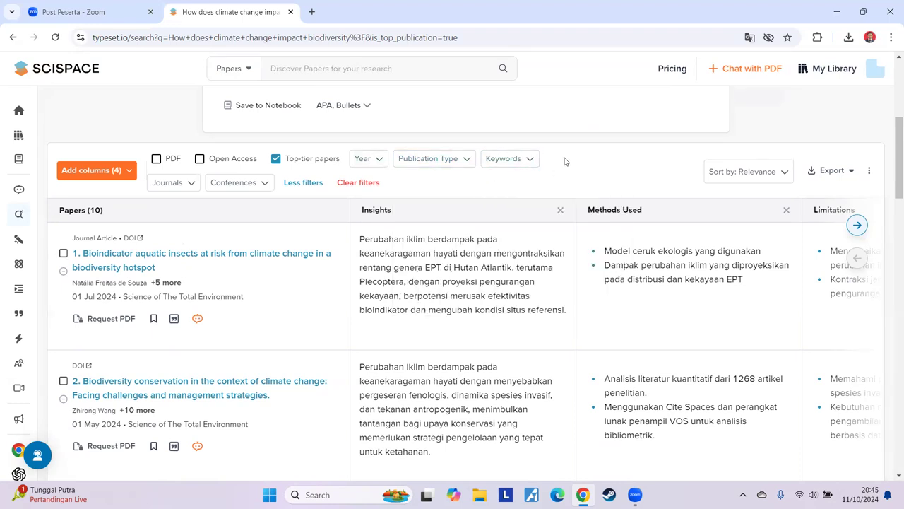
- View the suggested journals and conferences available as filters without selecting any
{"action": "left_click", "coordinate": [192, 184]}
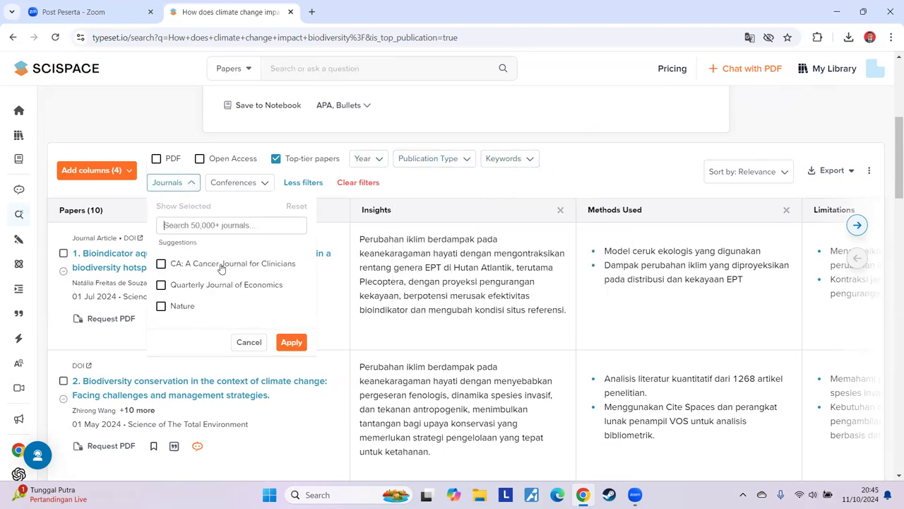
{"action": "scroll", "coordinate": [220, 261], "scroll_direction": "down", "scroll_amount": 1}
{"action": "scroll", "coordinate": [224, 256], "scroll_direction": "up", "scroll_amount": 1}
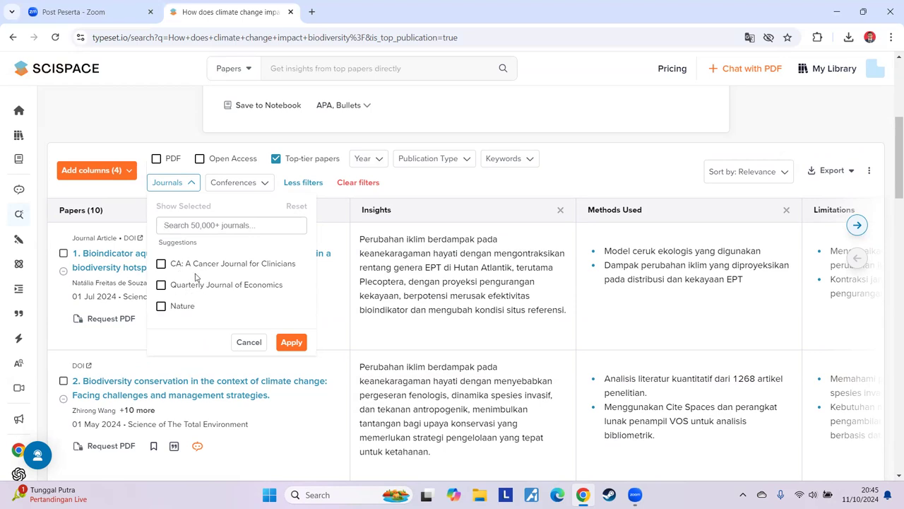
{"action": "left_click", "coordinate": [263, 185]}
{"action": "scroll", "coordinate": [266, 266], "scroll_direction": "down", "scroll_amount": 1}
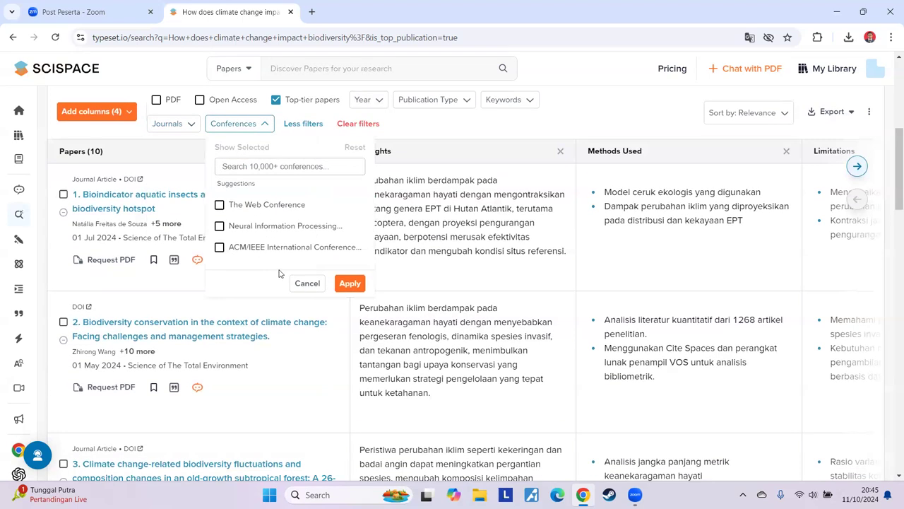
{"action": "scroll", "coordinate": [279, 274], "scroll_direction": "up", "scroll_amount": 1}
{"action": "left_click", "coordinate": [410, 192]}
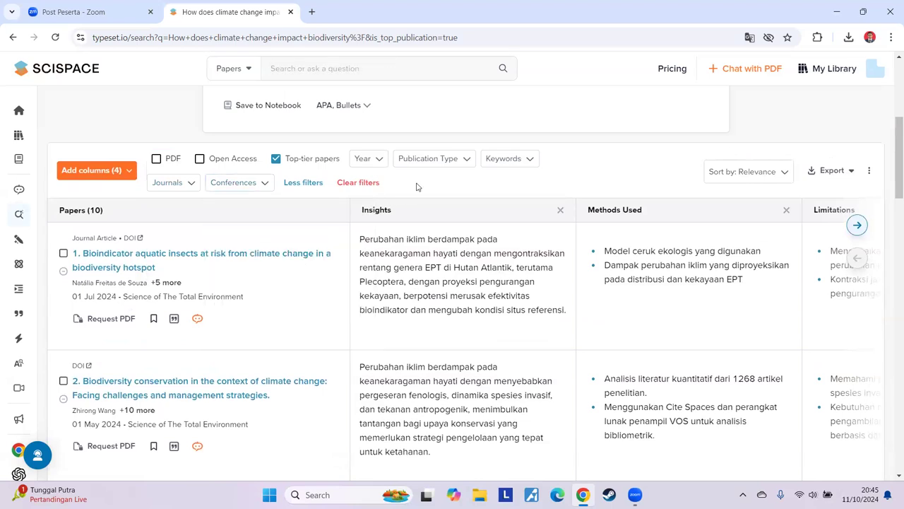
- Restrict the top-tier papers to those published in the Last 5 Years
{"action": "left_click", "coordinate": [376, 160]}
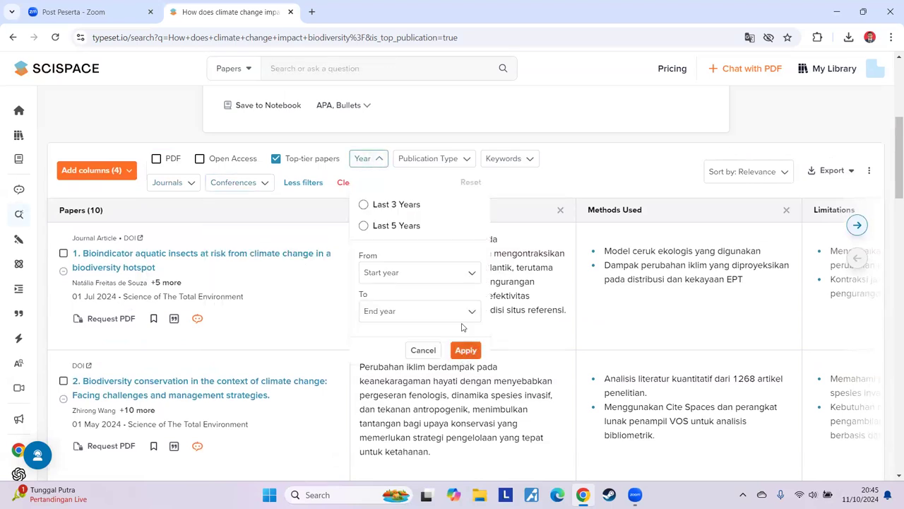
{"action": "left_click", "coordinate": [364, 227]}
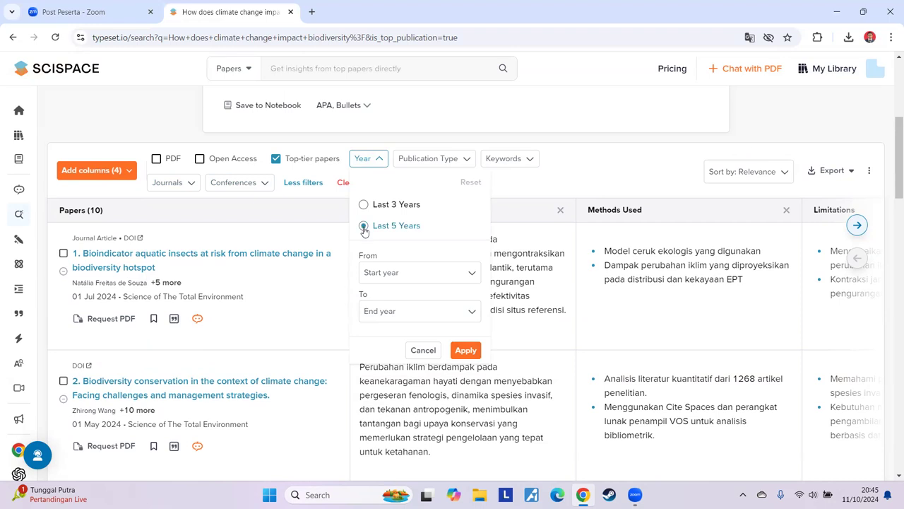
{"action": "left_click", "coordinate": [466, 351]}
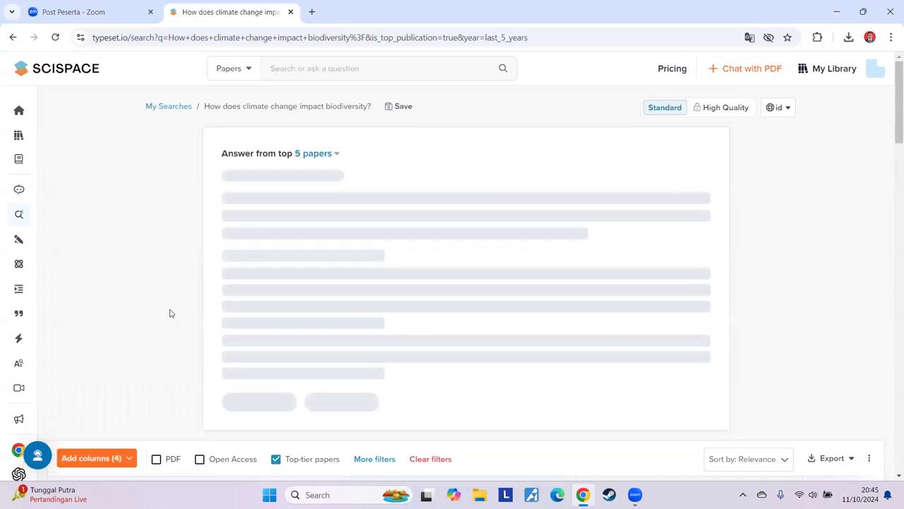
- Look over the summary and papers 1 to 6 of the filtered results, and return to the table's start
{"action": "scroll", "coordinate": [169, 313], "scroll_direction": "down", "scroll_amount": 2}
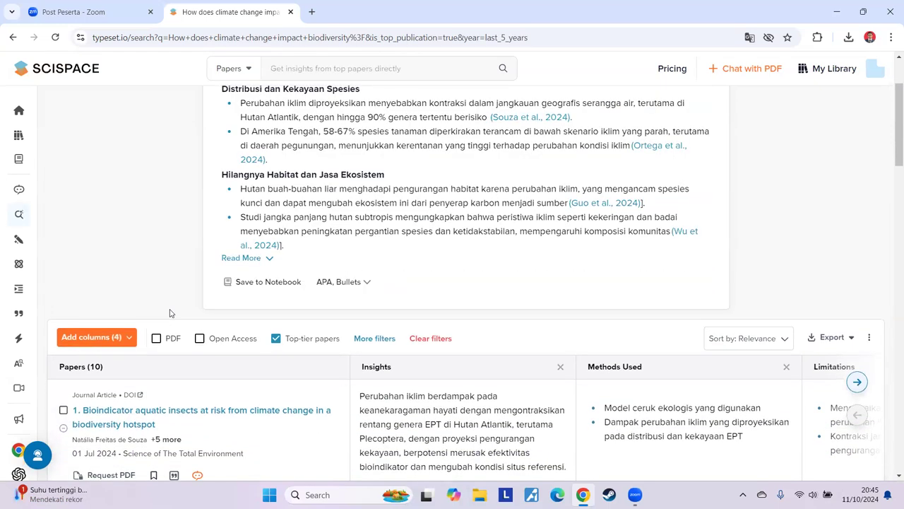
{"action": "scroll", "coordinate": [169, 313], "scroll_direction": "down", "scroll_amount": 3}
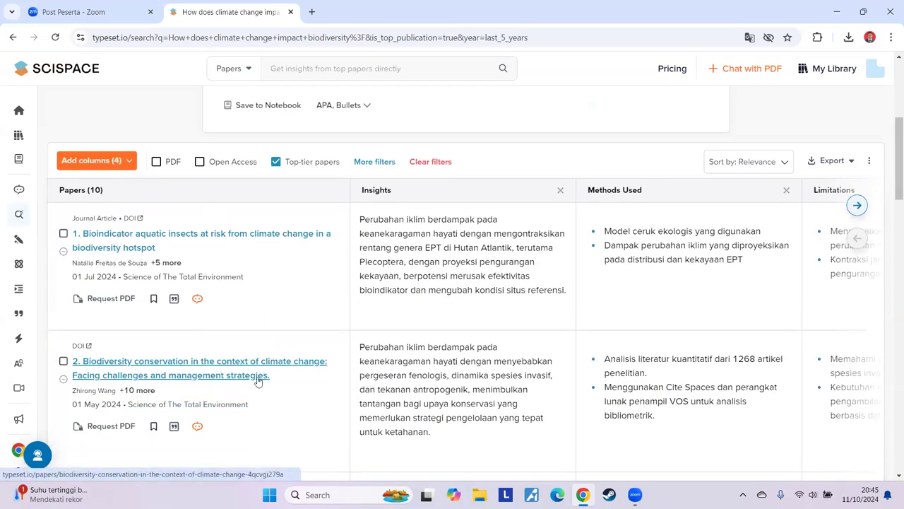
{"action": "scroll", "coordinate": [275, 385], "scroll_direction": "down", "scroll_amount": 3}
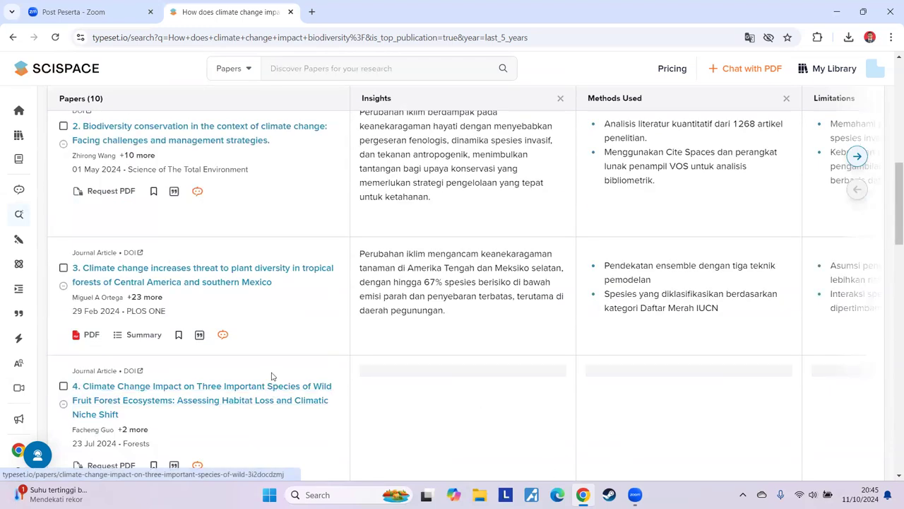
{"action": "scroll", "coordinate": [283, 341], "scroll_direction": "down", "scroll_amount": 2}
{"action": "scroll", "coordinate": [283, 341], "scroll_direction": "down", "scroll_amount": 2}
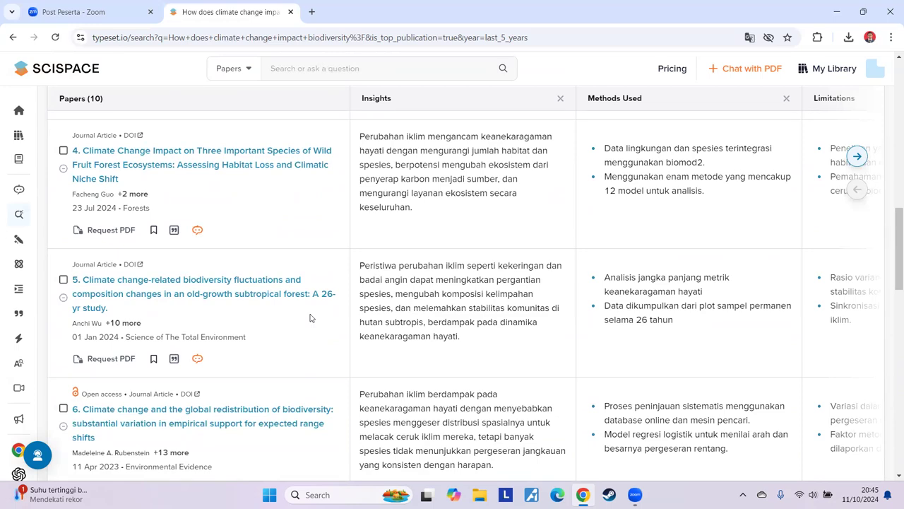
{"action": "scroll", "coordinate": [310, 318], "scroll_direction": "up", "scroll_amount": 10}
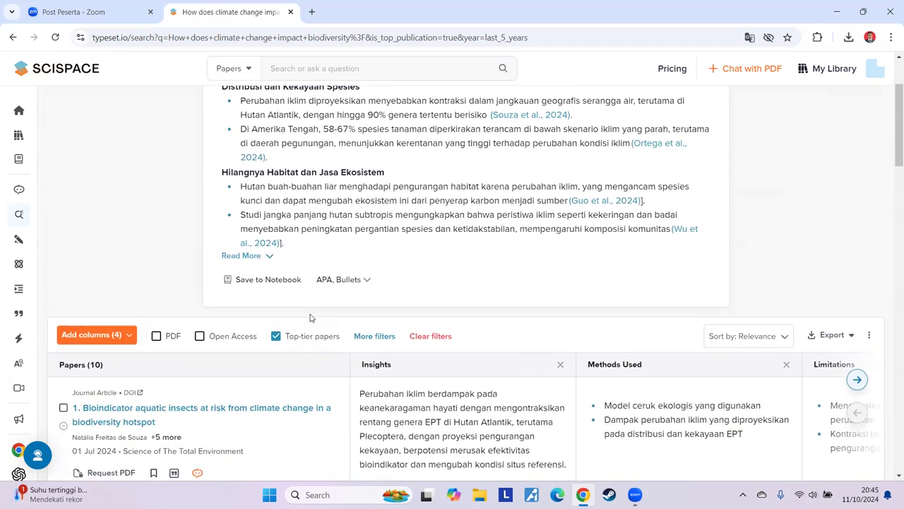
{"action": "scroll", "coordinate": [309, 318], "scroll_direction": "down", "scroll_amount": 8}
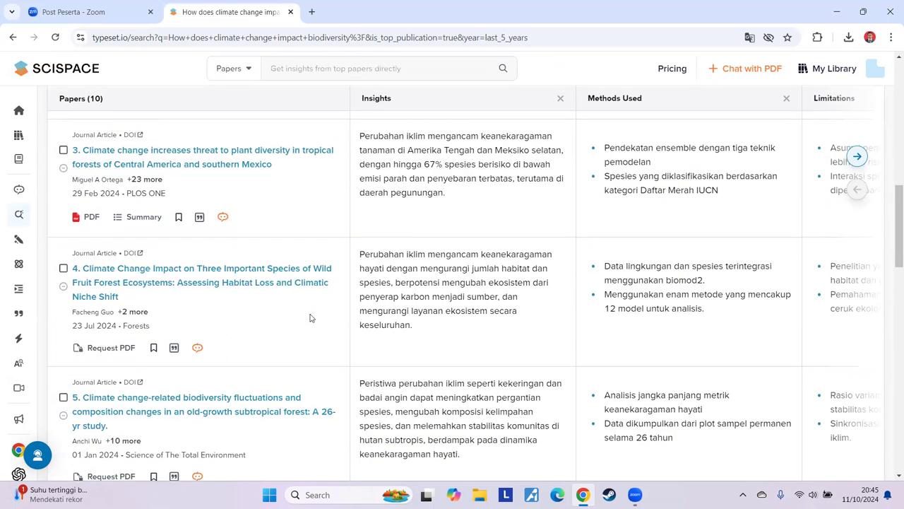
{"action": "scroll", "coordinate": [309, 317], "scroll_direction": "down", "scroll_amount": 1}
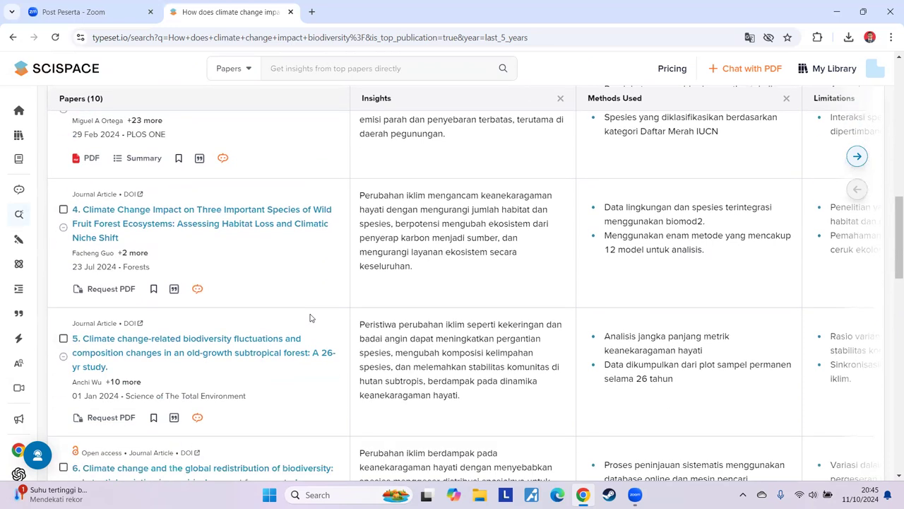
{"action": "scroll", "coordinate": [309, 318], "scroll_direction": "up", "scroll_amount": 1}
{"action": "scroll", "coordinate": [310, 318], "scroll_direction": "up", "scroll_amount": 5}
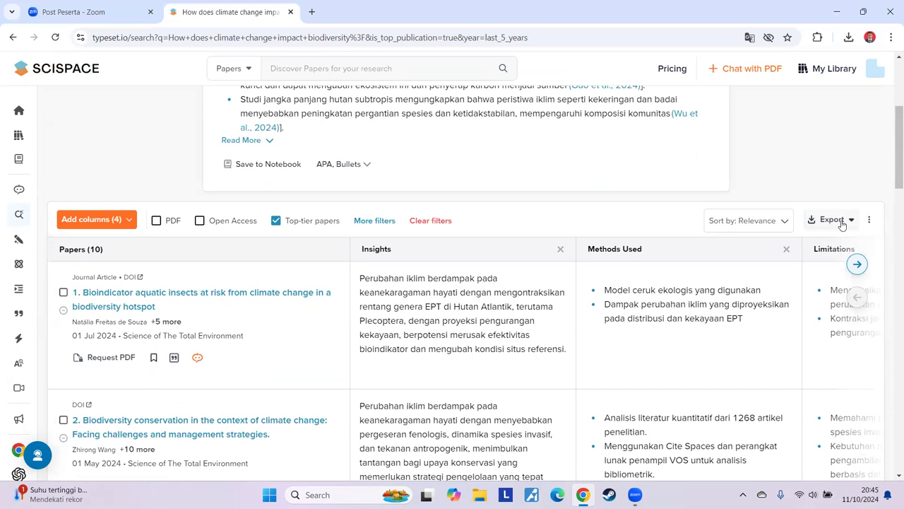
- View the export file formats for the filtered papers without exporting, and go back down to papers 4 to 6
{"action": "left_click", "coordinate": [833, 220]}
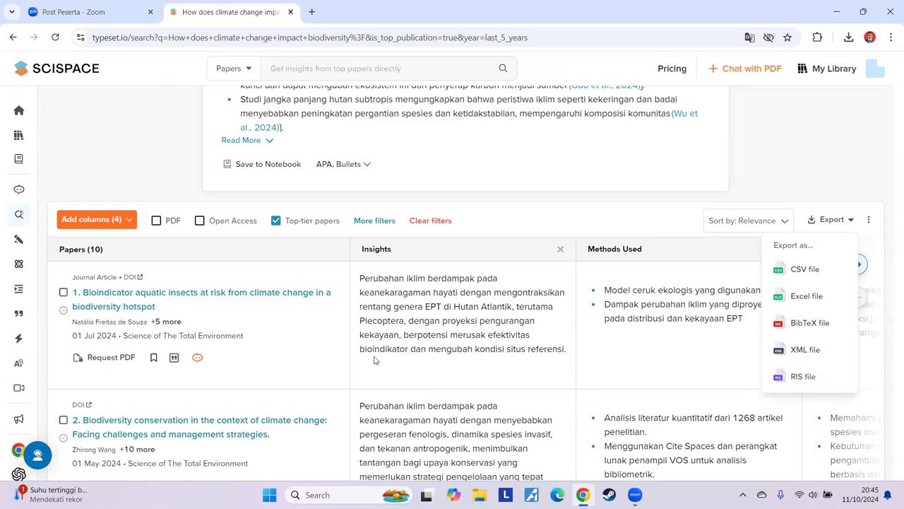
{"action": "left_click", "coordinate": [297, 332]}
{"action": "scroll", "coordinate": [289, 318], "scroll_direction": "down", "scroll_amount": 7}
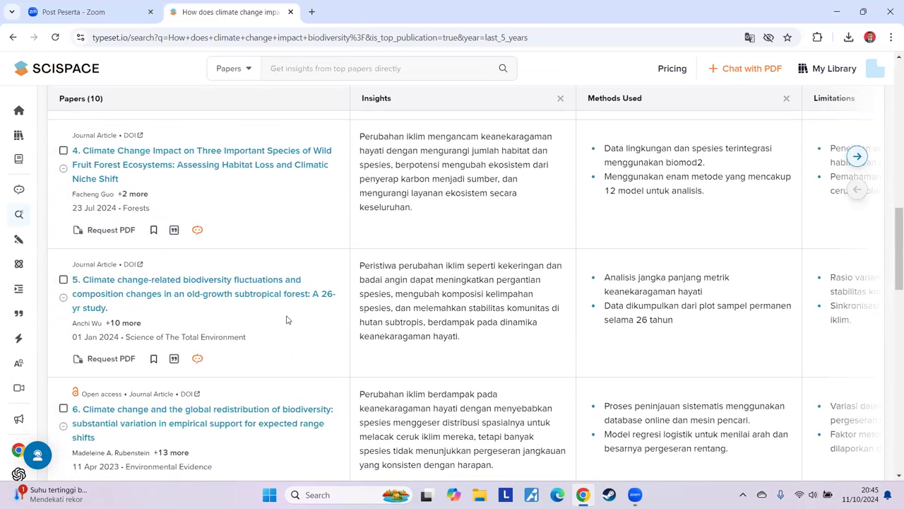
- Look through the remaining filtered papers up to paper 10 and the related questions, and return to the answer summary
{"action": "scroll", "coordinate": [286, 320], "scroll_direction": "down", "scroll_amount": 10}
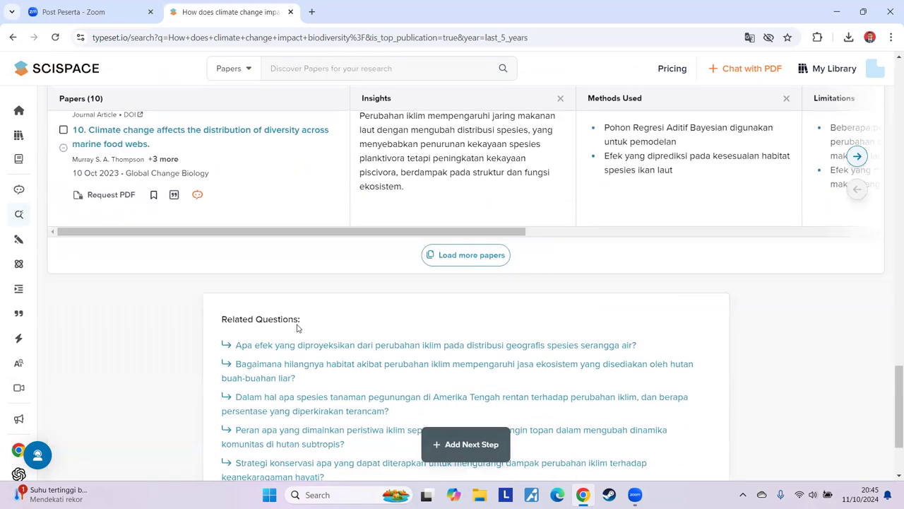
{"action": "scroll", "coordinate": [300, 326], "scroll_direction": "up", "scroll_amount": 2}
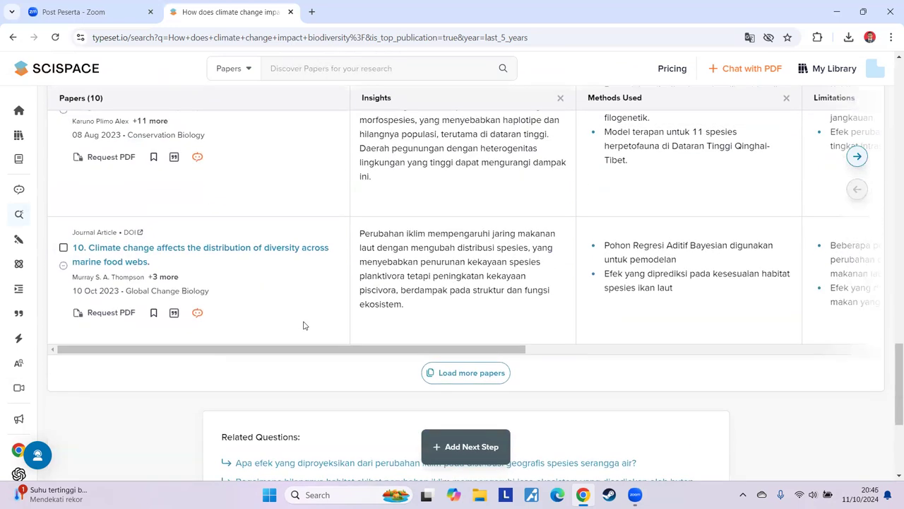
{"action": "scroll", "coordinate": [304, 324], "scroll_direction": "up", "scroll_amount": 1}
{"action": "scroll", "coordinate": [292, 222], "scroll_direction": "up", "scroll_amount": 2}
{"action": "scroll", "coordinate": [293, 222], "scroll_direction": "up", "scroll_amount": 3}
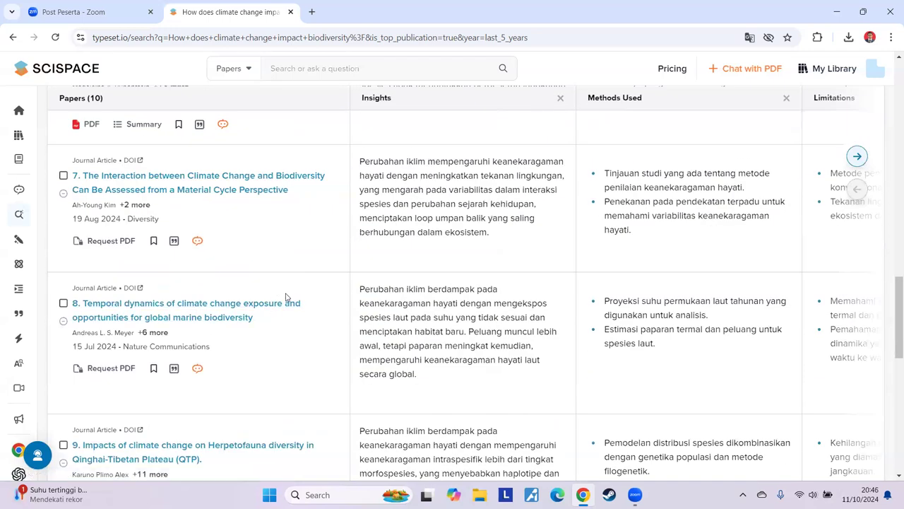
{"action": "scroll", "coordinate": [286, 297], "scroll_direction": "up", "scroll_amount": 3}
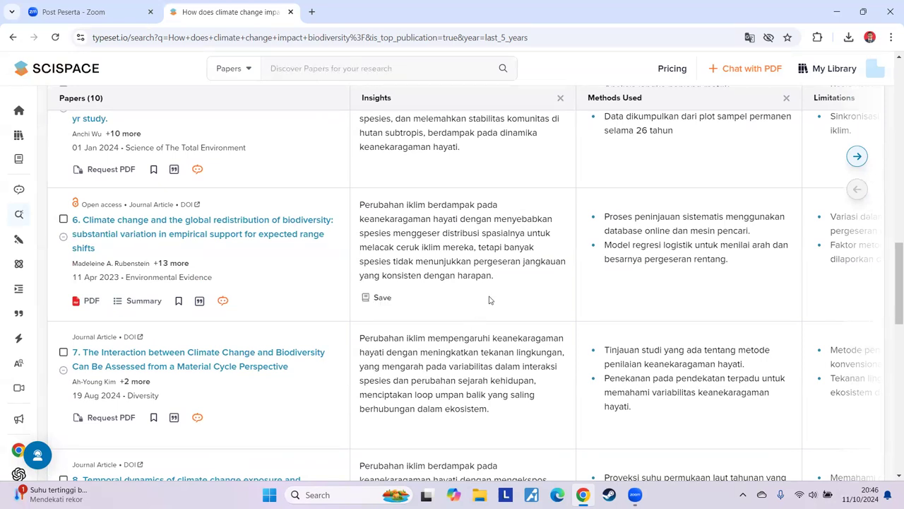
{"action": "scroll", "coordinate": [490, 300], "scroll_direction": "up", "scroll_amount": 2}
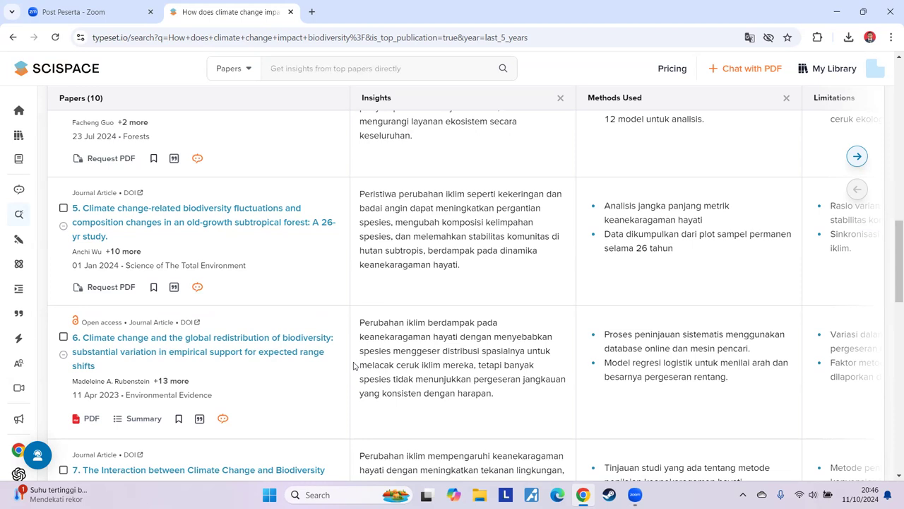
{"action": "scroll", "coordinate": [355, 365], "scroll_direction": "up", "scroll_amount": 1}
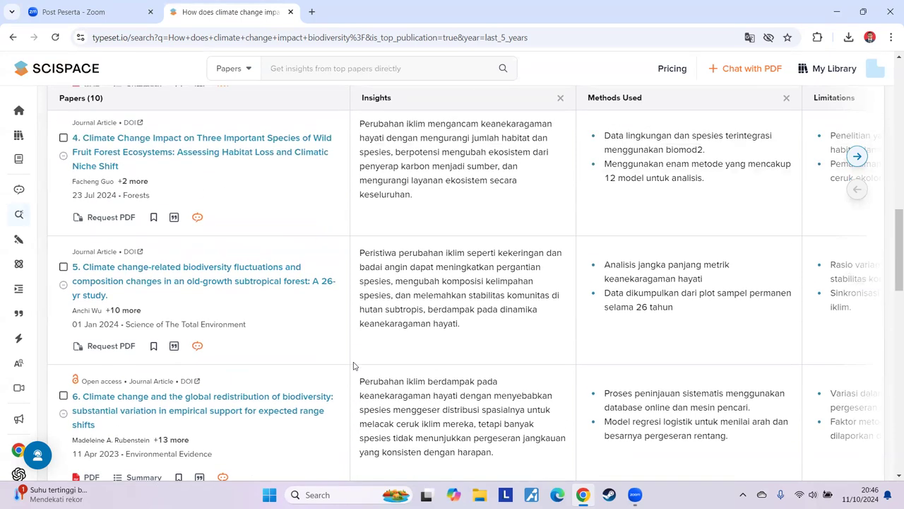
{"action": "scroll", "coordinate": [354, 365], "scroll_direction": "up", "scroll_amount": 1}
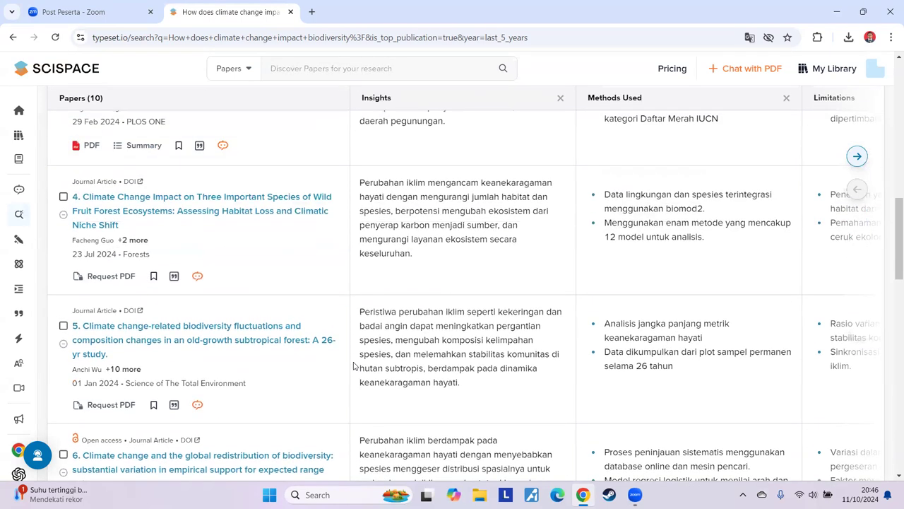
{"action": "scroll", "coordinate": [354, 365], "scroll_direction": "up", "scroll_amount": 10}
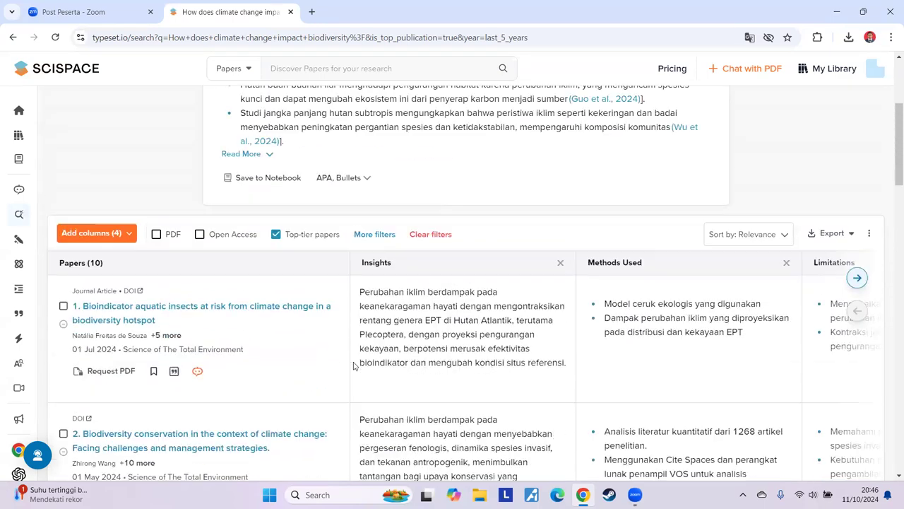
{"action": "scroll", "coordinate": [354, 365], "scroll_direction": "up", "scroll_amount": 1}
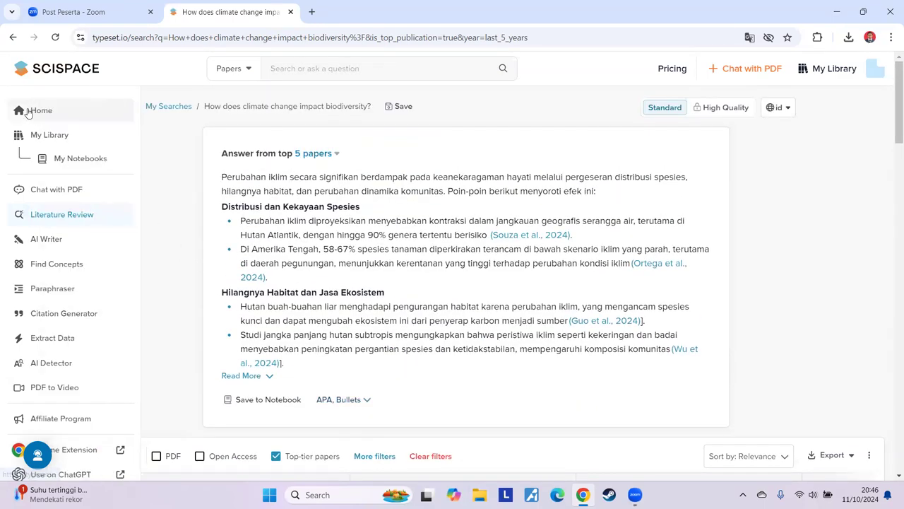
- Go to the home page and bring up the recent and suggested questions for the research search
{"action": "left_click", "coordinate": [37, 113]}
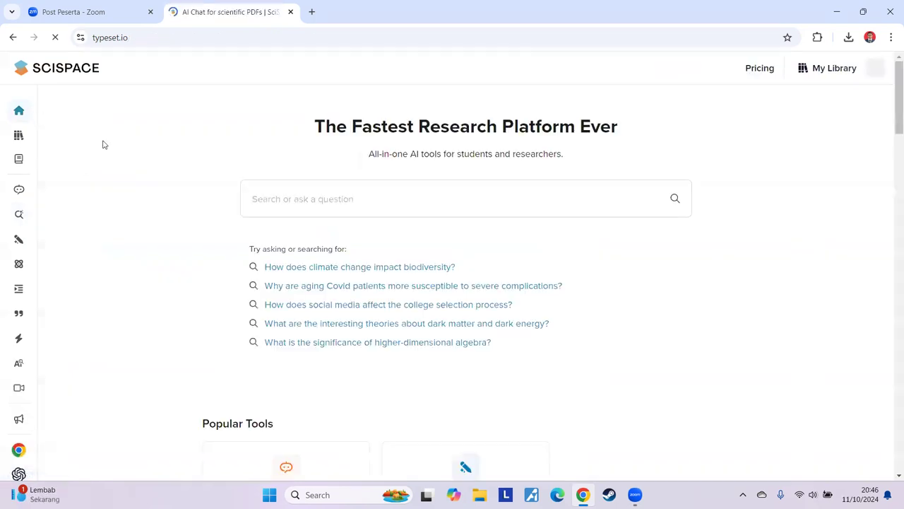
{"action": "left_click", "coordinate": [368, 197]}
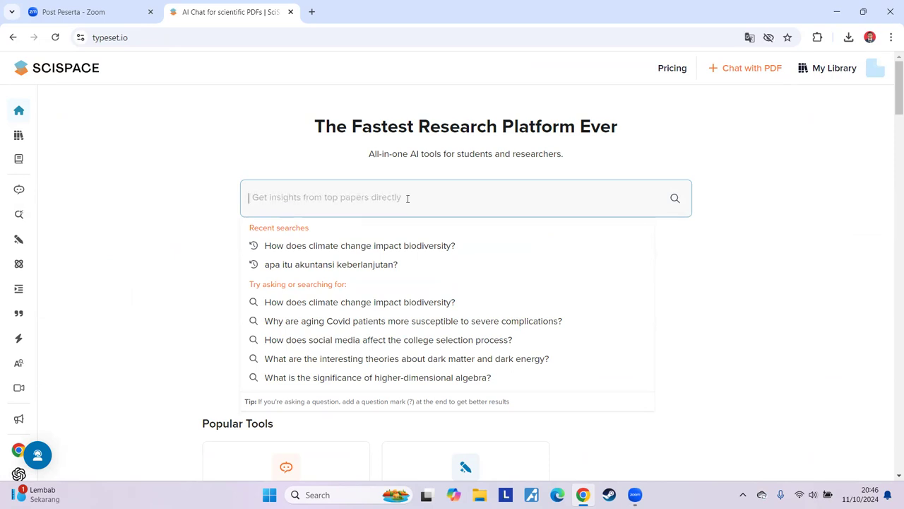
{"action": "left_click", "coordinate": [198, 220]}
{"action": "left_click", "coordinate": [360, 202]}
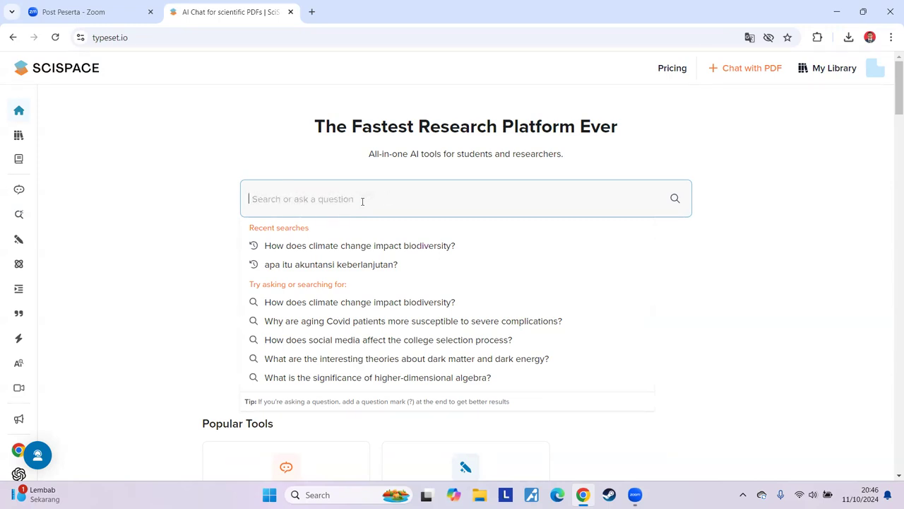
{"action": "type", "text": "H"}
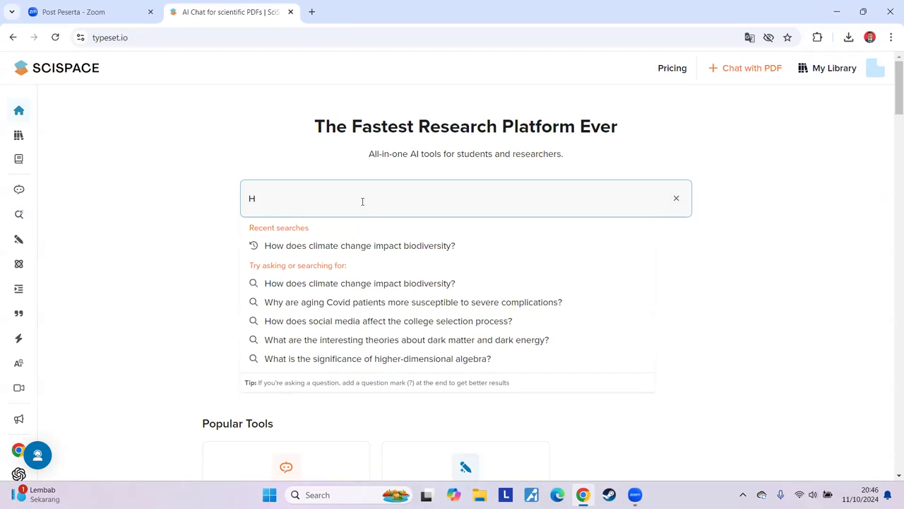
{"action": "type", "text": "ow"}
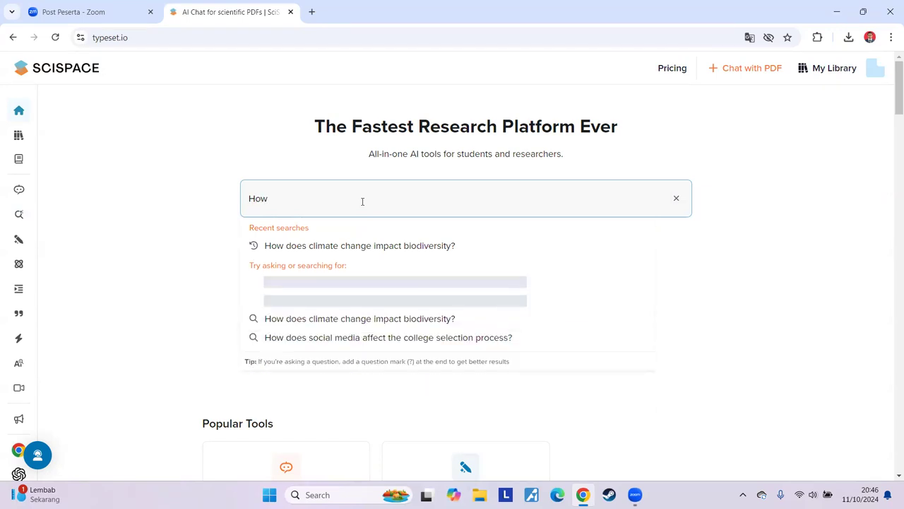
{"action": "key", "text": "BackSpace"}
{"action": "key", "text": "BackSpace"}
{"action": "key", "text": "BackSpace"}
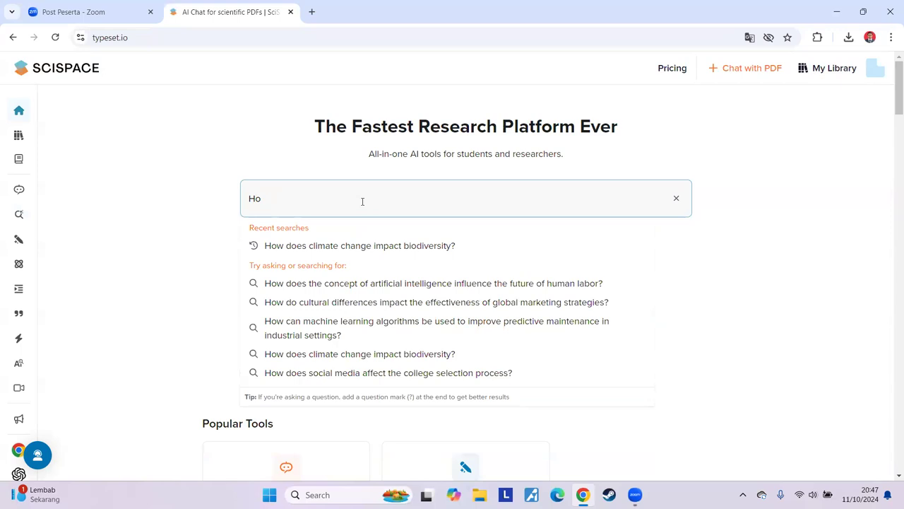
- Enter "Bagaimana praktek emisi" as the beginning of a new research question
{"action": "type", "text": "Bag"}
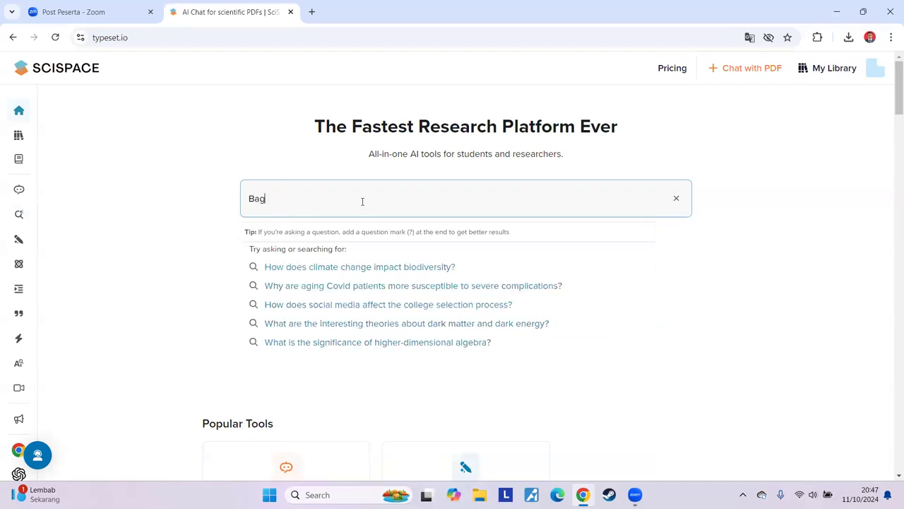
{"action": "type", "text": "aimana p"}
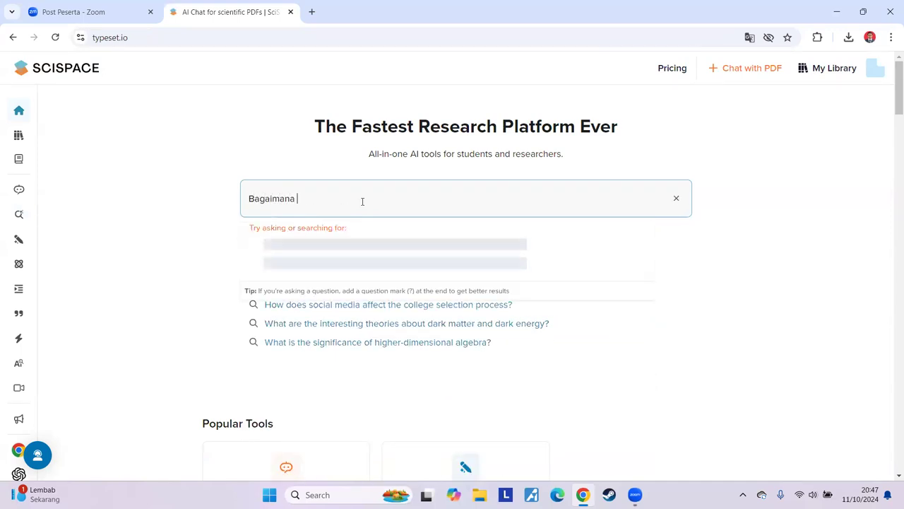
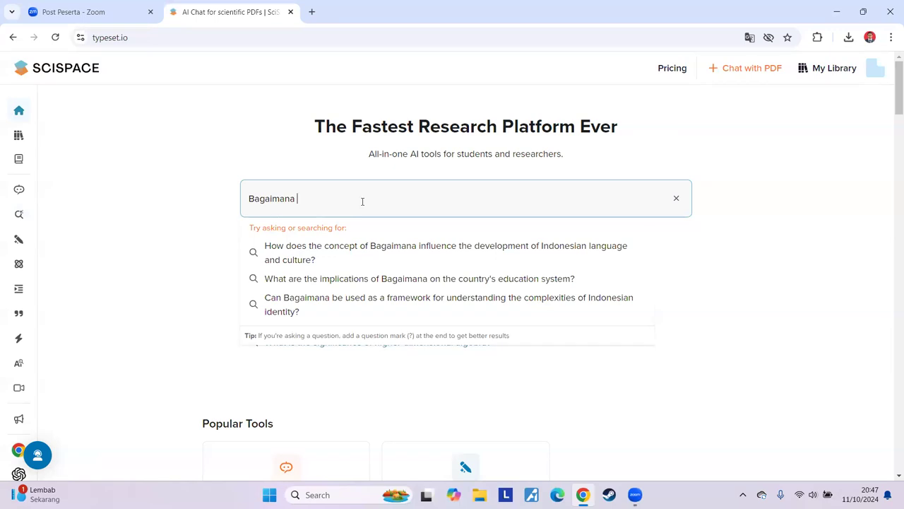
{"action": "type", "text": "raktek emisi"}
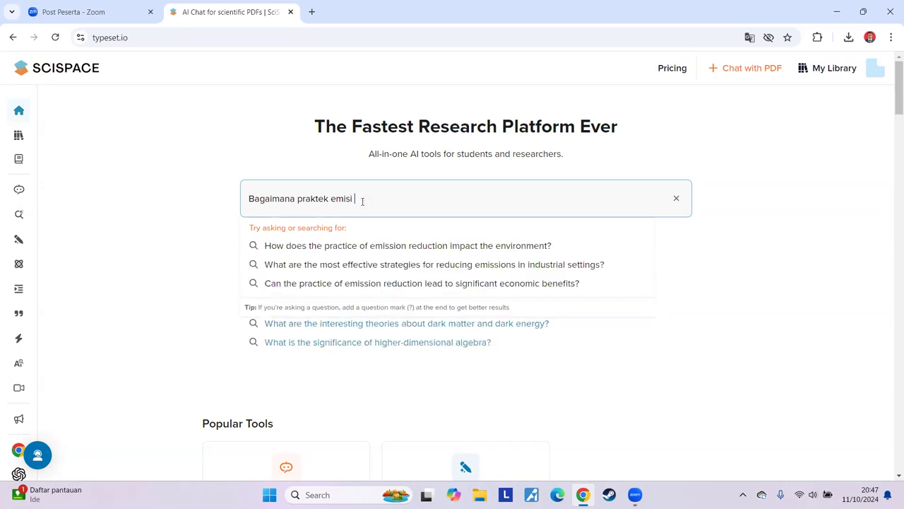
- Enter the question "Bagaimana praktek pengungkapan emisi karbon di organisasi sektor publik?" and run the suggested search on current carbon emission disclosure practices
{"action": "key", "text": "BackSpace"}
{"action": "key", "text": "BackSpace"}
{"action": "key", "text": "BackSpace"}
{"action": "key", "text": "BackSpace"}
{"action": "key", "text": "BackSpace"}
{"action": "key", "text": "BackSpace"}
{"action": "type", "text": "peng"}
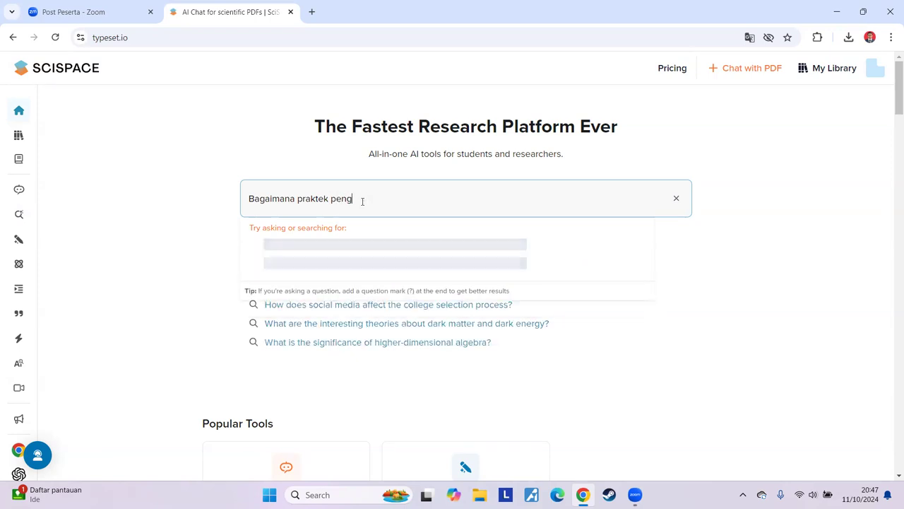
{"action": "type", "text": "ungkapan emisi karbon di organisas"}
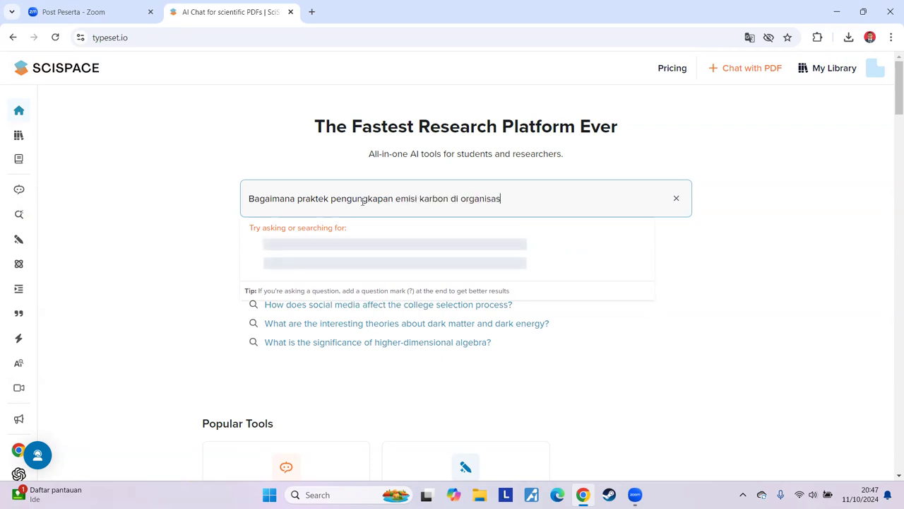
{"action": "type", "text": "i sektor publik?"}
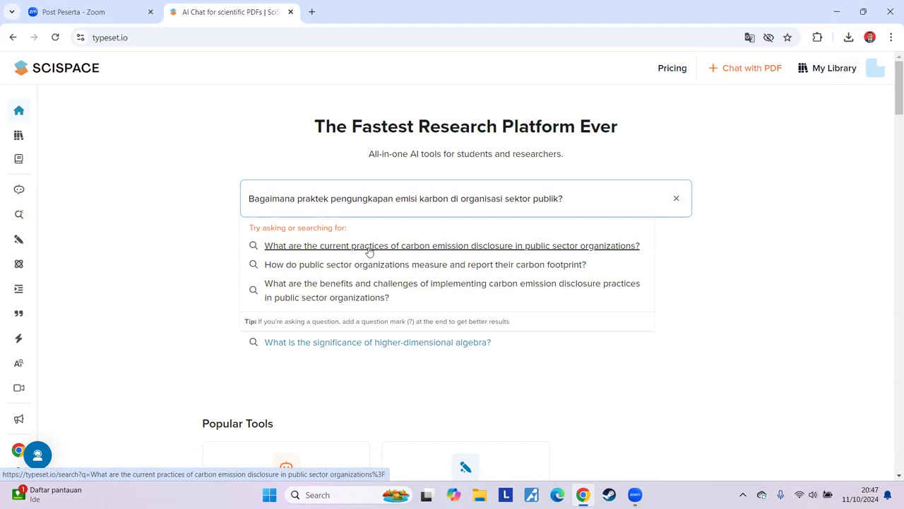
{"action": "left_click", "coordinate": [445, 246]}
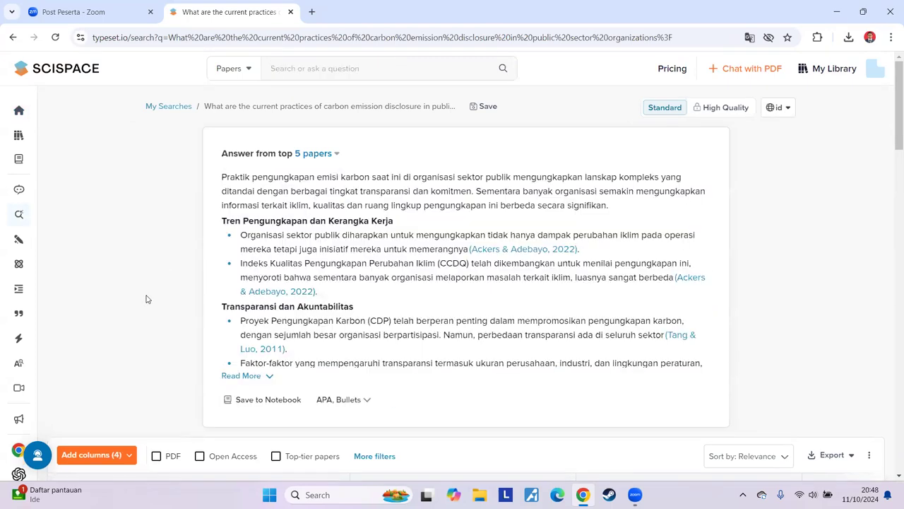
- Filter the search results to show only top-tier papers
{"action": "scroll", "coordinate": [177, 283], "scroll_direction": "down", "scroll_amount": 3}
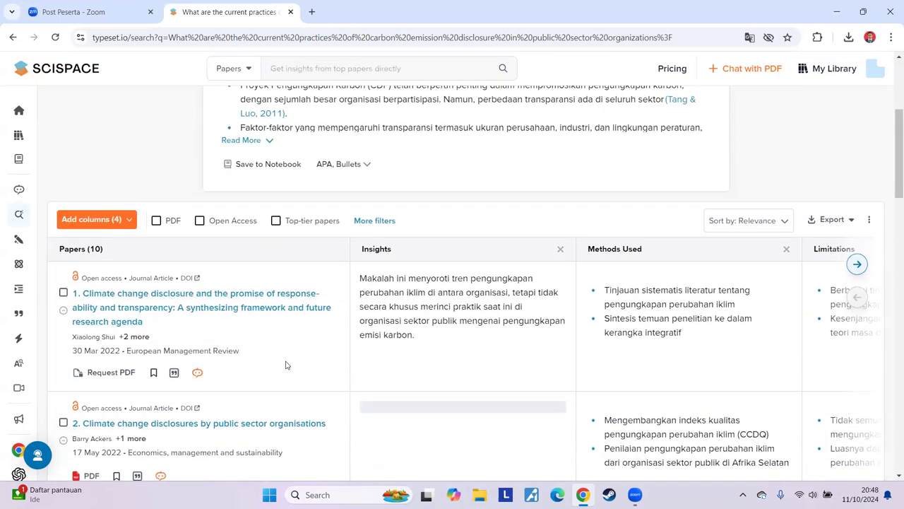
{"action": "scroll", "coordinate": [293, 357], "scroll_direction": "down", "scroll_amount": 1}
{"action": "scroll", "coordinate": [297, 326], "scroll_direction": "up", "scroll_amount": 1}
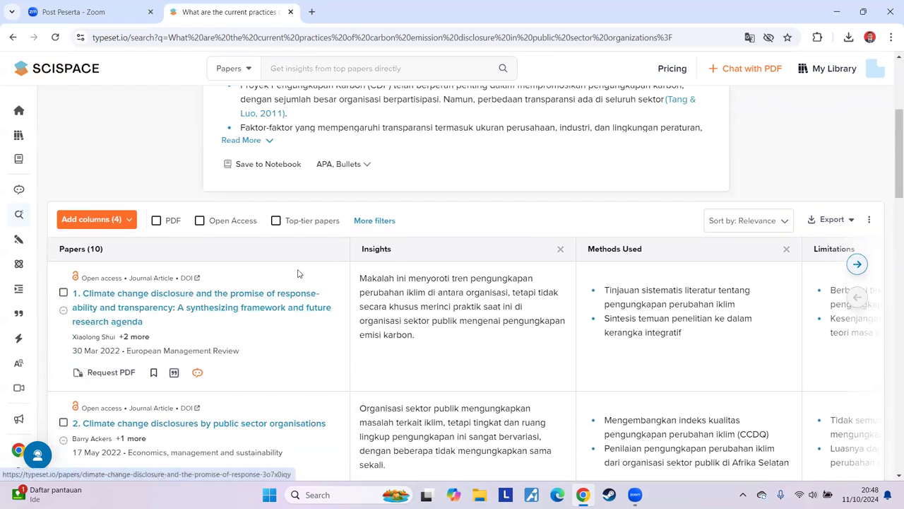
{"action": "left_click", "coordinate": [276, 221]}
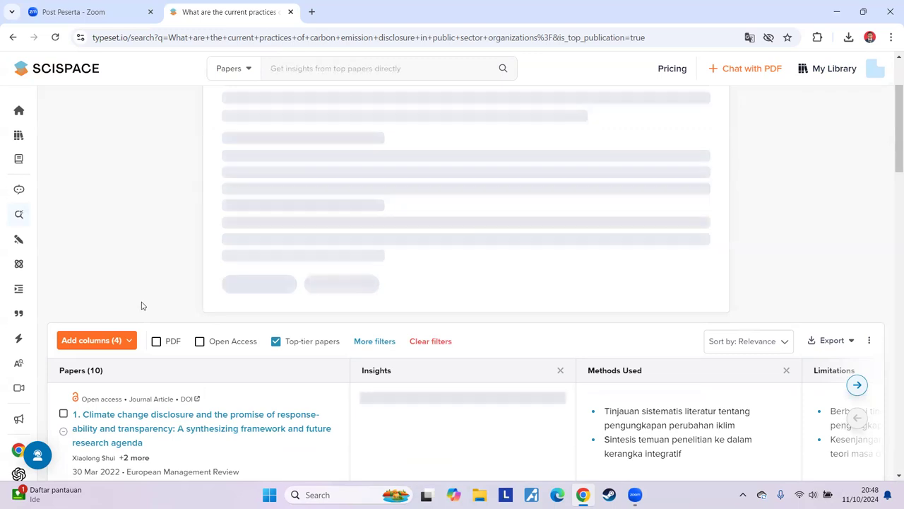
- Examine the filtered list of papers, checking their titles, journals, insights and methods used
{"action": "scroll", "coordinate": [176, 301], "scroll_direction": "down", "scroll_amount": 3}
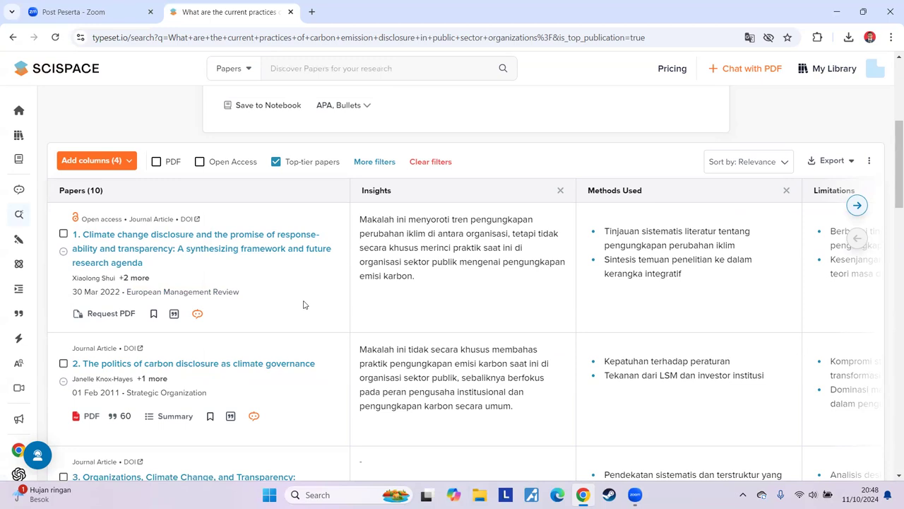
{"action": "scroll", "coordinate": [304, 305], "scroll_direction": "down", "scroll_amount": 1}
{"action": "scroll", "coordinate": [233, 283], "scroll_direction": "down", "scroll_amount": 2}
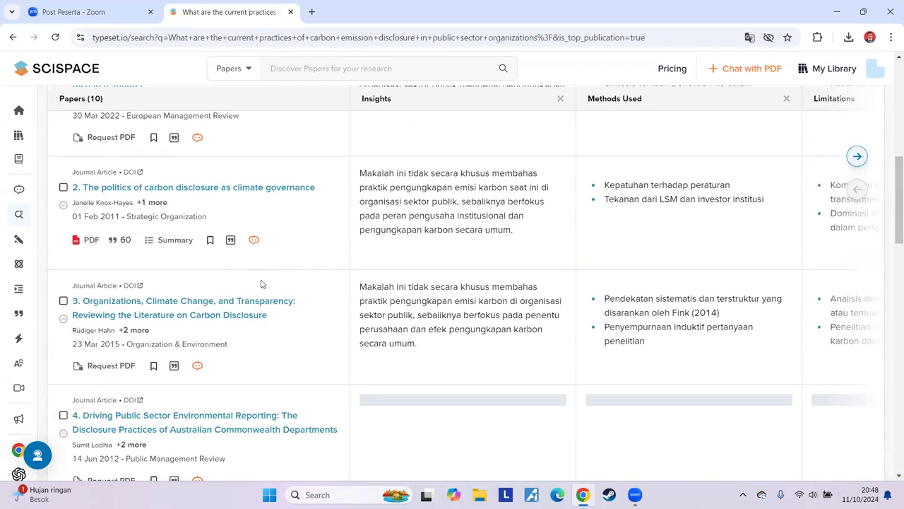
{"action": "scroll", "coordinate": [269, 353], "scroll_direction": "down", "scroll_amount": 2}
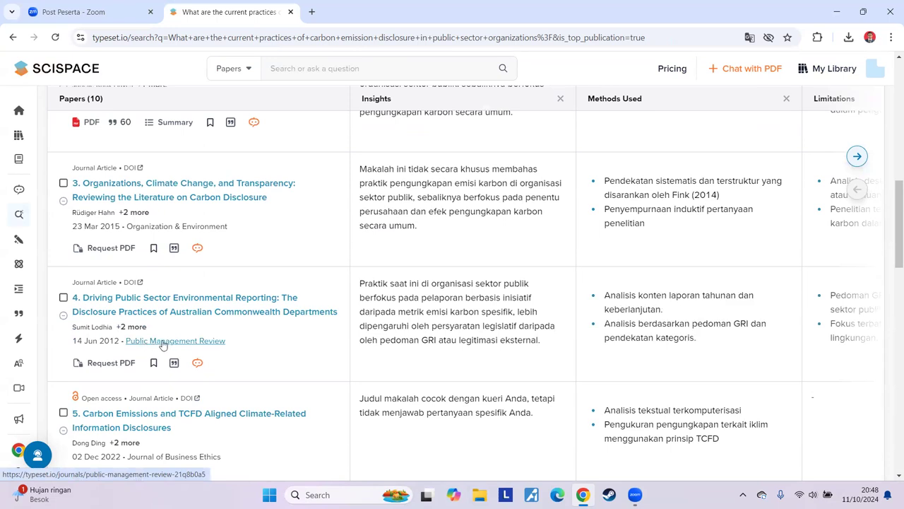
{"action": "scroll", "coordinate": [252, 344], "scroll_direction": "down", "scroll_amount": 2}
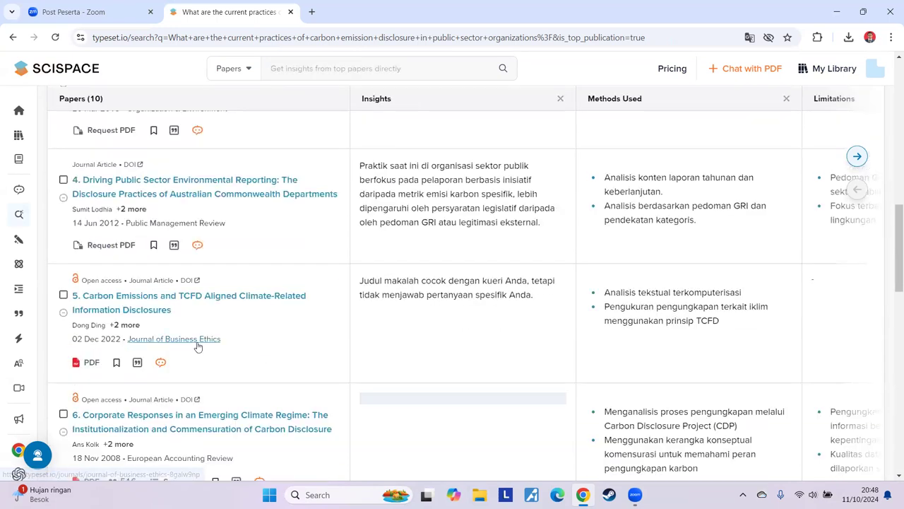
{"action": "scroll", "coordinate": [197, 346], "scroll_direction": "down", "scroll_amount": 3}
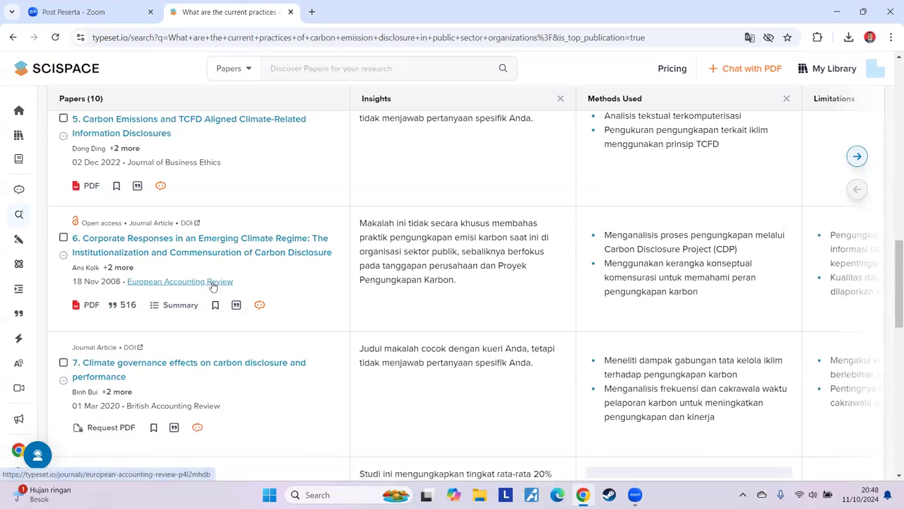
{"action": "scroll", "coordinate": [295, 315], "scroll_direction": "down", "scroll_amount": 1}
{"action": "scroll", "coordinate": [297, 318], "scroll_direction": "down", "scroll_amount": 4}
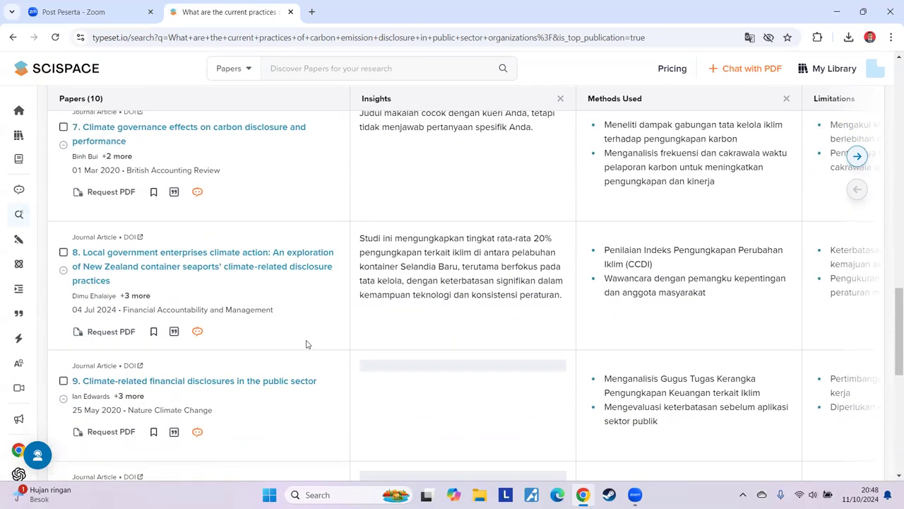
{"action": "scroll", "coordinate": [308, 347], "scroll_direction": "down", "scroll_amount": 3}
{"action": "scroll", "coordinate": [313, 358], "scroll_direction": "up", "scroll_amount": 15}
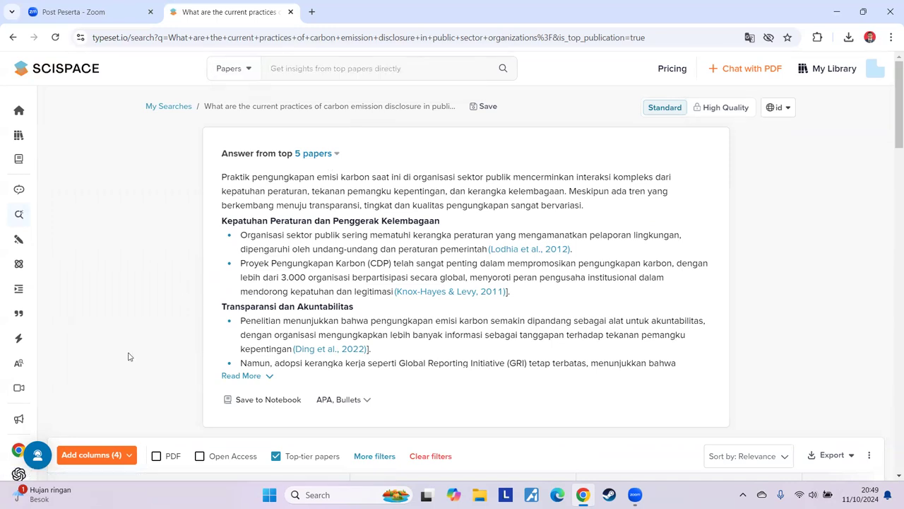
- Expand the full answer generated from the top 5 papers and read it with its citations
{"action": "left_click", "coordinate": [248, 377]}
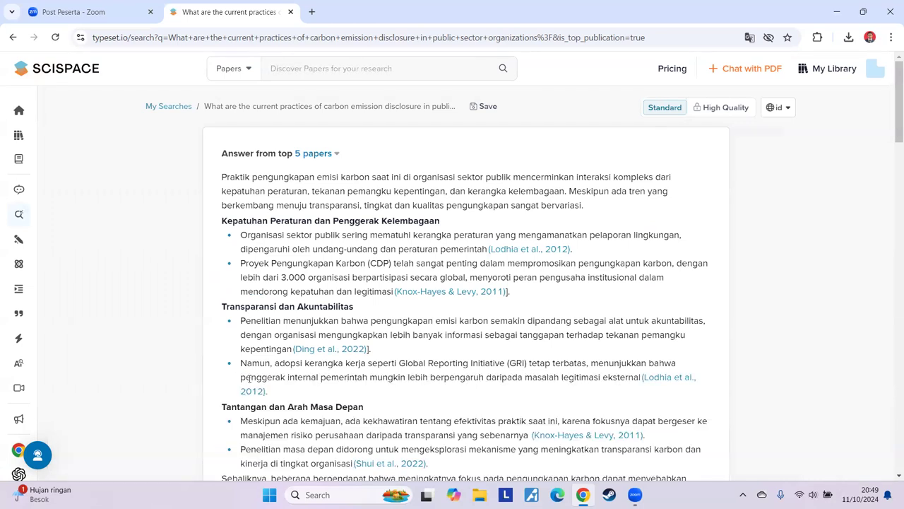
{"action": "scroll", "coordinate": [169, 370], "scroll_direction": "down", "scroll_amount": 5}
{"action": "scroll", "coordinate": [169, 371], "scroll_direction": "up", "scroll_amount": 5}
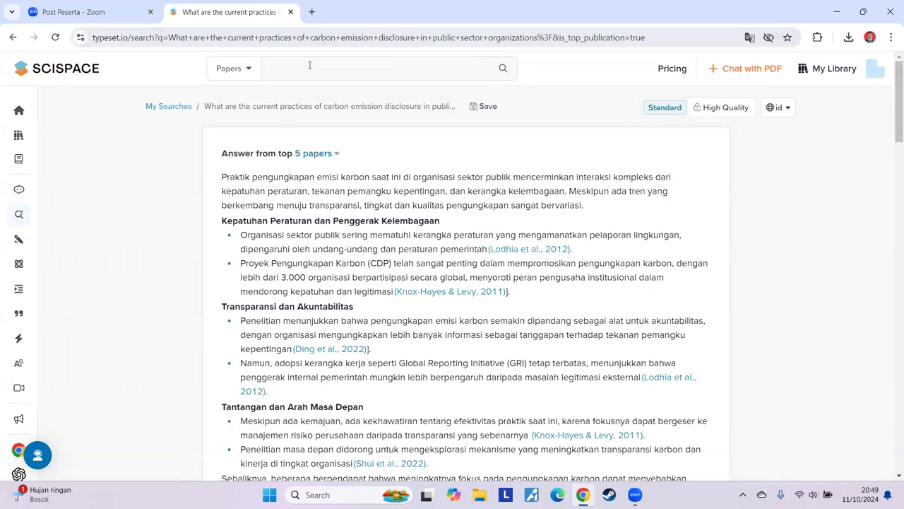
{"action": "scroll", "coordinate": [150, 267], "scroll_direction": "down", "scroll_amount": 7}
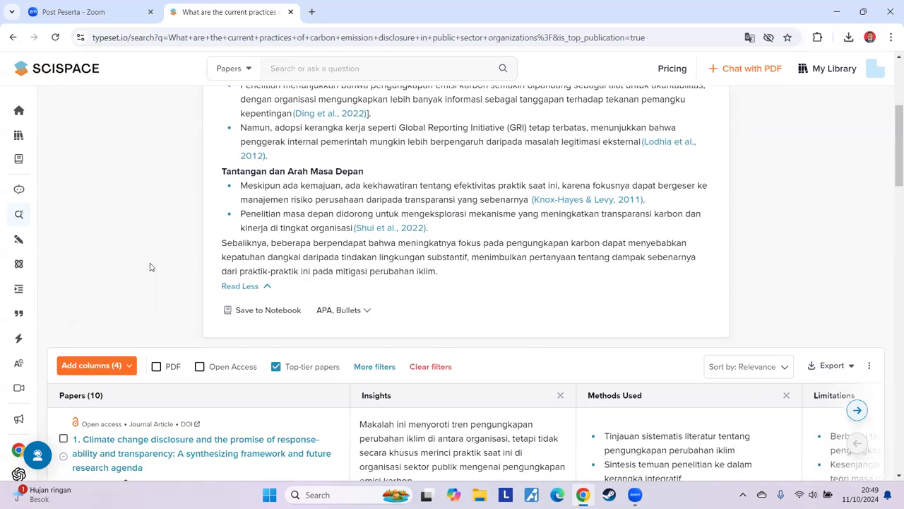
{"action": "scroll", "coordinate": [149, 268], "scroll_direction": "up", "scroll_amount": 6}
{"action": "scroll", "coordinate": [150, 268], "scroll_direction": "up", "scroll_amount": 1}
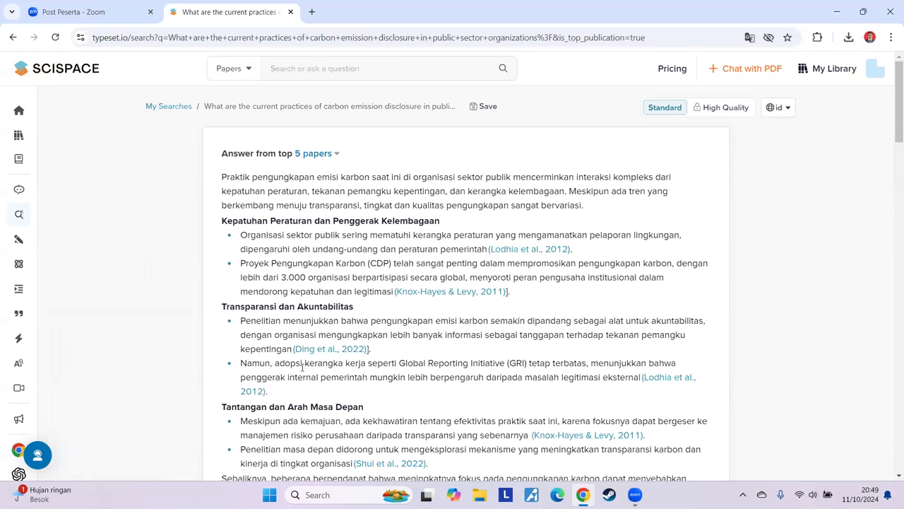
- Return to the home page and review the tools offered for researchers, students and authors
{"action": "left_click", "coordinate": [37, 113]}
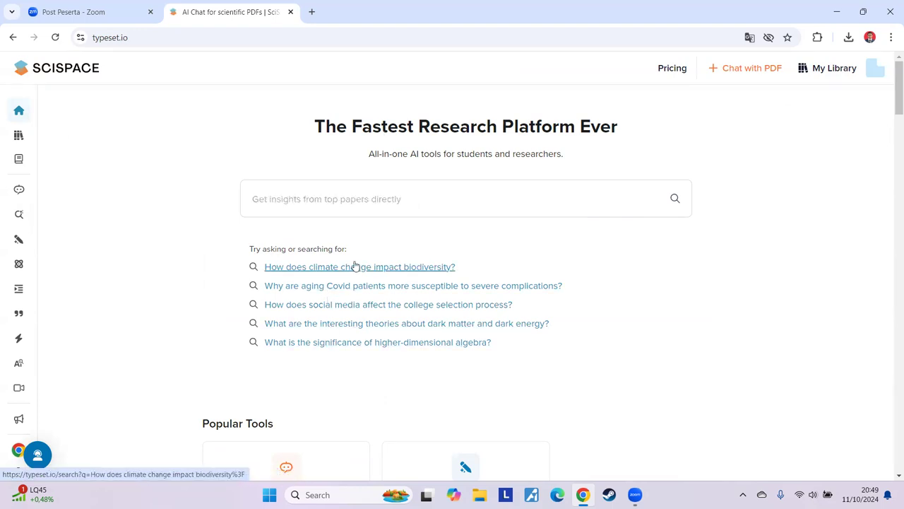
{"action": "scroll", "coordinate": [360, 323], "scroll_direction": "down", "scroll_amount": 2}
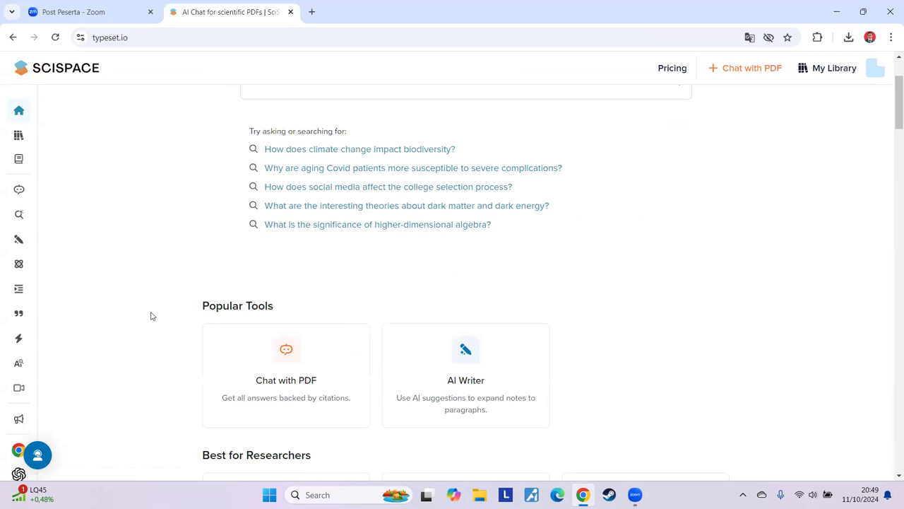
{"action": "scroll", "coordinate": [150, 316], "scroll_direction": "down", "scroll_amount": 3}
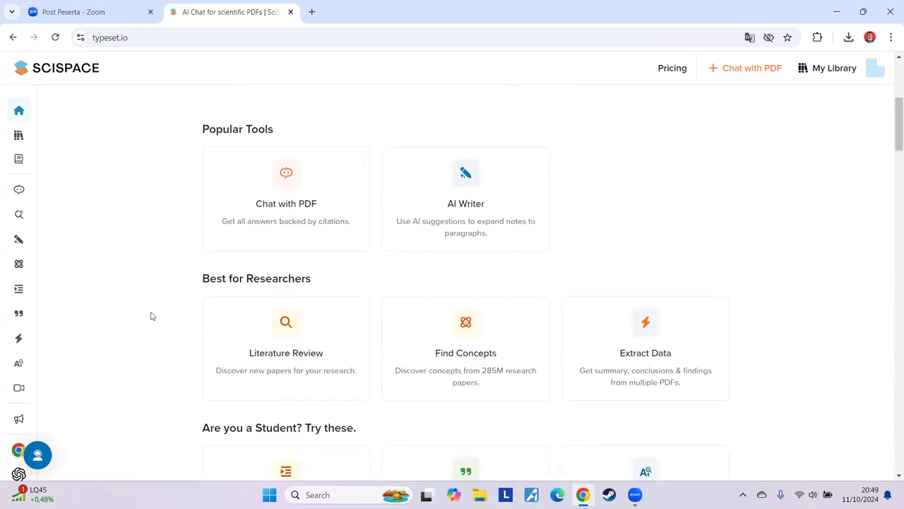
{"action": "scroll", "coordinate": [150, 316], "scroll_direction": "down", "scroll_amount": 1}
{"action": "scroll", "coordinate": [150, 315], "scroll_direction": "down", "scroll_amount": 2}
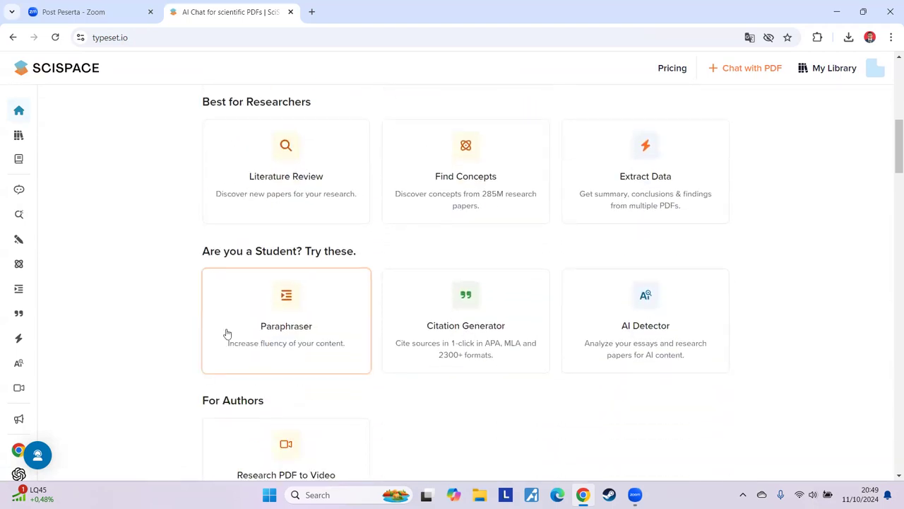
{"action": "scroll", "coordinate": [202, 325], "scroll_direction": "up", "scroll_amount": 5}
{"action": "scroll", "coordinate": [202, 325], "scroll_direction": "up", "scroll_amount": 3}
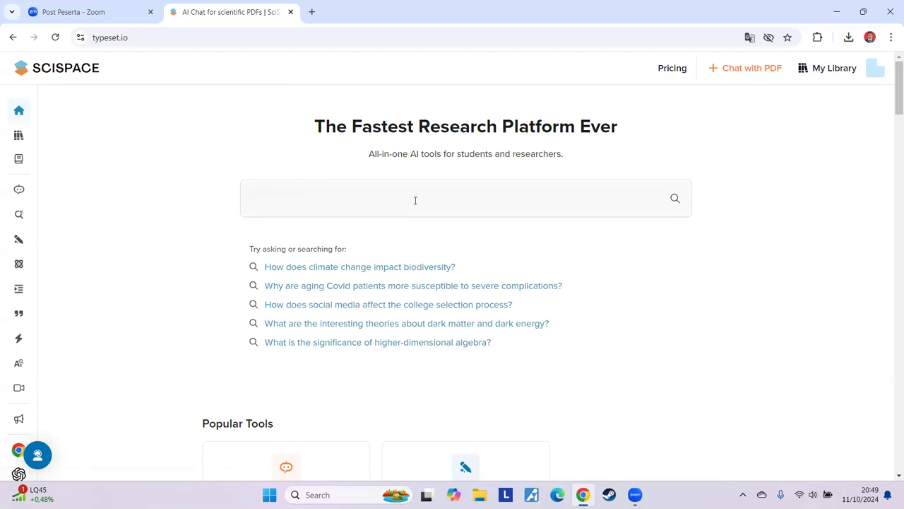
{"action": "scroll", "coordinate": [379, 230], "scroll_direction": "down", "scroll_amount": 3}
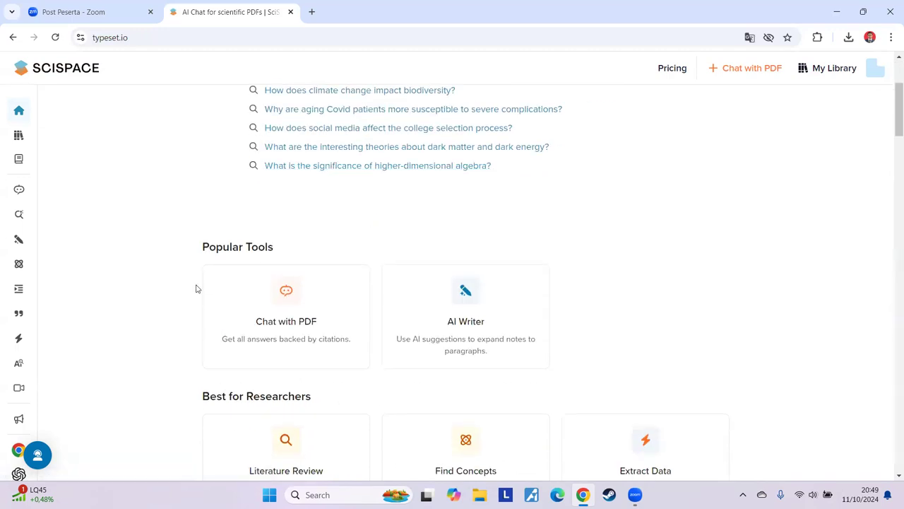
{"action": "scroll", "coordinate": [184, 293], "scroll_direction": "down", "scroll_amount": 2}
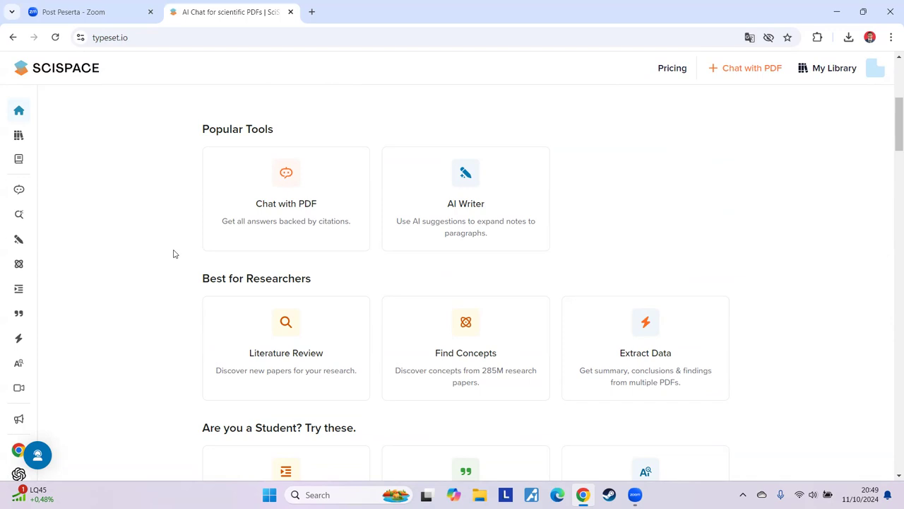
- Open the AI Writer tool, preview its demo and start writing in a notebook
{"action": "left_click", "coordinate": [495, 213]}
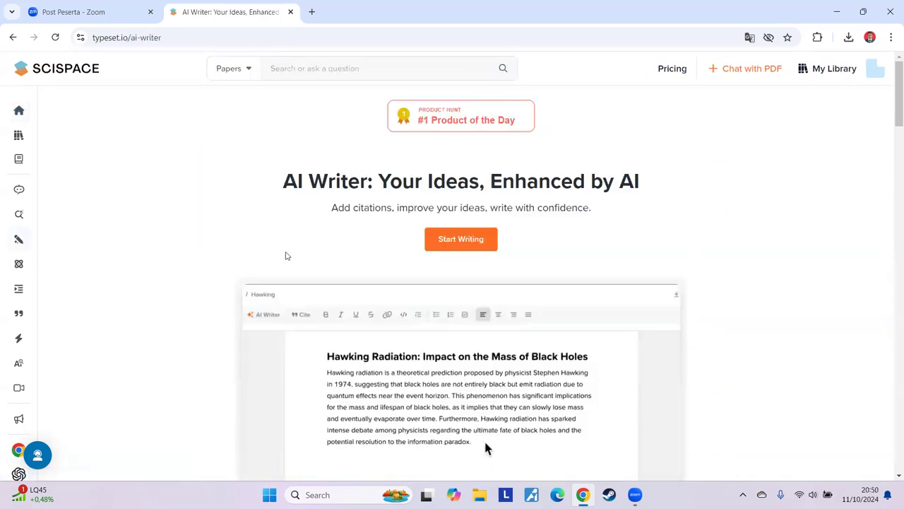
{"action": "scroll", "coordinate": [249, 268], "scroll_direction": "down", "scroll_amount": 3}
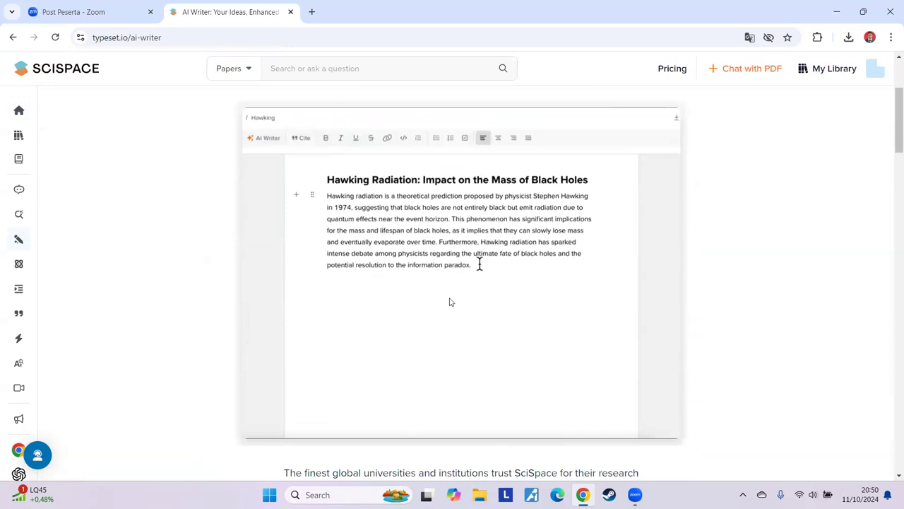
{"action": "scroll", "coordinate": [483, 302], "scroll_direction": "down", "scroll_amount": 4}
{"action": "scroll", "coordinate": [402, 348], "scroll_direction": "up", "scroll_amount": 5}
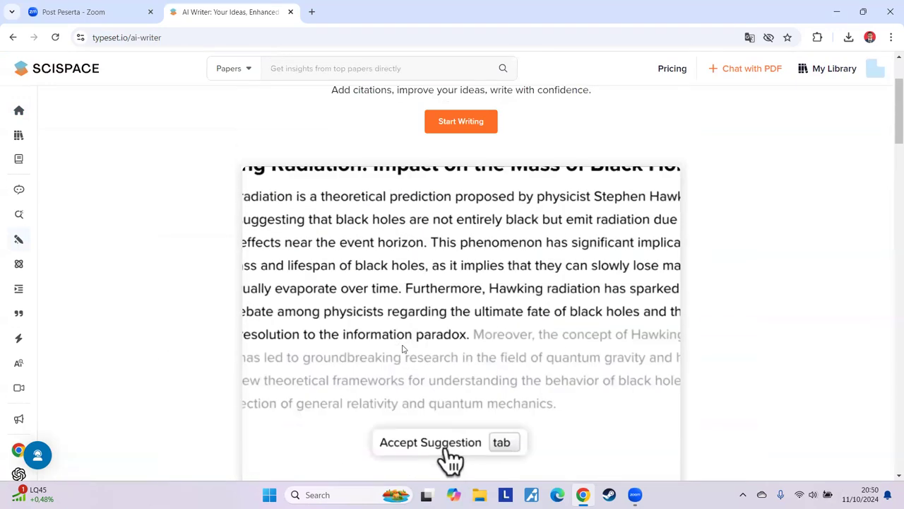
{"action": "scroll", "coordinate": [474, 266], "scroll_direction": "up", "scroll_amount": 2}
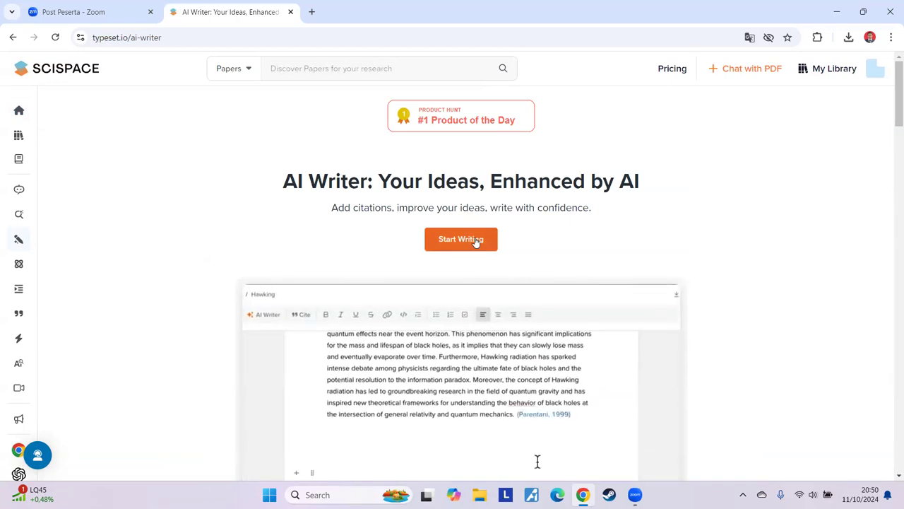
{"action": "left_click", "coordinate": [480, 243]}
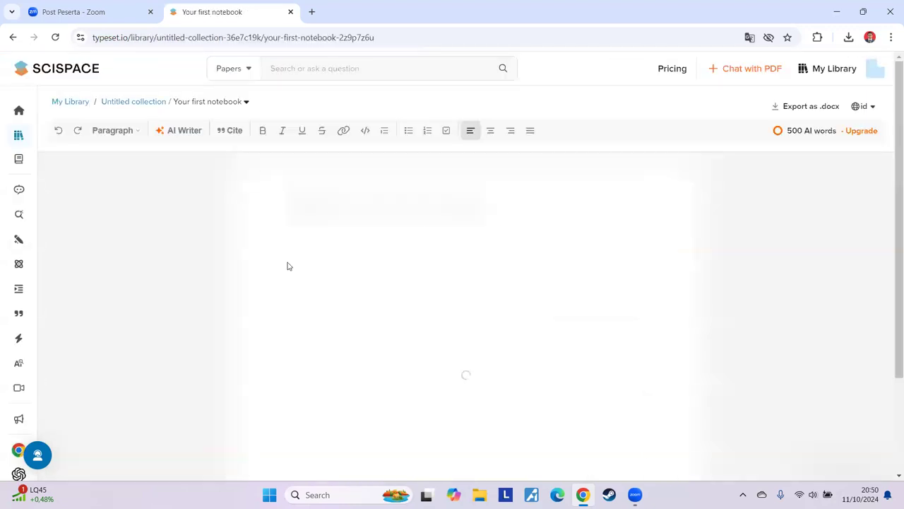
- Read through the Get started guide in the notebook, covering AI commands, Autocomplete and Citations
{"action": "scroll", "coordinate": [381, 278], "scroll_direction": "down", "scroll_amount": 4}
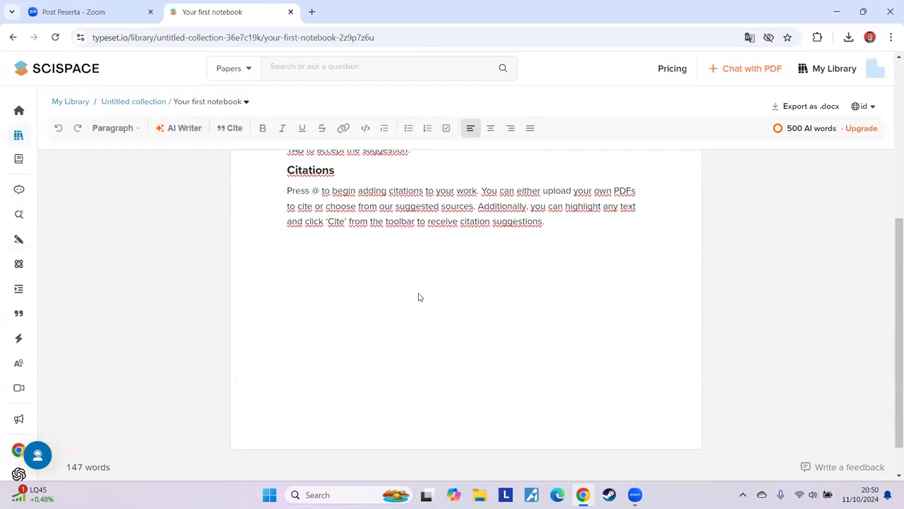
{"action": "scroll", "coordinate": [460, 301], "scroll_direction": "up", "scroll_amount": 4}
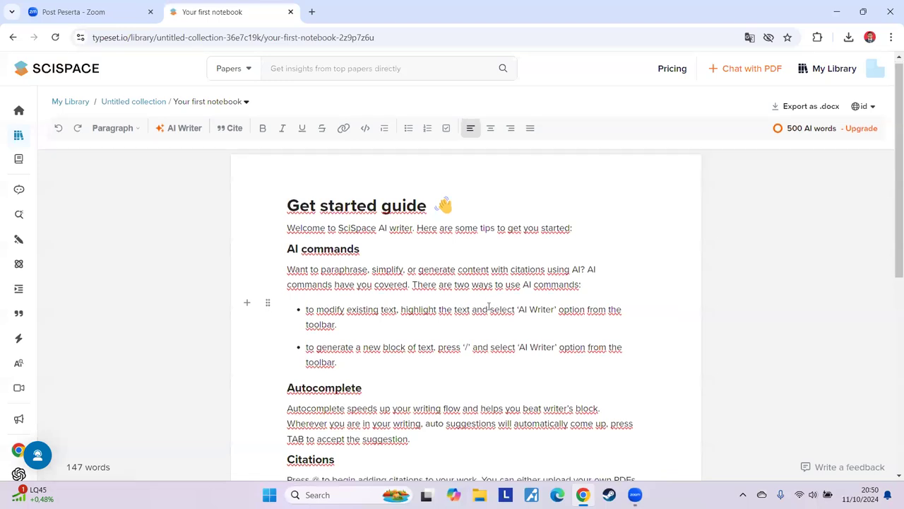
{"action": "scroll", "coordinate": [530, 304], "scroll_direction": "down", "scroll_amount": 2}
{"action": "left_click", "coordinate": [546, 384]}
{"action": "scroll", "coordinate": [469, 337], "scroll_direction": "down", "scroll_amount": 1}
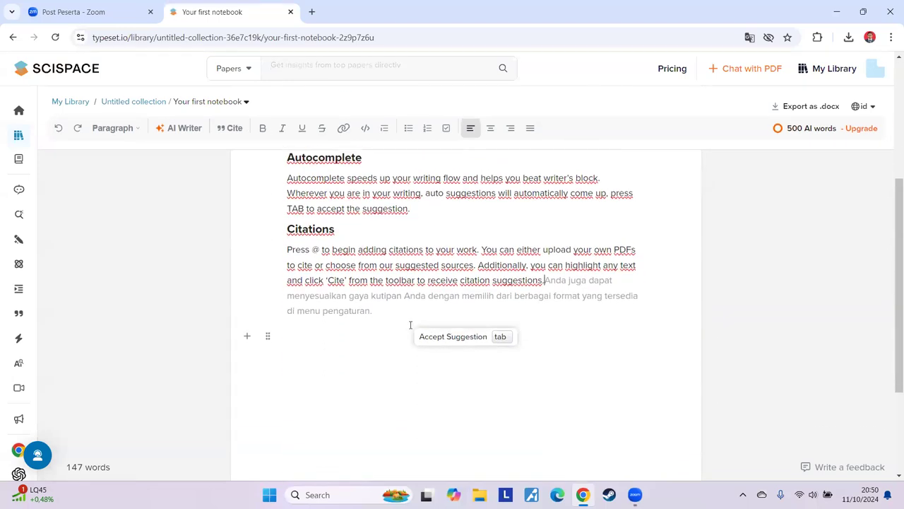
{"action": "scroll", "coordinate": [403, 332], "scroll_direction": "up", "scroll_amount": 1}
{"action": "left_click", "coordinate": [323, 323]}
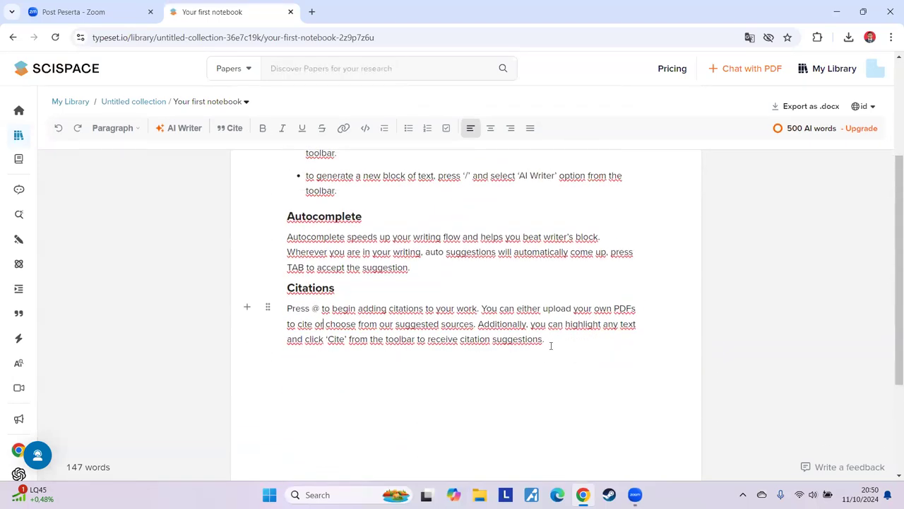
- Delete the whole Get started guide, including its title, to leave the notebook blank
{"action": "left_click_drag", "start_coordinate": [545, 340], "coordinate": [303, 150]}
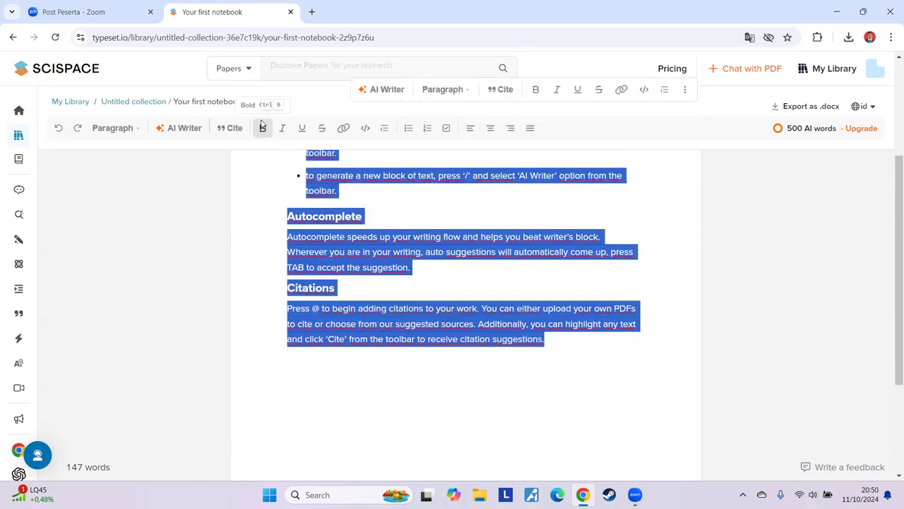
{"action": "scroll", "coordinate": [262, 255], "scroll_direction": "up", "scroll_amount": 3}
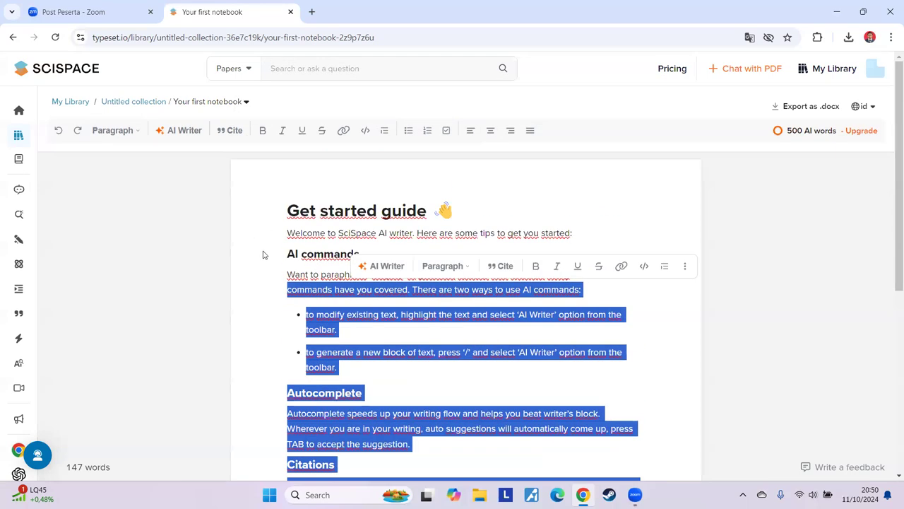
{"action": "key", "text": "BackSpace"}
{"action": "left_click_drag", "start_coordinate": [600, 274], "coordinate": [284, 206]}
{"action": "key", "text": "BackSpace"}
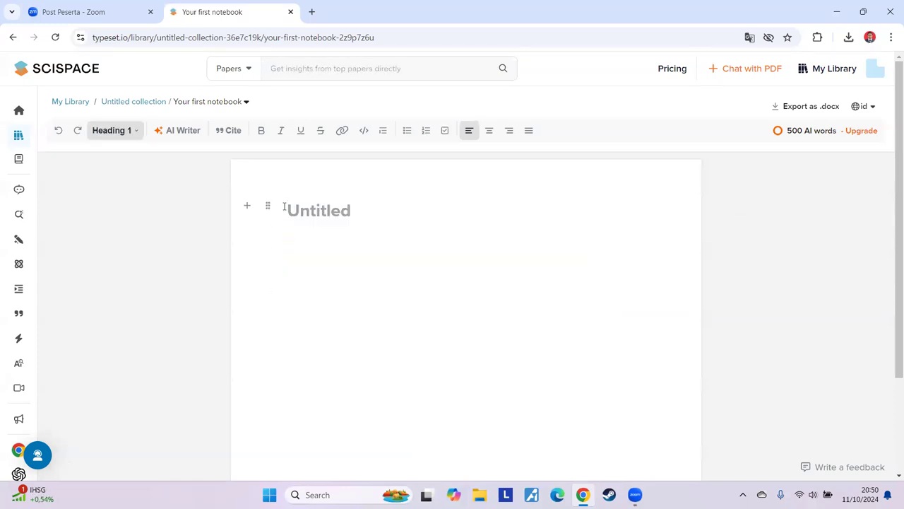
- Check the AI word allowance, compare the Basic and Premium plans in the upgrade offer and close it
{"action": "mouse_move", "coordinate": [816, 135]}
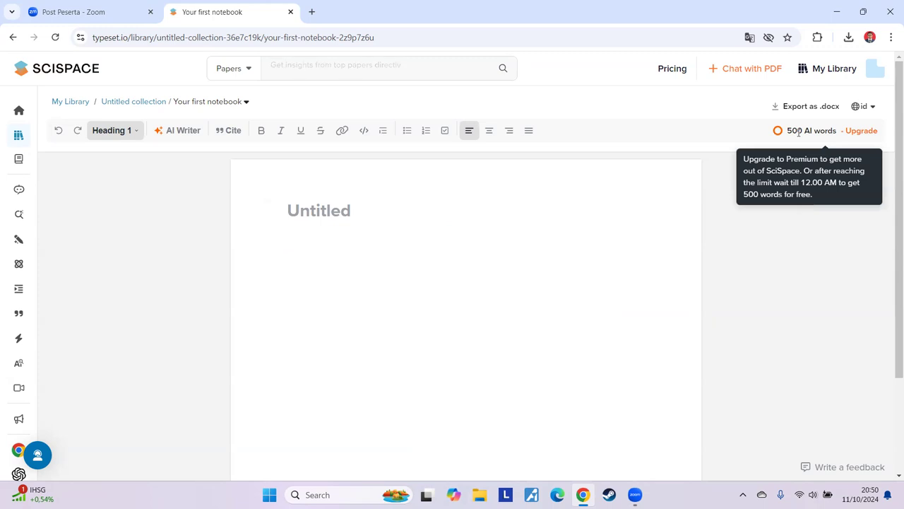
{"action": "left_click", "coordinate": [861, 131]}
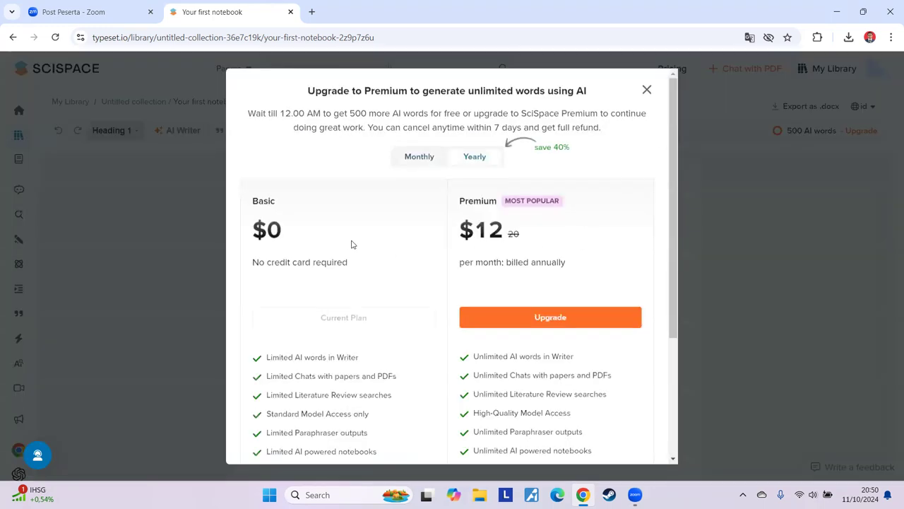
{"action": "scroll", "coordinate": [367, 251], "scroll_direction": "down", "scroll_amount": 2}
{"action": "scroll", "coordinate": [494, 260], "scroll_direction": "up", "scroll_amount": 2}
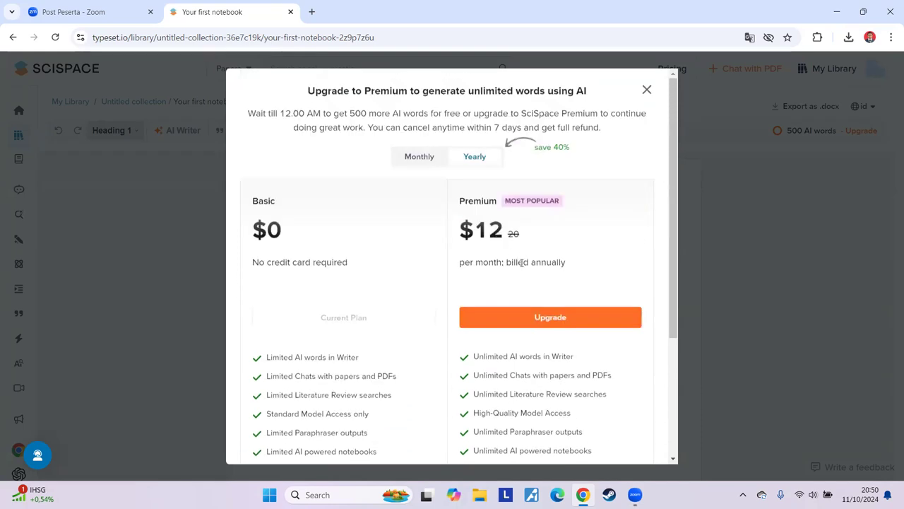
{"action": "left_click", "coordinate": [647, 91]}
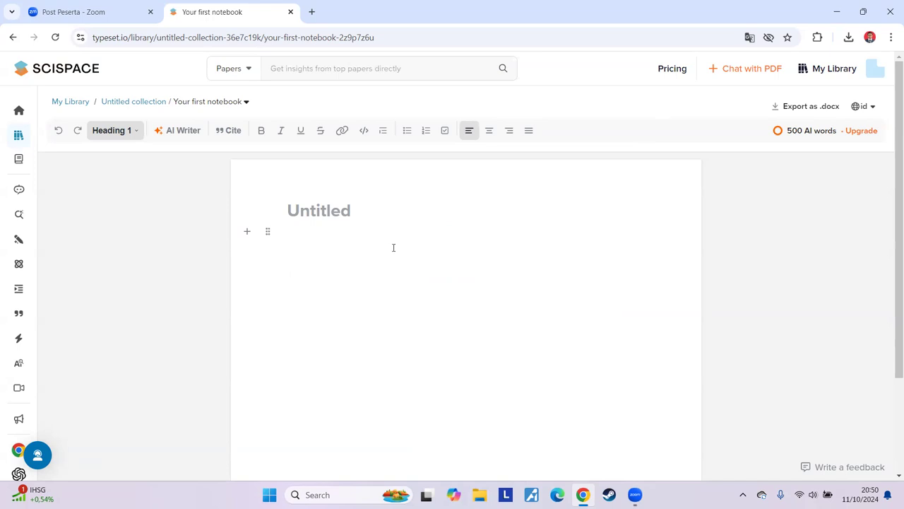
- Write "Sustainability accounting is the new perspective." as the notebook's heading
{"action": "type", "text": "Susta"}
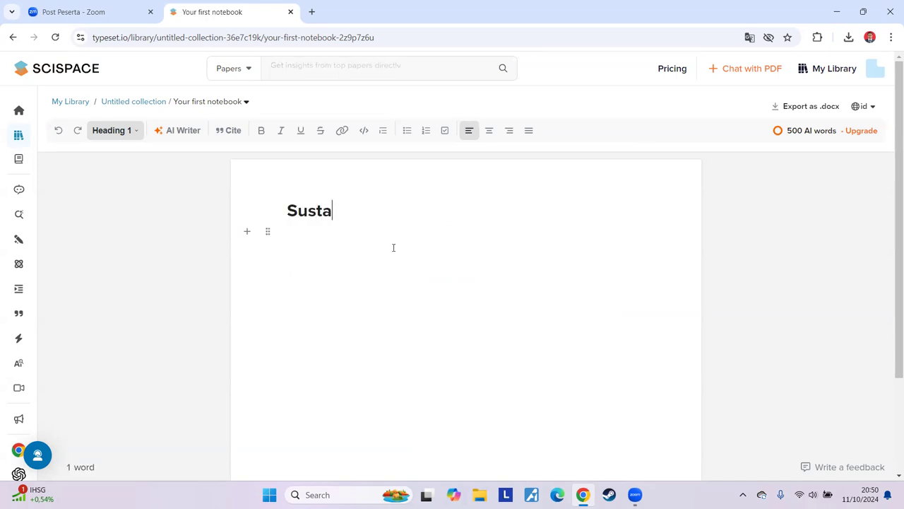
{"action": "type", "text": "inabili"}
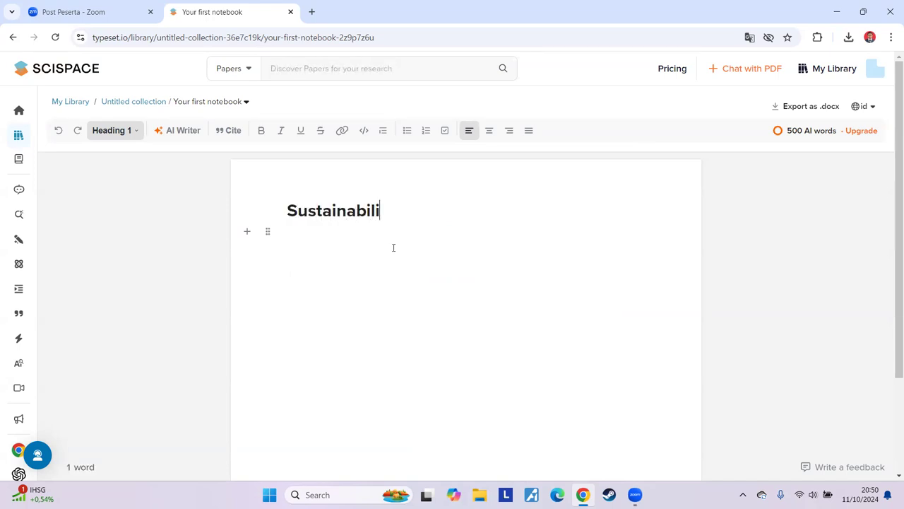
{"action": "type", "text": "ty accounting "}
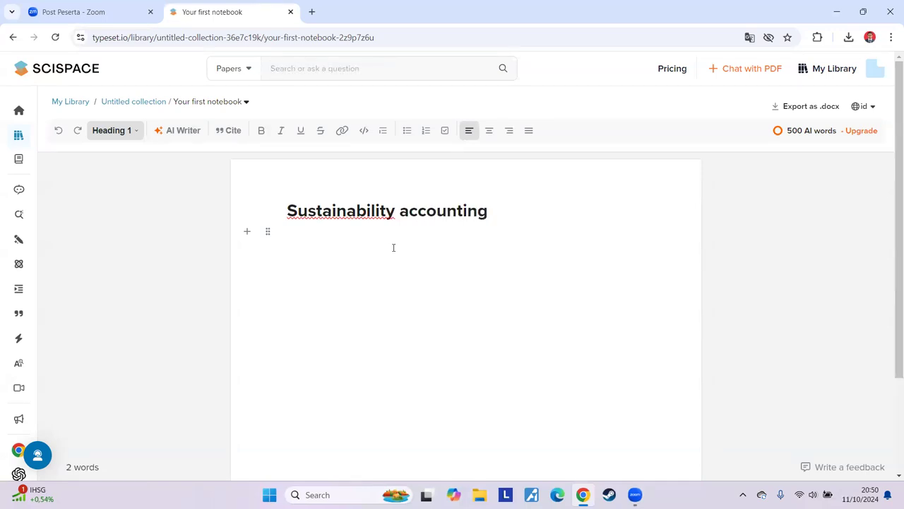
{"action": "type", "text": "is th"}
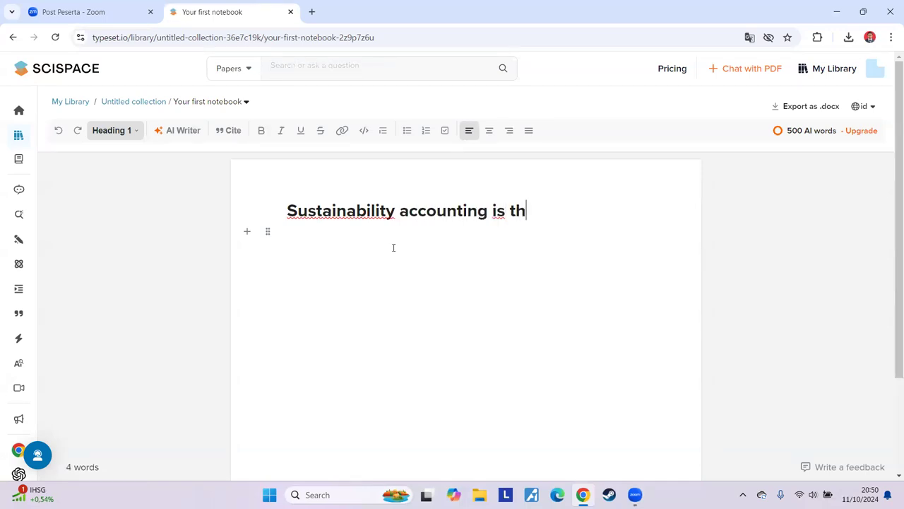
{"action": "type", "text": "e new "}
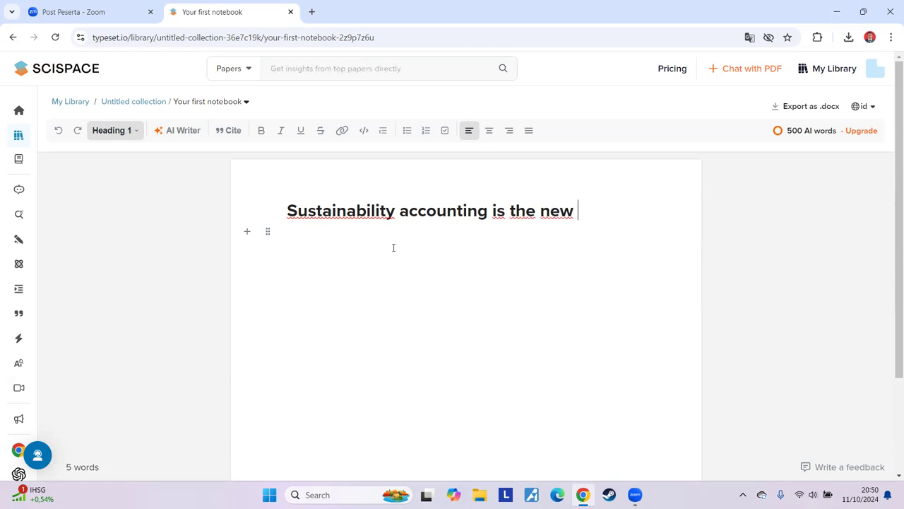
{"action": "type", "text": "perspective"}
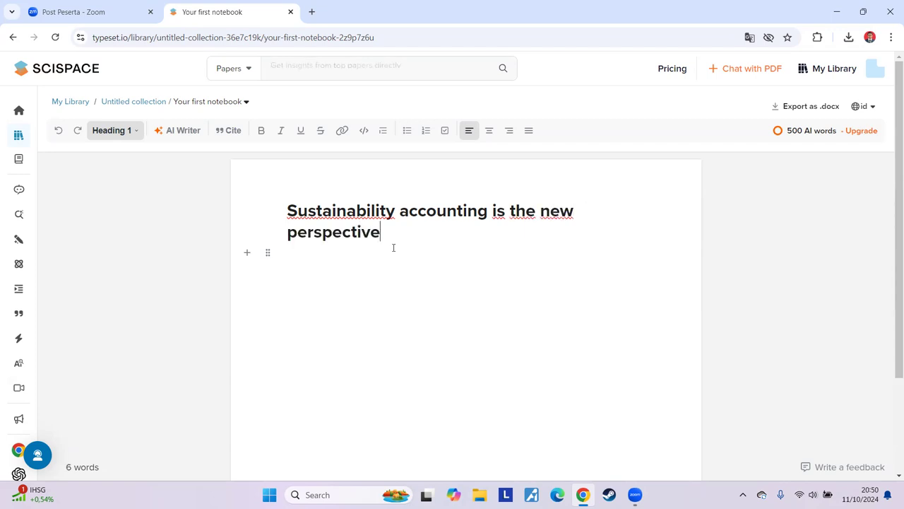
{"action": "type", "text": "."}
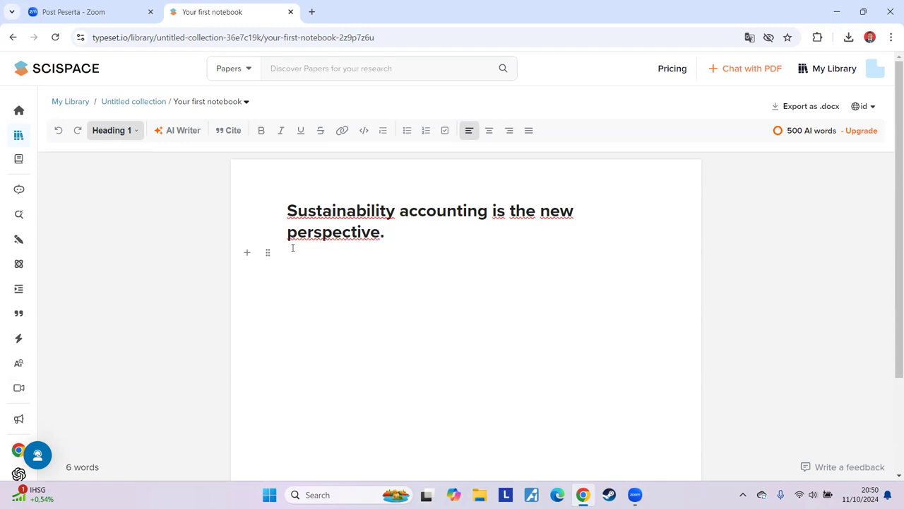
- Extend the heading by accepting the autocomplete sentence on integrating environmental, social and governance factors into financial reporting
{"action": "key", "text": "Return"}
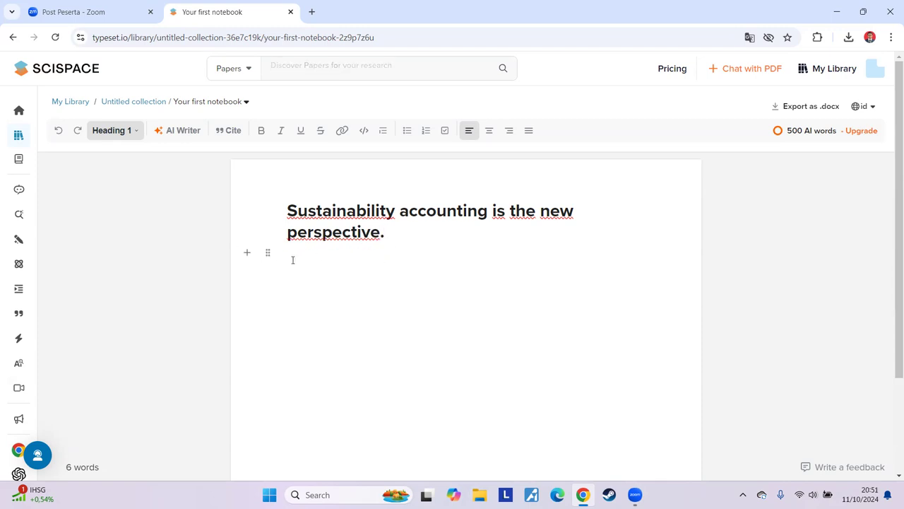
{"action": "left_click", "coordinate": [395, 236]}
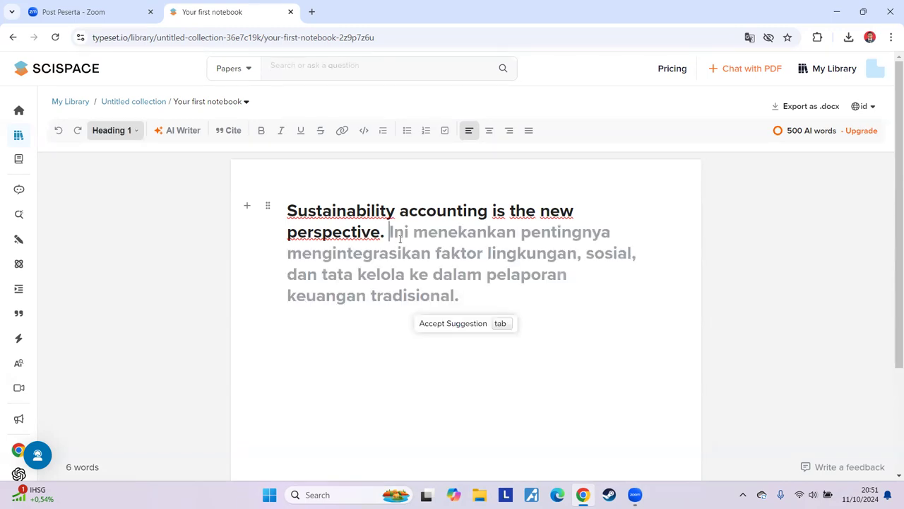
{"action": "left_click", "coordinate": [453, 325]}
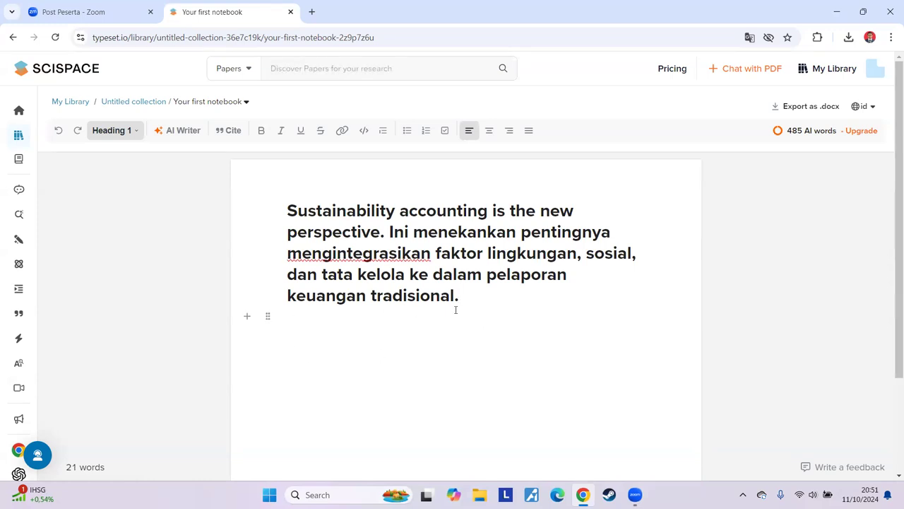
{"action": "left_click", "coordinate": [247, 317]}
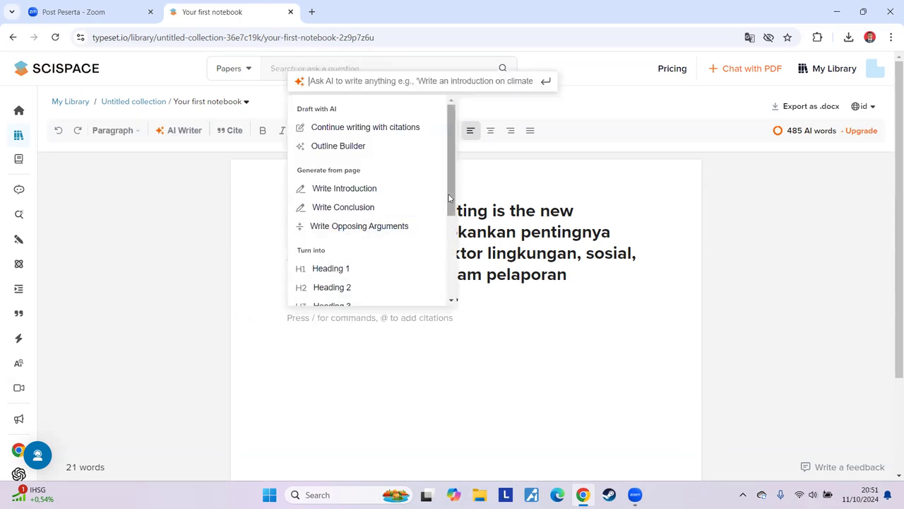
{"action": "mouse_move", "coordinate": [450, 195]}
{"action": "left_mouse_down"}
{"action": "mouse_move", "coordinate": [452, 222]}
{"action": "mouse_move", "coordinate": [452, 192]}
{"action": "left_mouse_up"}
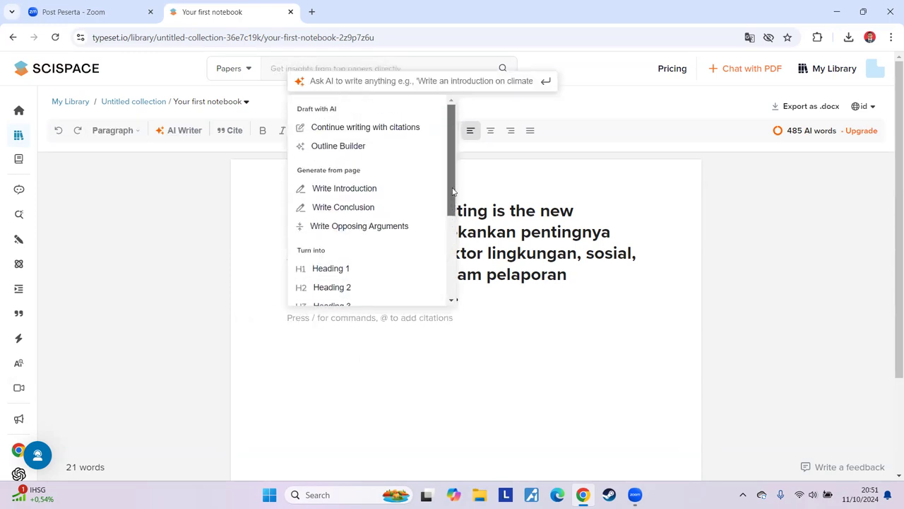
{"action": "left_click", "coordinate": [498, 297]}
{"action": "left_click", "coordinate": [489, 298]}
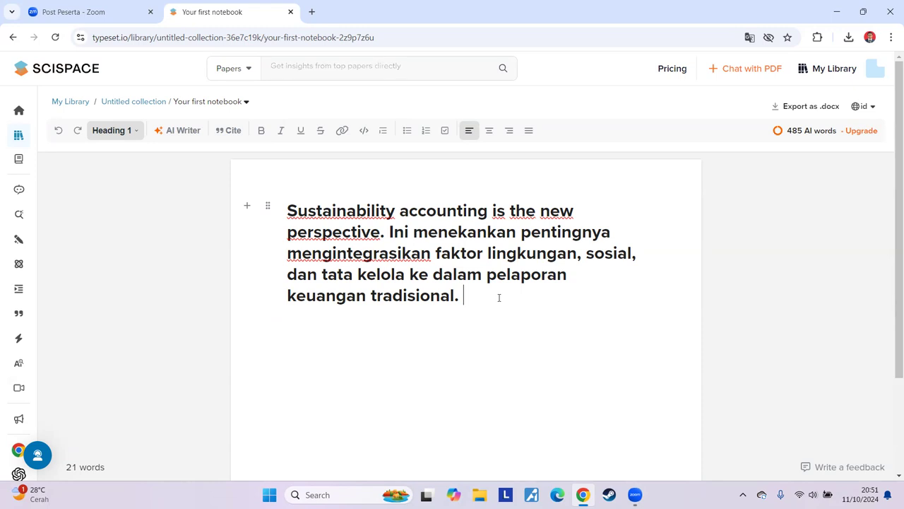
- Generate an introduction from the page with the Write Introduction AI command below the heading and accept the text
{"action": "key", "text": "Return"}
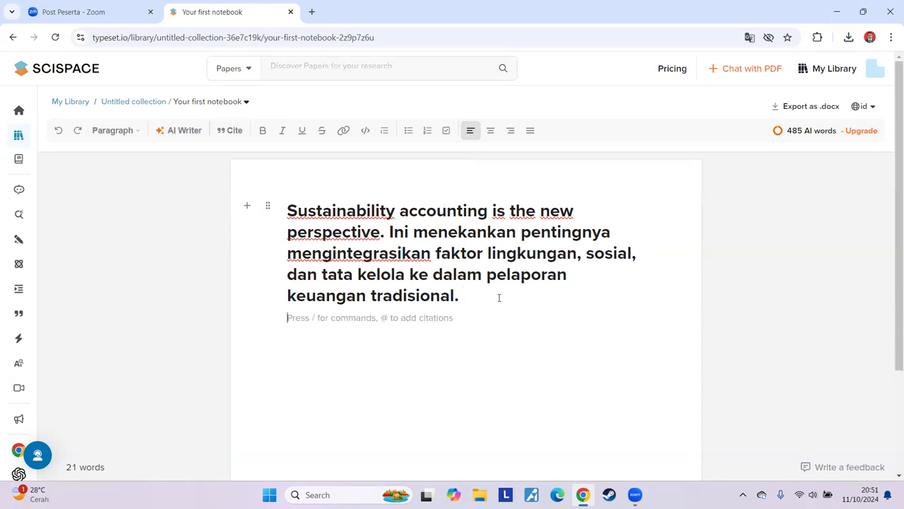
{"action": "key", "text": "space"}
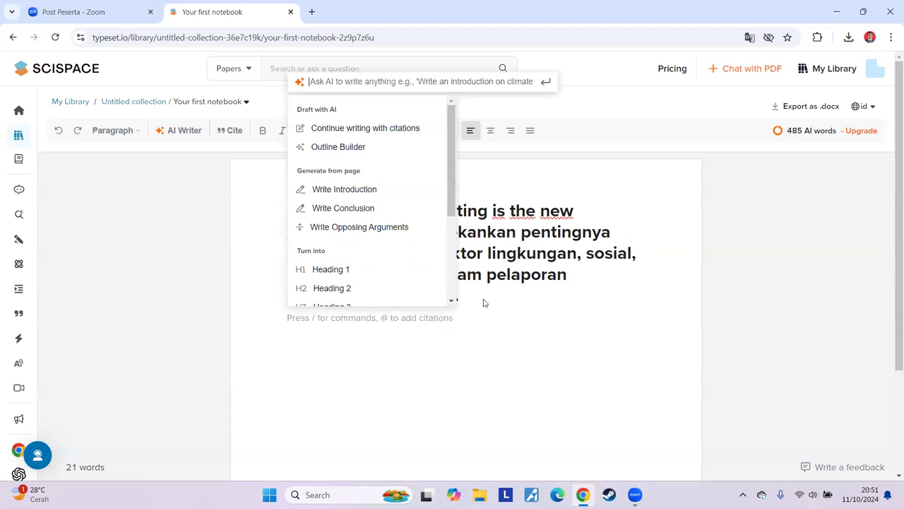
{"action": "left_click", "coordinate": [368, 192]}
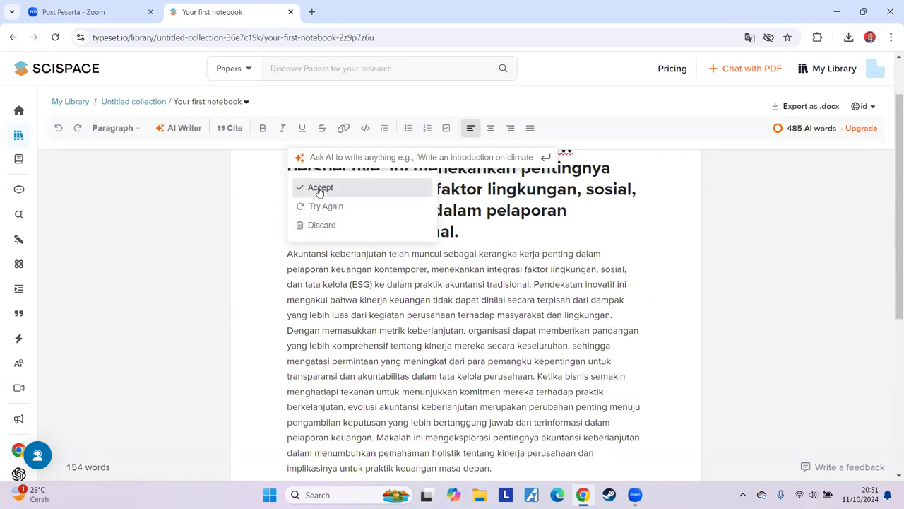
{"action": "scroll", "coordinate": [510, 361], "scroll_direction": "down", "scroll_amount": 1}
{"action": "scroll", "coordinate": [452, 332], "scroll_direction": "up", "scroll_amount": 2}
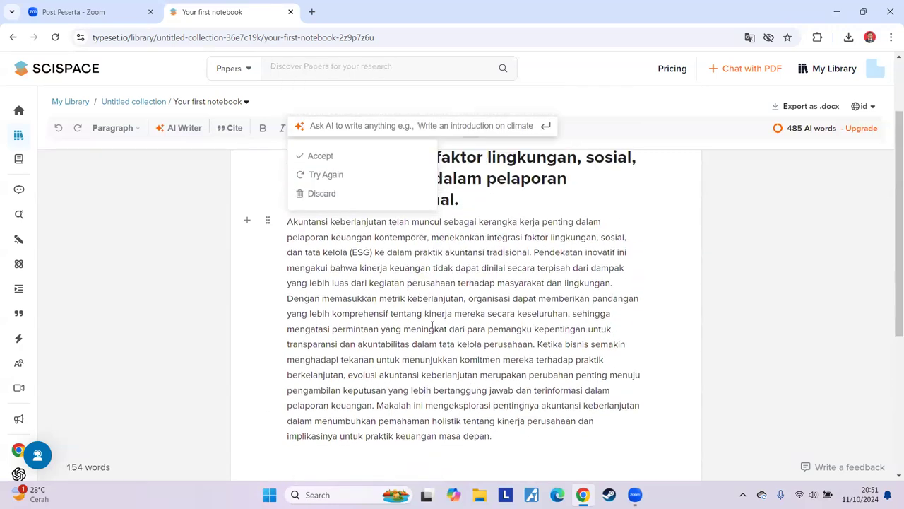
{"action": "left_click", "coordinate": [326, 247]}
- Add the suggested autocomplete sentence beginning "Pendekatan ini tidak hanya" to the end of the introduction
{"action": "scroll", "coordinate": [438, 311], "scroll_direction": "down", "scroll_amount": 3}
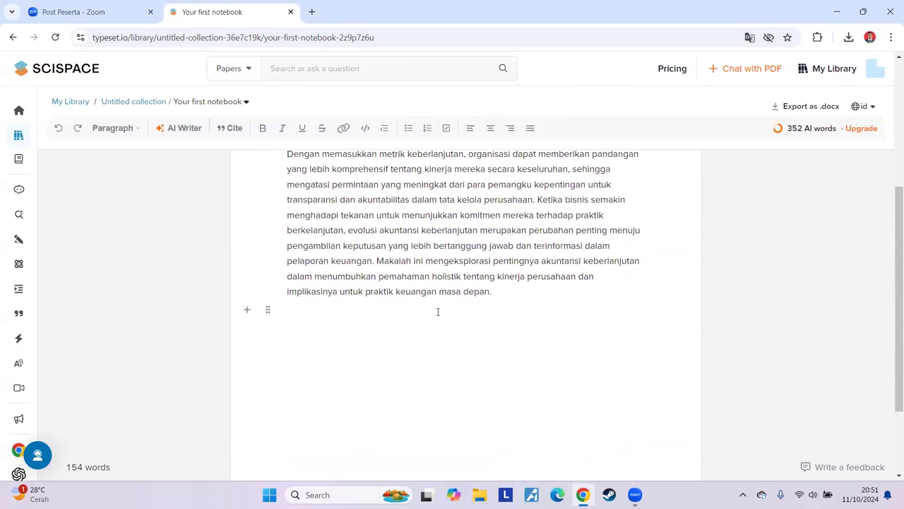
{"action": "left_click", "coordinate": [510, 293]}
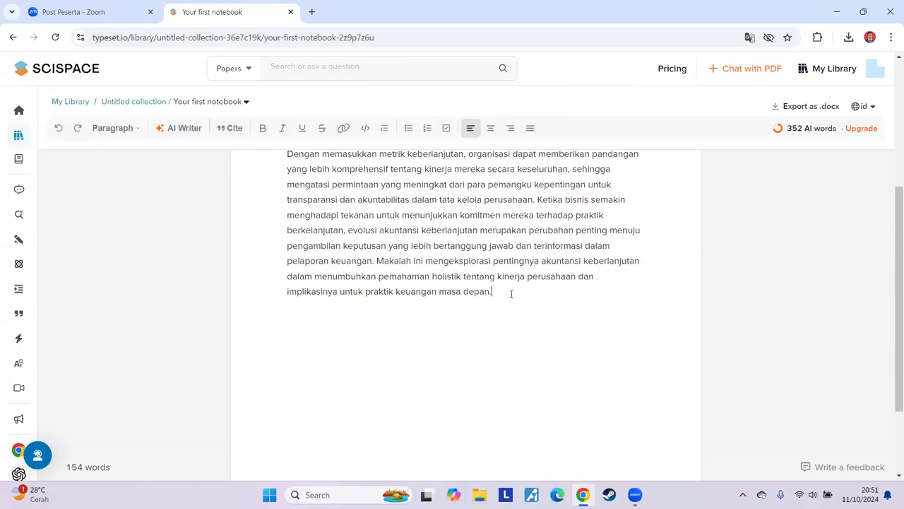
{"action": "scroll", "coordinate": [602, 338], "scroll_direction": "up", "scroll_amount": 2}
{"action": "scroll", "coordinate": [601, 337], "scroll_direction": "up", "scroll_amount": 1}
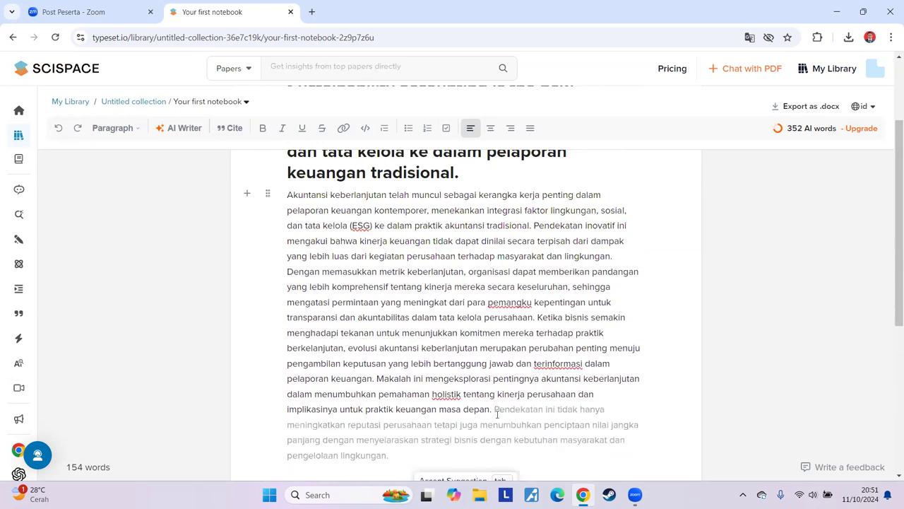
{"action": "scroll", "coordinate": [495, 466], "scroll_direction": "down", "scroll_amount": 3}
{"action": "left_click", "coordinate": [456, 364]}
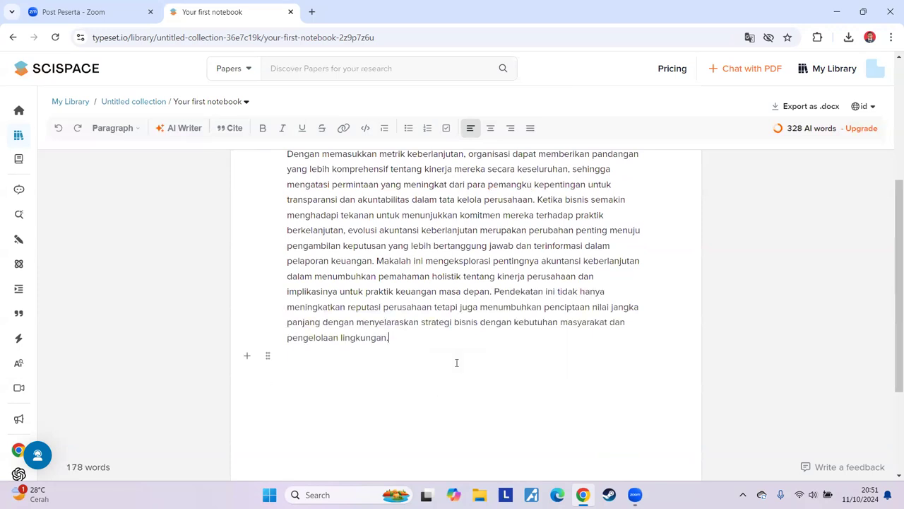
- Check the remaining AI words and accept the next suggestion, beginning "Penyelarasan ini menumbuhkan budaya", at the end of the introduction
{"action": "scroll", "coordinate": [484, 346], "scroll_direction": "up", "scroll_amount": 3}
{"action": "mouse_move", "coordinate": [806, 130]}
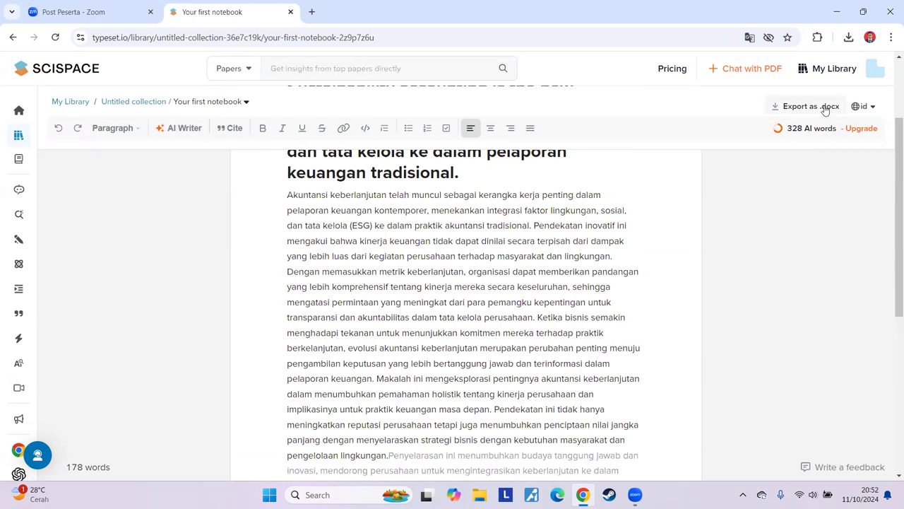
{"action": "scroll", "coordinate": [537, 311], "scroll_direction": "down", "scroll_amount": 3}
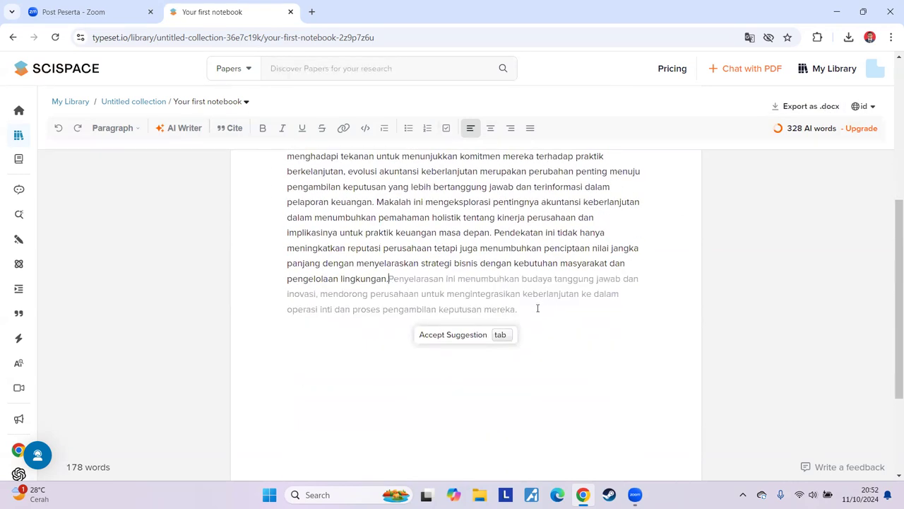
{"action": "left_click", "coordinate": [461, 340]}
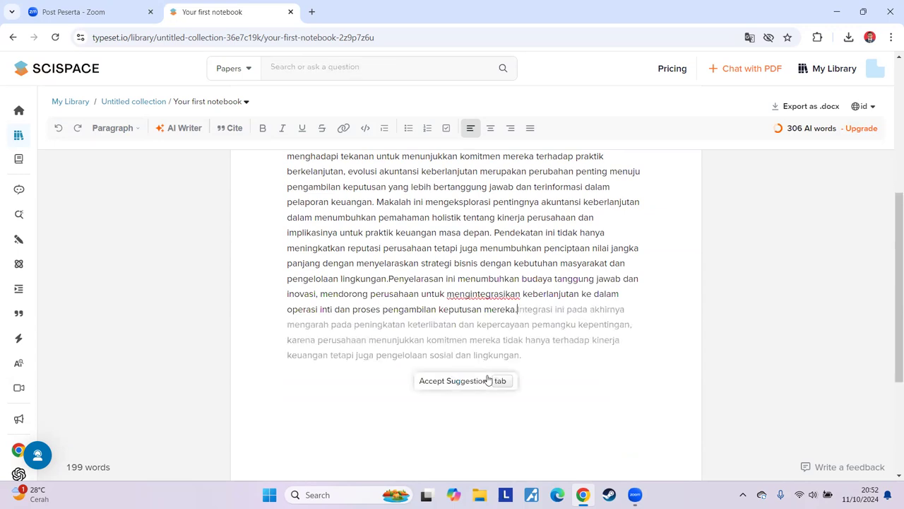
- Accept the suggested sentence beginning "Integrasi ini pada akhirnya" at the end of the introduction
{"action": "left_click", "coordinate": [472, 383]}
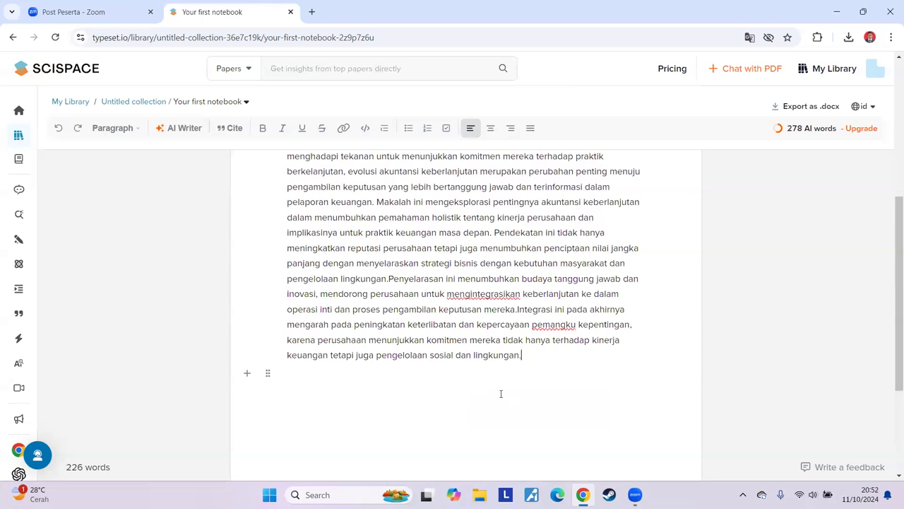
{"action": "scroll", "coordinate": [507, 378], "scroll_direction": "up", "scroll_amount": 5}
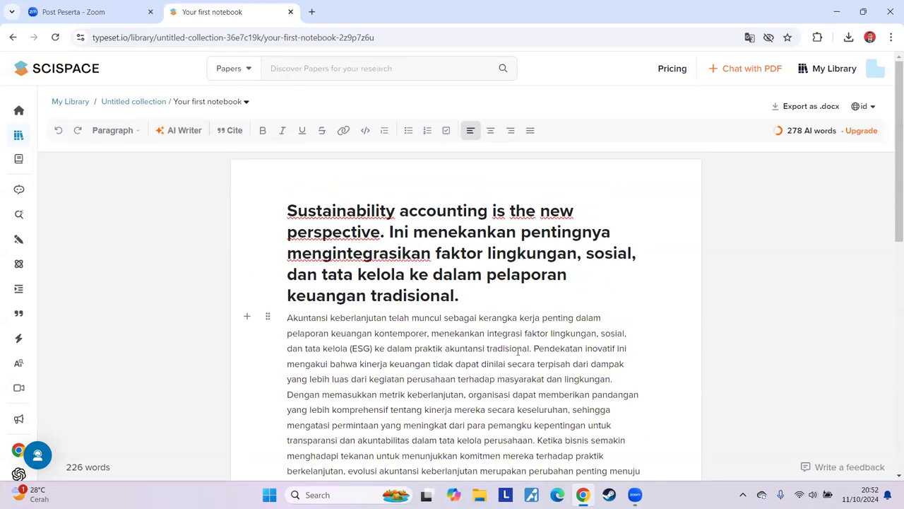
- Accept the next suggestion, beginning "Pendekatan holistik ini", and delete that sentence from the introduction
{"action": "scroll", "coordinate": [520, 352], "scroll_direction": "down", "scroll_amount": 8}
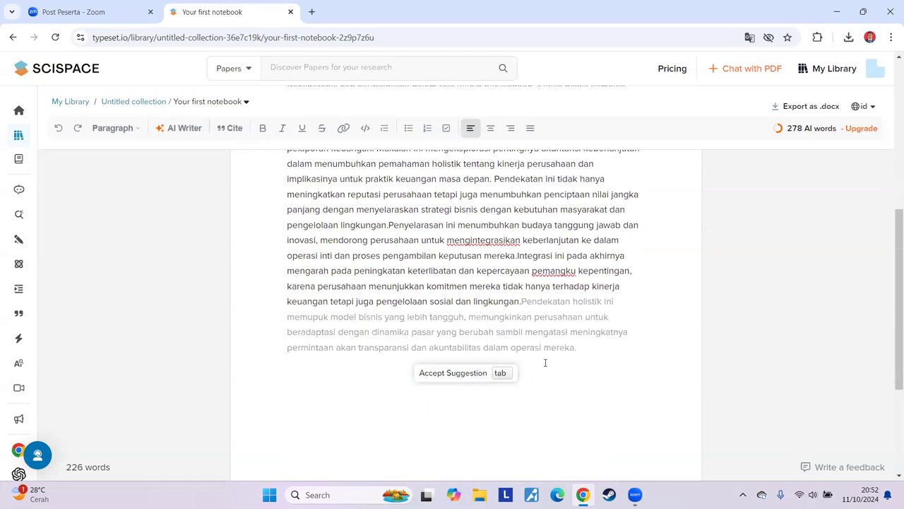
{"action": "left_click", "coordinate": [467, 372]}
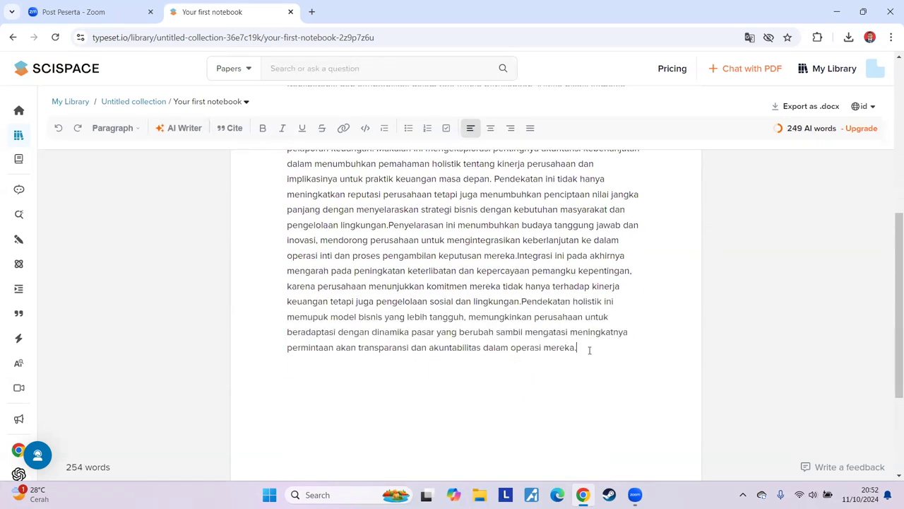
{"action": "left_click_drag", "start_coordinate": [585, 353], "coordinate": [520, 301]}
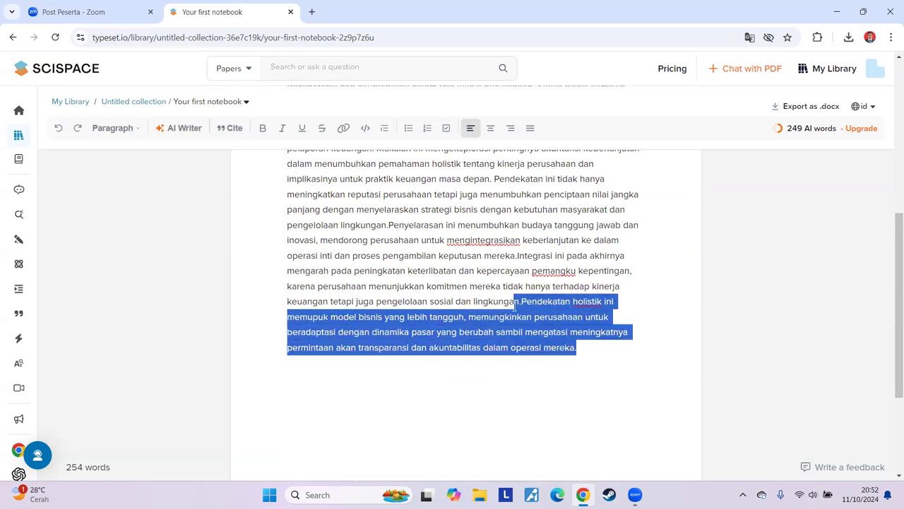
{"action": "key", "text": "BackSpace"}
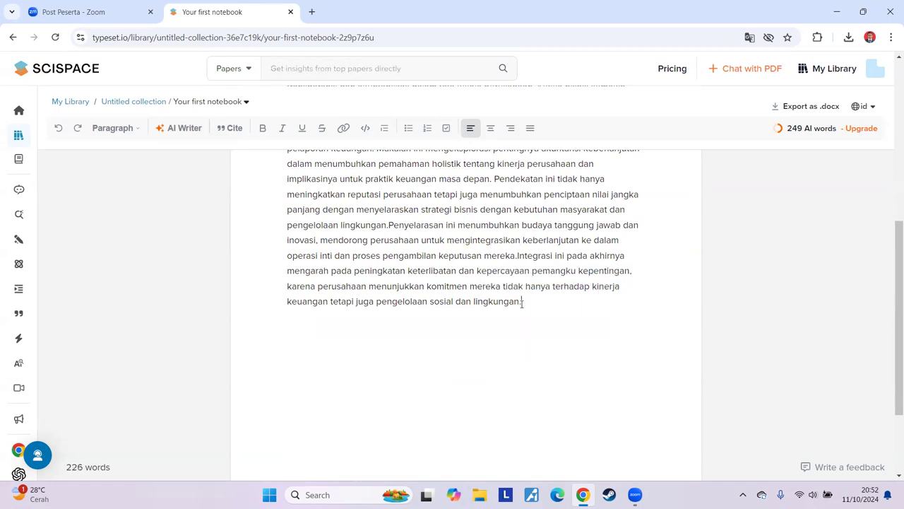
- Lengthen the introduction's last two sentences, from "Penyelarasan ini menumbuhkan" onward, with the Make Longer AI command and replace the selected text
{"action": "left_click_drag", "start_coordinate": [526, 302], "coordinate": [389, 226]}
{"action": "left_click", "coordinate": [430, 201]}
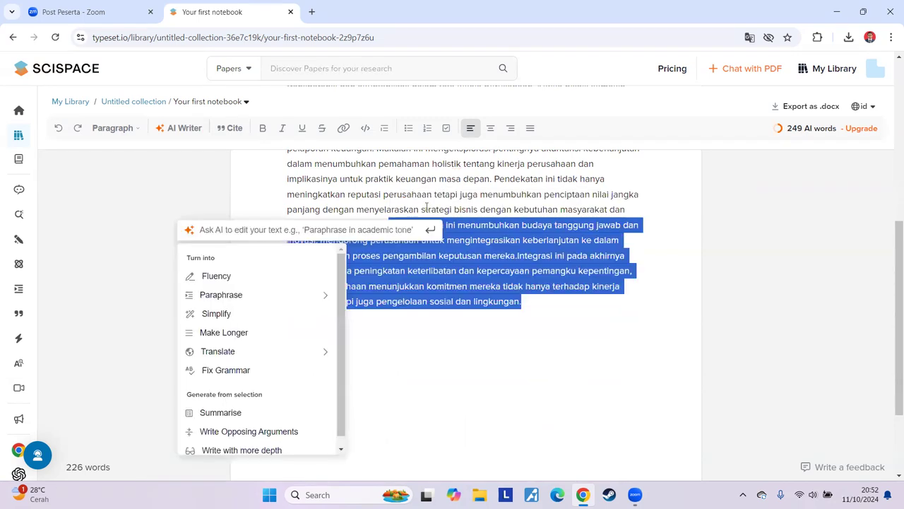
{"action": "left_click", "coordinate": [241, 337]}
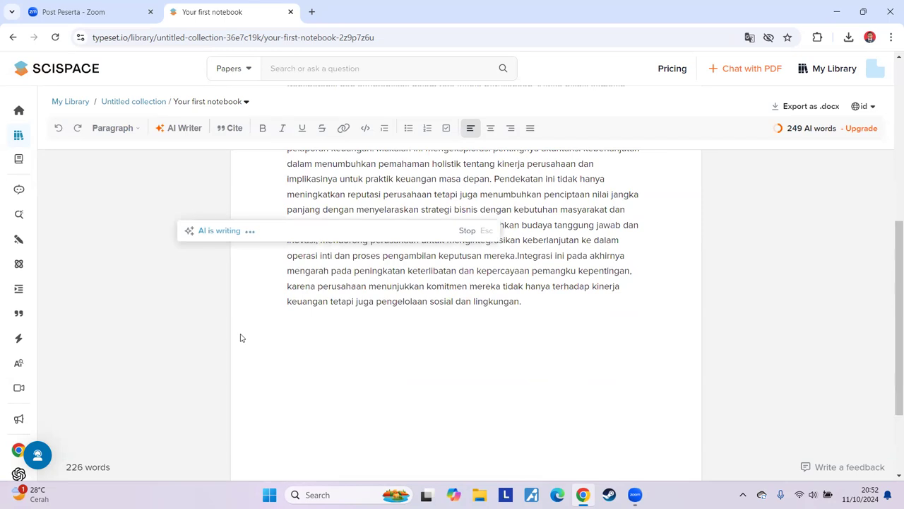
{"action": "scroll", "coordinate": [241, 335], "scroll_direction": "down", "scroll_amount": 3}
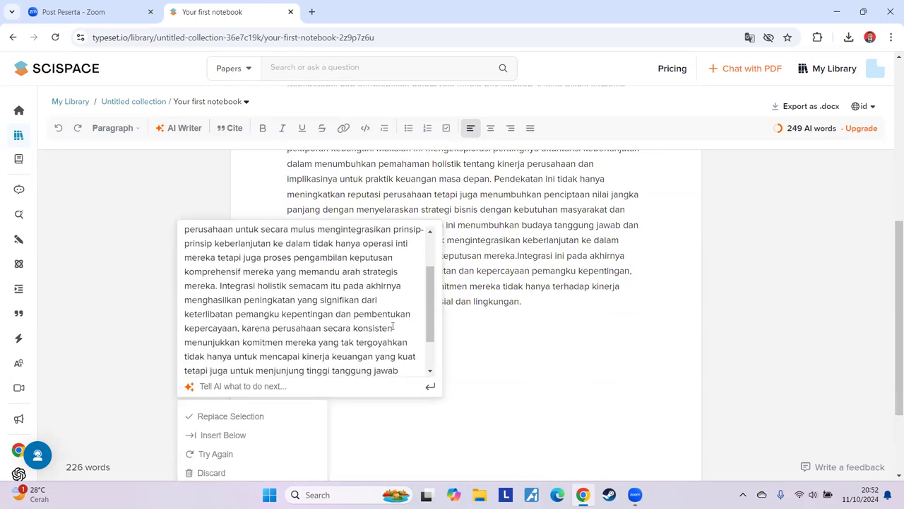
{"action": "left_click", "coordinate": [253, 425]}
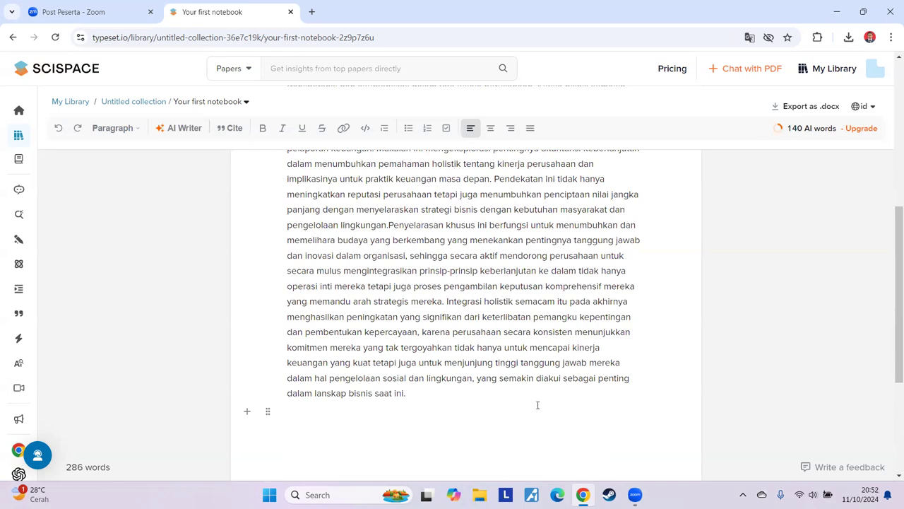
{"action": "scroll", "coordinate": [529, 389], "scroll_direction": "up", "scroll_amount": 5}
{"action": "scroll", "coordinate": [512, 351], "scroll_direction": "down", "scroll_amount": 3}
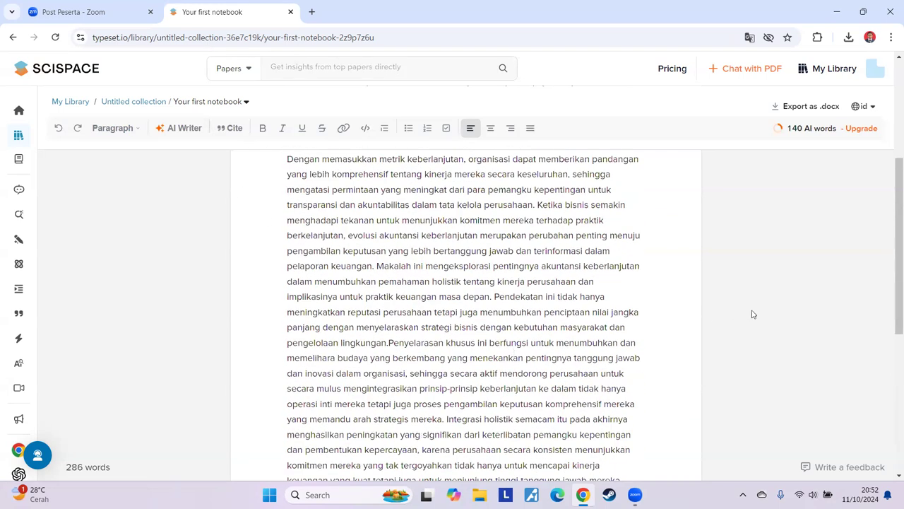
{"action": "mouse_move", "coordinate": [815, 130]}
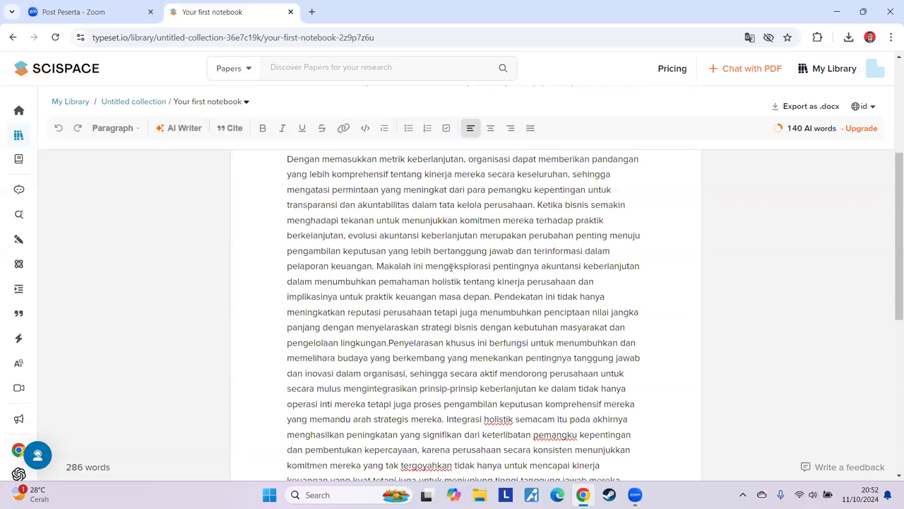
- Return to the home page, look through the available tools and open the Paraphraser
{"action": "left_click", "coordinate": [31, 116]}
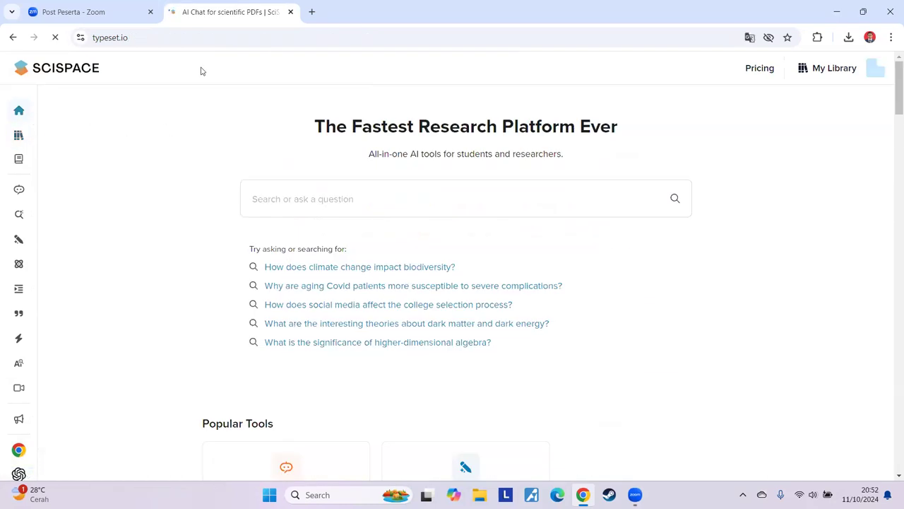
{"action": "scroll", "coordinate": [201, 310], "scroll_direction": "down", "scroll_amount": 4}
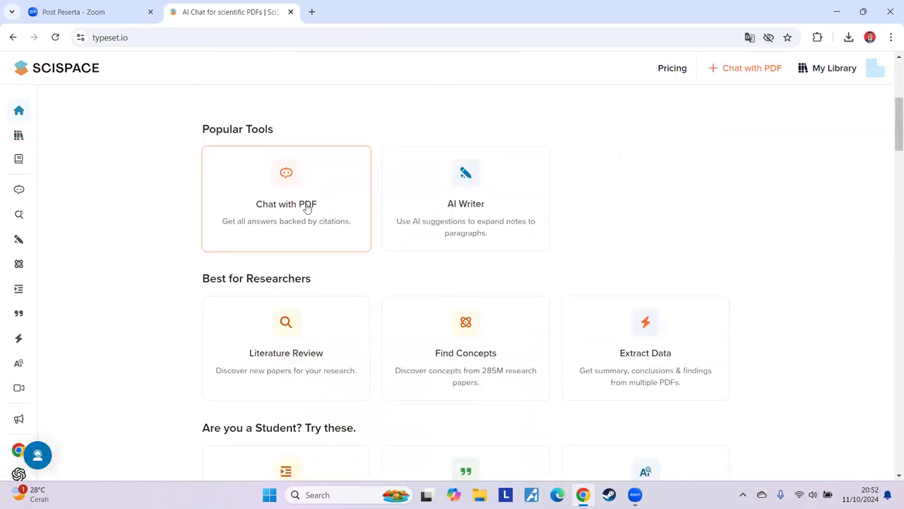
{"action": "scroll", "coordinate": [440, 231], "scroll_direction": "down", "scroll_amount": 2}
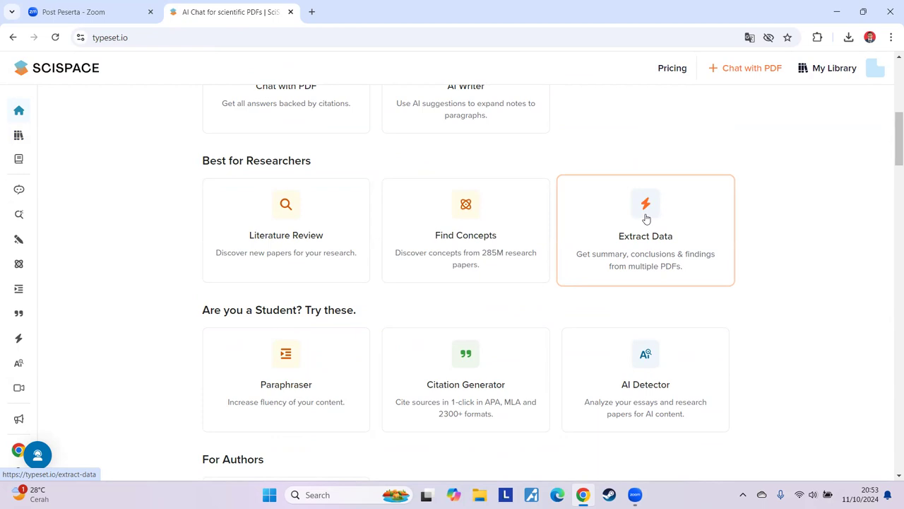
{"action": "scroll", "coordinate": [645, 217], "scroll_direction": "down", "scroll_amount": 1}
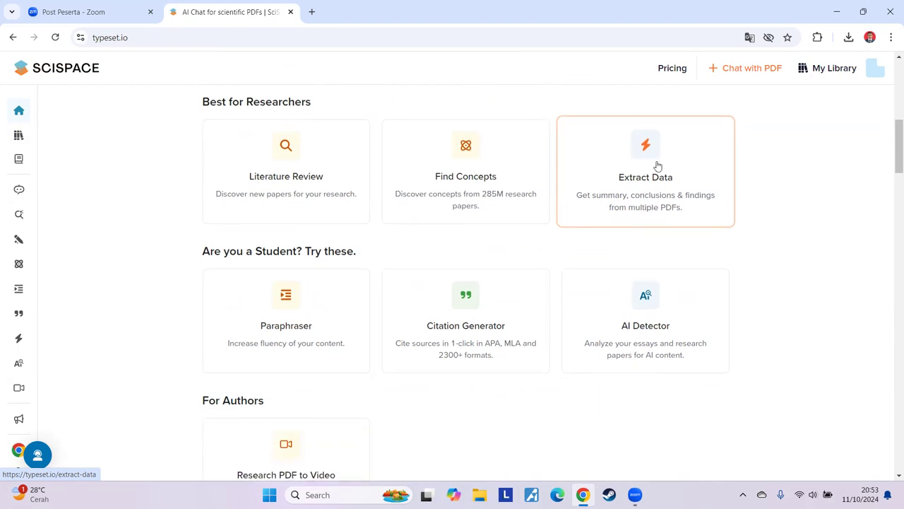
{"action": "scroll", "coordinate": [667, 163], "scroll_direction": "down", "scroll_amount": 1}
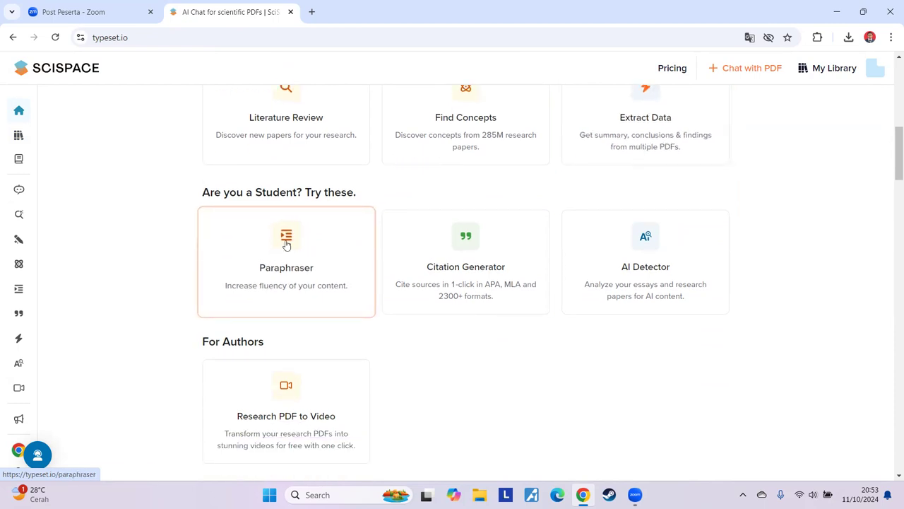
{"action": "left_click", "coordinate": [286, 244]}
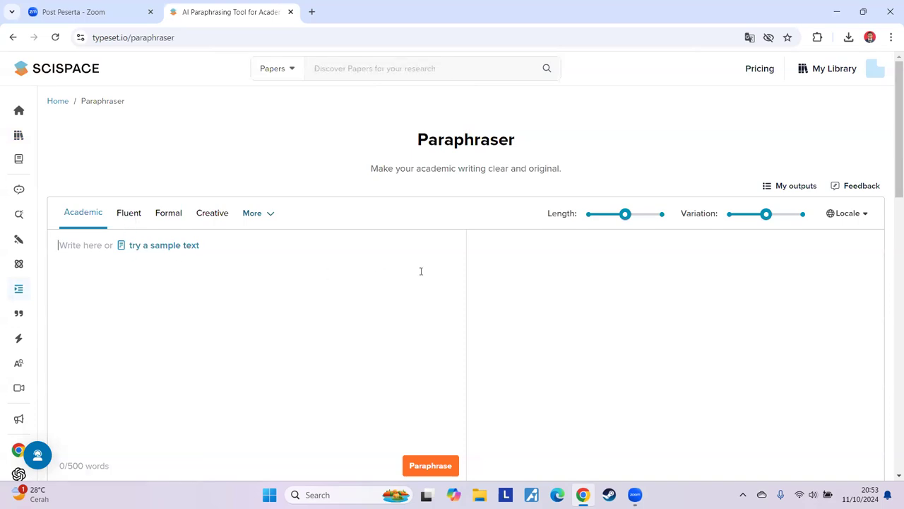
- Examine the Paraphraser's locale choices and its full list of additional writing tones
{"action": "scroll", "coordinate": [594, 275], "scroll_direction": "down", "scroll_amount": 1}
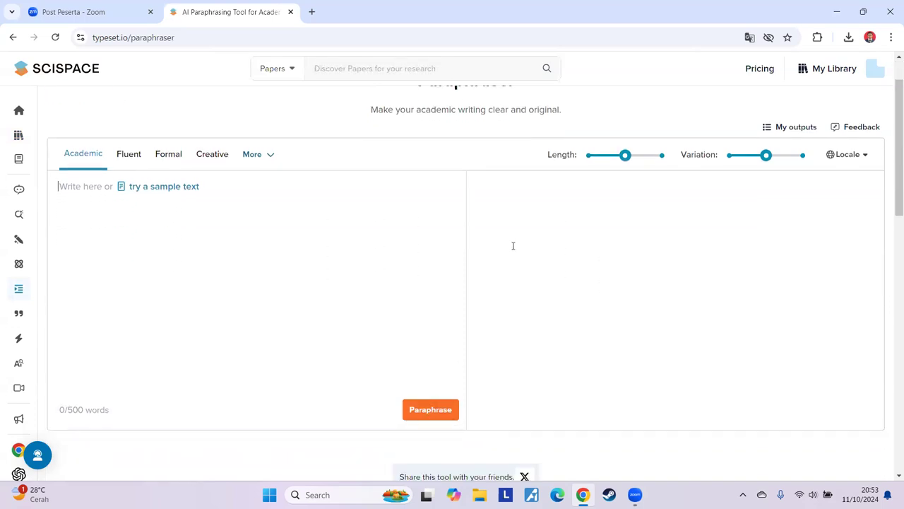
{"action": "left_click", "coordinate": [864, 159]}
{"action": "left_click", "coordinate": [643, 227]}
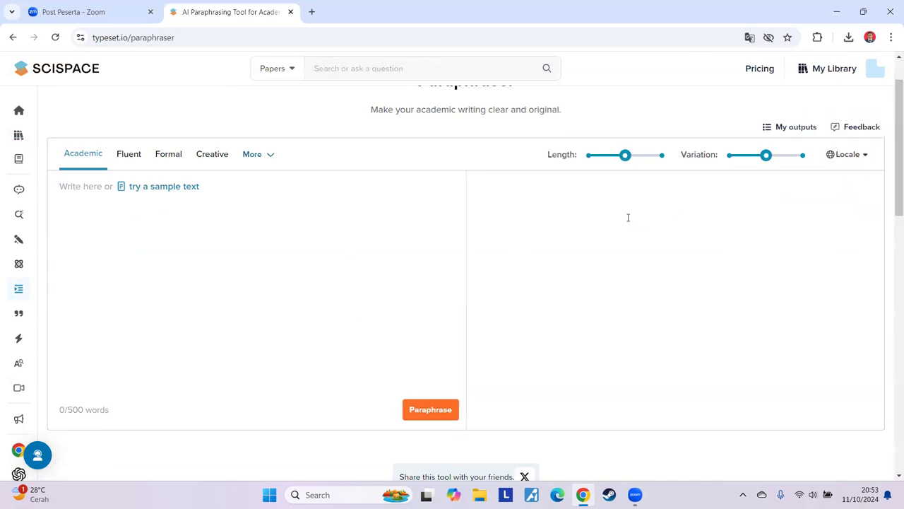
{"action": "left_click", "coordinate": [267, 154]}
{"action": "scroll", "coordinate": [272, 204], "scroll_direction": "down", "scroll_amount": 2}
{"action": "scroll", "coordinate": [278, 197], "scroll_direction": "up", "scroll_amount": 2}
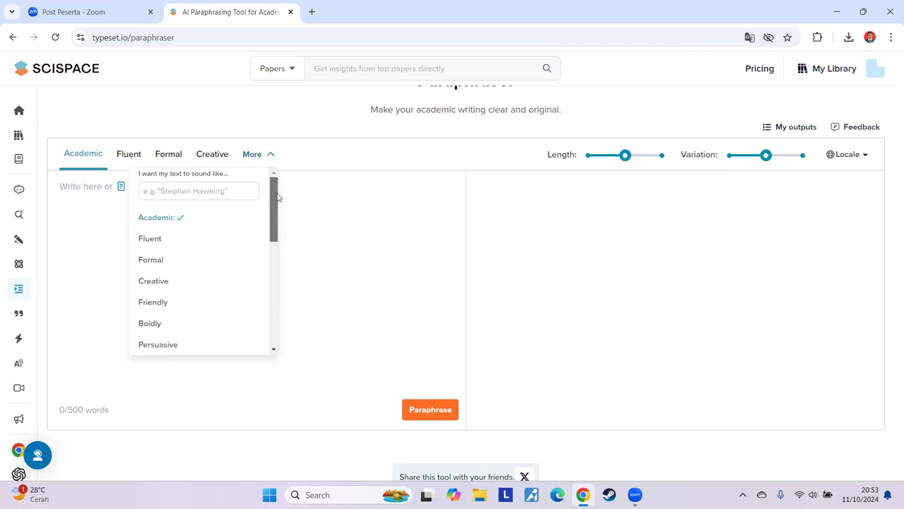
{"action": "left_click_drag", "start_coordinate": [278, 205], "coordinate": [281, 276]}
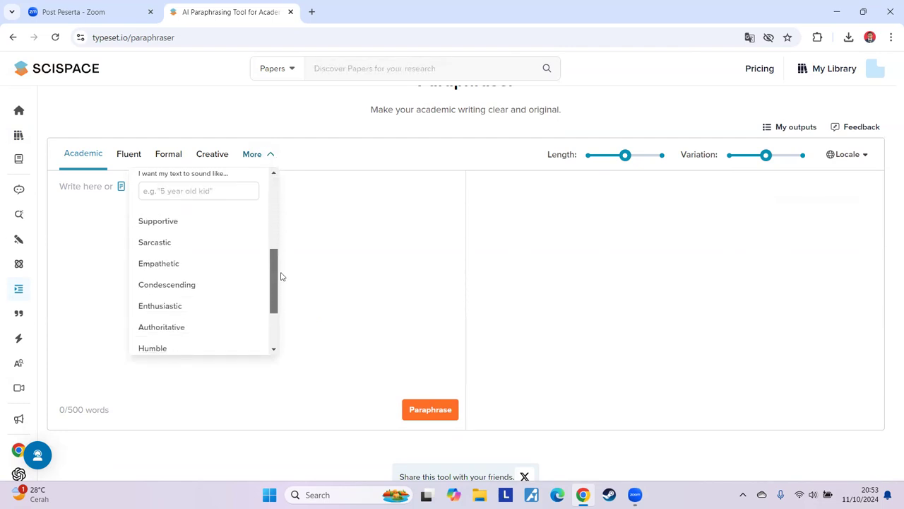
{"action": "left_click", "coordinate": [366, 250]}
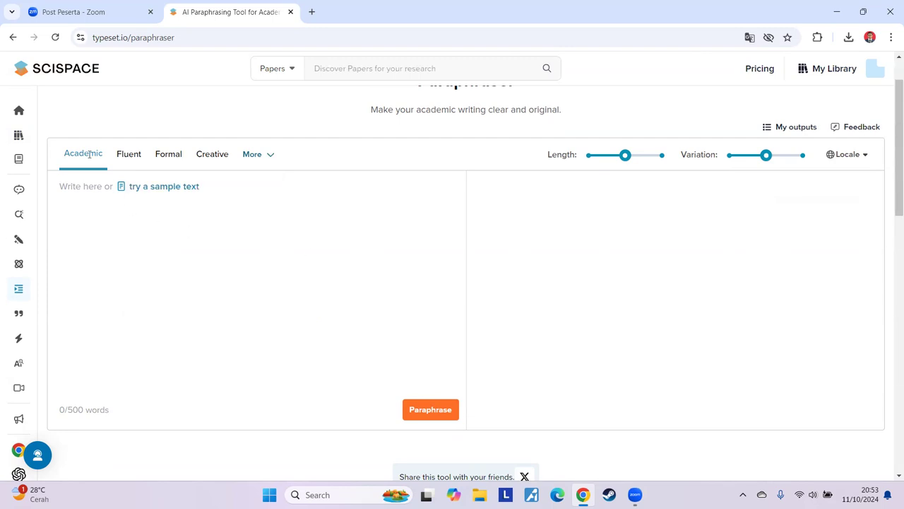
- Load the sample text on artificial intelligence and paraphrase it in the Academic style
{"action": "left_click", "coordinate": [170, 188]}
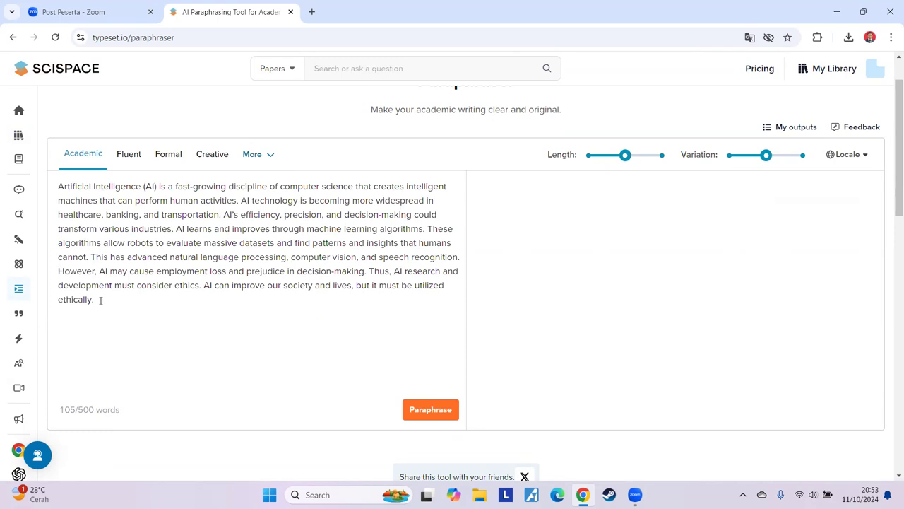
{"action": "left_click_drag", "start_coordinate": [56, 185], "coordinate": [100, 304]}
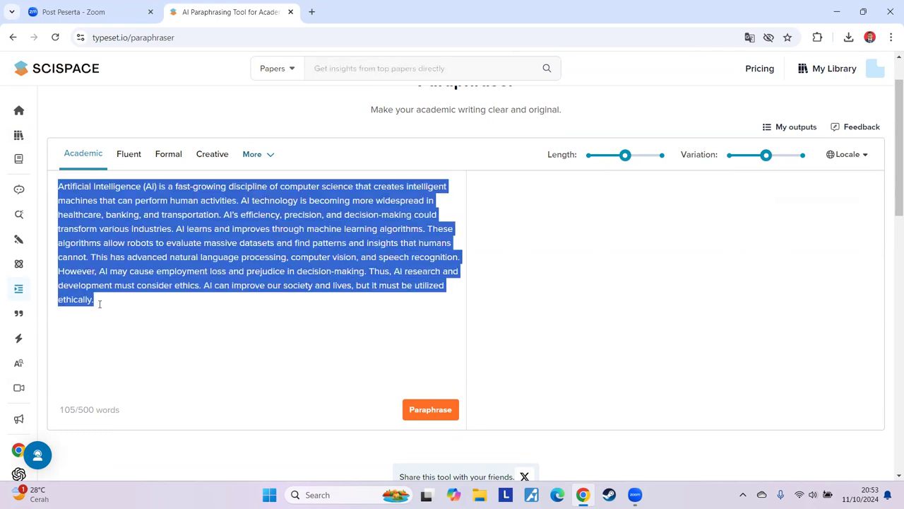
{"action": "left_click", "coordinate": [122, 305]}
{"action": "left_click", "coordinate": [440, 413]}
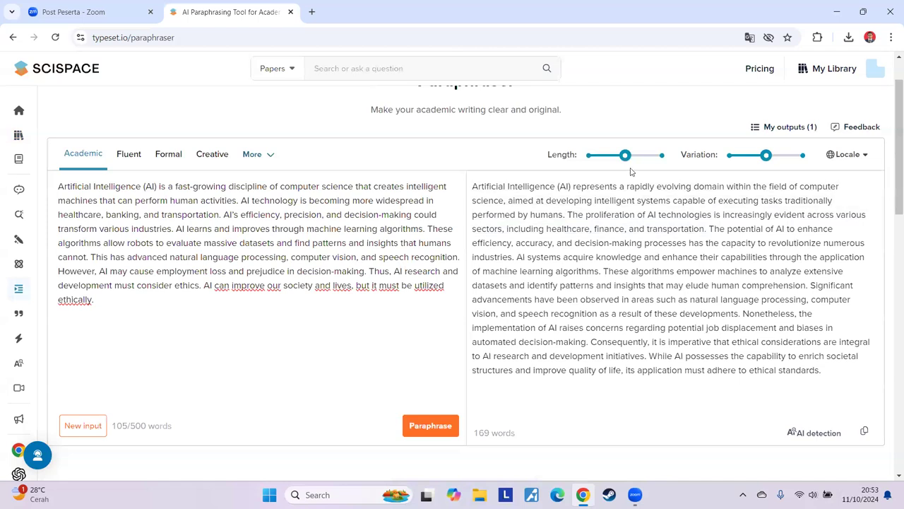
- Set the length to its maximum and the variation to More changes, paraphrase the sample text again and review the new version
{"action": "mouse_move", "coordinate": [627, 161]}
{"action": "left_click", "coordinate": [650, 161]}
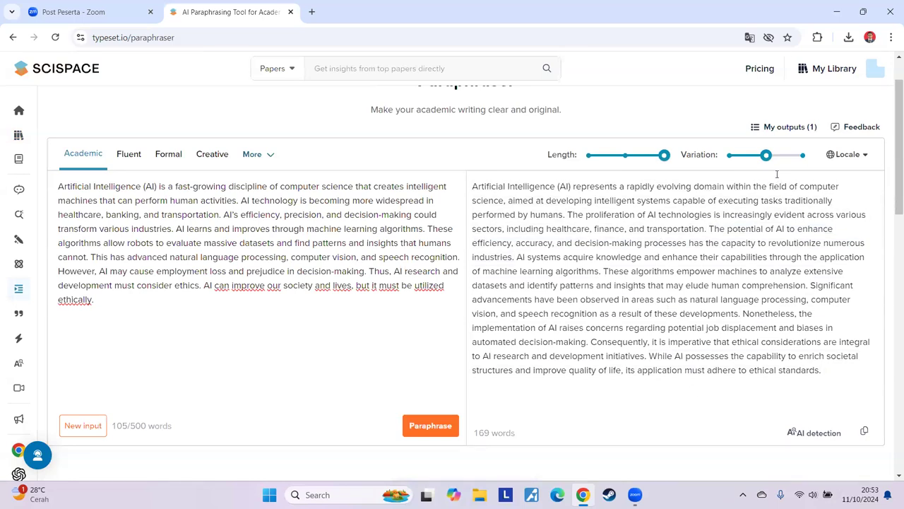
{"action": "mouse_move", "coordinate": [776, 163]}
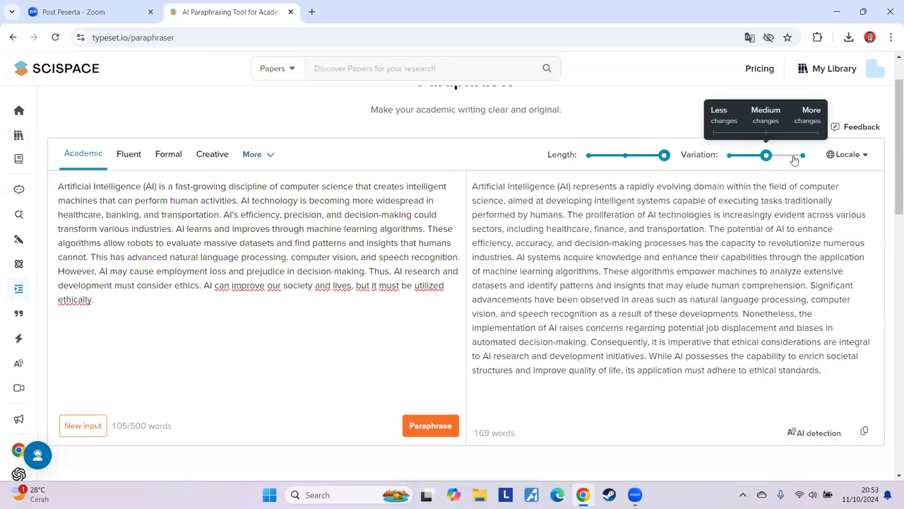
{"action": "left_click", "coordinate": [803, 154]}
{"action": "scroll", "coordinate": [622, 340], "scroll_direction": "down", "scroll_amount": 2}
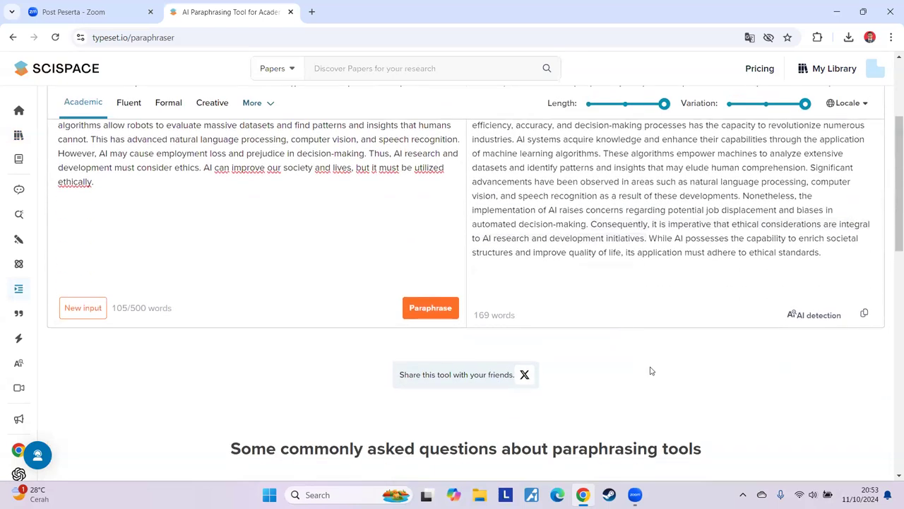
{"action": "scroll", "coordinate": [650, 370], "scroll_direction": "up", "scroll_amount": 2}
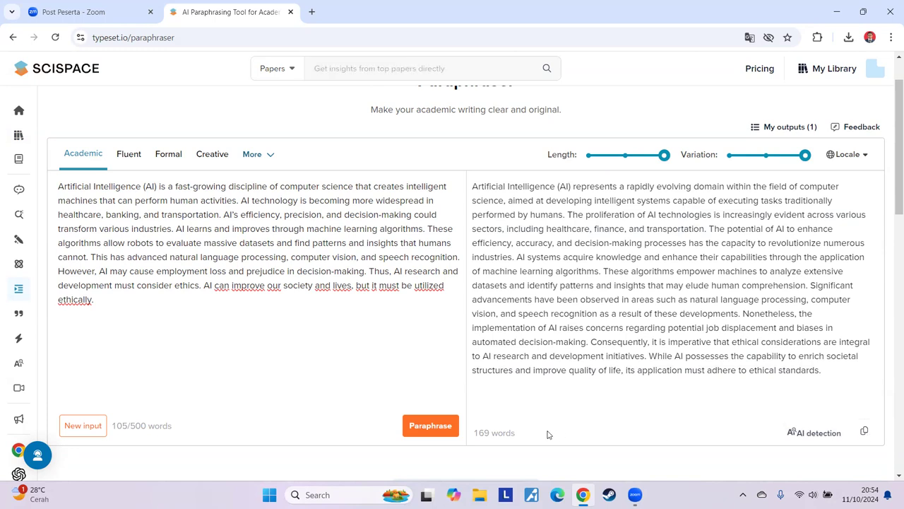
{"action": "left_click", "coordinate": [446, 431]}
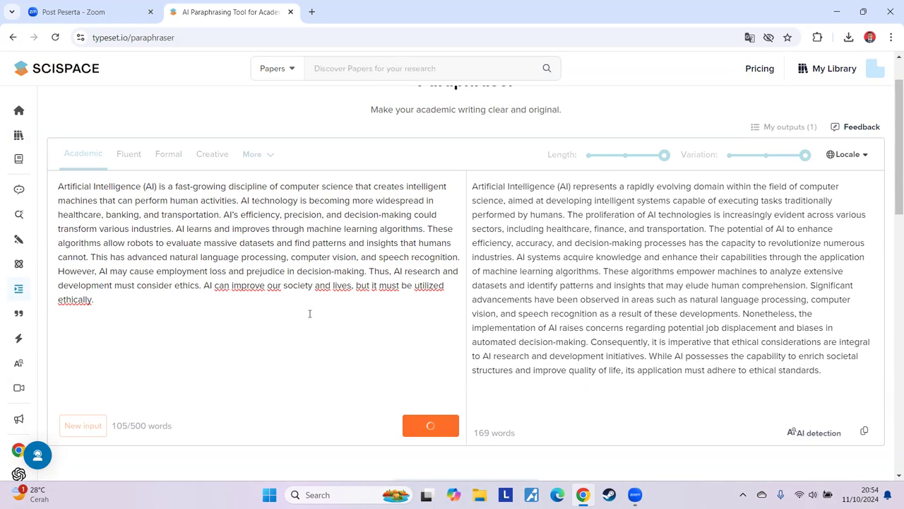
{"action": "scroll", "coordinate": [332, 323], "scroll_direction": "down", "scroll_amount": 4}
{"action": "scroll", "coordinate": [332, 323], "scroll_direction": "up", "scroll_amount": 5}
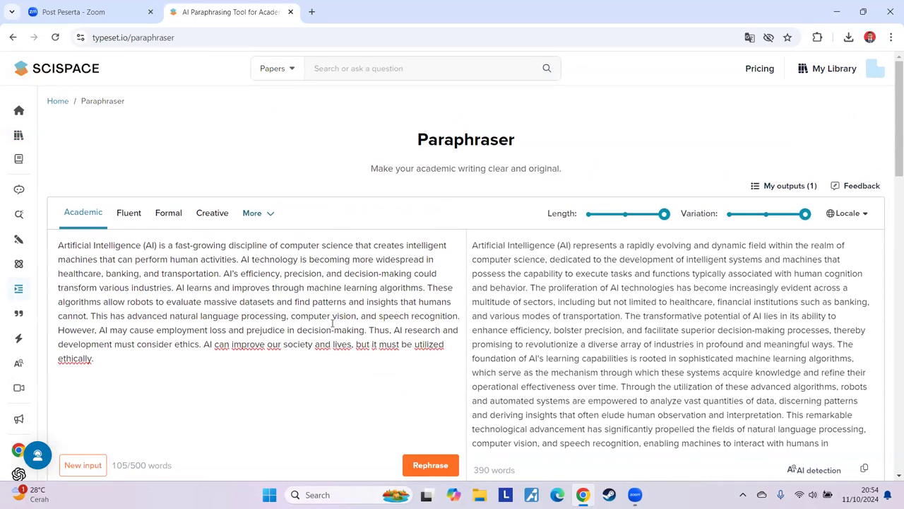
{"action": "scroll", "coordinate": [333, 322], "scroll_direction": "down", "scroll_amount": 1}
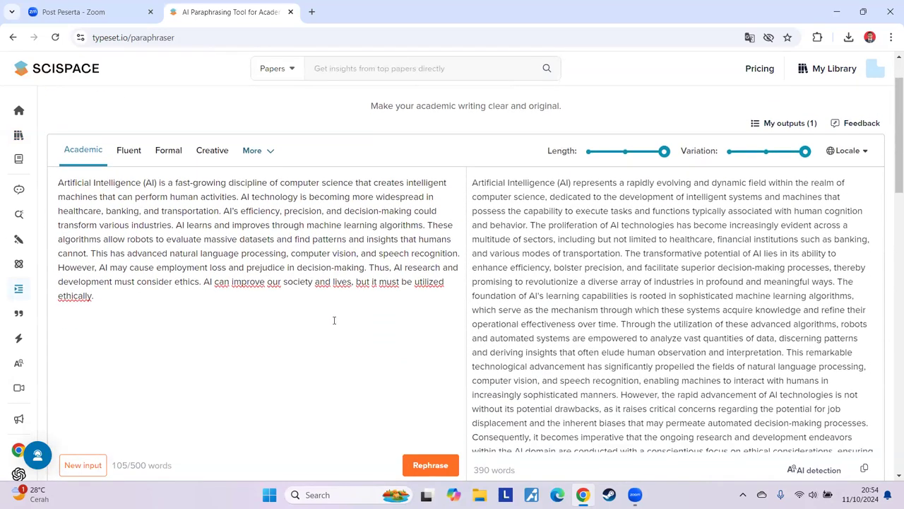
{"action": "scroll", "coordinate": [334, 320], "scroll_direction": "down", "scroll_amount": 3}
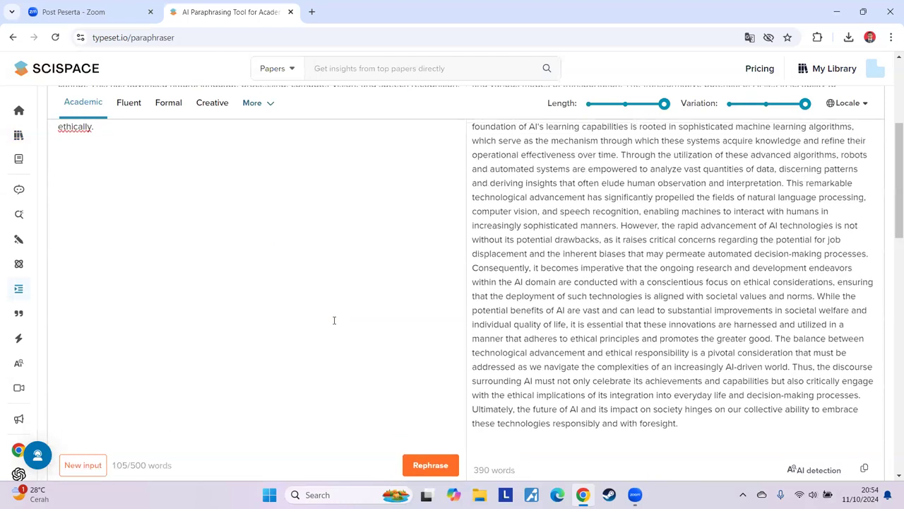
{"action": "scroll", "coordinate": [334, 320], "scroll_direction": "up", "scroll_amount": 4}
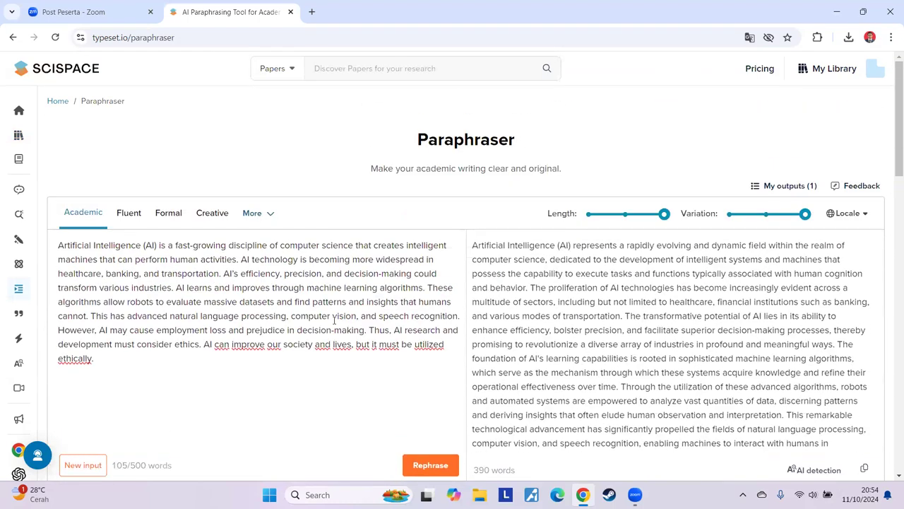
- Read through the remainder of the expanded Academic paraphrase of the artificial intelligence sample text
{"action": "scroll", "coordinate": [334, 320], "scroll_direction": "down", "scroll_amount": 1}
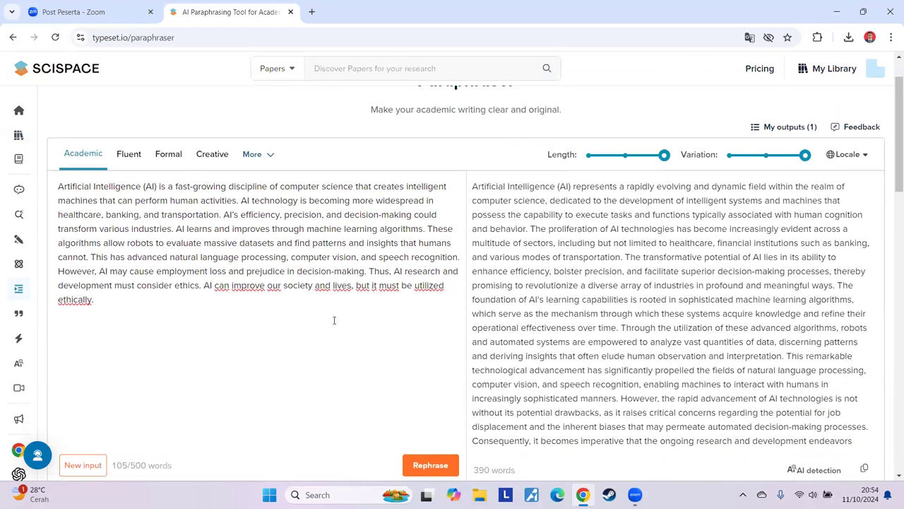
{"action": "scroll", "coordinate": [336, 318], "scroll_direction": "down", "scroll_amount": 2}
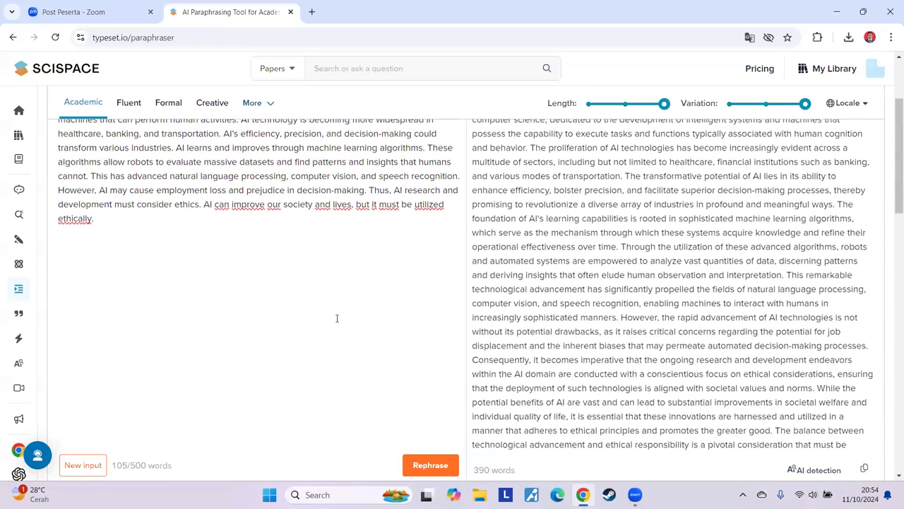
{"action": "scroll", "coordinate": [337, 318], "scroll_direction": "down", "scroll_amount": 1}
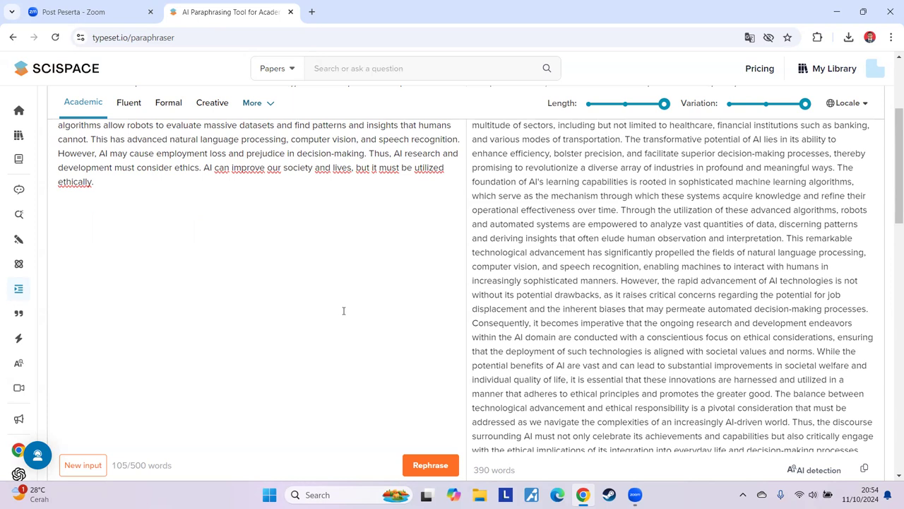
- Search the web for deepl in a new browser tab and open the DeepL Translate site from the results
{"action": "left_click", "coordinate": [312, 12]}
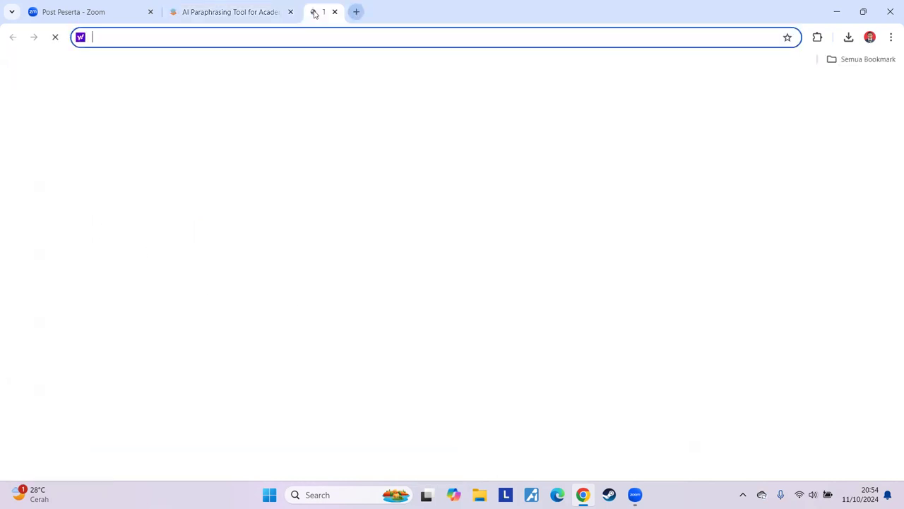
{"action": "type", "text": "dep"}
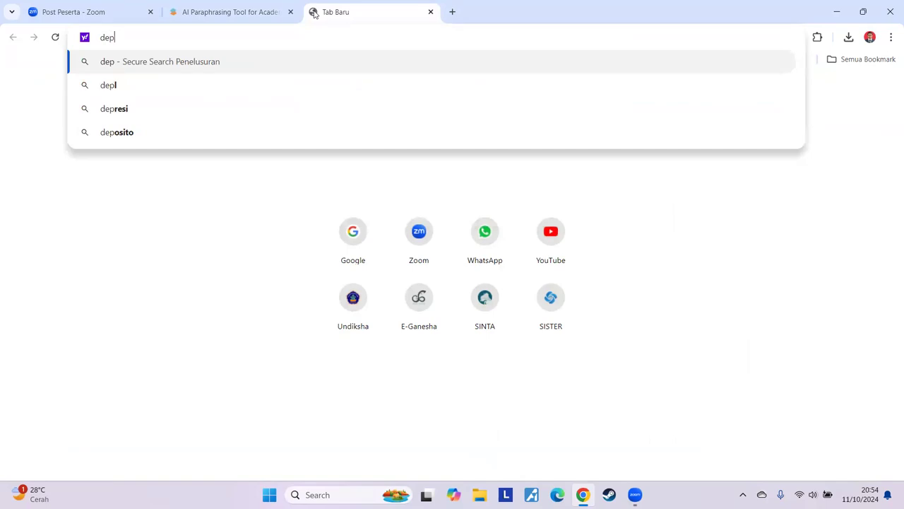
{"action": "key", "text": "BackSpace"}
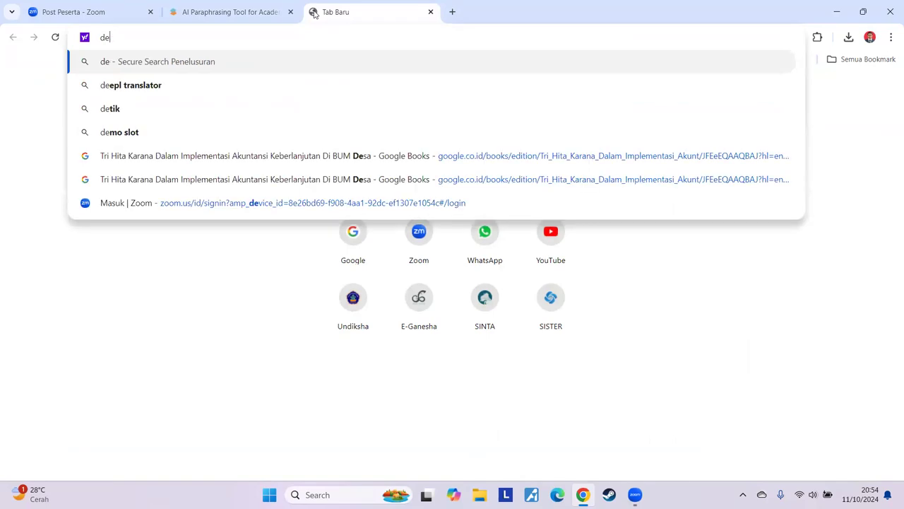
{"action": "type", "text": "p"}
{"action": "key", "text": "BackSpace"}
{"action": "type", "text": "e"}
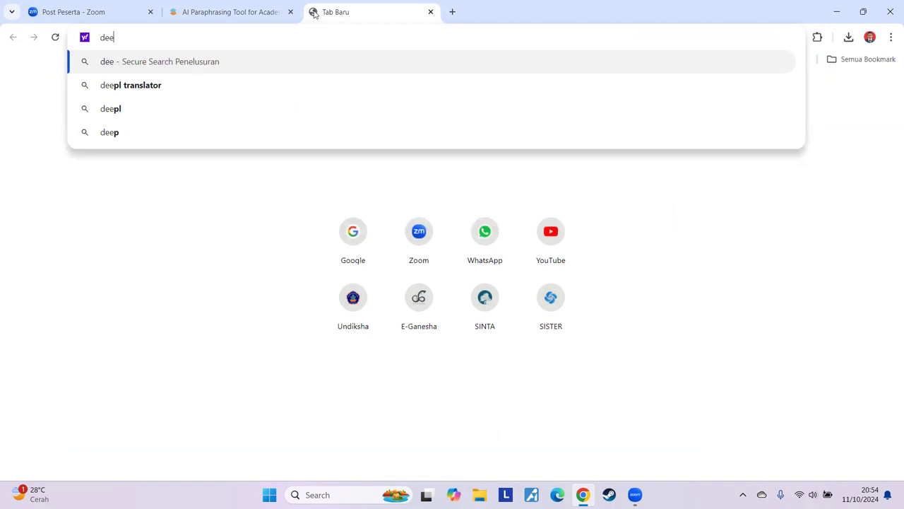
{"action": "left_click", "coordinate": [118, 113]}
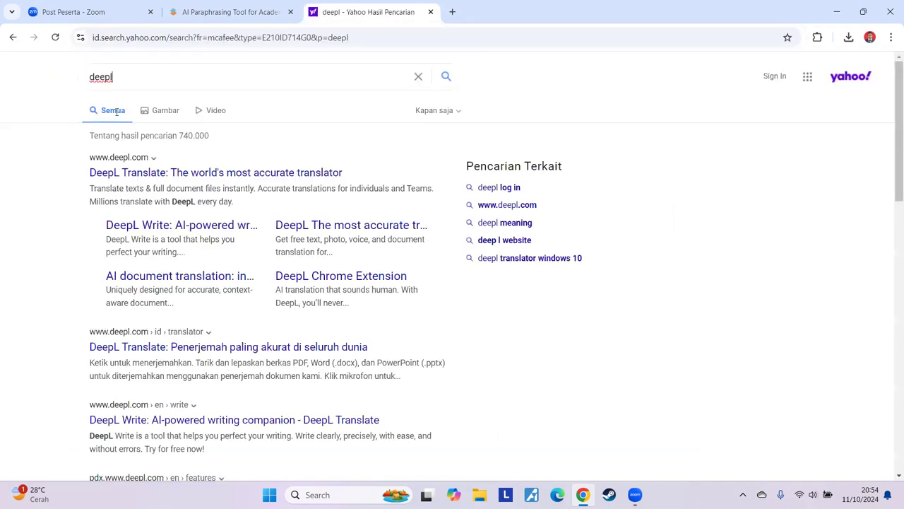
{"action": "left_click", "coordinate": [158, 174]}
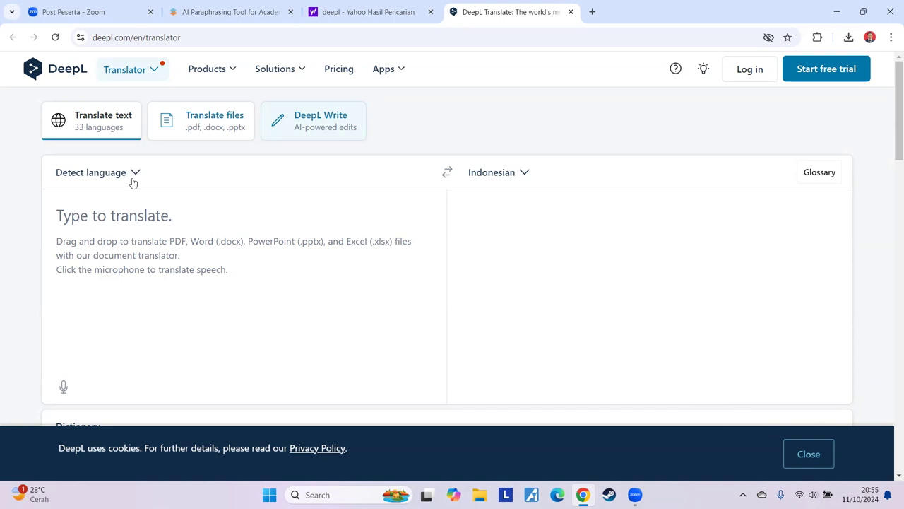
- Return to the SciSpace Paraphraser and compare the original sample text with its full paraphrased version
{"action": "left_click", "coordinate": [229, 13]}
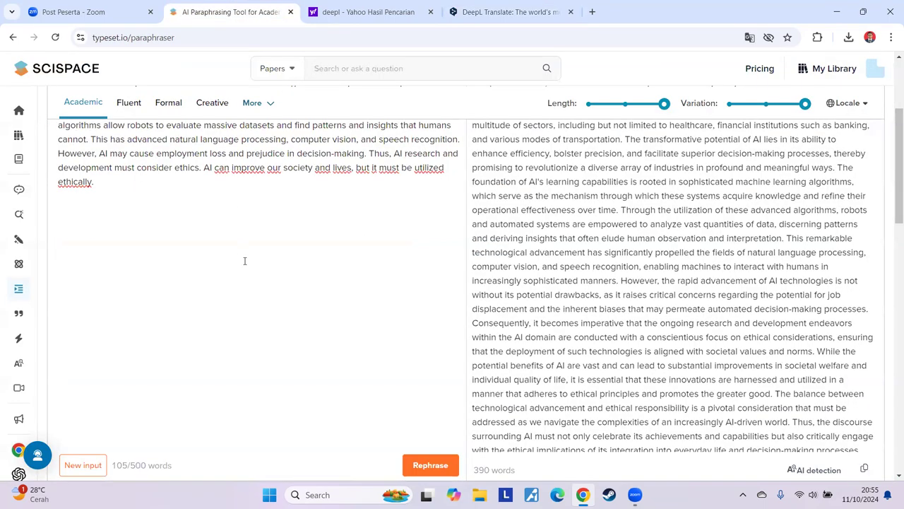
{"action": "scroll", "coordinate": [245, 261], "scroll_direction": "up", "scroll_amount": 2}
{"action": "scroll", "coordinate": [730, 311], "scroll_direction": "down", "scroll_amount": 1}
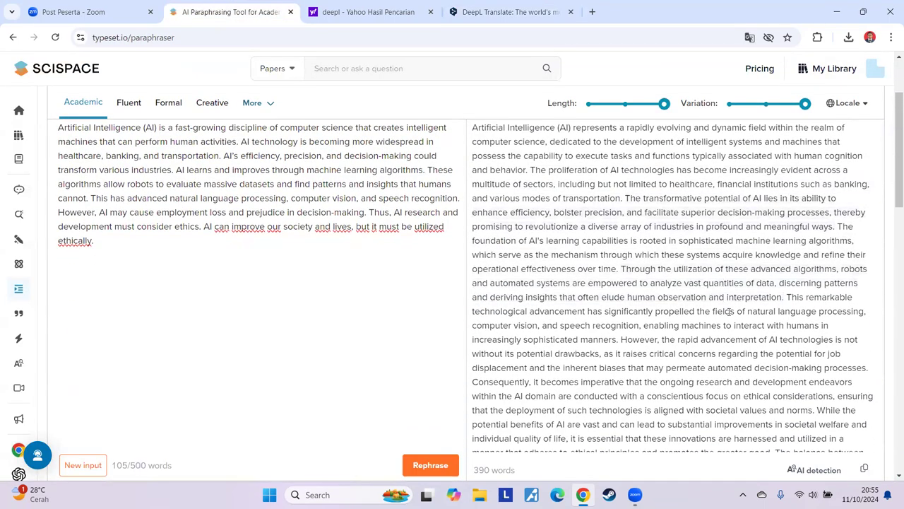
{"action": "left_click", "coordinate": [475, 13]}
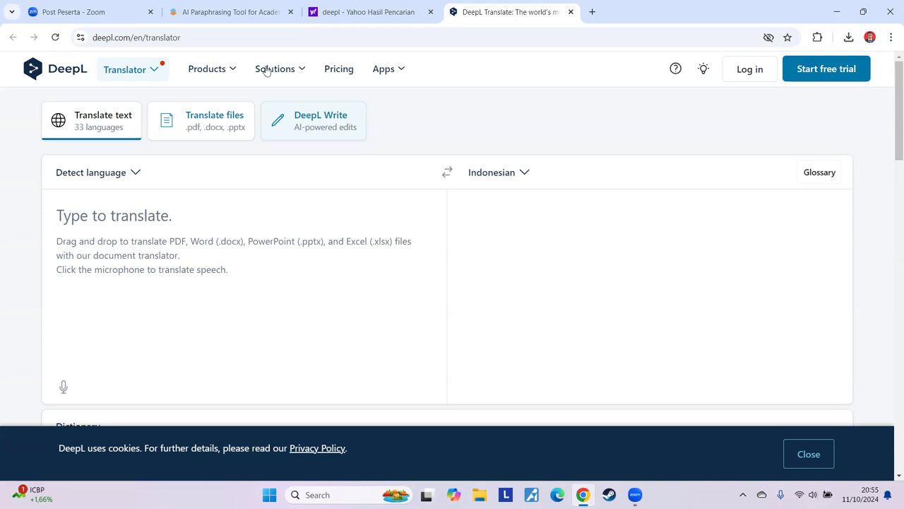
{"action": "left_click", "coordinate": [238, 12]}
{"action": "scroll", "coordinate": [118, 214], "scroll_direction": "up", "scroll_amount": 1}
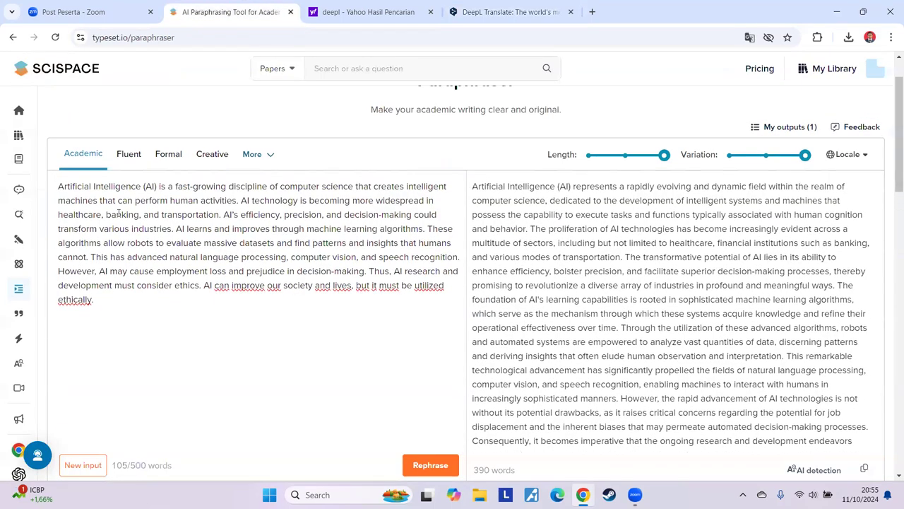
{"action": "left_click_drag", "start_coordinate": [63, 189], "coordinate": [95, 299]}
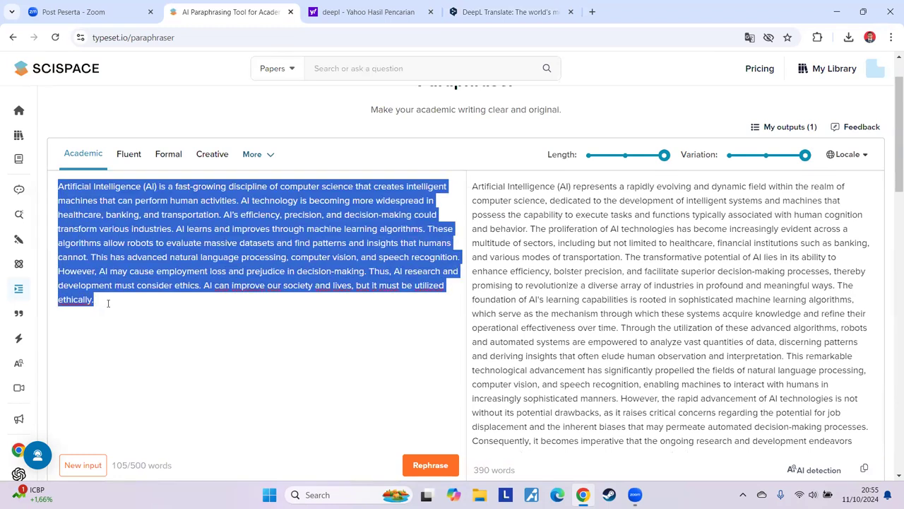
{"action": "key", "text": "Right"}
{"action": "scroll", "coordinate": [583, 249], "scroll_direction": "down", "scroll_amount": 4}
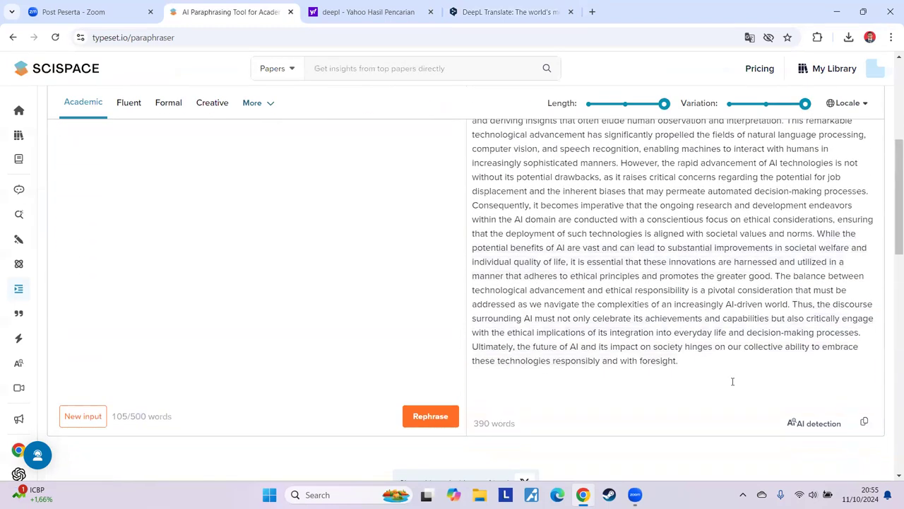
{"action": "scroll", "coordinate": [708, 364], "scroll_direction": "up", "scroll_amount": 6}
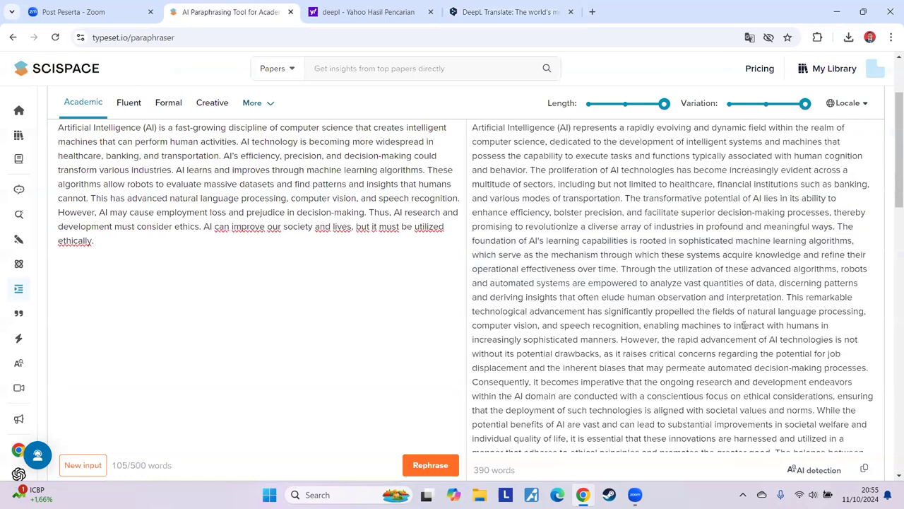
{"action": "scroll", "coordinate": [747, 371], "scroll_direction": "down", "scroll_amount": 2}
{"action": "scroll", "coordinate": [60, 232], "scroll_direction": "up", "scroll_amount": 5}
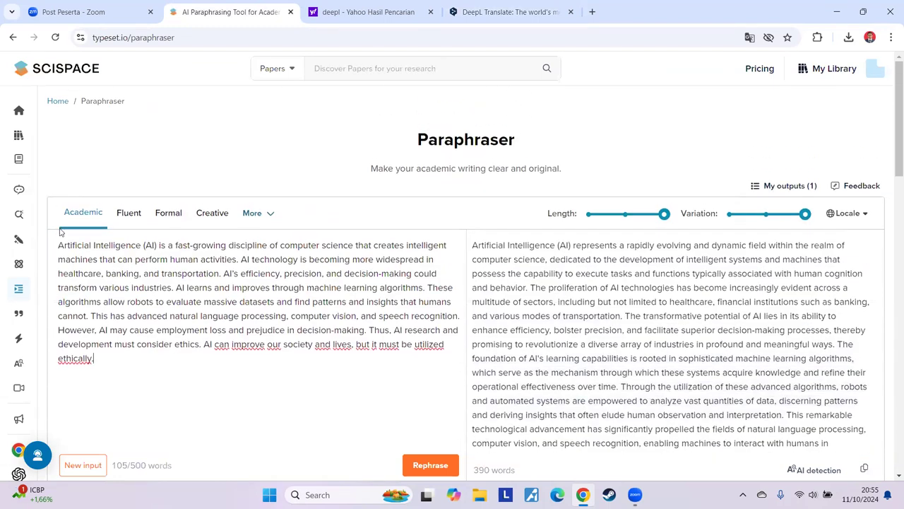
- Copy the original AI sample text from the Paraphraser and paste it into DeepL as the source text for translation
{"action": "left_click_drag", "start_coordinate": [58, 245], "coordinate": [124, 361]}
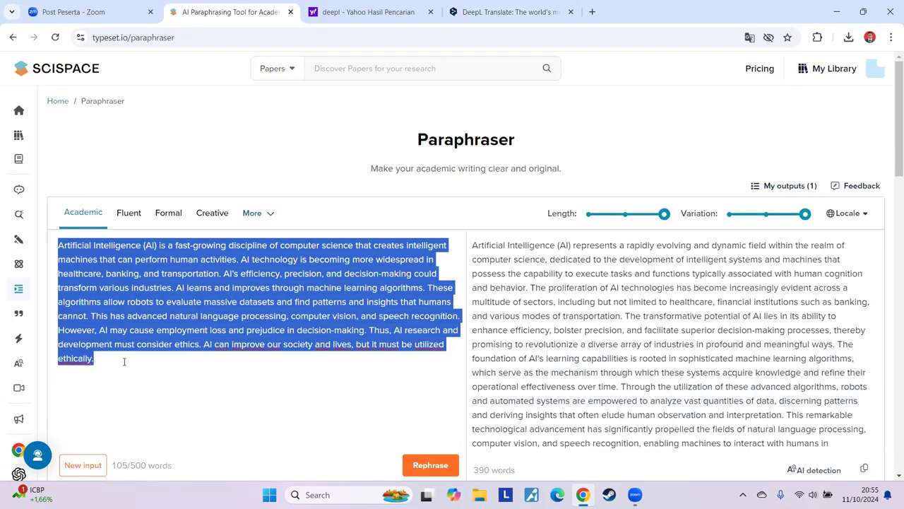
{"action": "right_click", "coordinate": [127, 297]}
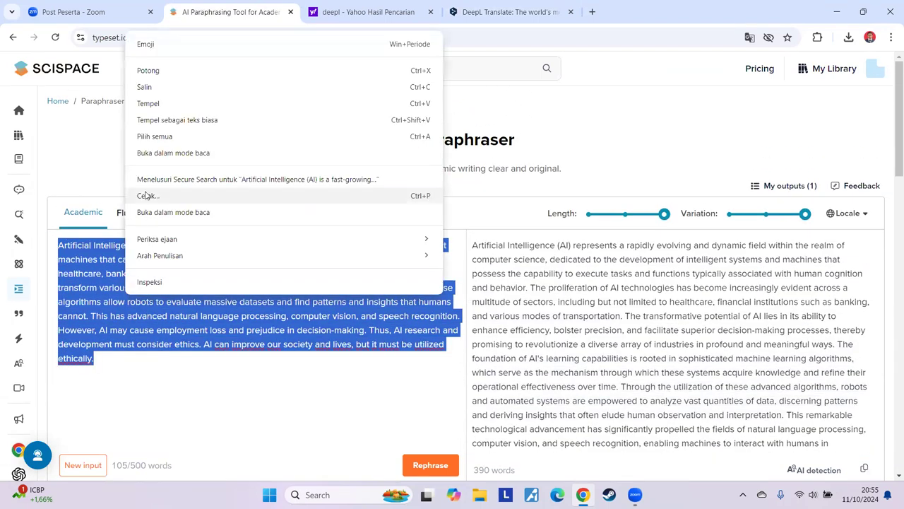
{"action": "left_click", "coordinate": [151, 87]}
{"action": "left_click", "coordinate": [514, 14]}
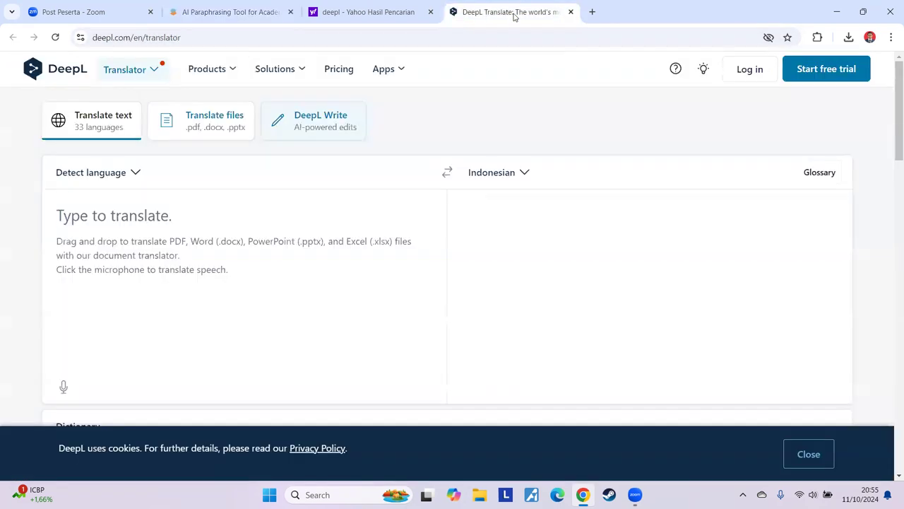
{"action": "right_click", "coordinate": [97, 218]}
{"action": "left_click", "coordinate": [127, 329]}
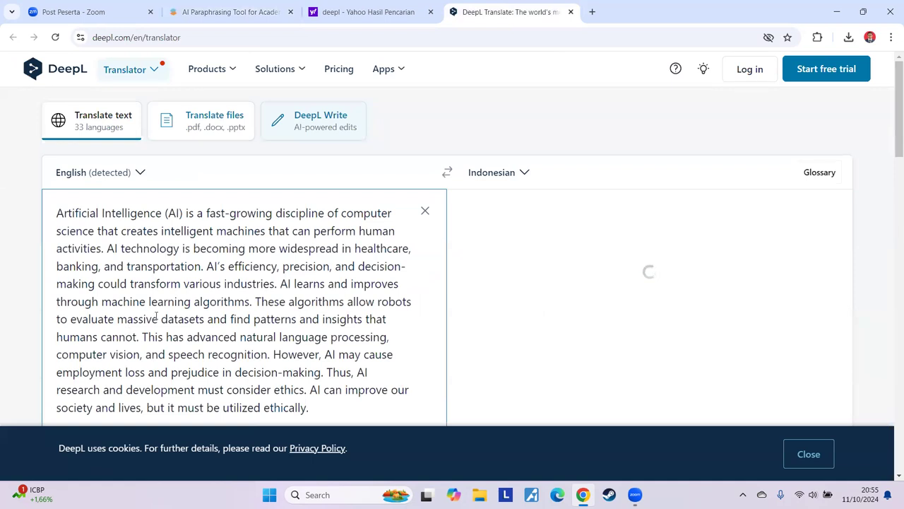
{"action": "scroll", "coordinate": [233, 270], "scroll_direction": "down", "scroll_amount": 1}
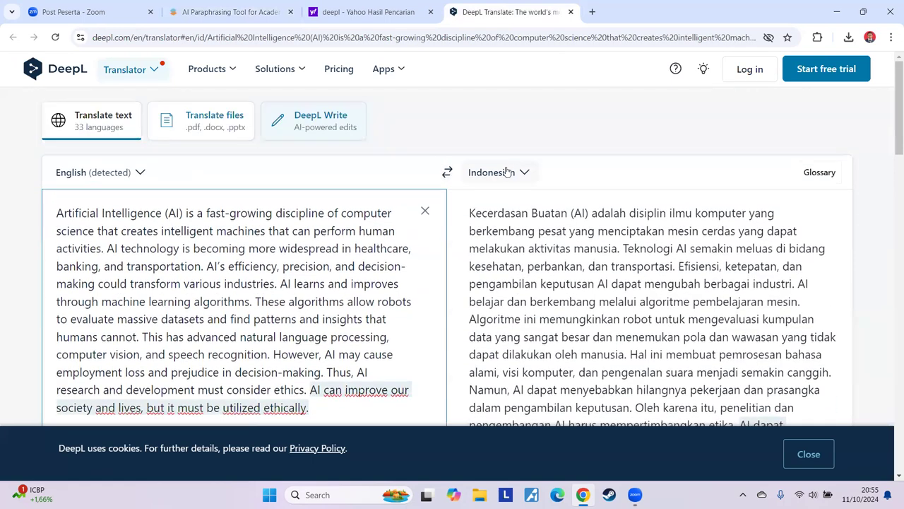
- Try to set the translation's target language to English (British) and look over the resulting translation
{"action": "left_click", "coordinate": [530, 173]}
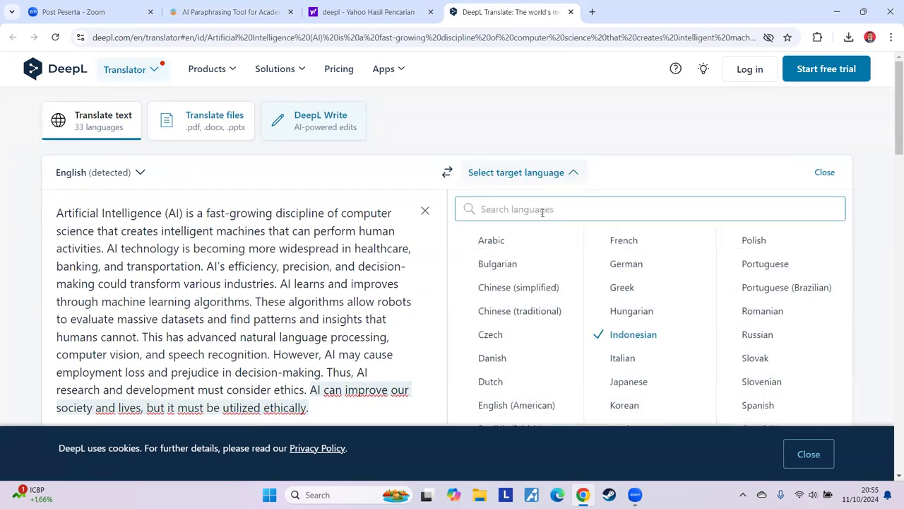
{"action": "scroll", "coordinate": [593, 247], "scroll_direction": "down", "scroll_amount": 1}
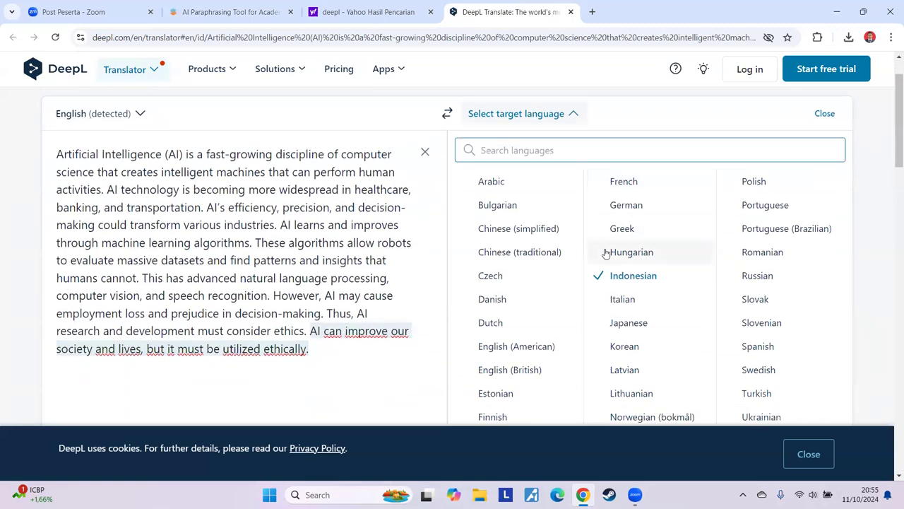
{"action": "scroll", "coordinate": [606, 253], "scroll_direction": "down", "scroll_amount": 1}
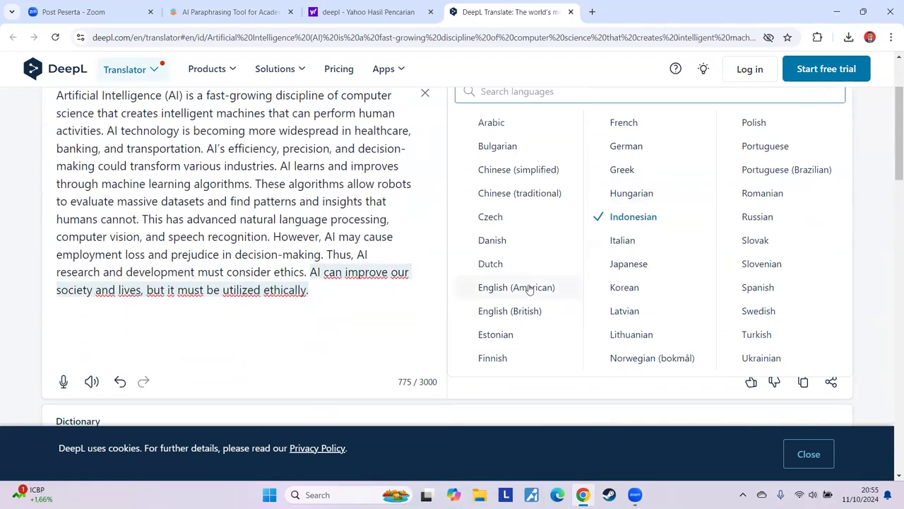
{"action": "left_click", "coordinate": [531, 317]}
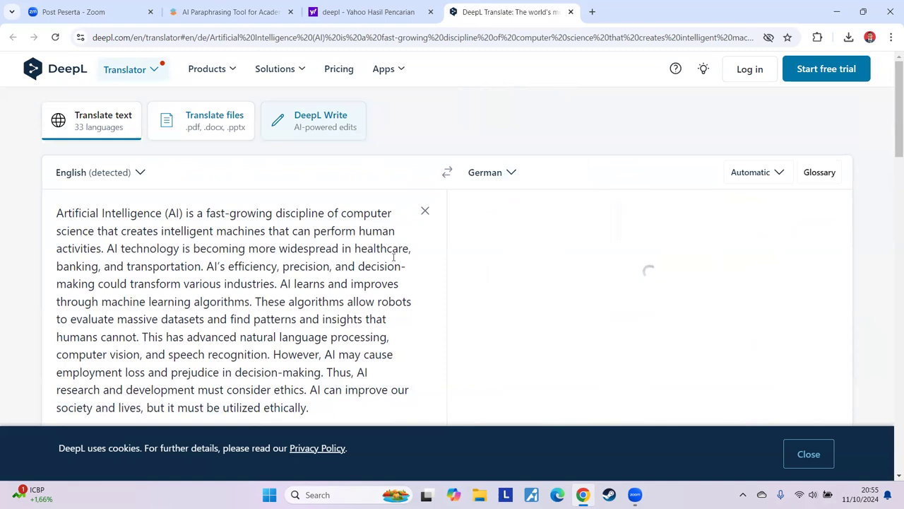
{"action": "scroll", "coordinate": [394, 257], "scroll_direction": "down", "scroll_amount": 2}
{"action": "scroll", "coordinate": [393, 257], "scroll_direction": "up", "scroll_amount": 1}
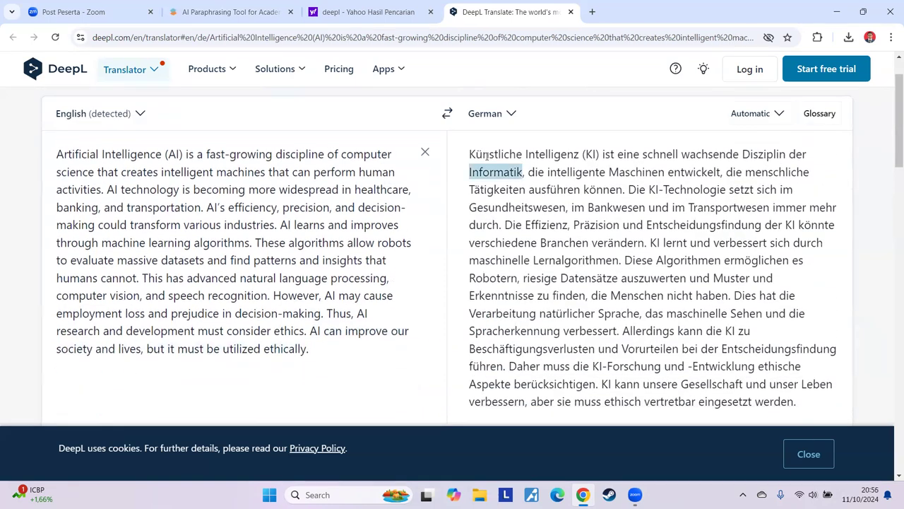
- Try to switch the target language to English (British) again and to English (American), checking the translated text
{"action": "left_click", "coordinate": [487, 114]}
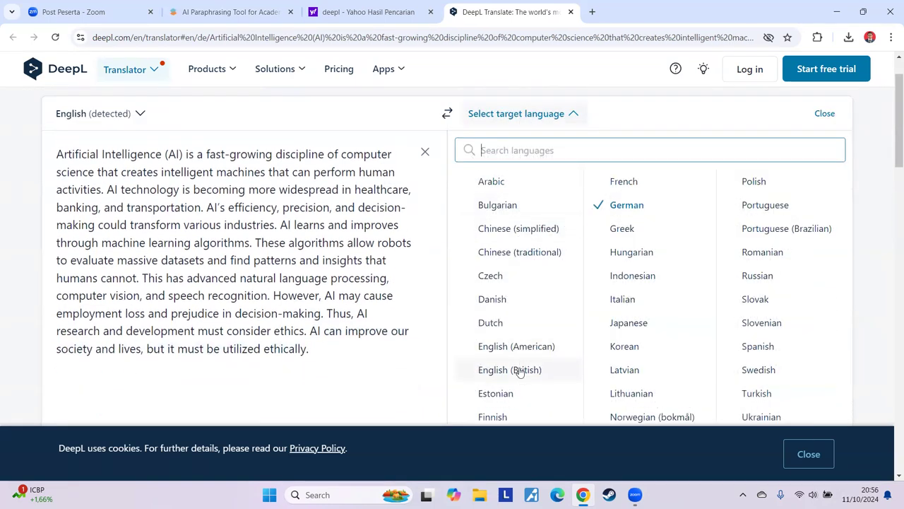
{"action": "left_click", "coordinate": [520, 370]}
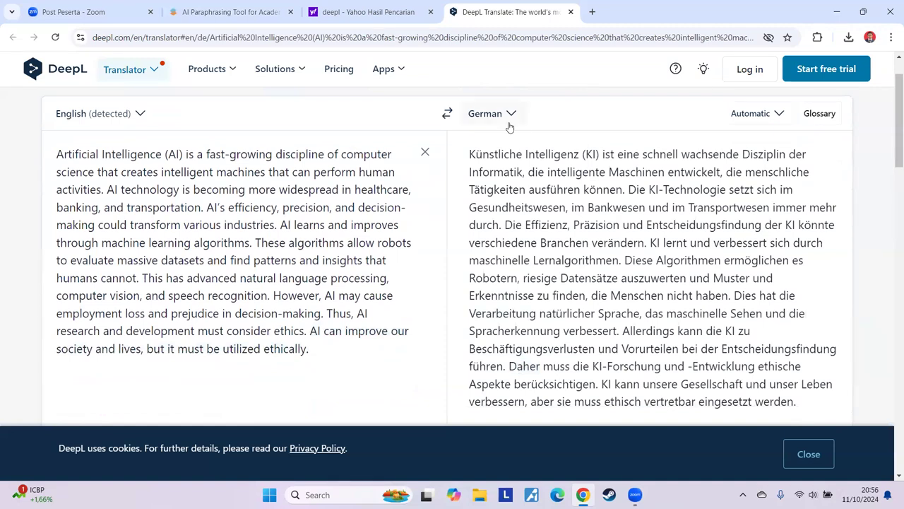
{"action": "left_click", "coordinate": [508, 114]}
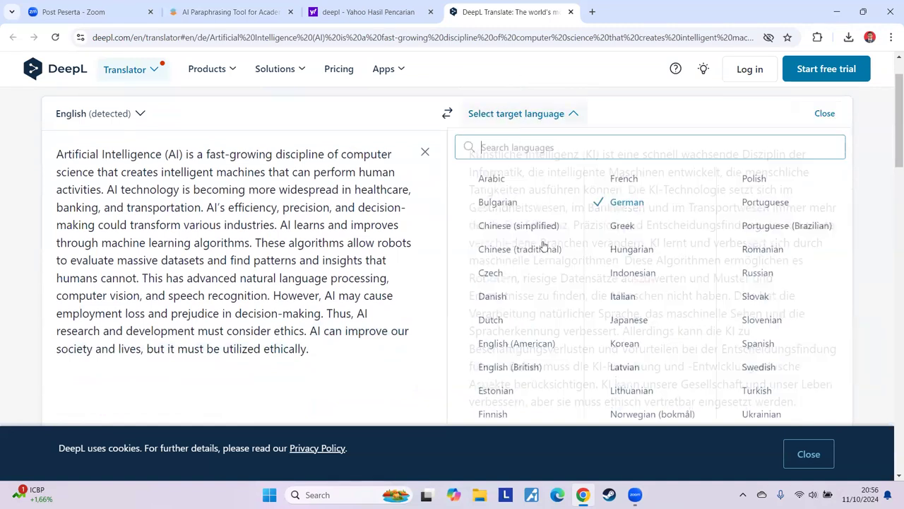
{"action": "left_click", "coordinate": [530, 347]}
{"action": "scroll", "coordinate": [515, 278], "scroll_direction": "down", "scroll_amount": 3}
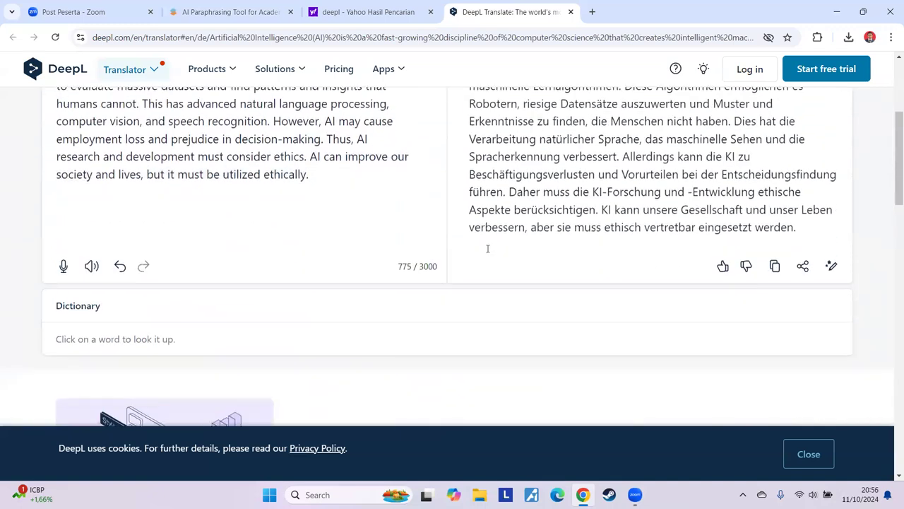
{"action": "scroll", "coordinate": [682, 318], "scroll_direction": "up", "scroll_amount": 2}
{"action": "scroll", "coordinate": [685, 315], "scroll_direction": "down", "scroll_amount": 3}
{"action": "scroll", "coordinate": [684, 315], "scroll_direction": "up", "scroll_amount": 4}
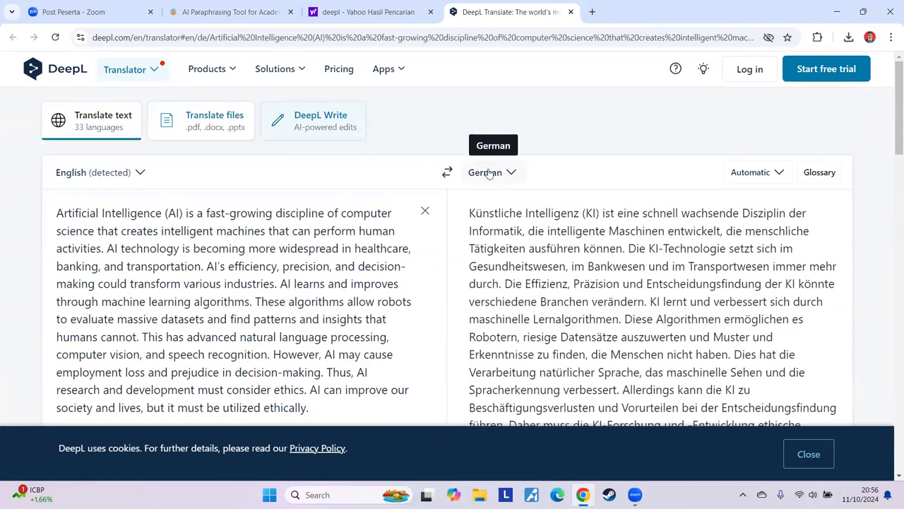
- Try once more to choose English (British) as the translation's target language
{"action": "left_click", "coordinate": [498, 174]}
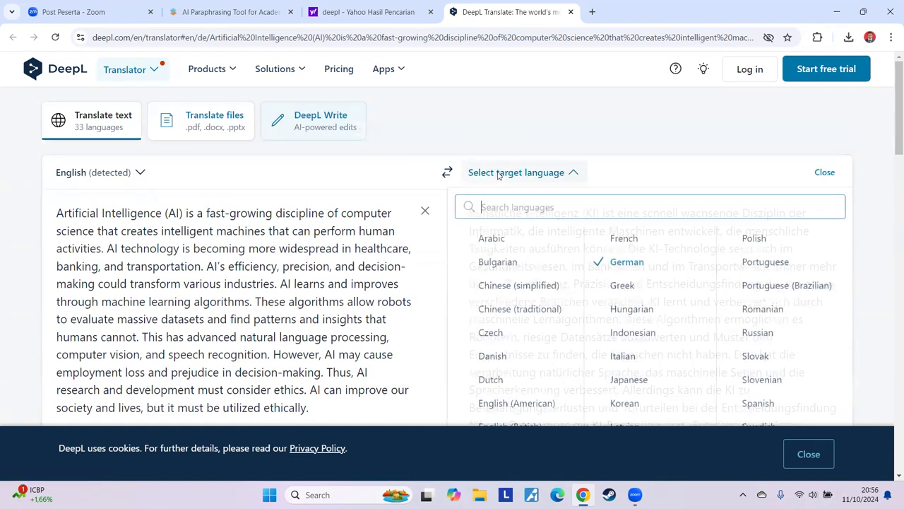
{"action": "scroll", "coordinate": [498, 174], "scroll_direction": "down", "scroll_amount": 2}
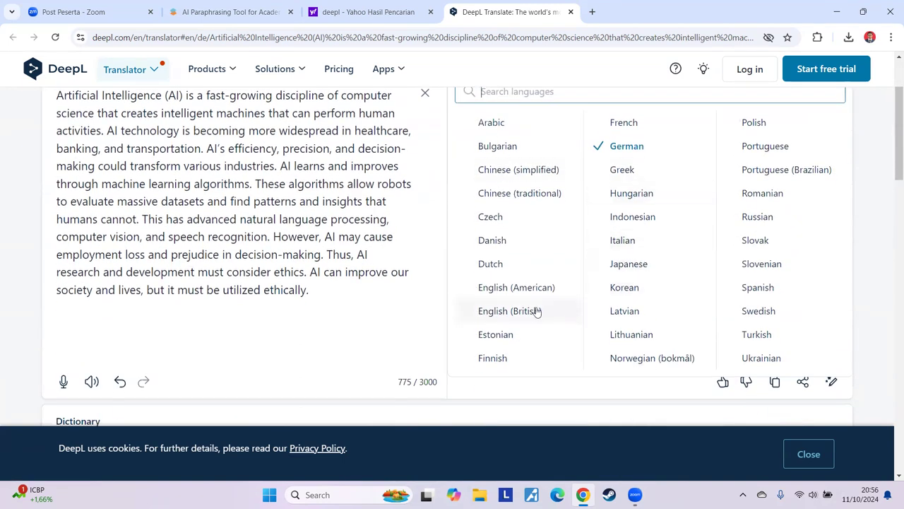
{"action": "left_click", "coordinate": [515, 315]}
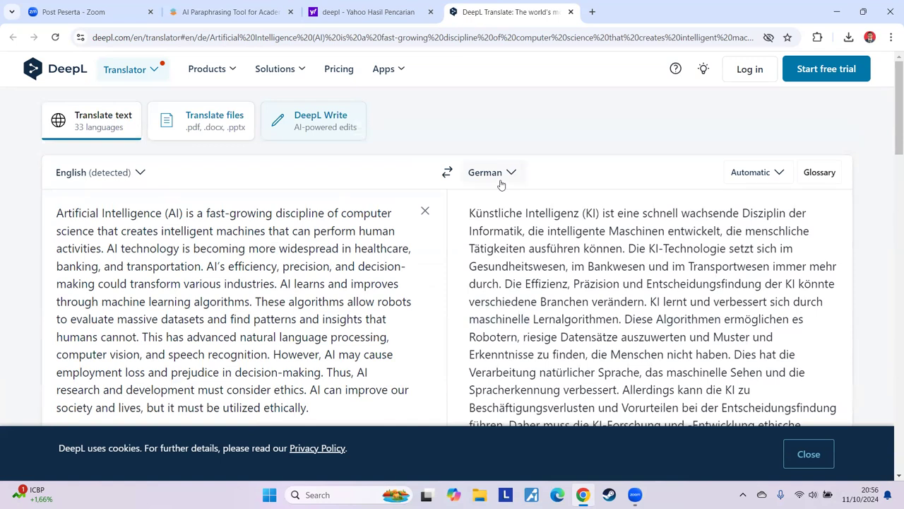
- Set the translation's target language to Romanian
{"action": "scroll", "coordinate": [522, 213], "scroll_direction": "down", "scroll_amount": 2}
{"action": "scroll", "coordinate": [556, 179], "scroll_direction": "up", "scroll_amount": 1}
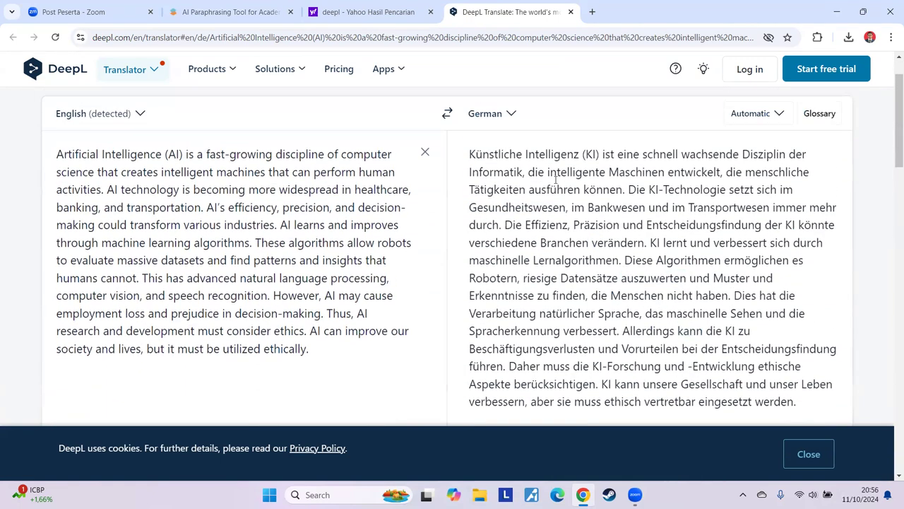
{"action": "left_click", "coordinate": [512, 114]}
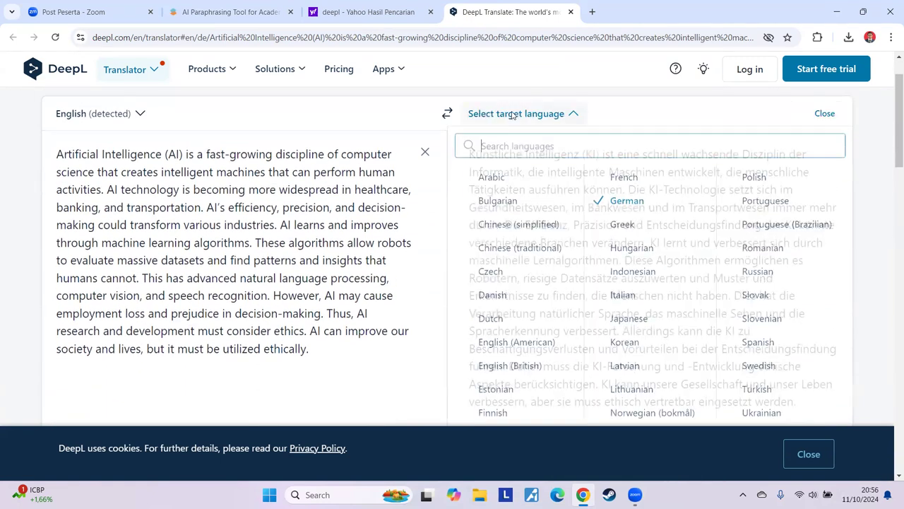
{"action": "left_click", "coordinate": [762, 263]}
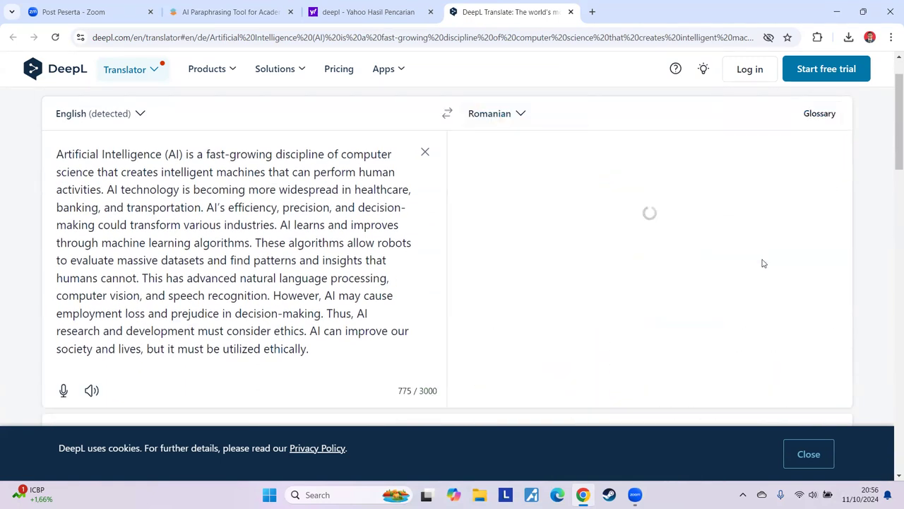
- Try to change the translation's target language from Romanian to English (American)
{"action": "left_click", "coordinate": [511, 115]}
{"action": "scroll", "coordinate": [537, 247], "scroll_direction": "down", "scroll_amount": 1}
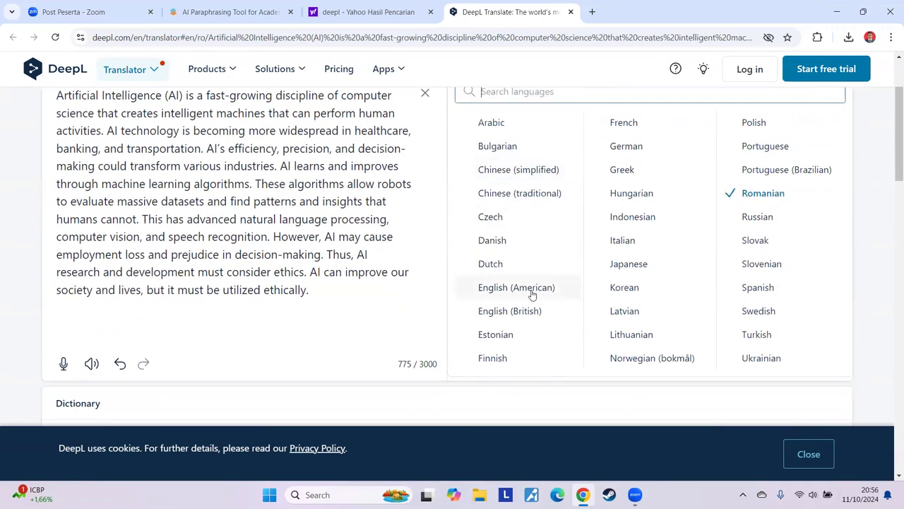
{"action": "left_click", "coordinate": [531, 294]}
- Dismiss the cookie notice and try to set the translation's target language to English (British)
{"action": "left_click", "coordinate": [523, 177]}
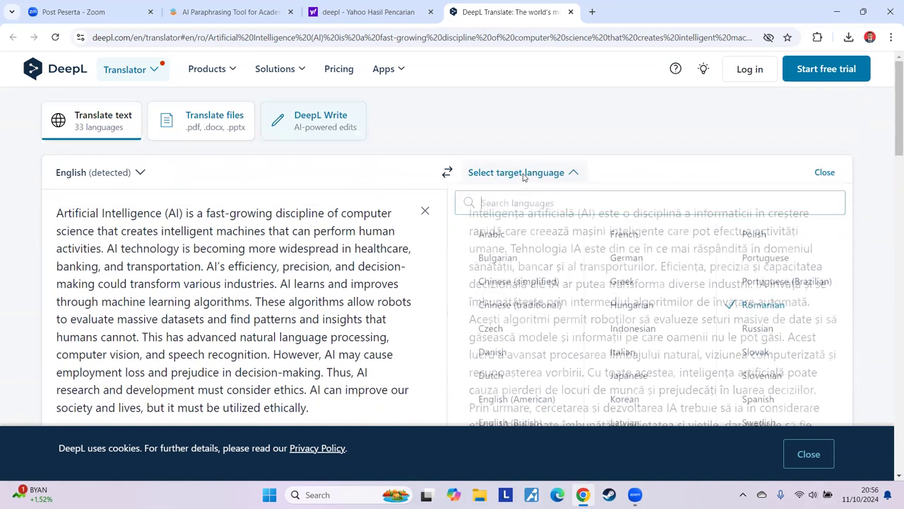
{"action": "scroll", "coordinate": [549, 250], "scroll_direction": "down", "scroll_amount": 1}
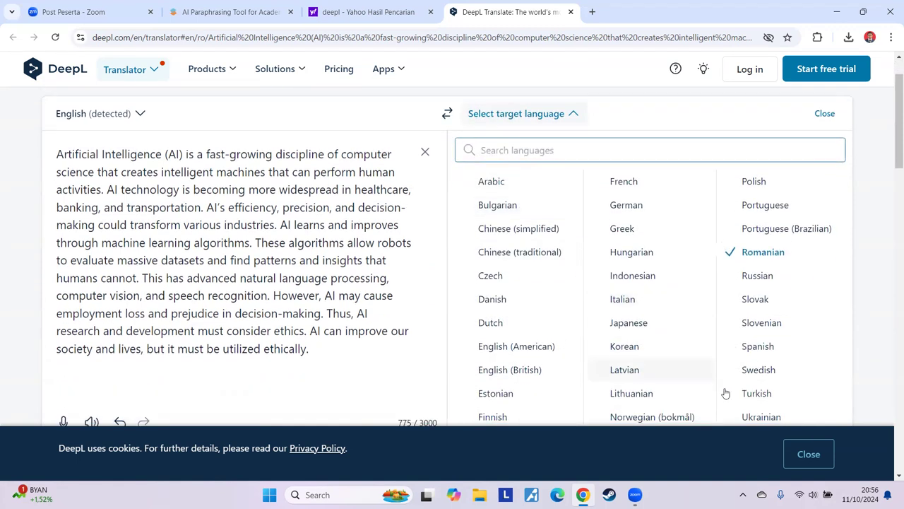
{"action": "left_click", "coordinate": [808, 454]}
{"action": "scroll", "coordinate": [503, 193], "scroll_direction": "up", "scroll_amount": 1}
{"action": "left_click", "coordinate": [508, 177]}
{"action": "left_click", "coordinate": [529, 431]}
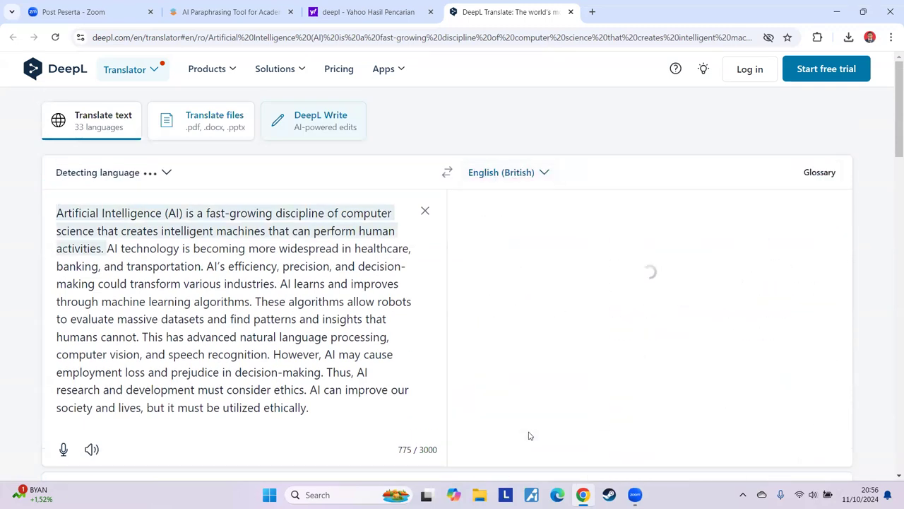
{"action": "scroll", "coordinate": [517, 259], "scroll_direction": "down", "scroll_amount": 1}
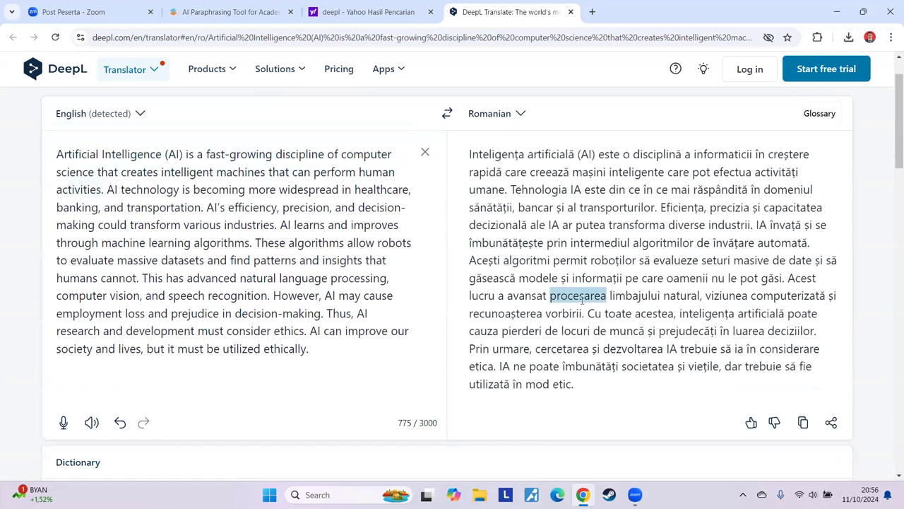
- Set the translation's target language to Lithuanian and try to change it to English (American)
{"action": "left_click", "coordinate": [511, 114]}
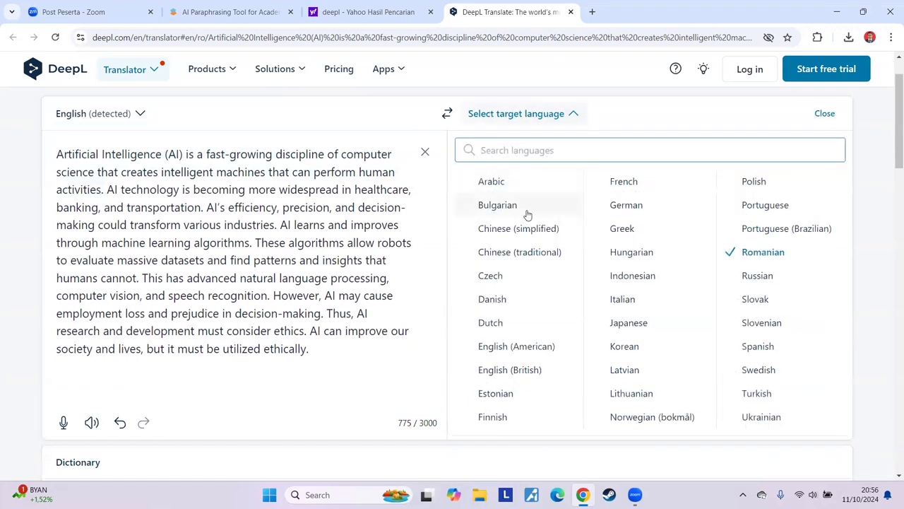
{"action": "key", "text": "Escape"}
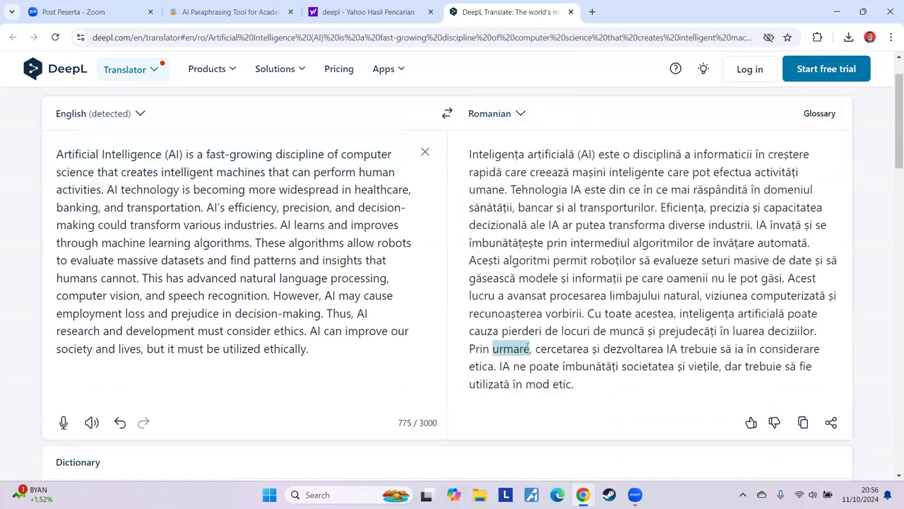
{"action": "left_click", "coordinate": [502, 130]}
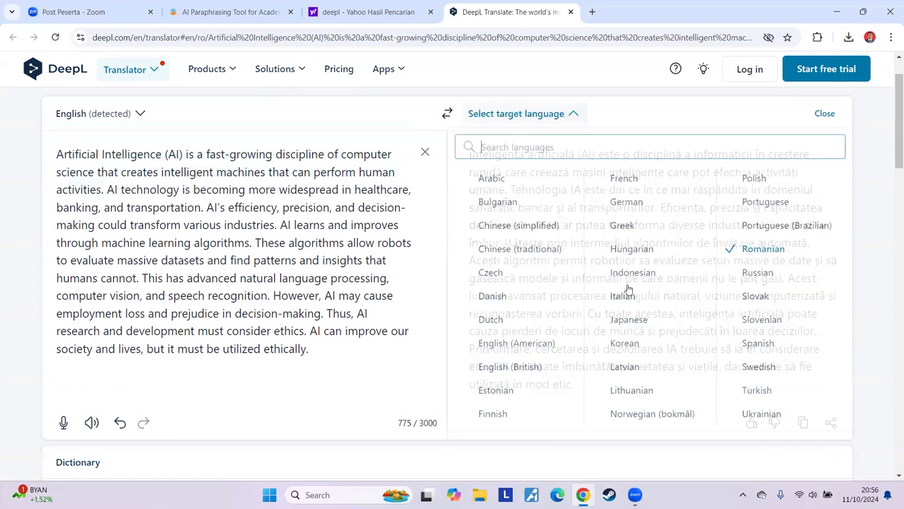
{"action": "left_click", "coordinate": [642, 402]}
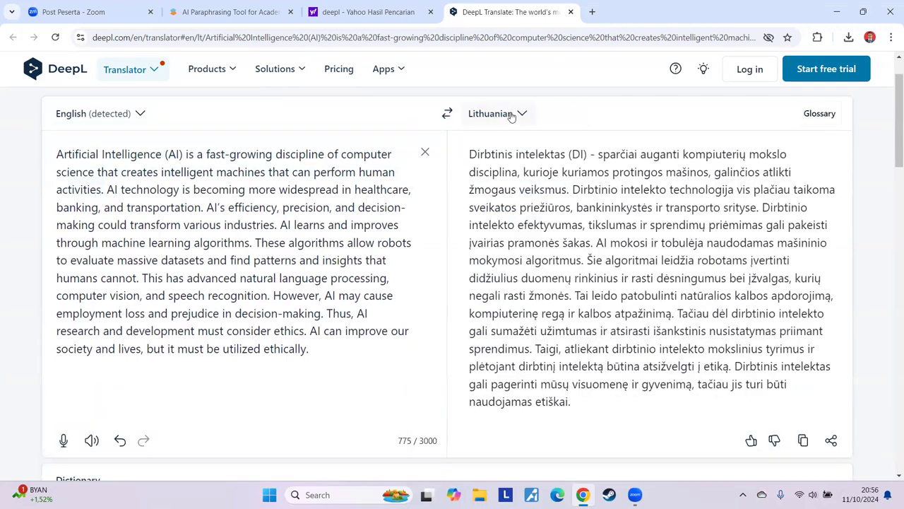
{"action": "left_click", "coordinate": [510, 117]}
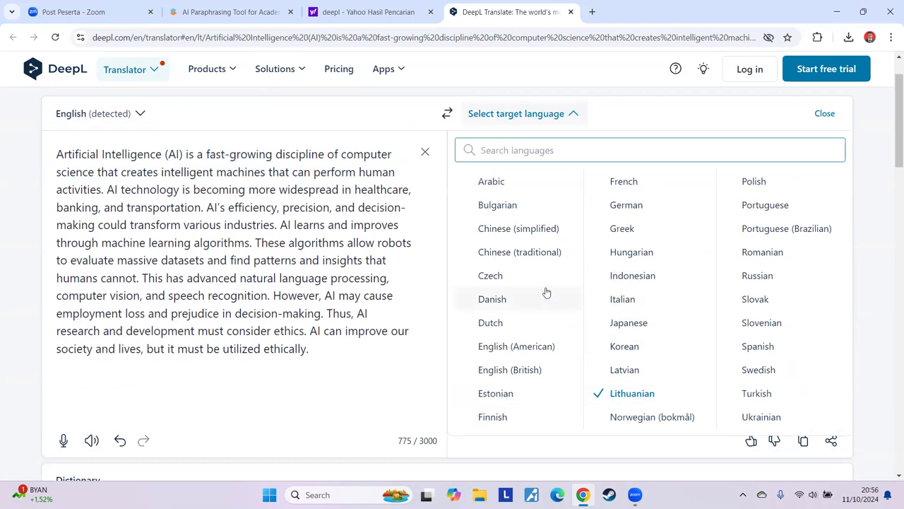
{"action": "left_click", "coordinate": [510, 345]}
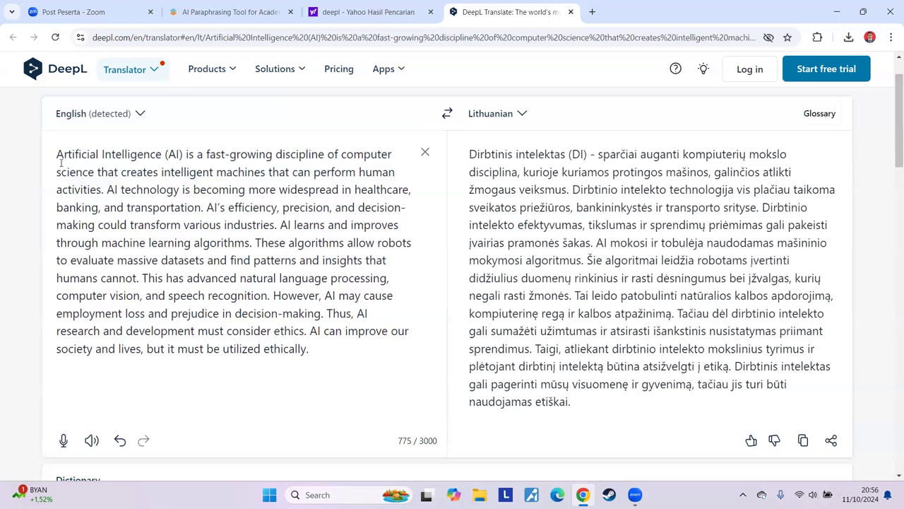
- Switch to the SciSpace Paraphraser and compare the original AI text with the full paraphrased output
{"action": "left_click", "coordinate": [228, 14]}
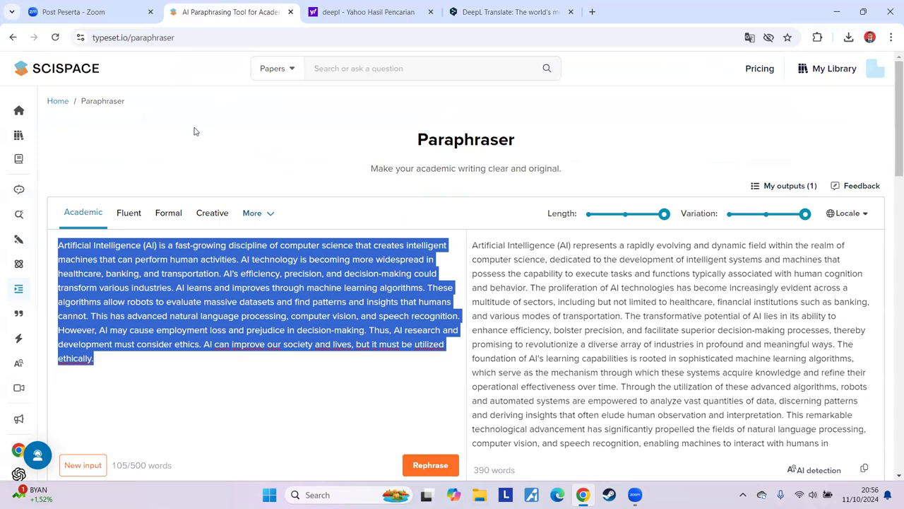
{"action": "scroll", "coordinate": [636, 304], "scroll_direction": "down", "scroll_amount": 3}
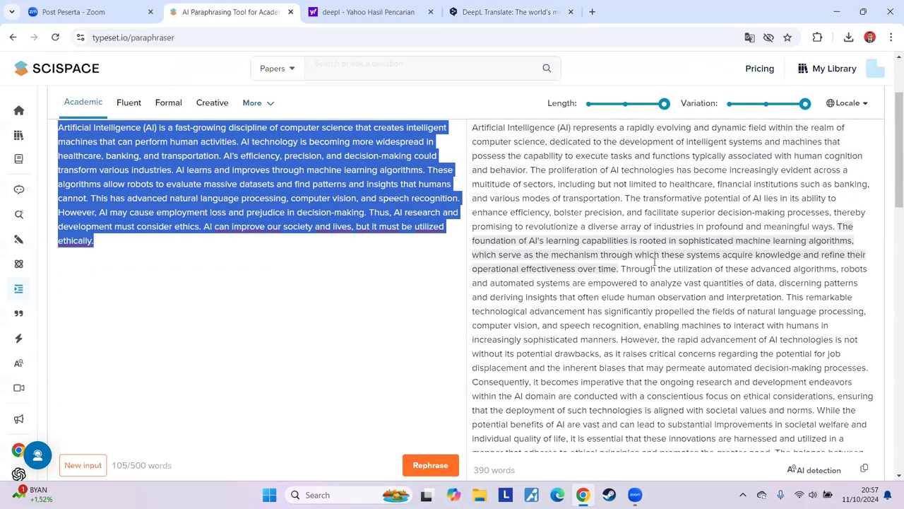
{"action": "scroll", "coordinate": [683, 359], "scroll_direction": "down", "scroll_amount": 2}
{"action": "scroll", "coordinate": [241, 185], "scroll_direction": "up", "scroll_amount": 3}
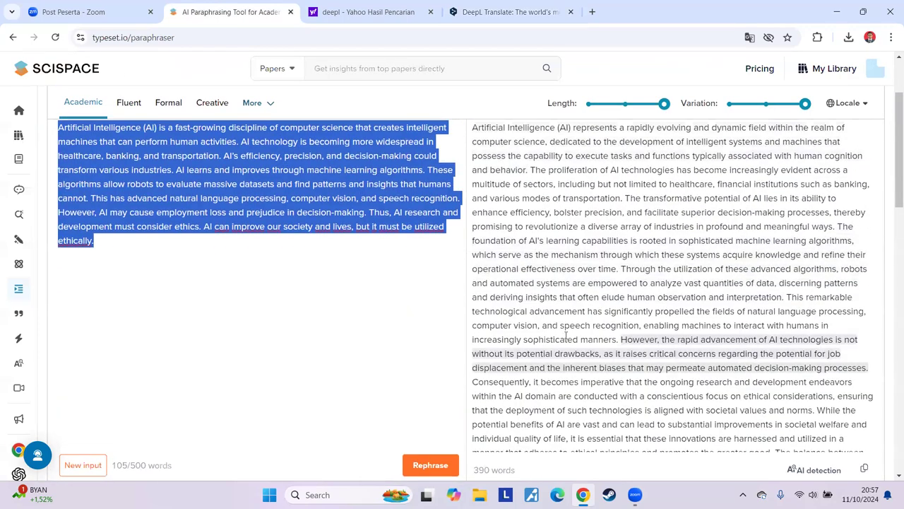
{"action": "scroll", "coordinate": [241, 184], "scroll_direction": "up", "scroll_amount": 1}
{"action": "left_click", "coordinate": [99, 295]}
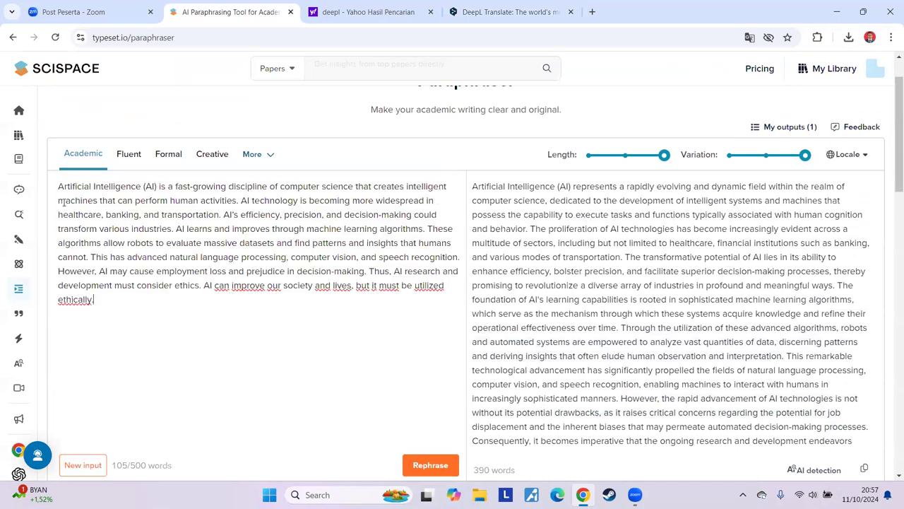
{"action": "scroll", "coordinate": [552, 221], "scroll_direction": "down", "scroll_amount": 1}
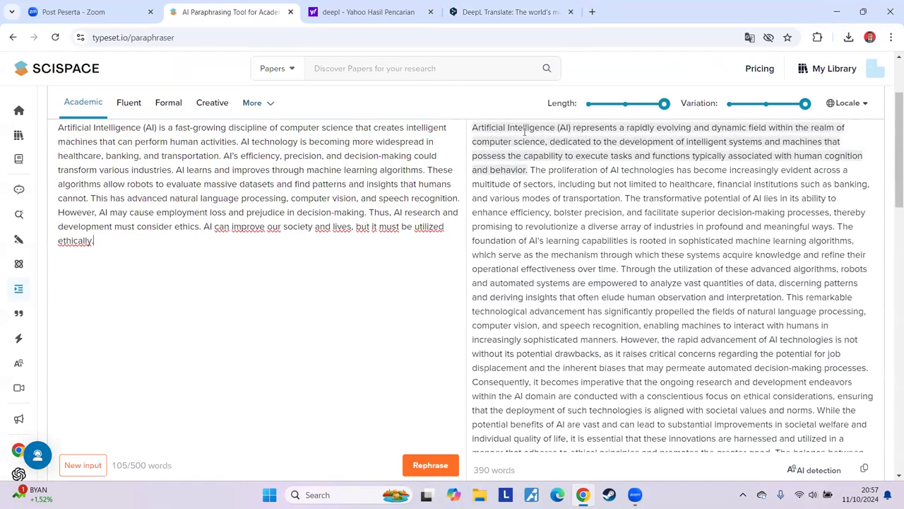
{"action": "scroll", "coordinate": [616, 248], "scroll_direction": "down", "scroll_amount": 2}
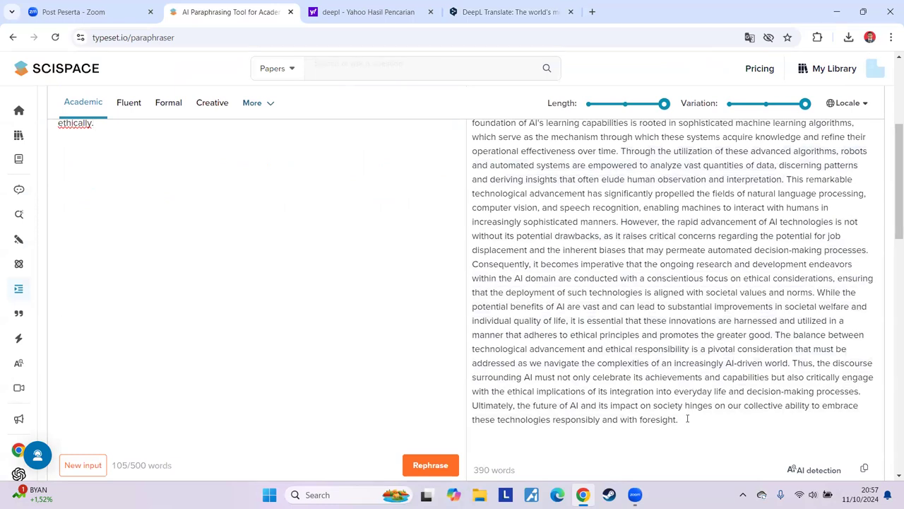
{"action": "scroll", "coordinate": [685, 419], "scroll_direction": "up", "scroll_amount": 3}
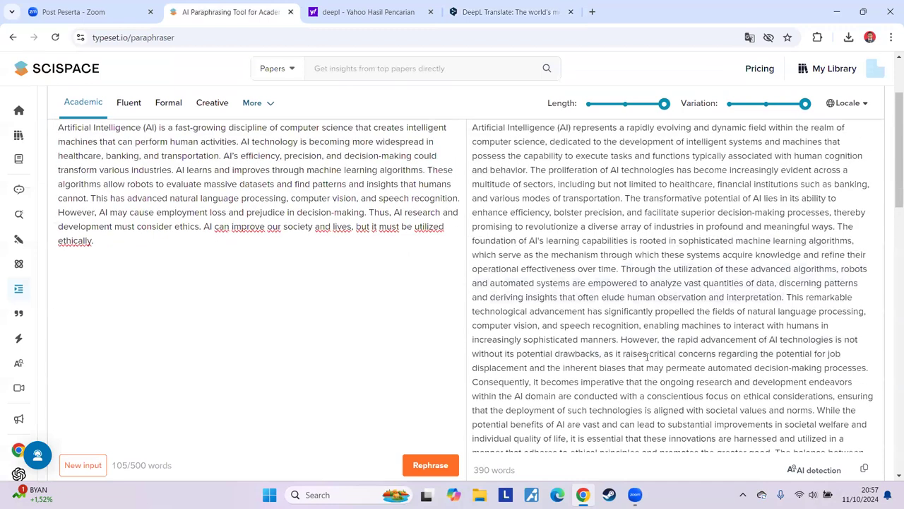
- Switch back to DeepL and set the target language for the AI source text to Dutch
{"action": "left_click", "coordinate": [525, 13]}
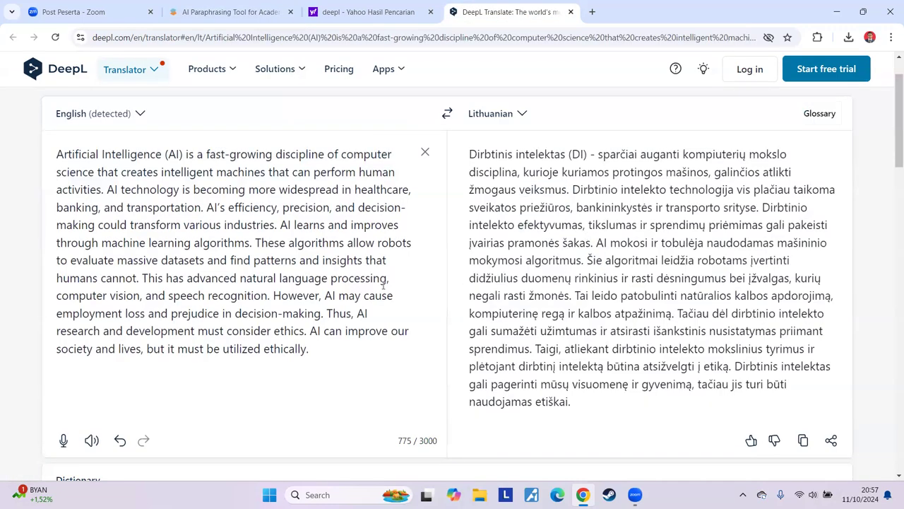
{"action": "left_click_drag", "start_coordinate": [57, 154], "coordinate": [327, 351]}
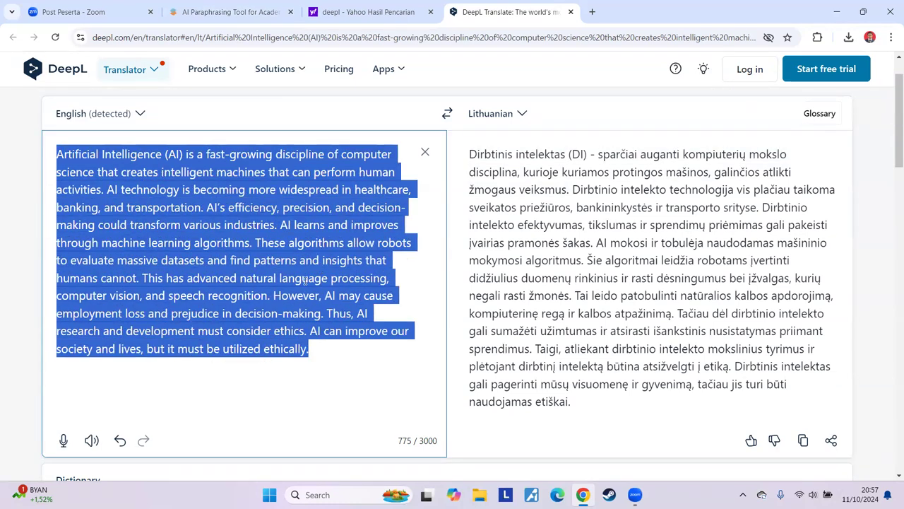
{"action": "left_click", "coordinate": [521, 115]}
{"action": "key", "text": "Escape"}
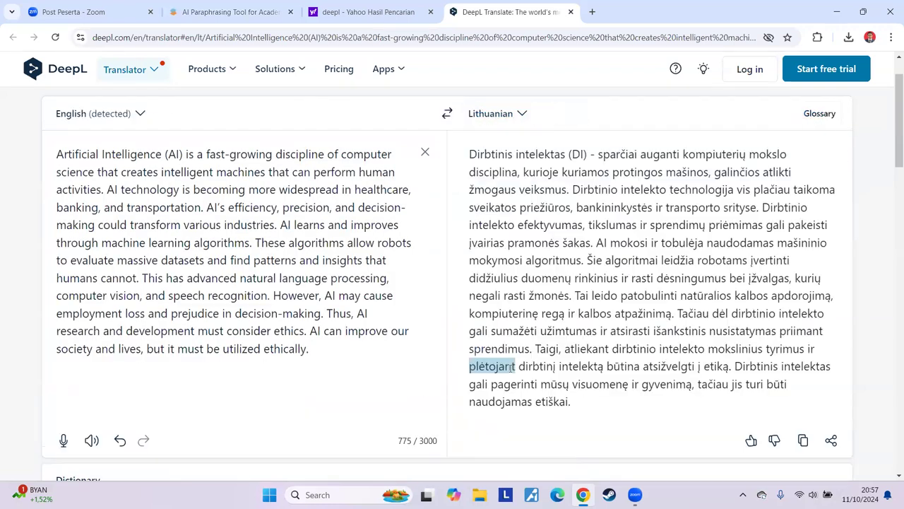
{"action": "left_click", "coordinate": [510, 122]}
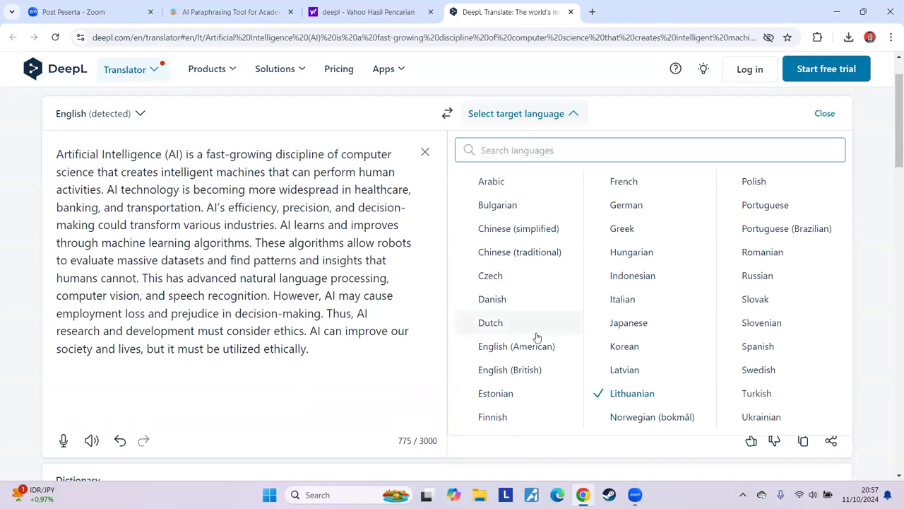
{"action": "left_click", "coordinate": [506, 327]}
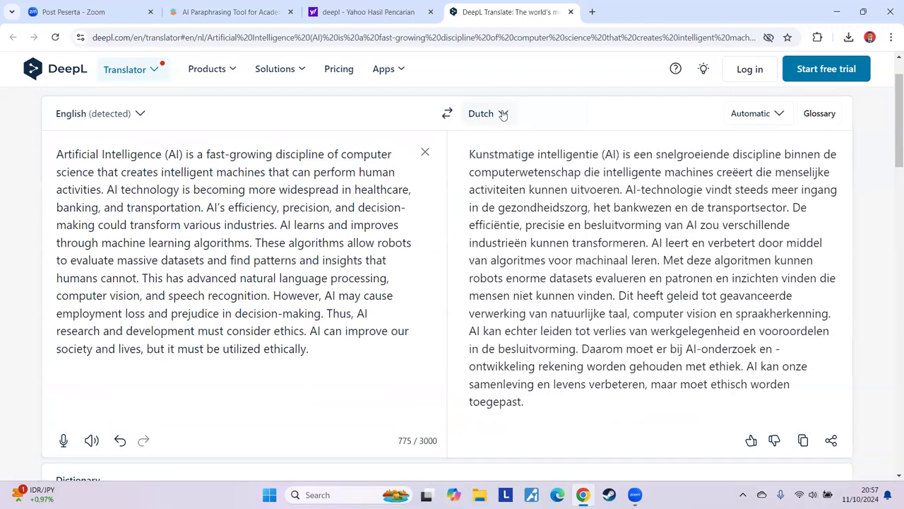
- Look through the available target languages and the tone options for the Dutch translation
{"action": "left_click", "coordinate": [502, 113]}
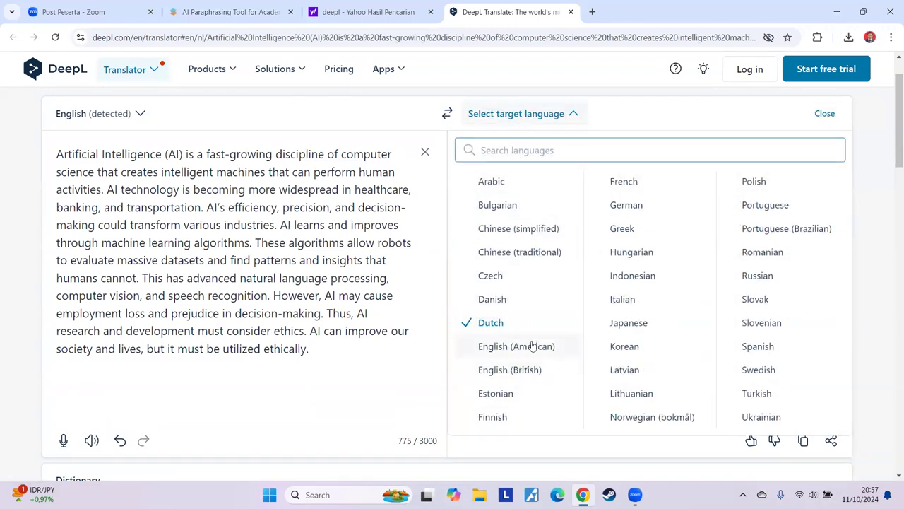
{"action": "key", "text": "Escape"}
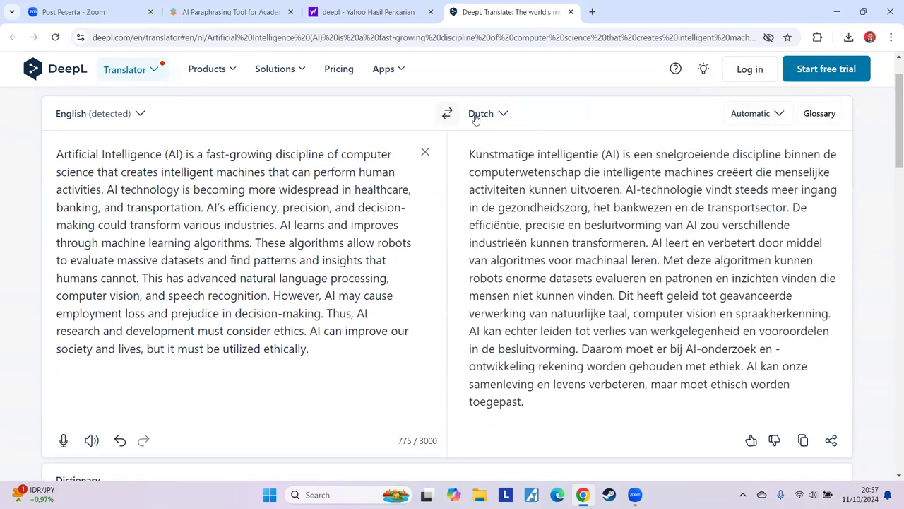
{"action": "left_click", "coordinate": [770, 116]}
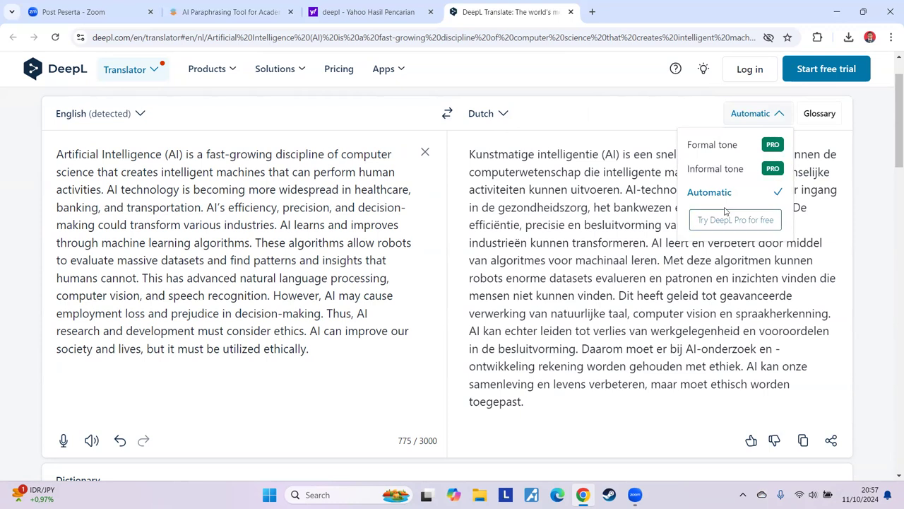
{"action": "left_click", "coordinate": [625, 116]}
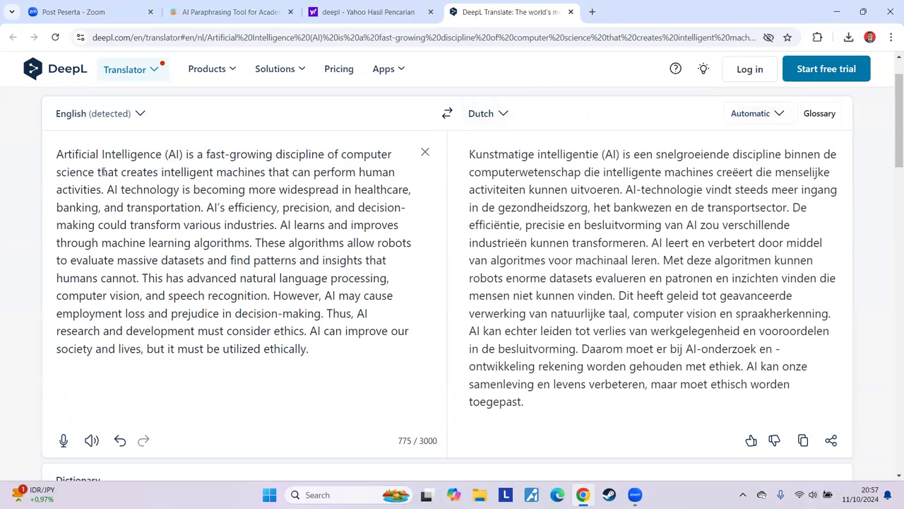
- Highlight the whole DeepL source text and review the end of the paraphrased output in SciSpace
{"action": "left_click_drag", "start_coordinate": [57, 154], "coordinate": [330, 353]}
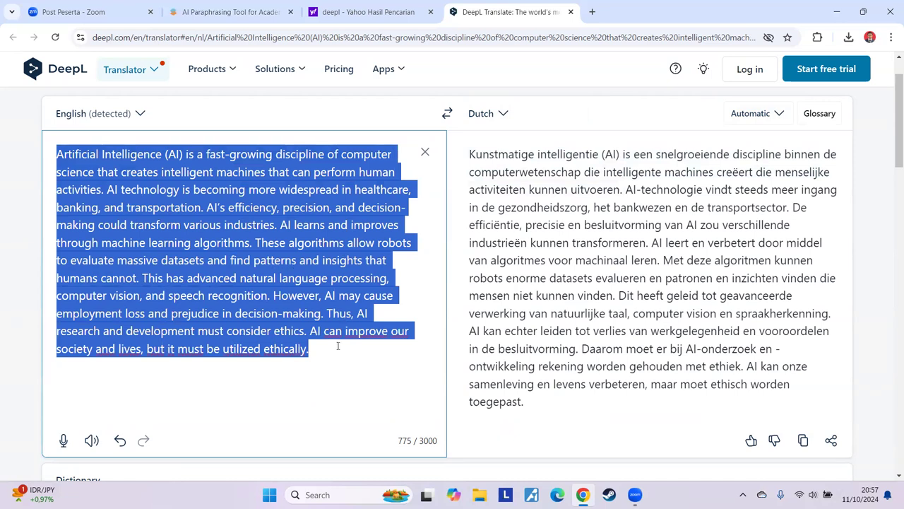
{"action": "left_click", "coordinate": [226, 12]}
{"action": "scroll", "coordinate": [617, 340], "scroll_direction": "down", "scroll_amount": 3}
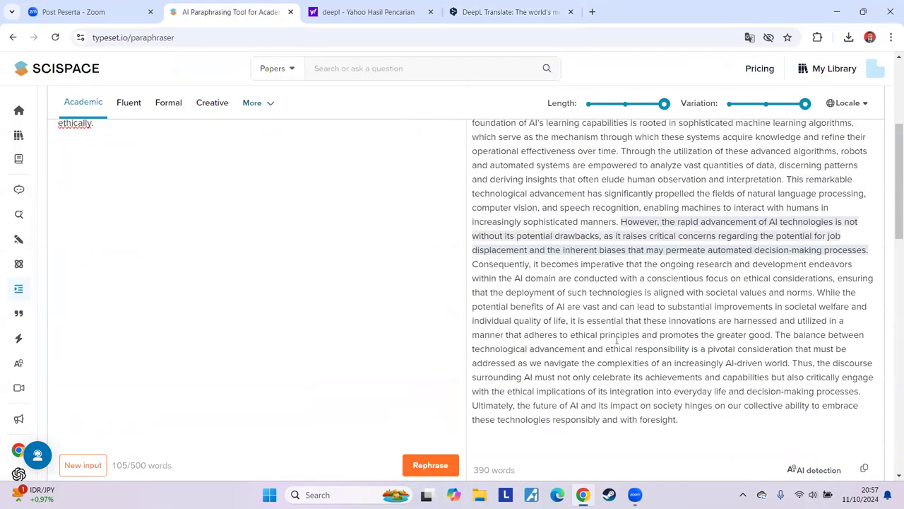
- Switch back to DeepL and look through the available target languages and the tone options for the translation
{"action": "left_click", "coordinate": [499, 12]}
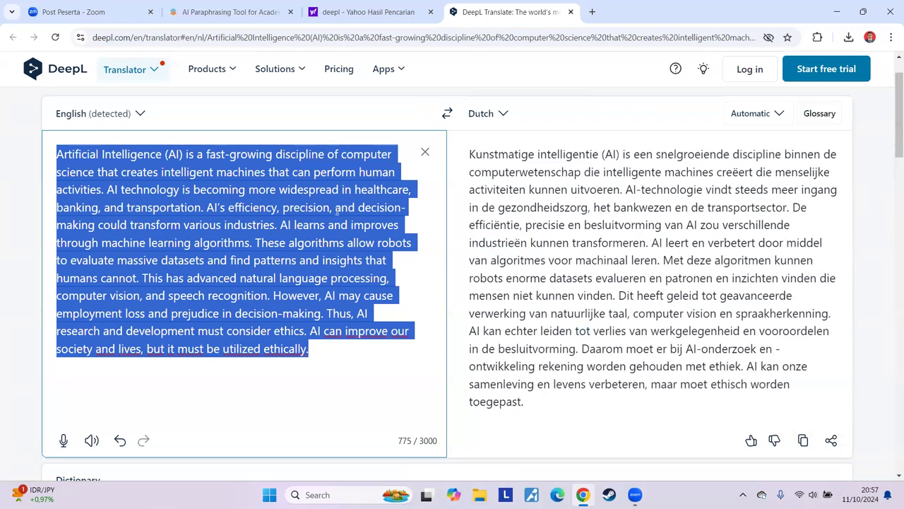
{"action": "left_click", "coordinate": [265, 242]}
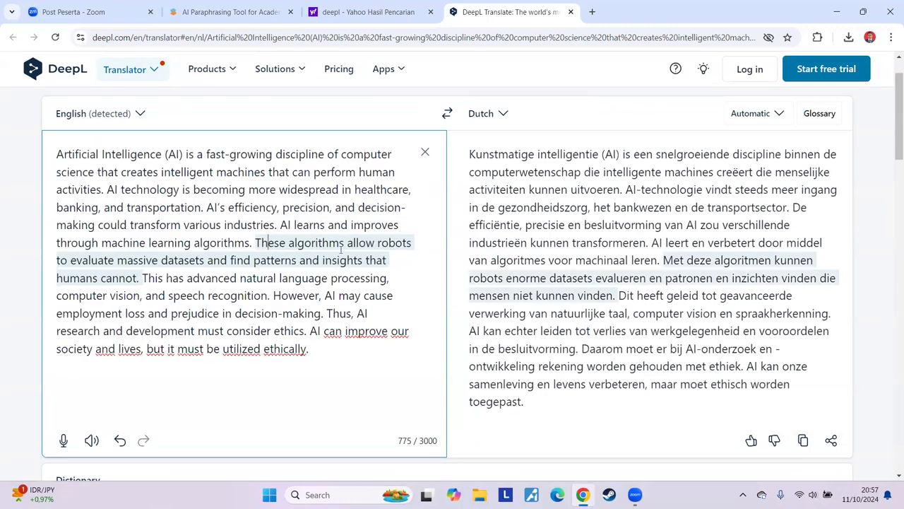
{"action": "left_click", "coordinate": [493, 116]}
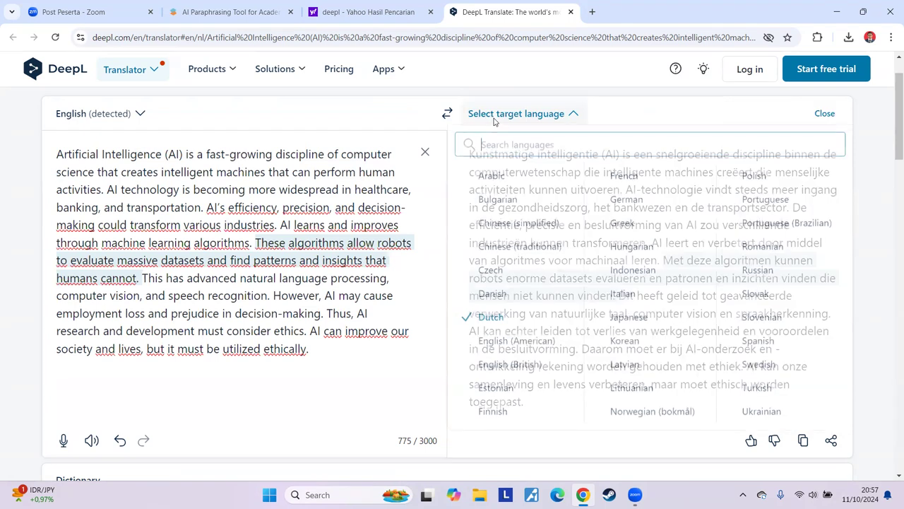
{"action": "left_click", "coordinate": [526, 366]}
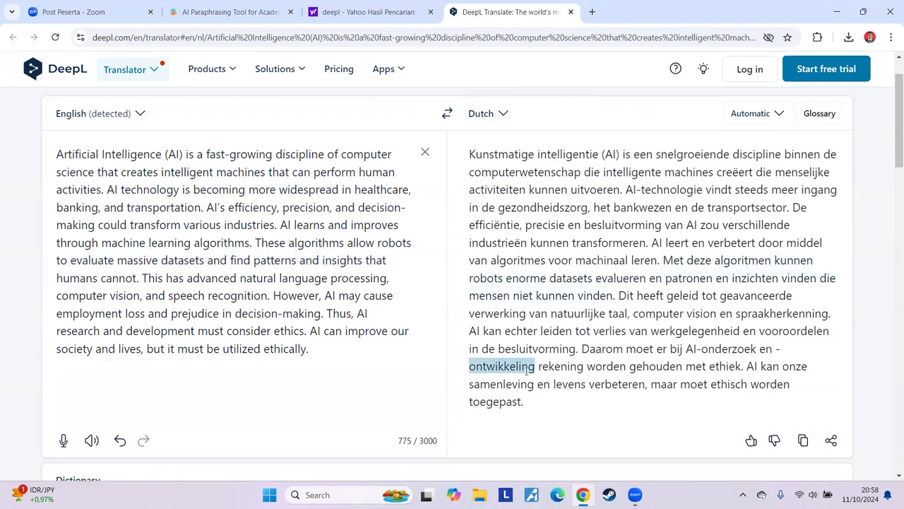
{"action": "left_click", "coordinate": [780, 114]}
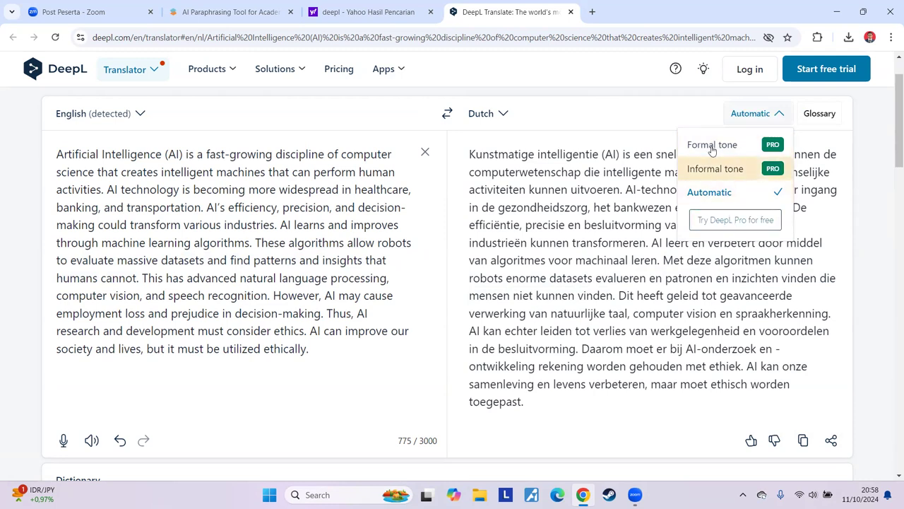
{"action": "left_click", "coordinate": [565, 125]}
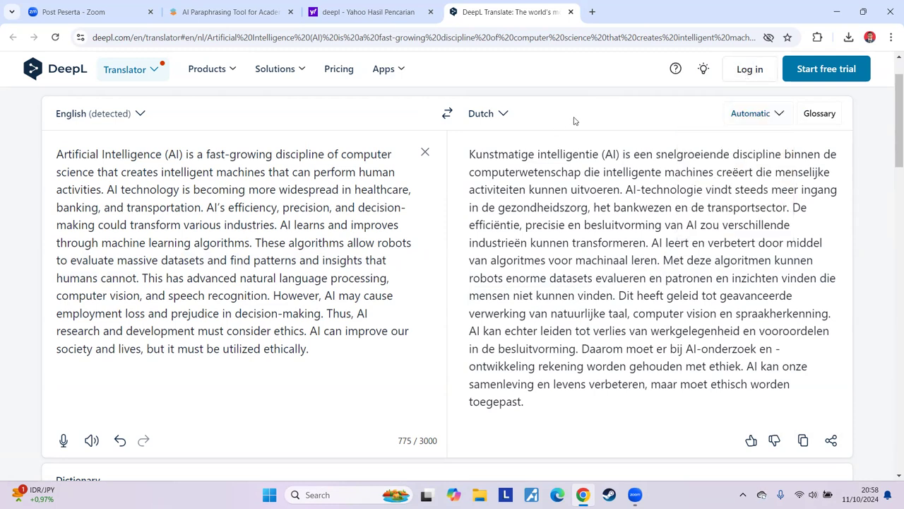
{"action": "left_click", "coordinate": [494, 115]}
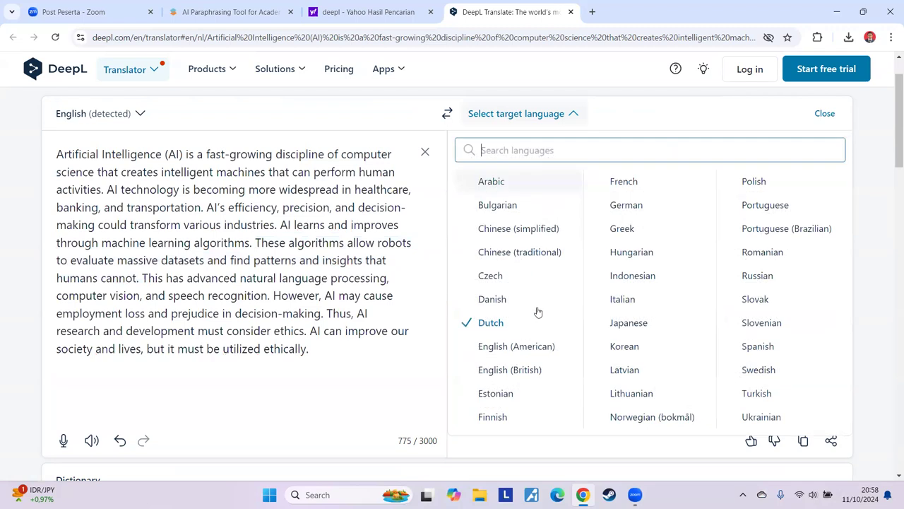
{"action": "key", "text": "Escape"}
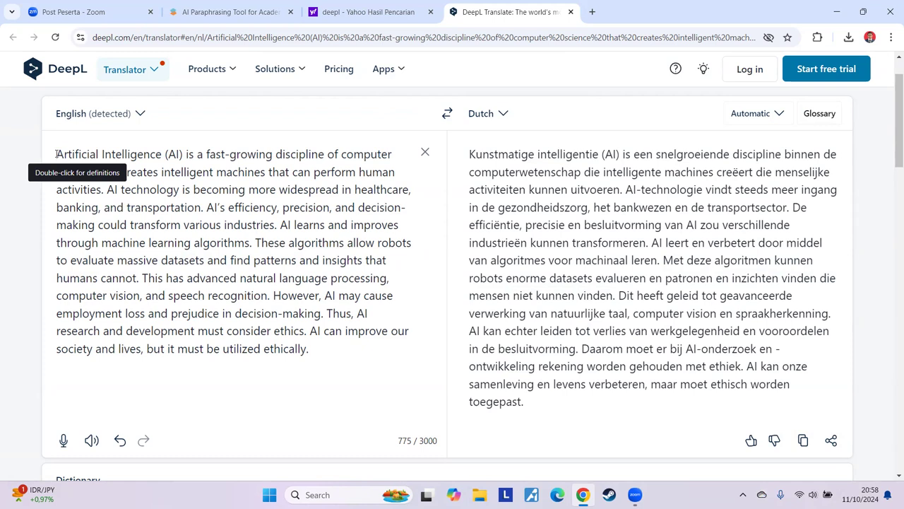
- Highlight the DeepL source text, and in SciSpace highlight the paraphrased output and try the medium variation level
{"action": "left_click_drag", "start_coordinate": [56, 154], "coordinate": [319, 344]}
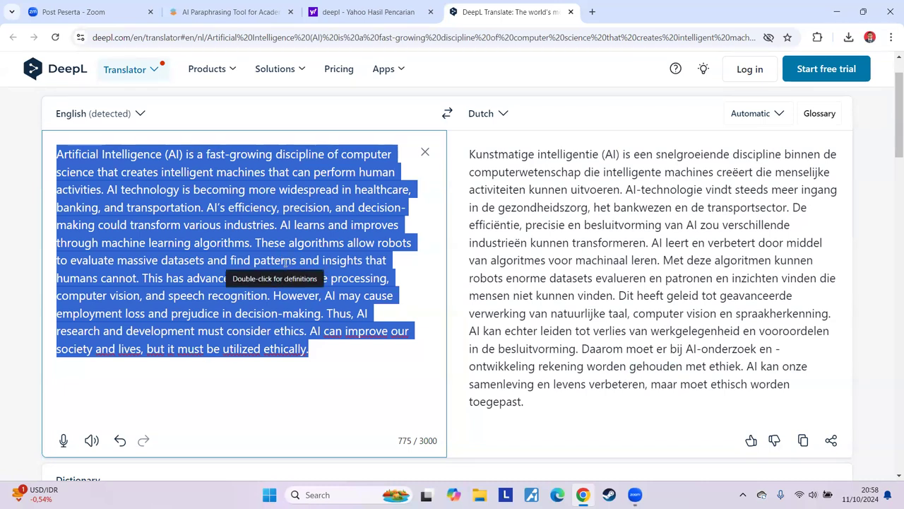
{"action": "left_click", "coordinate": [233, 12]}
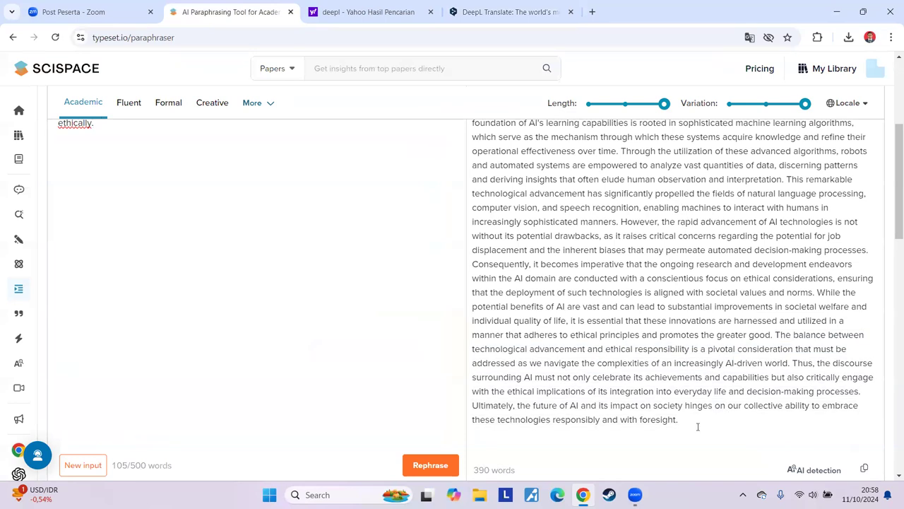
{"action": "left_click_drag", "start_coordinate": [683, 419], "coordinate": [721, 139]}
{"action": "left_click", "coordinate": [804, 104]}
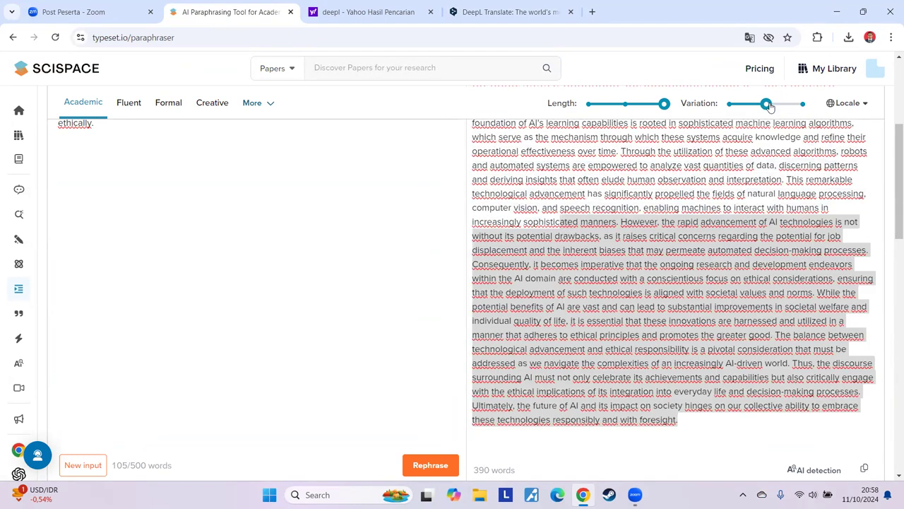
- Return to DeepL to review the source text and target languages, and close the DeepL page
{"action": "left_click", "coordinate": [512, 12]}
{"action": "left_click", "coordinate": [339, 354]}
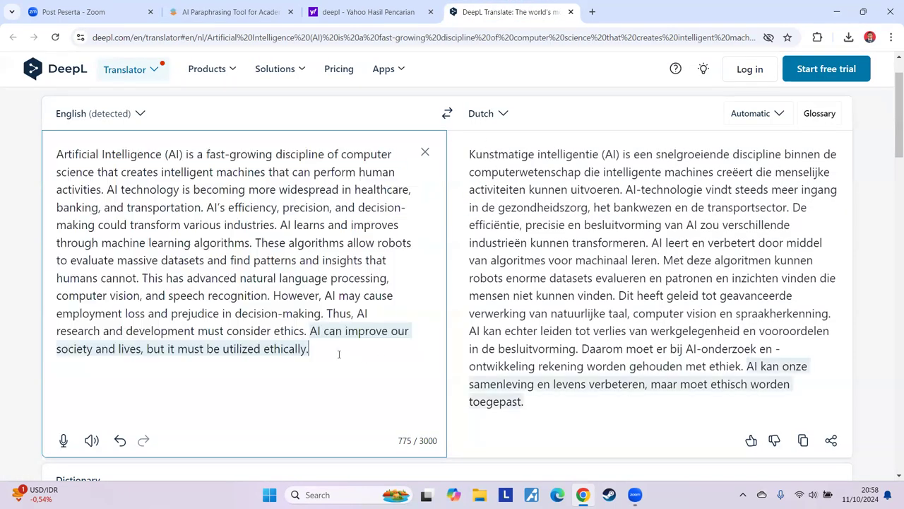
{"action": "left_click_drag", "start_coordinate": [60, 154], "coordinate": [340, 356]}
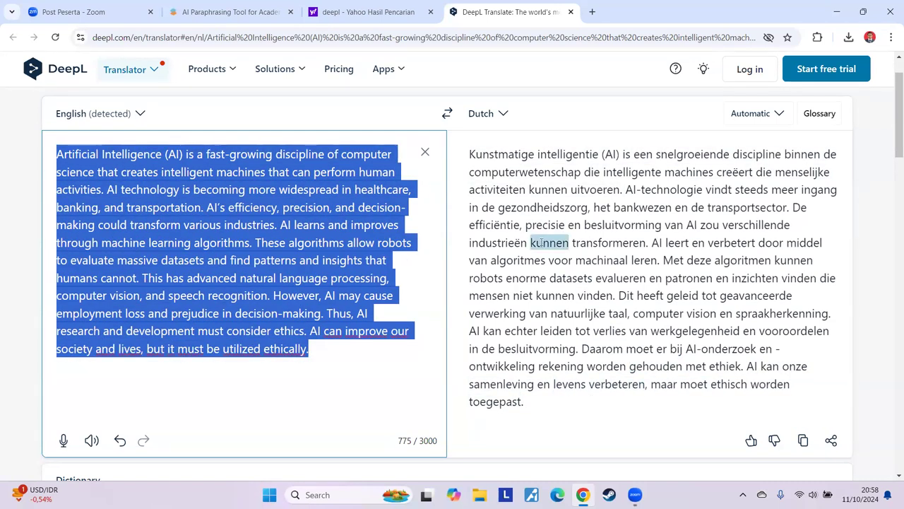
{"action": "left_click", "coordinate": [486, 113]}
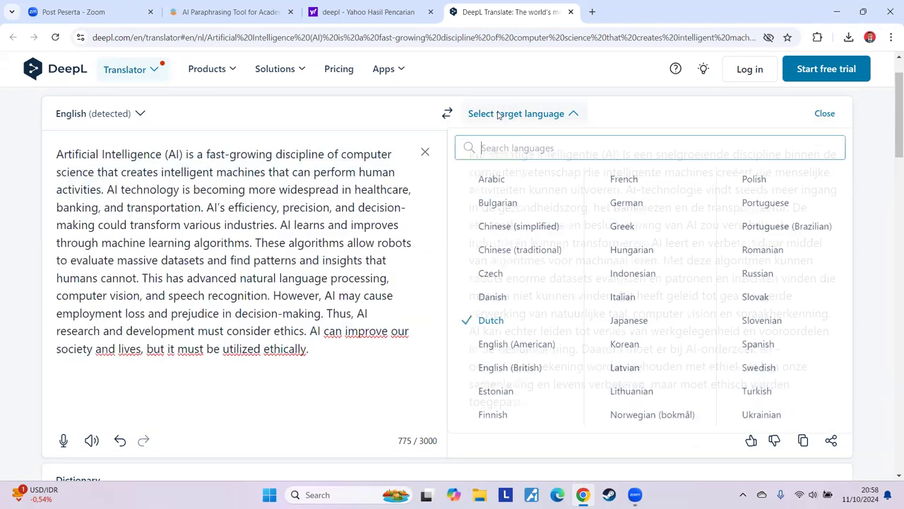
{"action": "key", "text": "Escape"}
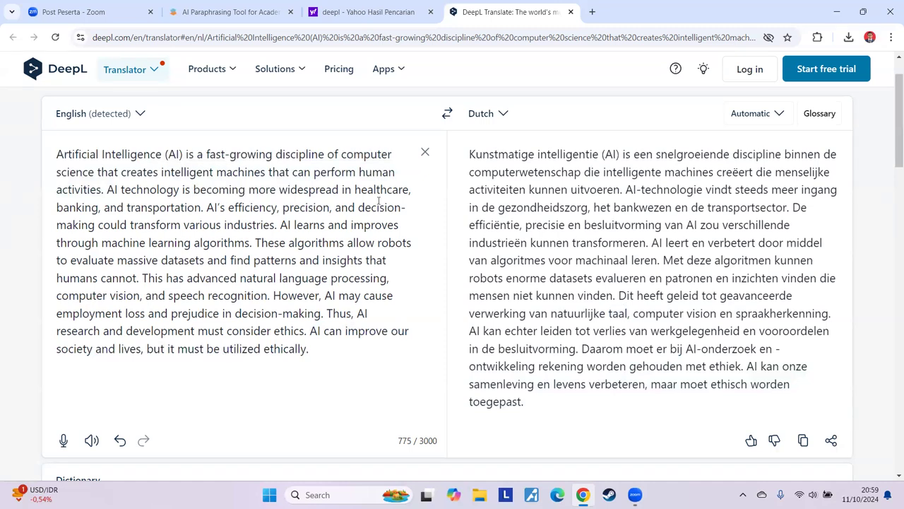
{"action": "left_click", "coordinate": [571, 12]}
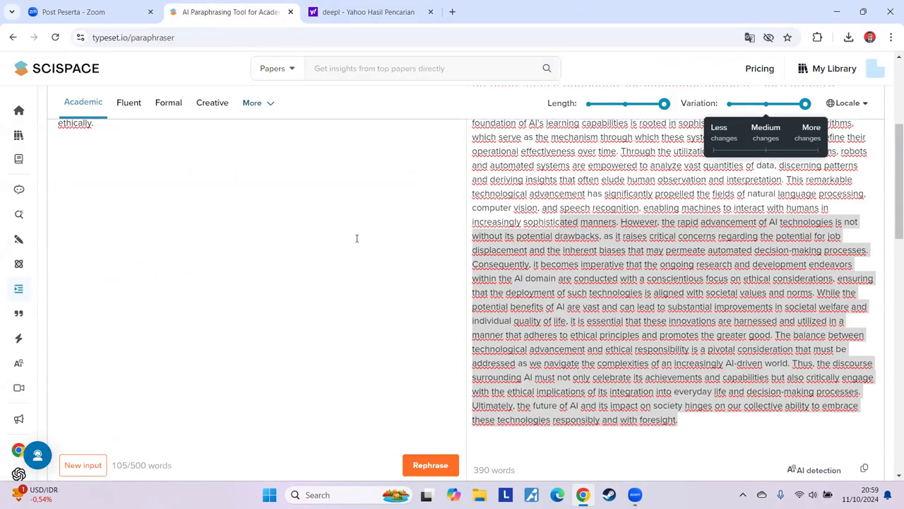
- Compare the original AI text with the full paraphrased output in the SciSpace Paraphraser
{"action": "left_click", "coordinate": [358, 237]}
{"action": "left_click_drag", "start_coordinate": [683, 419], "coordinate": [493, 119]}
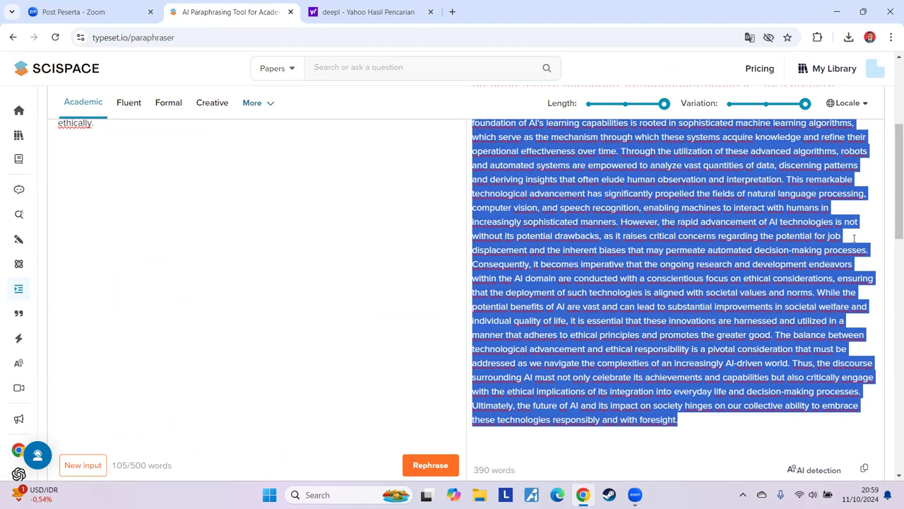
{"action": "left_click", "coordinate": [753, 276]}
{"action": "scroll", "coordinate": [106, 281], "scroll_direction": "up", "scroll_amount": 5}
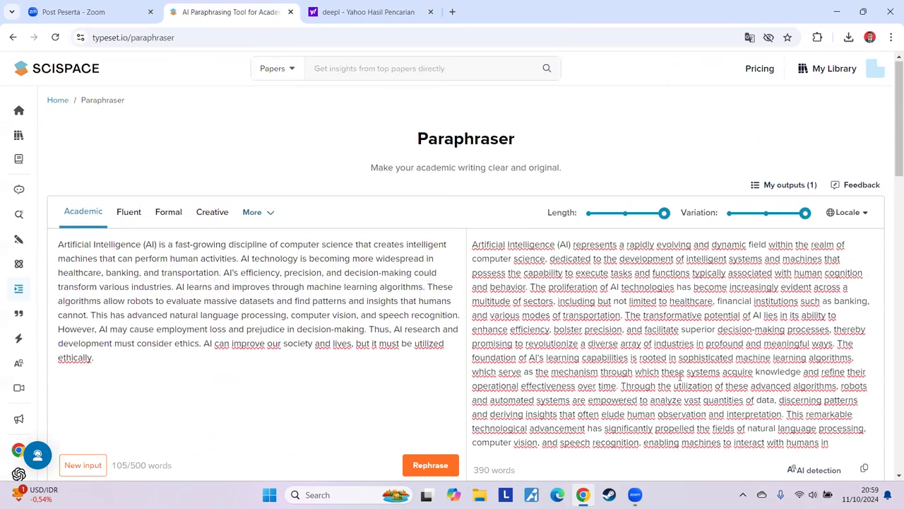
{"action": "left_click_drag", "start_coordinate": [58, 245], "coordinate": [94, 359]}
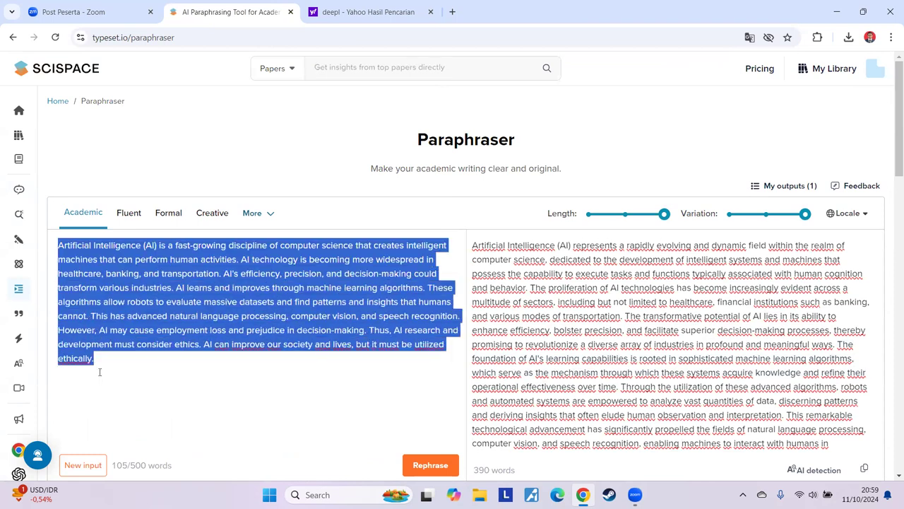
{"action": "left_click", "coordinate": [472, 245]}
{"action": "scroll", "coordinate": [576, 262], "scroll_direction": "down", "scroll_amount": 4}
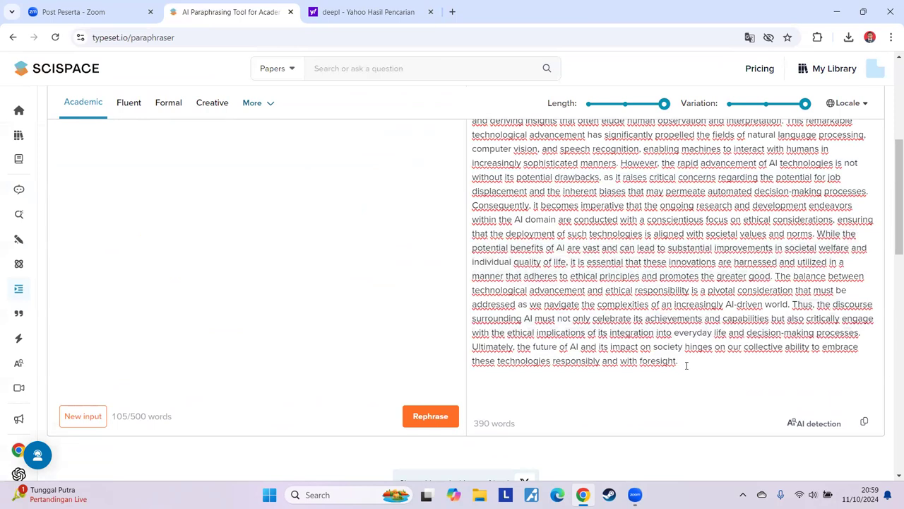
{"action": "scroll", "coordinate": [686, 365], "scroll_direction": "up", "scroll_amount": 6}
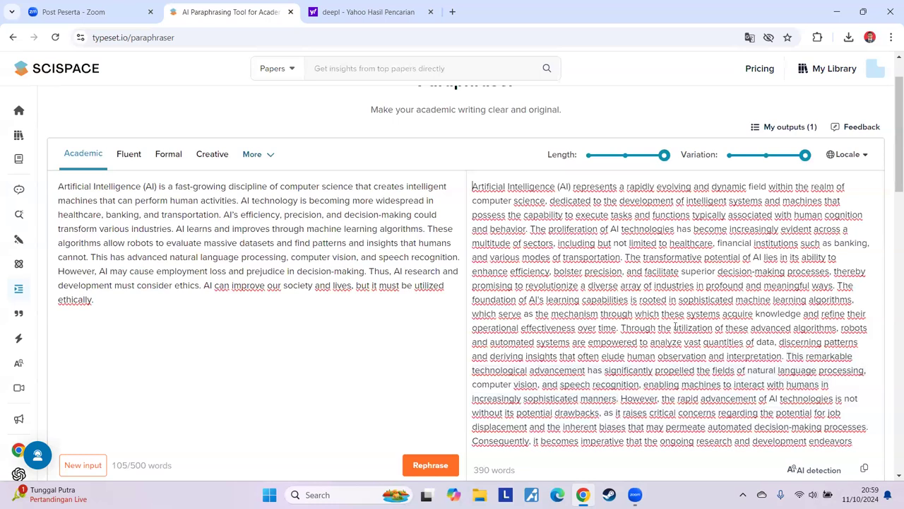
{"action": "scroll", "coordinate": [597, 256], "scroll_direction": "down", "scroll_amount": 5}
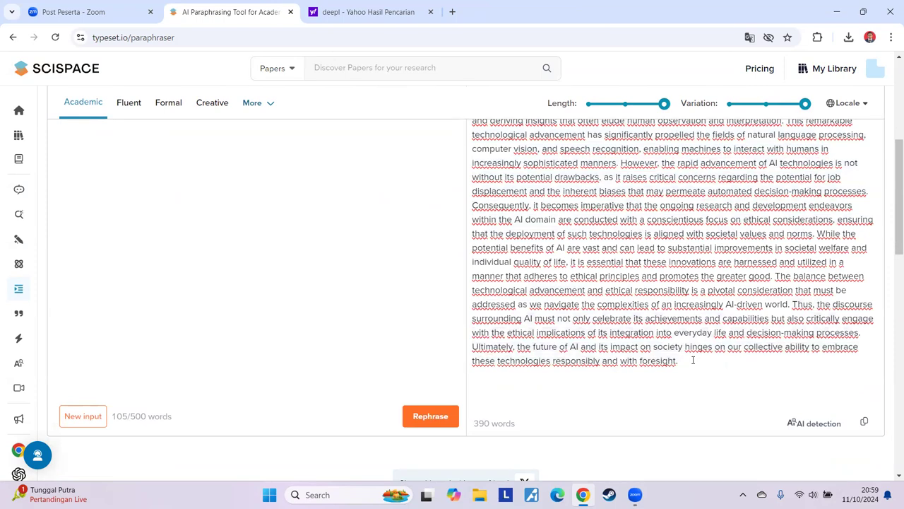
- Run AI detection on the paraphrased output and view the explanation of its rating
{"action": "left_click", "coordinate": [817, 427]}
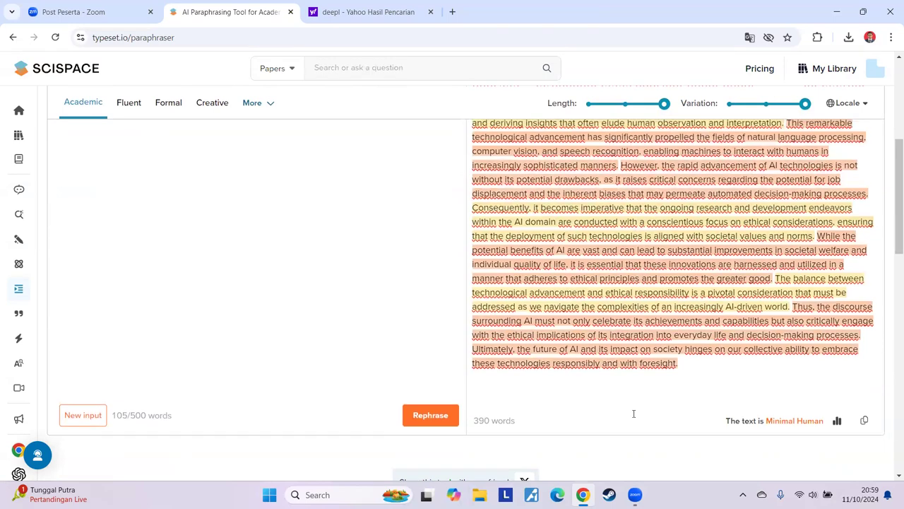
{"action": "scroll", "coordinate": [633, 424], "scroll_direction": "up", "scroll_amount": 3}
{"action": "scroll", "coordinate": [618, 361], "scroll_direction": "down", "scroll_amount": 3}
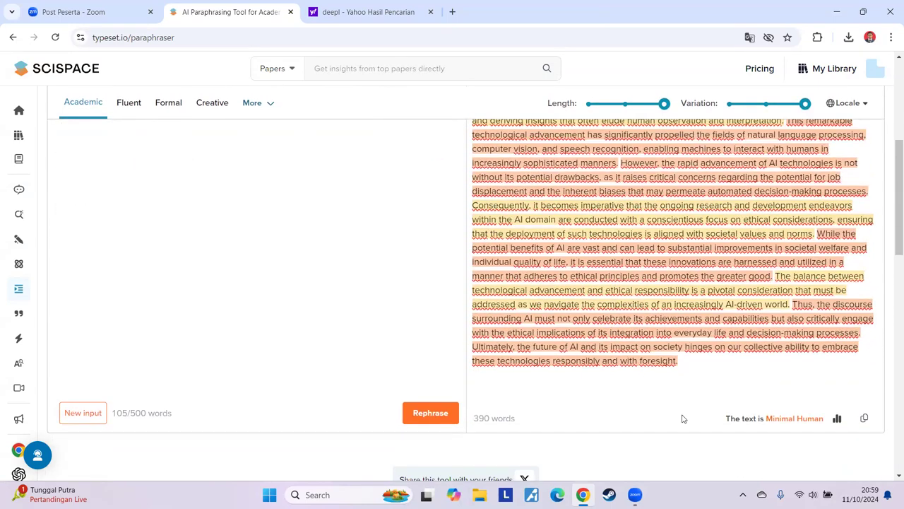
{"action": "mouse_move", "coordinate": [778, 417]}
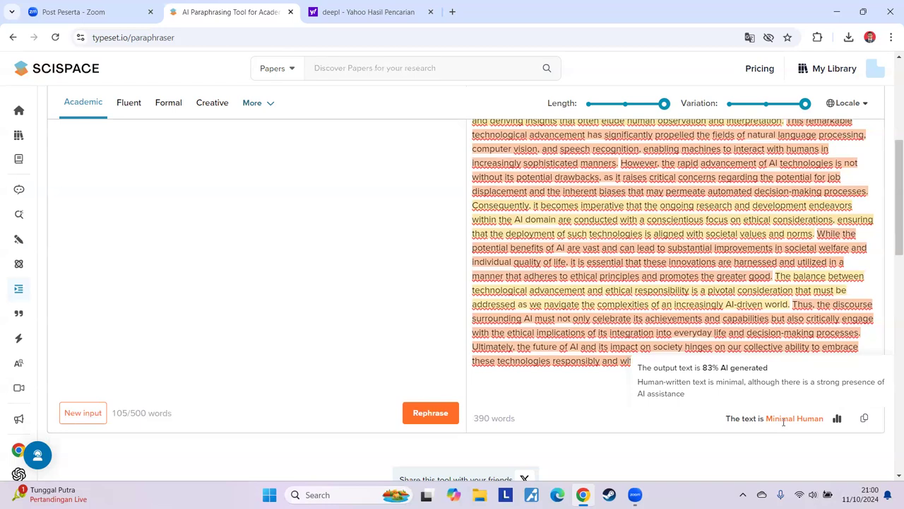
- Examine the detailed breakdown of the AI detection result and the sentences highlighted in the paraphrased output
{"action": "left_click", "coordinate": [838, 420]}
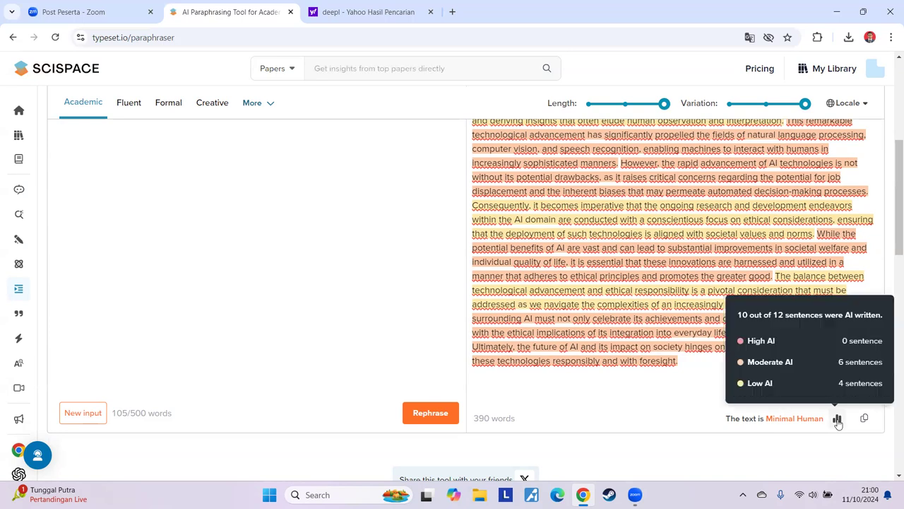
{"action": "left_click", "coordinate": [838, 420]}
{"action": "left_click", "coordinate": [838, 420]}
{"action": "left_click", "coordinate": [837, 421]}
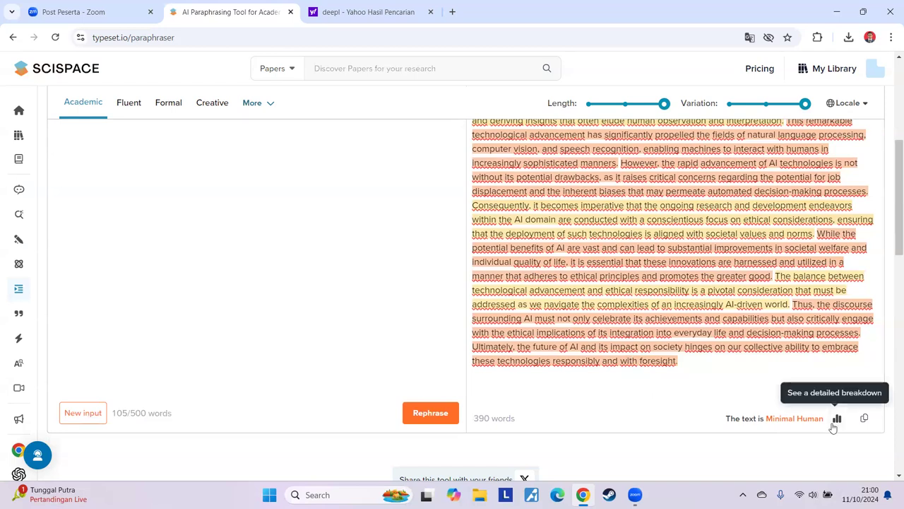
{"action": "left_click", "coordinate": [837, 420]}
{"action": "left_click", "coordinate": [837, 420]}
{"action": "left_click", "coordinate": [838, 422]}
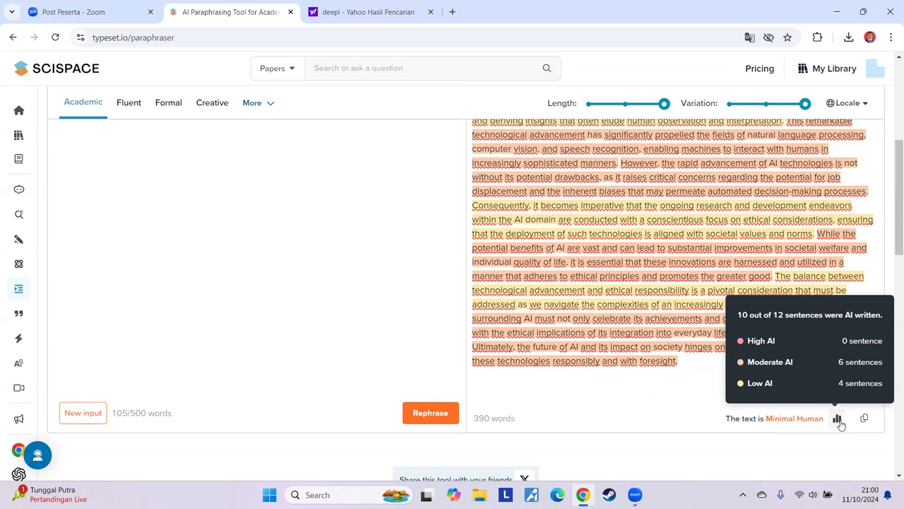
{"action": "left_click", "coordinate": [837, 421]}
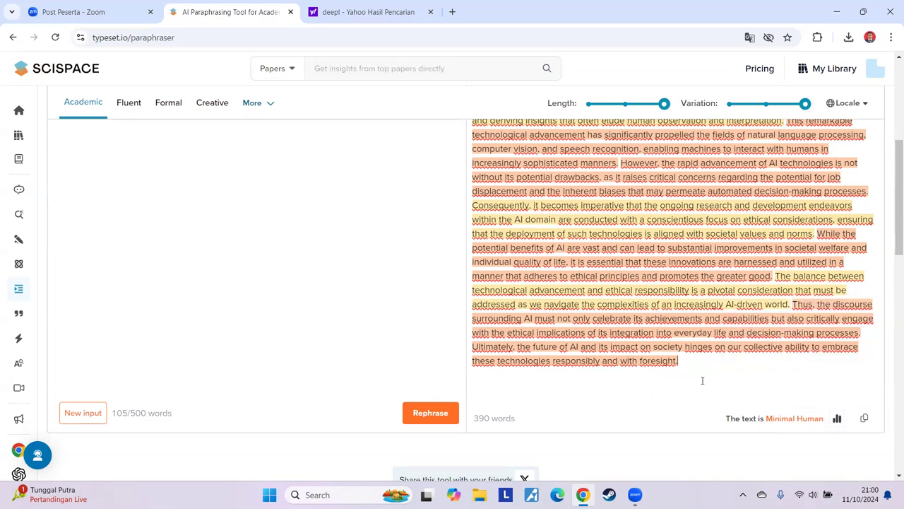
{"action": "scroll", "coordinate": [702, 380], "scroll_direction": "up", "scroll_amount": 10}
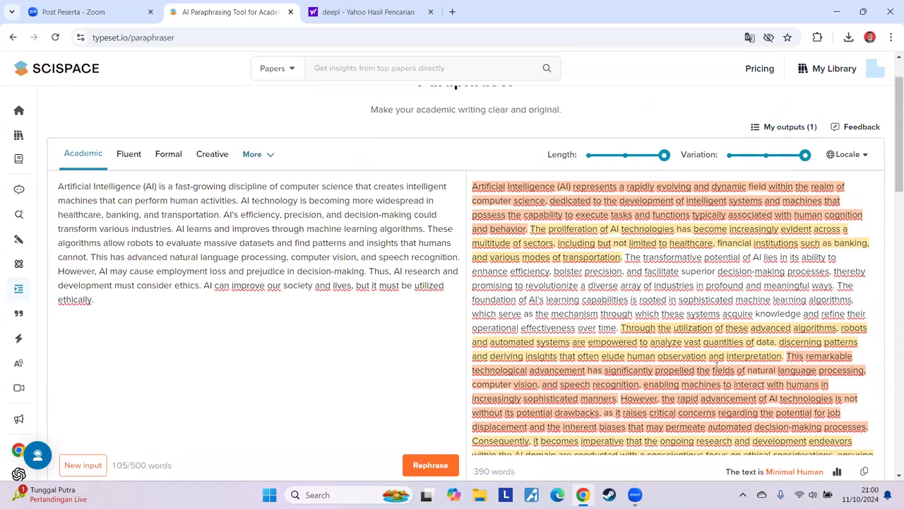
{"action": "scroll", "coordinate": [720, 346], "scroll_direction": "down", "scroll_amount": 5}
{"action": "scroll", "coordinate": [724, 322], "scroll_direction": "up", "scroll_amount": 5}
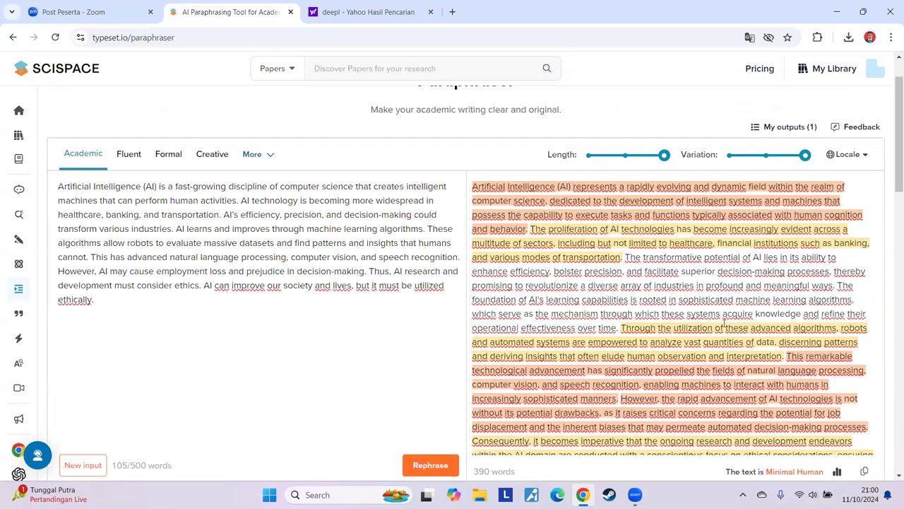
- Set both variation and length to their middle levels and rephrase the AI text in the Academic style
{"action": "left_click", "coordinate": [766, 155]}
{"action": "left_click_drag", "start_coordinate": [664, 156], "coordinate": [625, 155]}
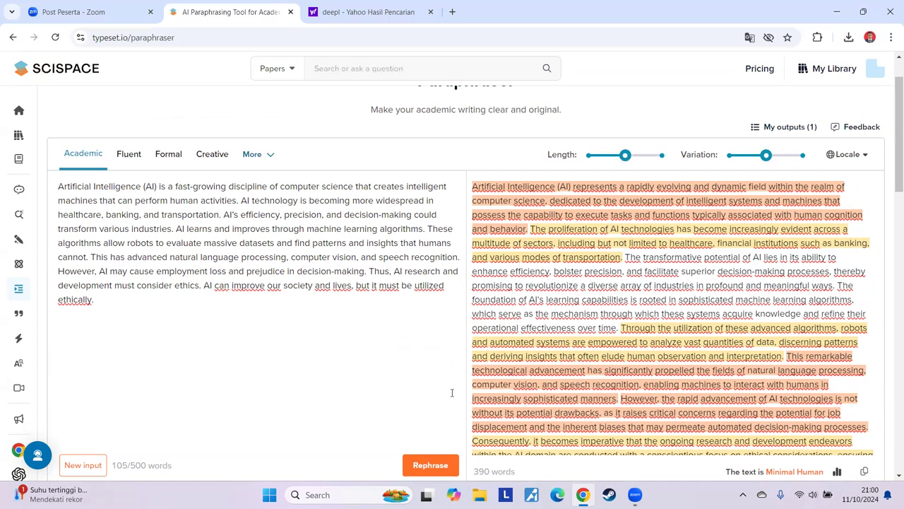
{"action": "left_click", "coordinate": [427, 466]}
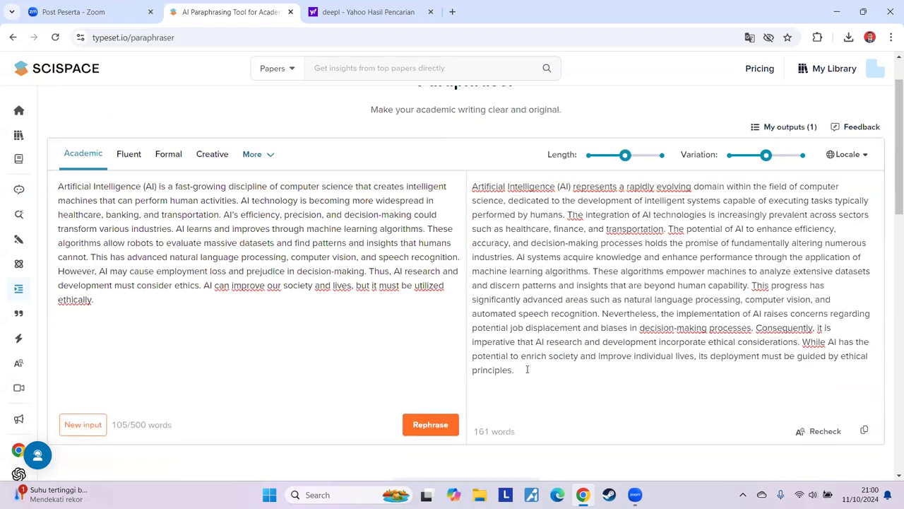
- Highlight part of the original text for comparison and recheck the new paraphrase with AI detection
{"action": "left_click_drag", "start_coordinate": [471, 272], "coordinate": [494, 214]}
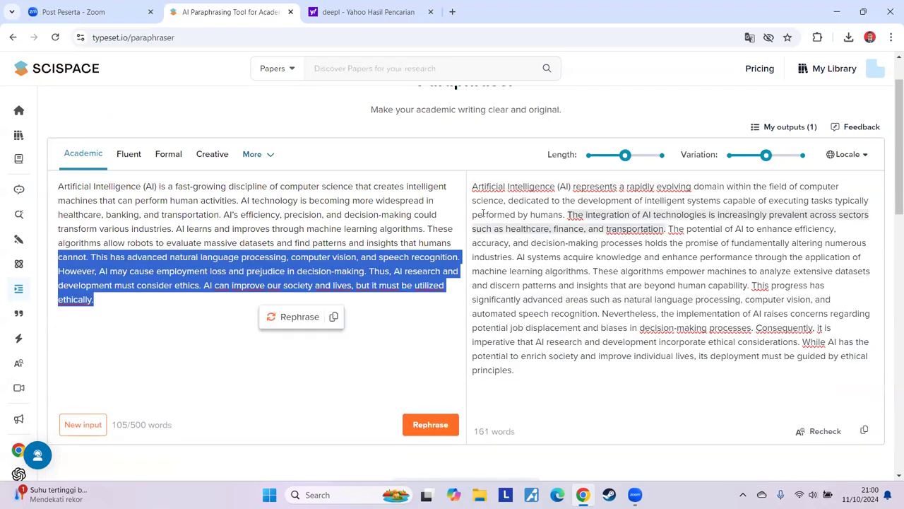
{"action": "left_click", "coordinate": [535, 375]}
{"action": "left_click", "coordinate": [820, 433]}
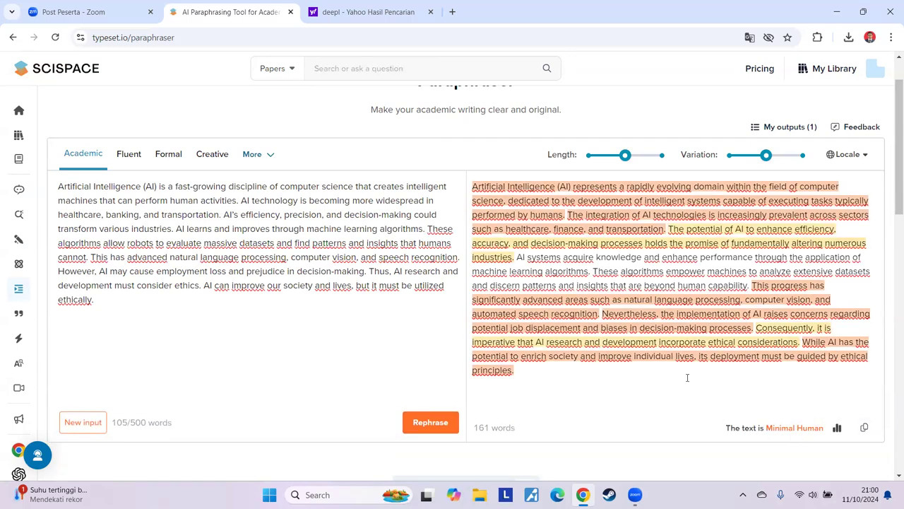
- Examine the highlighted sentences in the paraphrased output and view the explanation of its AI detection rating
{"action": "left_click", "coordinate": [836, 428]}
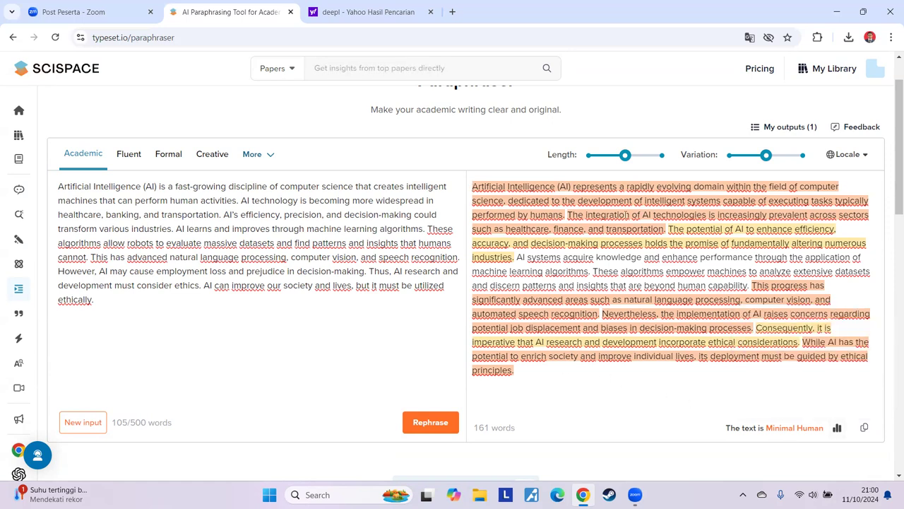
{"action": "left_click", "coordinate": [526, 372]}
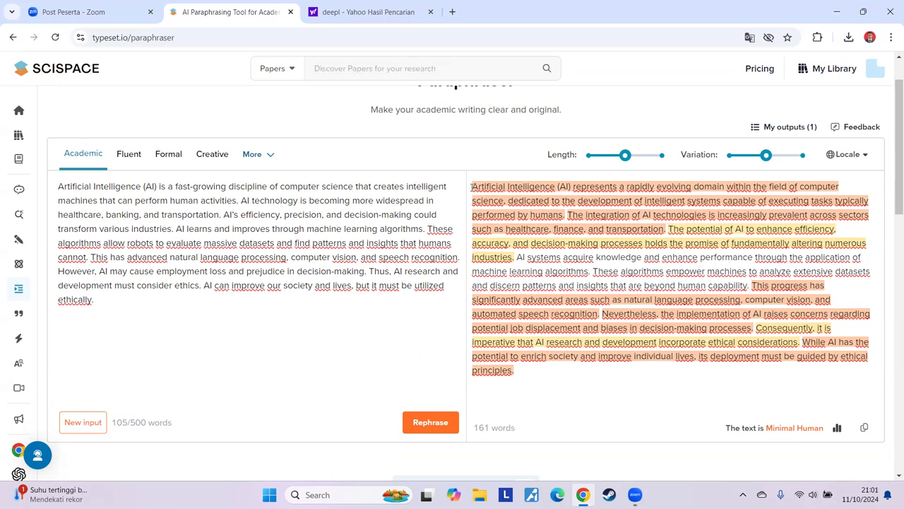
{"action": "left_click", "coordinate": [753, 285]}
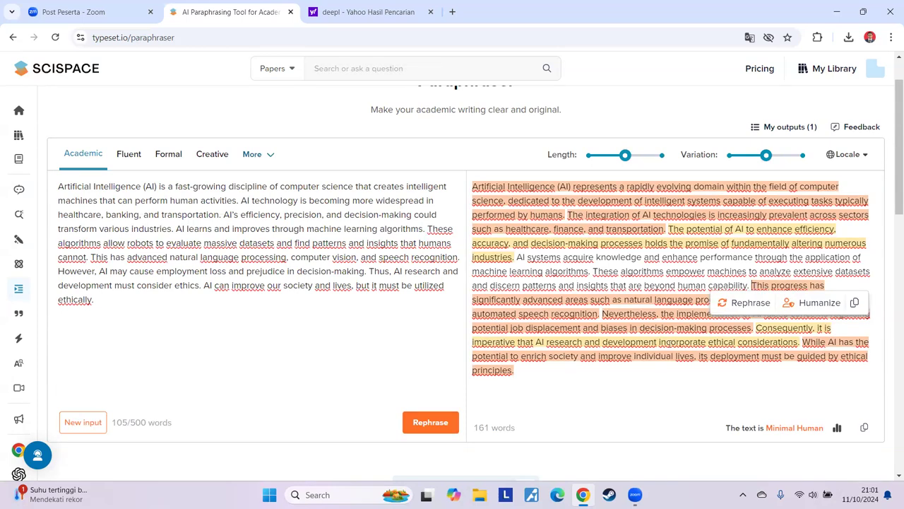
{"action": "left_click", "coordinate": [537, 370]}
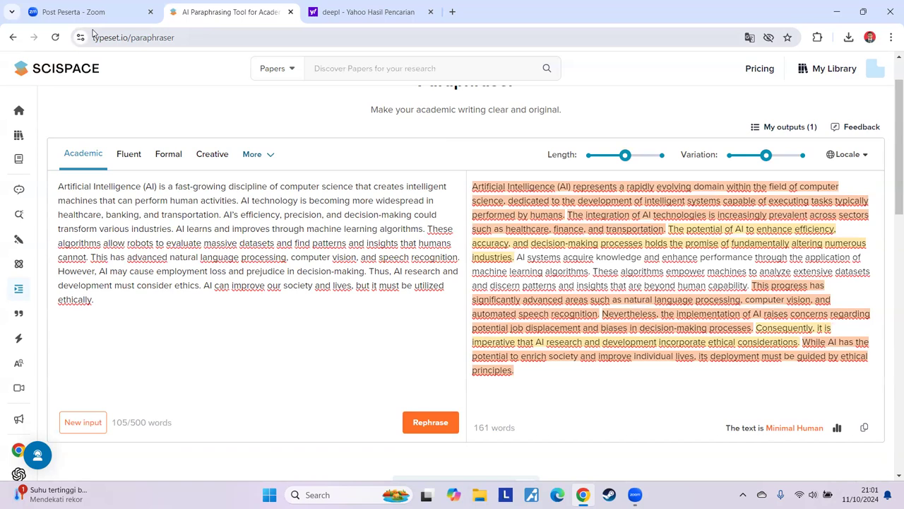
{"action": "mouse_move", "coordinate": [788, 431]}
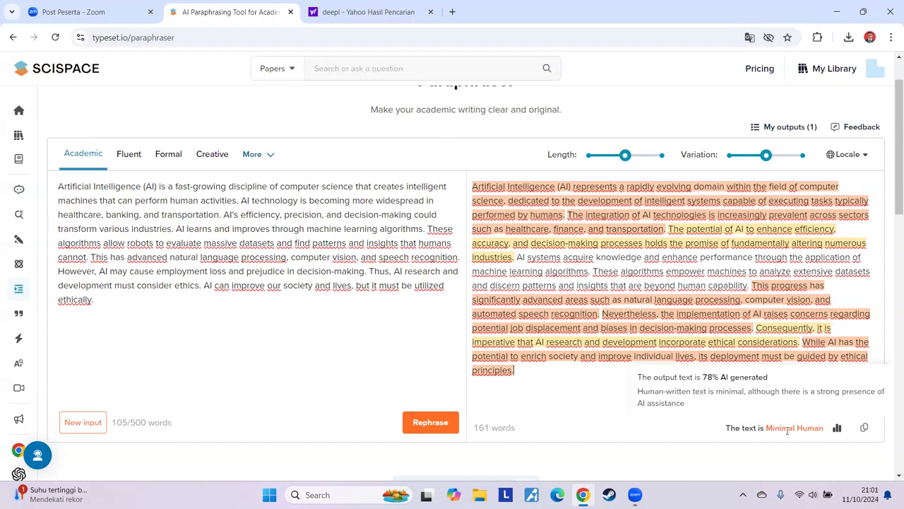
{"action": "left_click_drag", "start_coordinate": [705, 377], "coordinate": [717, 380]}
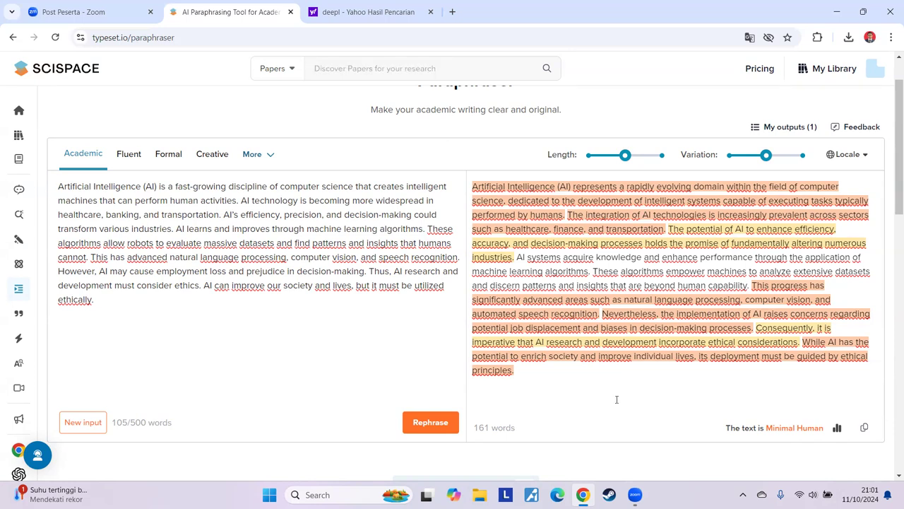
{"action": "mouse_move", "coordinate": [798, 425]}
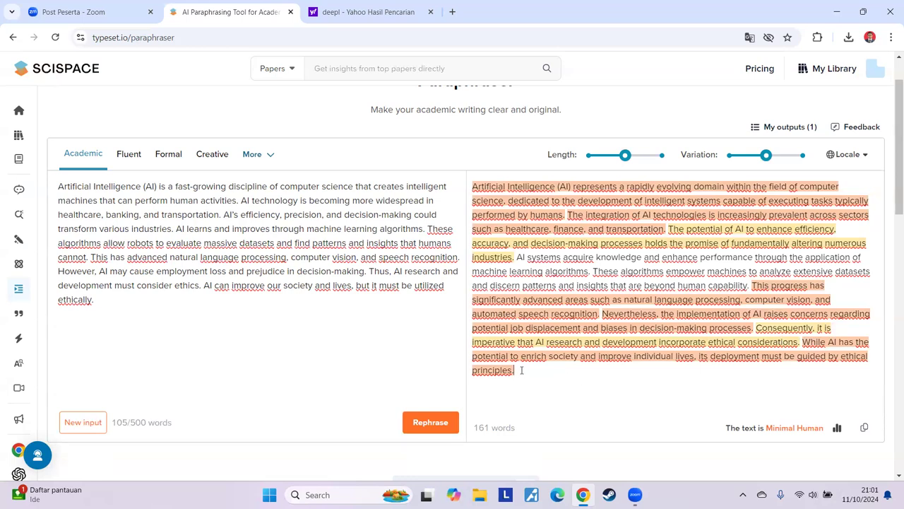
- Set both variation and length to their highest levels and rephrase the original text in the Academic style
{"action": "left_click_drag", "start_coordinate": [766, 155], "coordinate": [806, 165]}
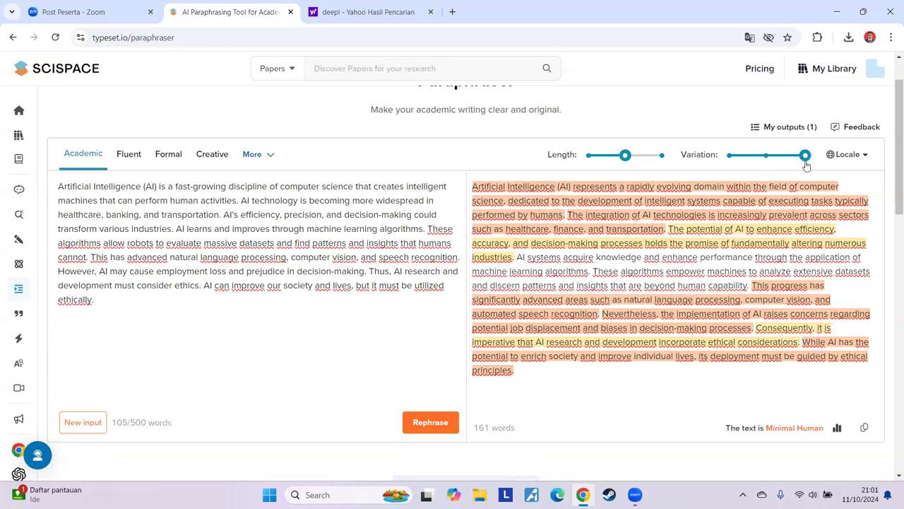
{"action": "left_click_drag", "start_coordinate": [636, 162], "coordinate": [664, 159]}
{"action": "left_click", "coordinate": [435, 426]}
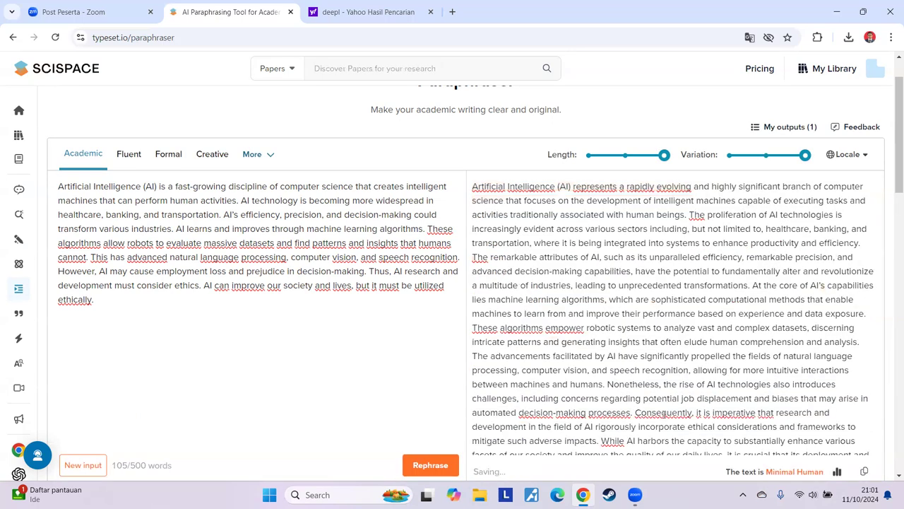
- Read through the expanded paraphrase and recheck it with AI detection
{"action": "scroll", "coordinate": [707, 339], "scroll_direction": "down", "scroll_amount": 3}
{"action": "scroll", "coordinate": [738, 327], "scroll_direction": "up", "scroll_amount": 2}
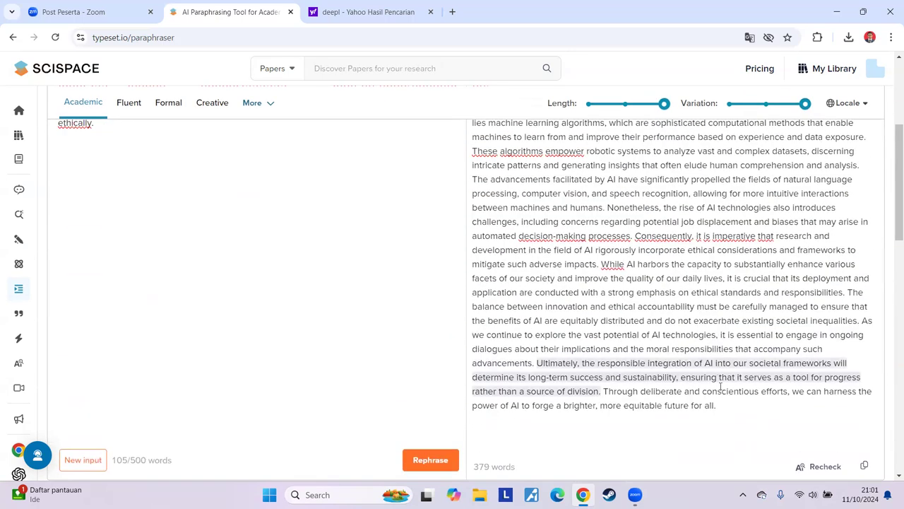
{"action": "scroll", "coordinate": [646, 366], "scroll_direction": "up", "scroll_amount": 3}
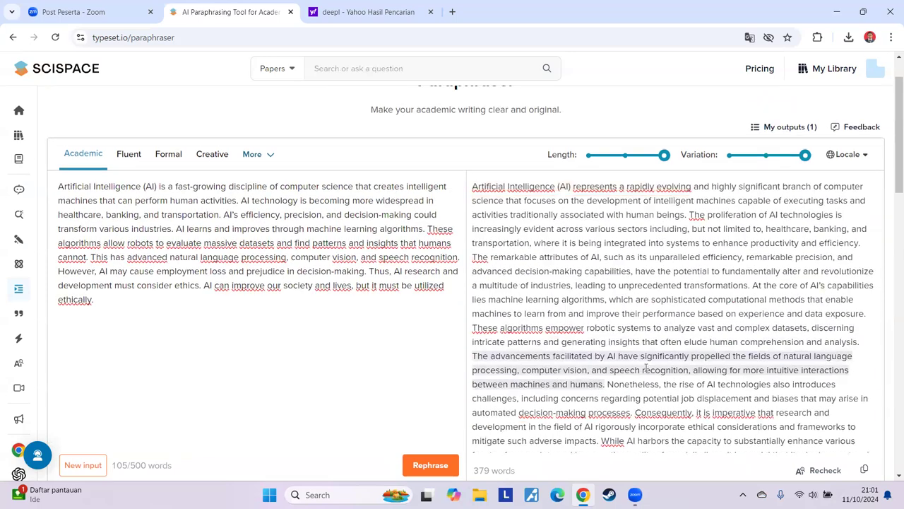
{"action": "scroll", "coordinate": [644, 367], "scroll_direction": "down", "scroll_amount": 5}
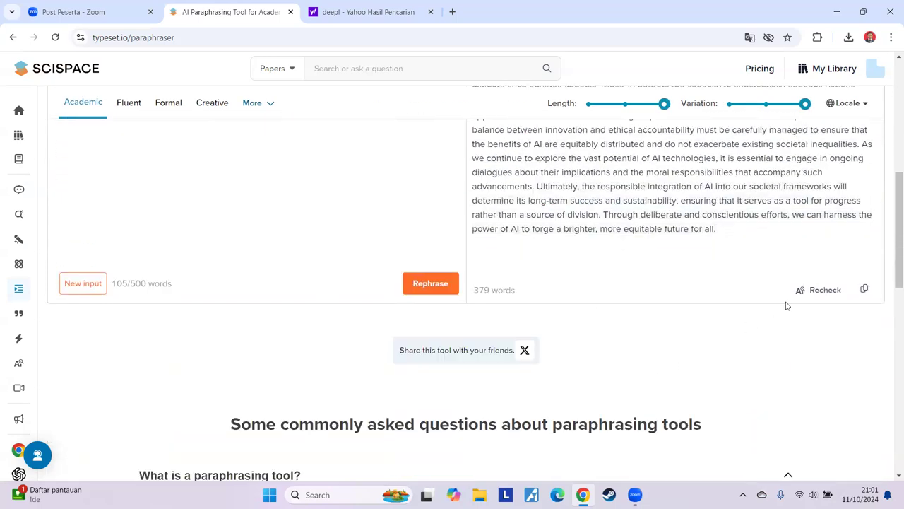
{"action": "left_click", "coordinate": [808, 289]}
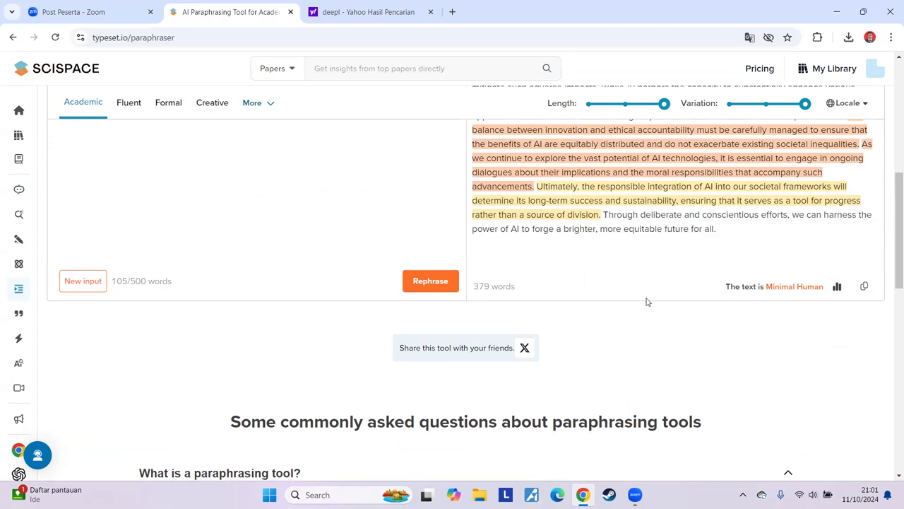
- Examine the sentences flagged by AI detection throughout the expanded paraphrase and compare them with the original text
{"action": "scroll", "coordinate": [645, 304], "scroll_direction": "up", "scroll_amount": 5}
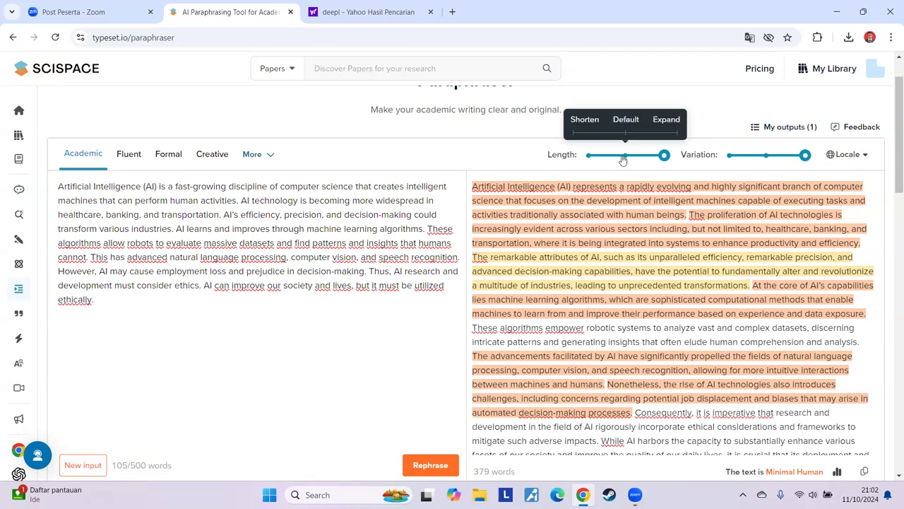
{"action": "scroll", "coordinate": [625, 303], "scroll_direction": "down", "scroll_amount": 5}
{"action": "scroll", "coordinate": [625, 311], "scroll_direction": "up", "scroll_amount": 10}
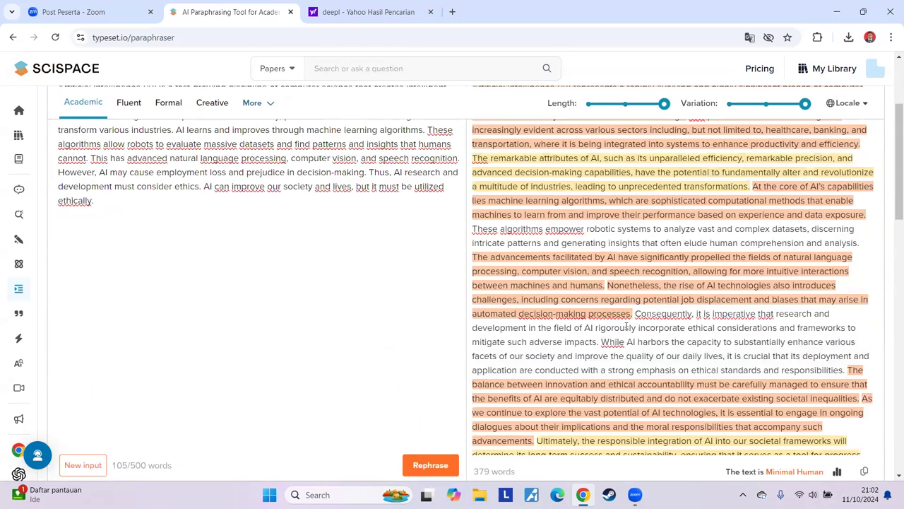
{"action": "mouse_move", "coordinate": [38, 190]}
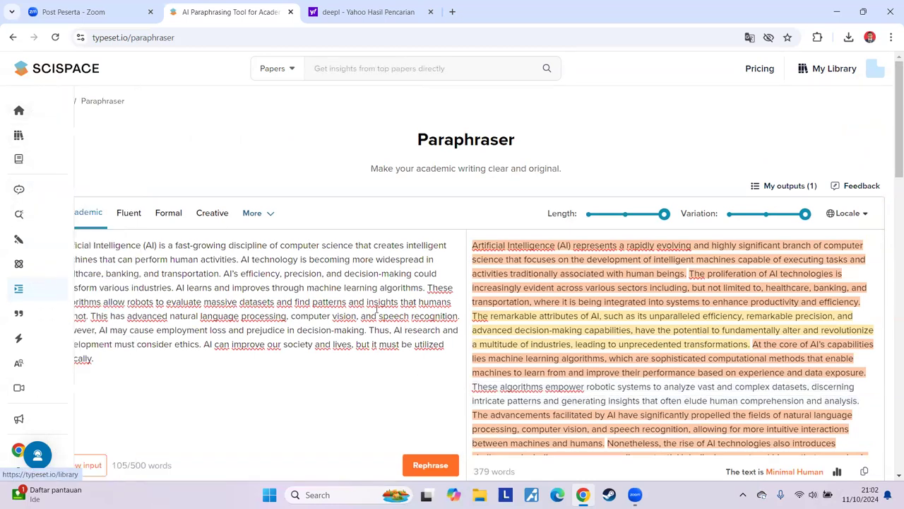
{"action": "scroll", "coordinate": [654, 384], "scroll_direction": "down", "scroll_amount": 5}
{"action": "scroll", "coordinate": [654, 384], "scroll_direction": "up", "scroll_amount": 5}
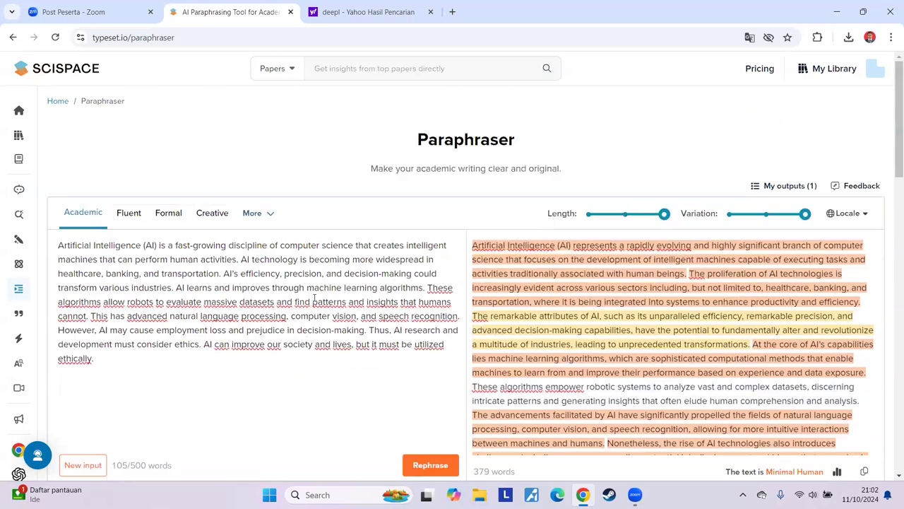
{"action": "scroll", "coordinate": [587, 304], "scroll_direction": "down", "scroll_amount": 5}
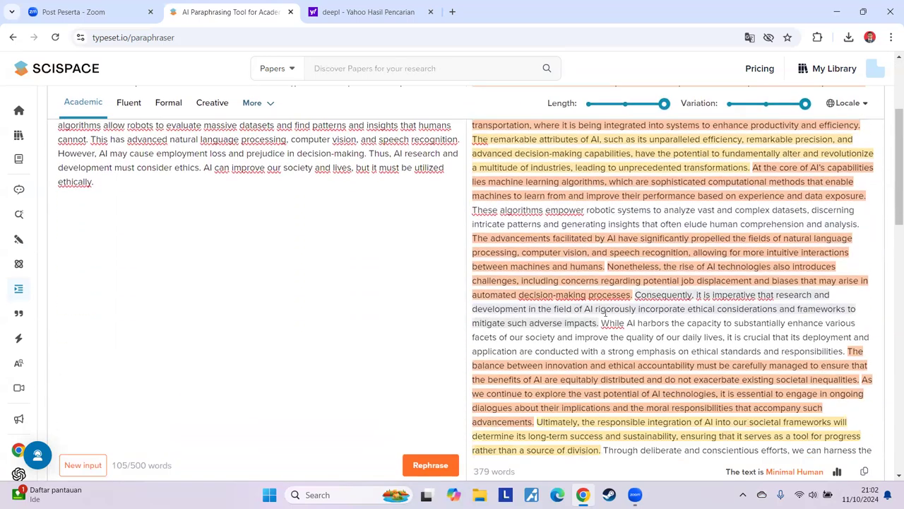
{"action": "scroll", "coordinate": [685, 375], "scroll_direction": "up", "scroll_amount": 5}
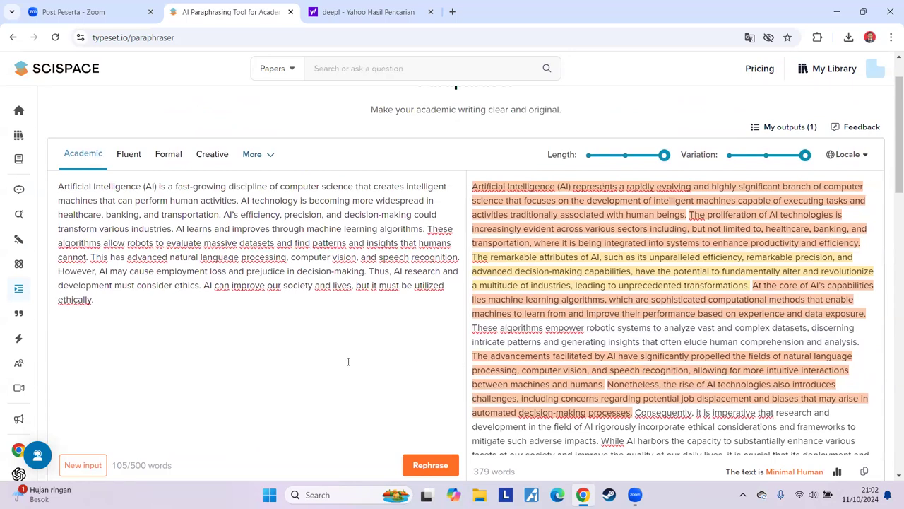
- Return to the SciSpace home page and look through the tools offered for researchers, students and authors
{"action": "scroll", "coordinate": [506, 369], "scroll_direction": "up", "scroll_amount": 1}
{"action": "left_click", "coordinate": [41, 117]}
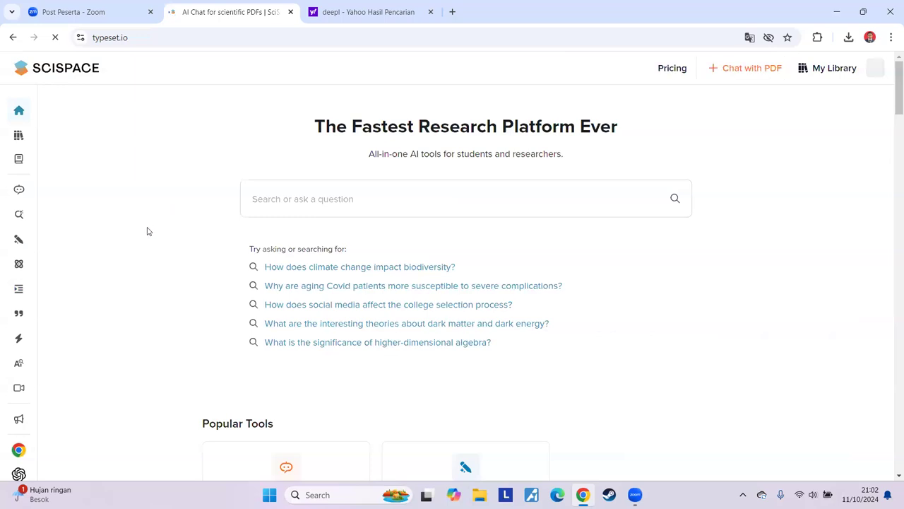
{"action": "scroll", "coordinate": [145, 231], "scroll_direction": "down", "scroll_amount": 4}
{"action": "scroll", "coordinate": [147, 232], "scroll_direction": "down", "scroll_amount": 3}
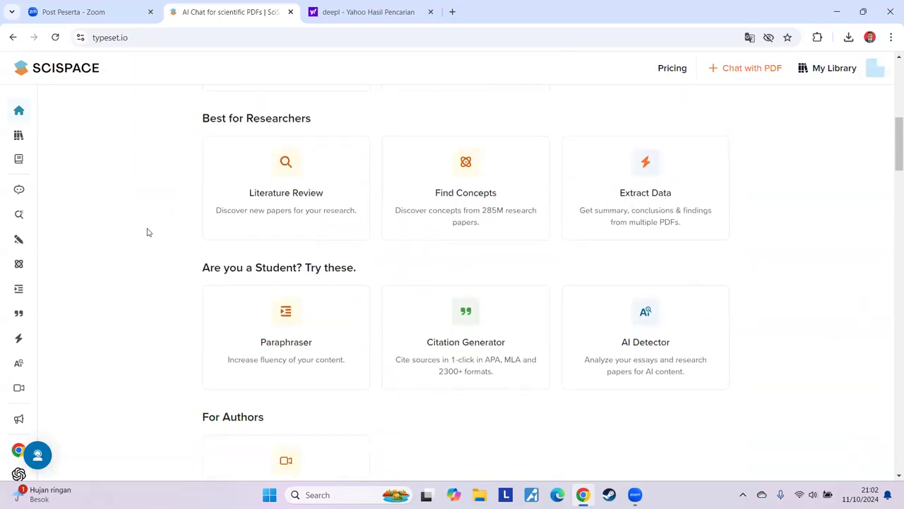
{"action": "scroll", "coordinate": [148, 233], "scroll_direction": "down", "scroll_amount": 1}
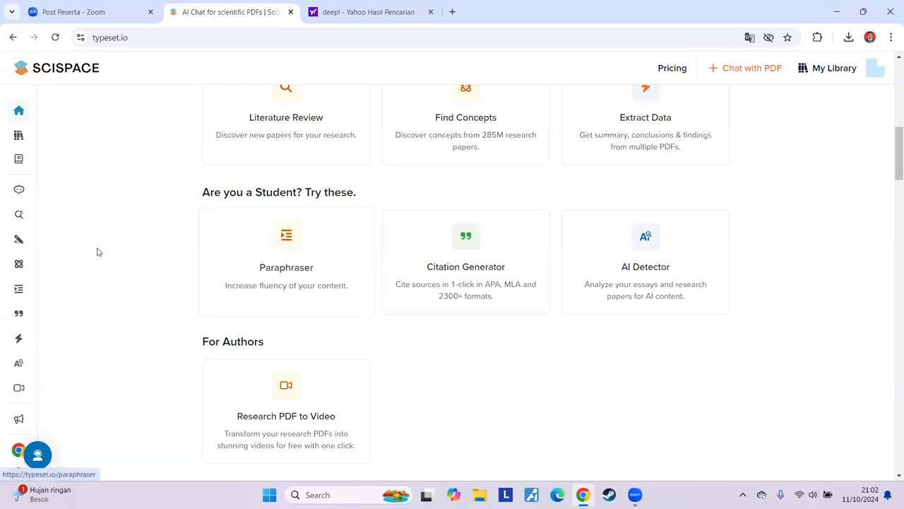
{"action": "mouse_move", "coordinate": [30, 196]}
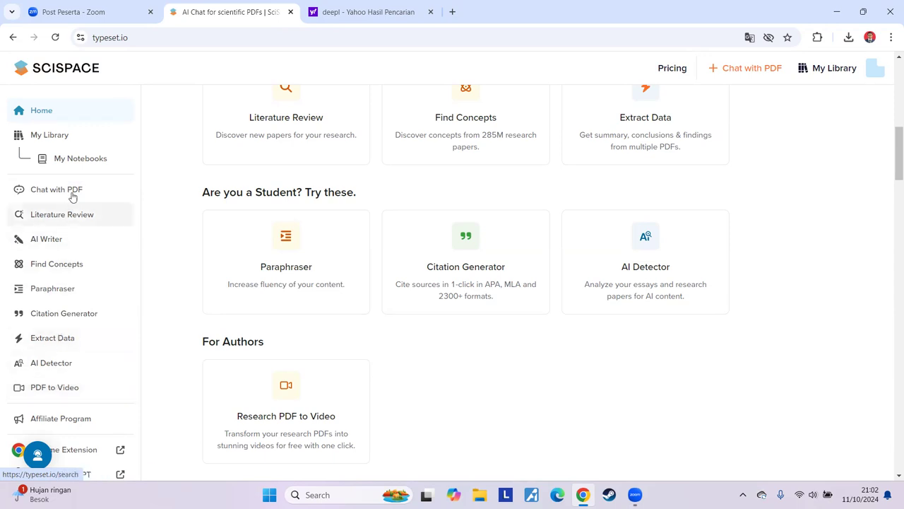
{"action": "scroll", "coordinate": [73, 194], "scroll_direction": "up", "scroll_amount": 3}
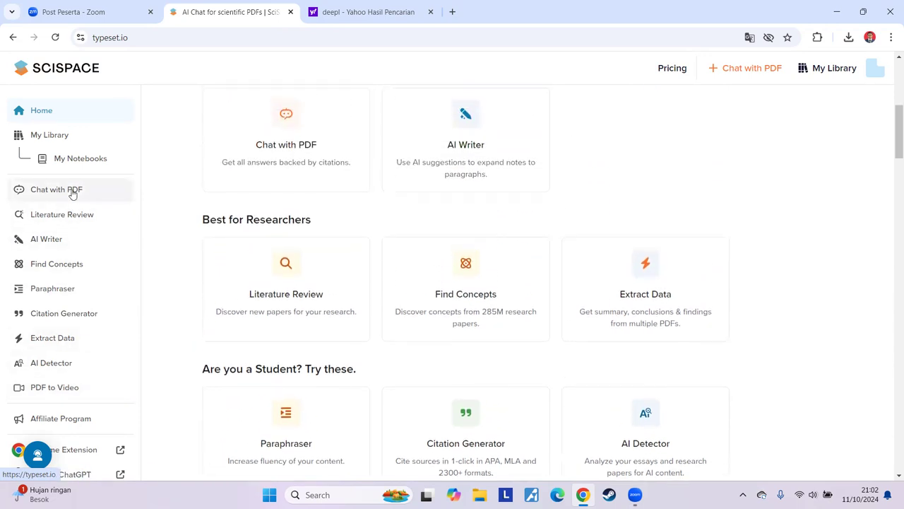
{"action": "mouse_move", "coordinate": [41, 212]}
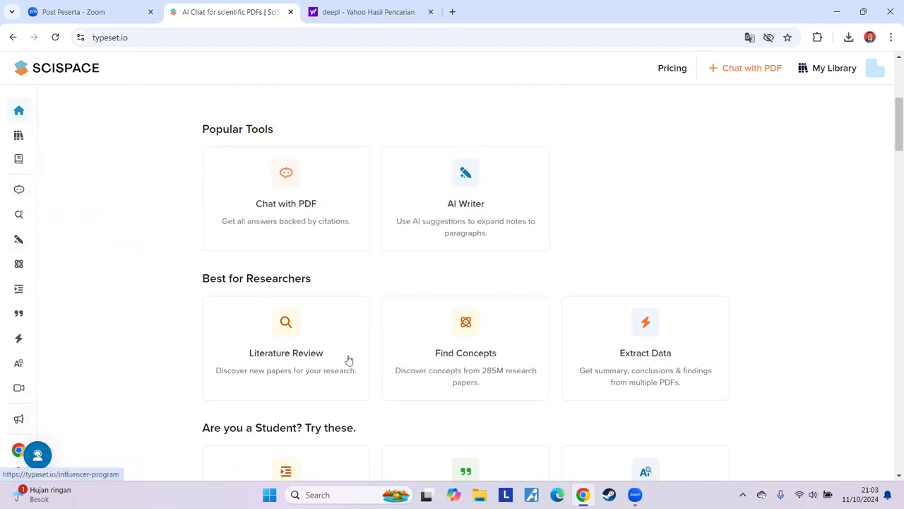
{"action": "scroll", "coordinate": [493, 340], "scroll_direction": "up", "scroll_amount": 3}
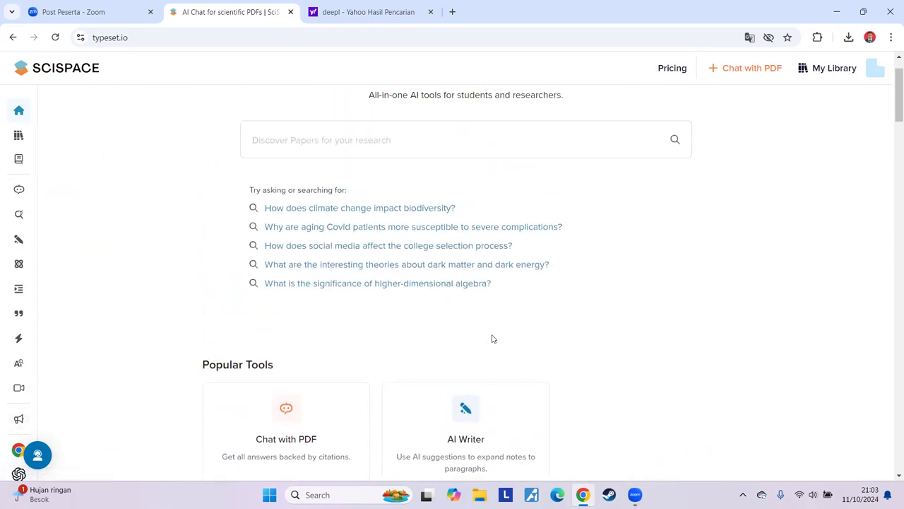
{"action": "scroll", "coordinate": [493, 339], "scroll_direction": "down", "scroll_amount": 1}
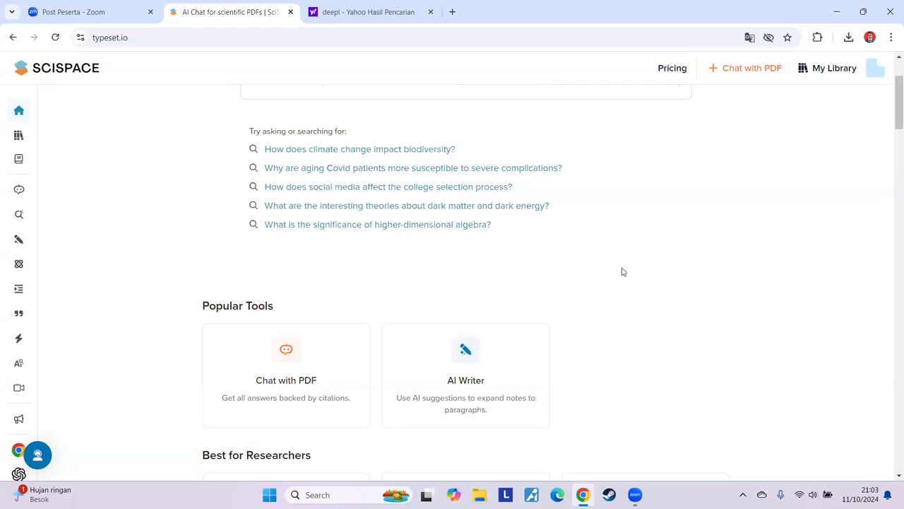
{"action": "scroll", "coordinate": [190, 212], "scroll_direction": "up", "scroll_amount": 3}
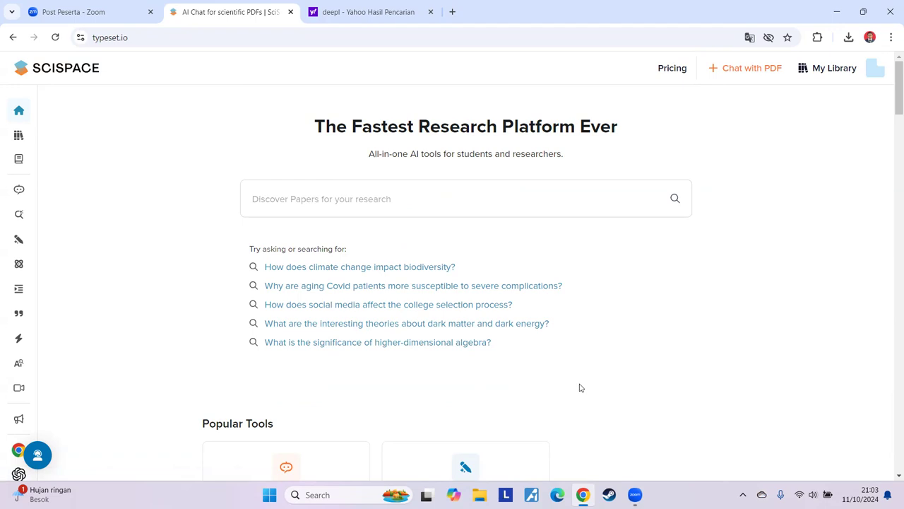
{"action": "scroll", "coordinate": [471, 197], "scroll_direction": "down", "scroll_amount": 3}
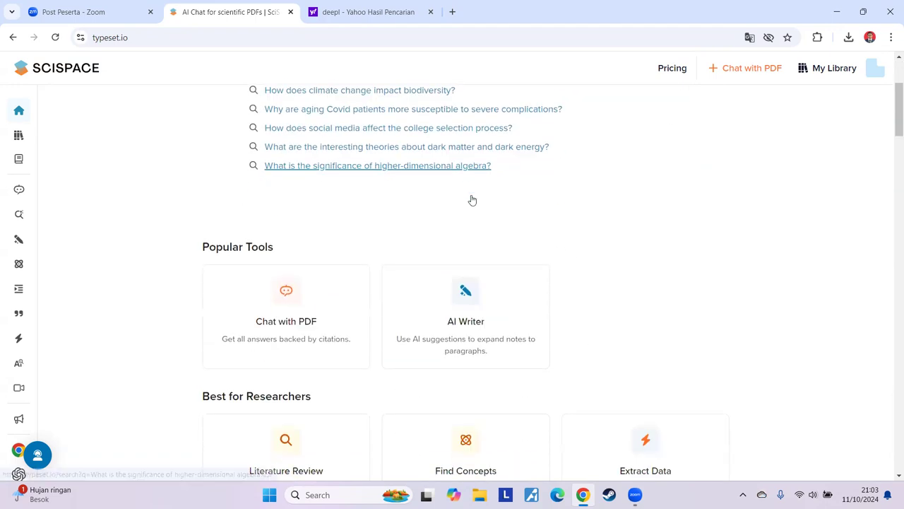
{"action": "scroll", "coordinate": [472, 200], "scroll_direction": "down", "scroll_amount": 2}
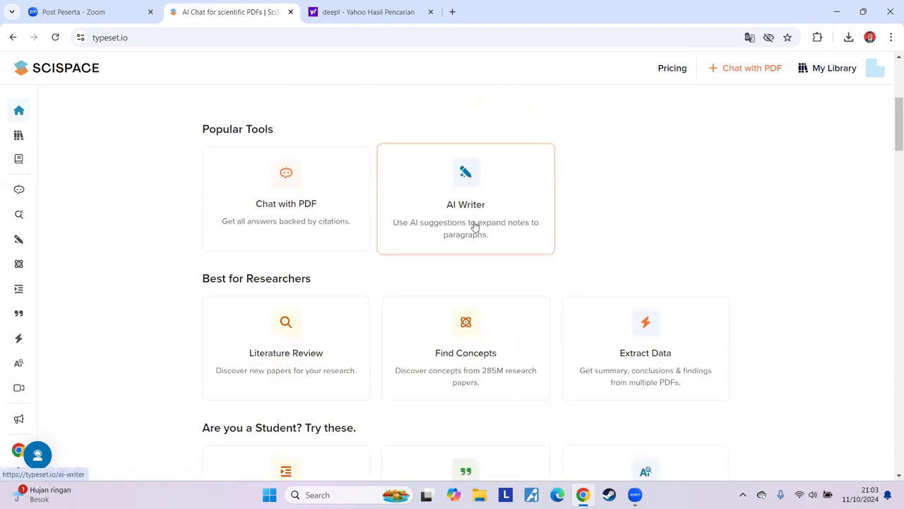
{"action": "scroll", "coordinate": [476, 234], "scroll_direction": "down", "scroll_amount": 2}
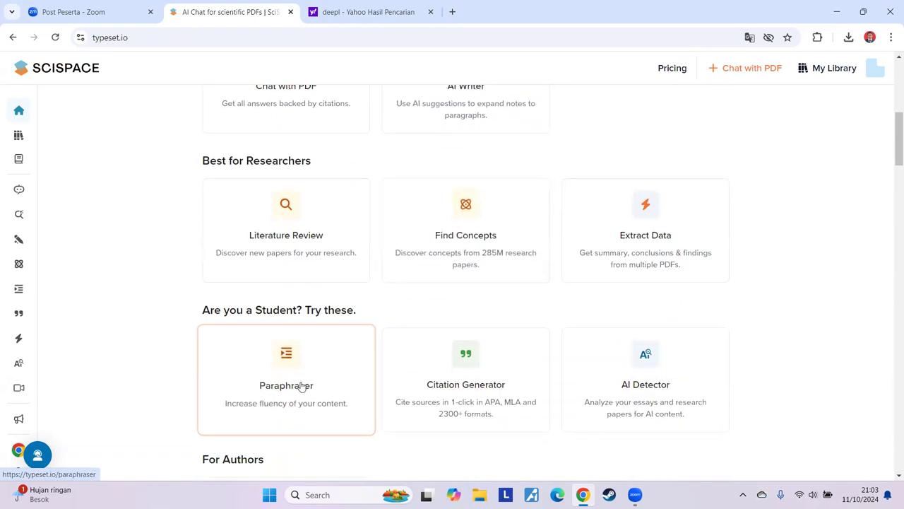
{"action": "scroll", "coordinate": [300, 385], "scroll_direction": "down", "scroll_amount": 2}
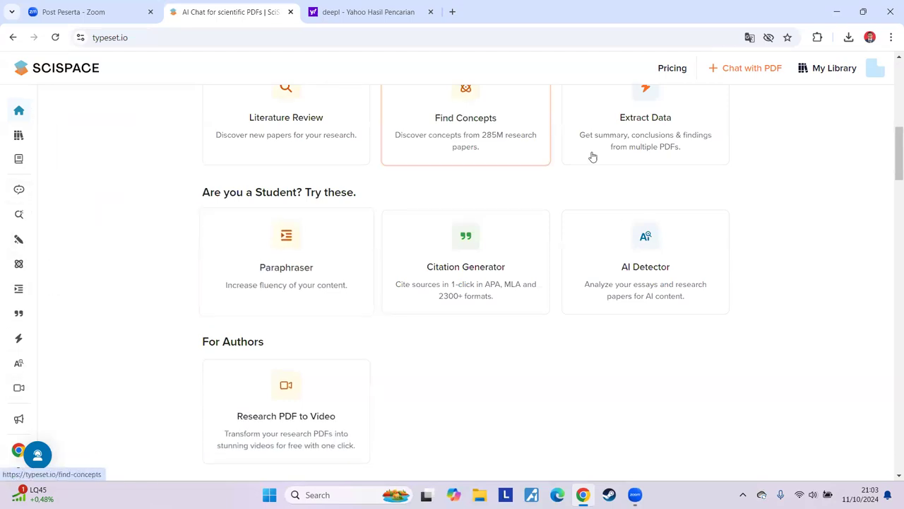
- Open the AI Detector from the home page's student tools and view the detection report for the expanded paraphrase
{"action": "scroll", "coordinate": [440, 308], "scroll_direction": "up", "scroll_amount": 4}
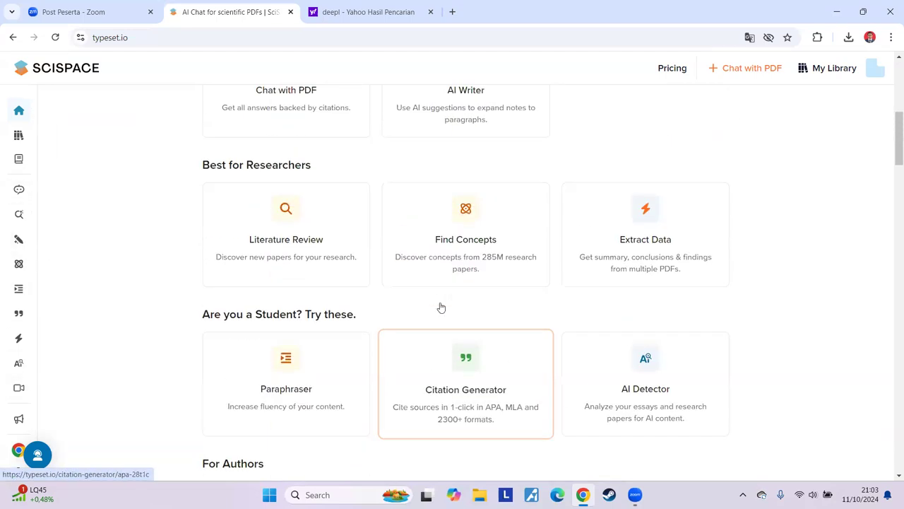
{"action": "scroll", "coordinate": [453, 300], "scroll_direction": "up", "scroll_amount": 3}
{"action": "scroll", "coordinate": [438, 299], "scroll_direction": "down", "scroll_amount": 6}
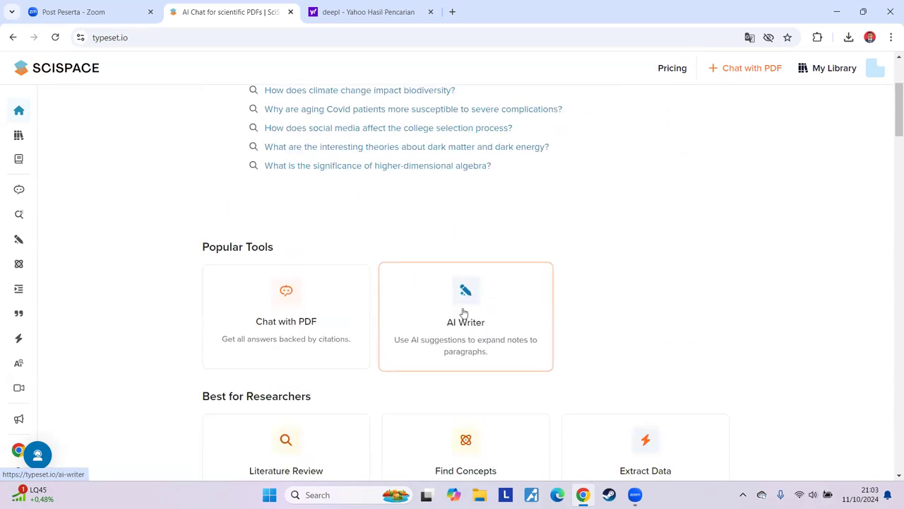
{"action": "scroll", "coordinate": [407, 315], "scroll_direction": "down", "scroll_amount": 1}
{"action": "left_click", "coordinate": [690, 327]}
{"action": "scroll", "coordinate": [527, 240], "scroll_direction": "down", "scroll_amount": 2}
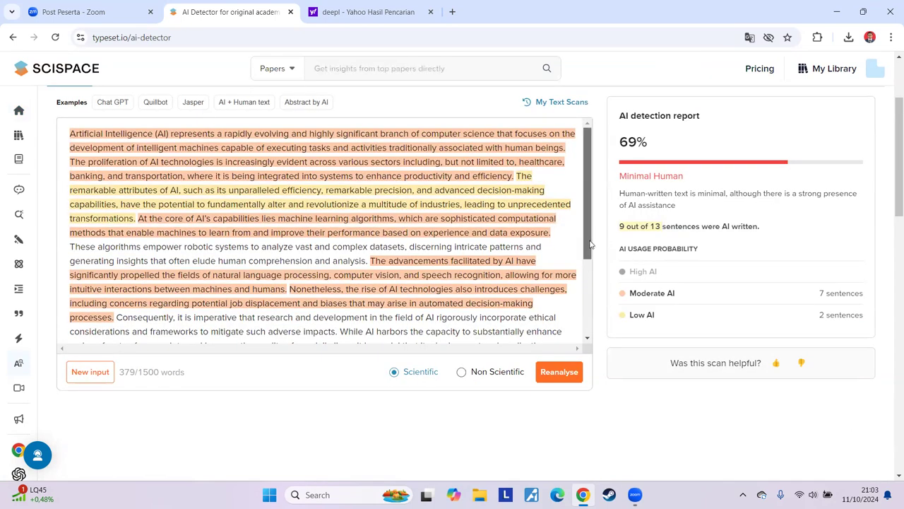
- Review the AI detection report and the highlighted sentences of the expanded paraphrase in the Academic AI Detector
{"action": "scroll", "coordinate": [590, 244], "scroll_direction": "down", "scroll_amount": 2}
{"action": "scroll", "coordinate": [590, 243], "scroll_direction": "up", "scroll_amount": 2}
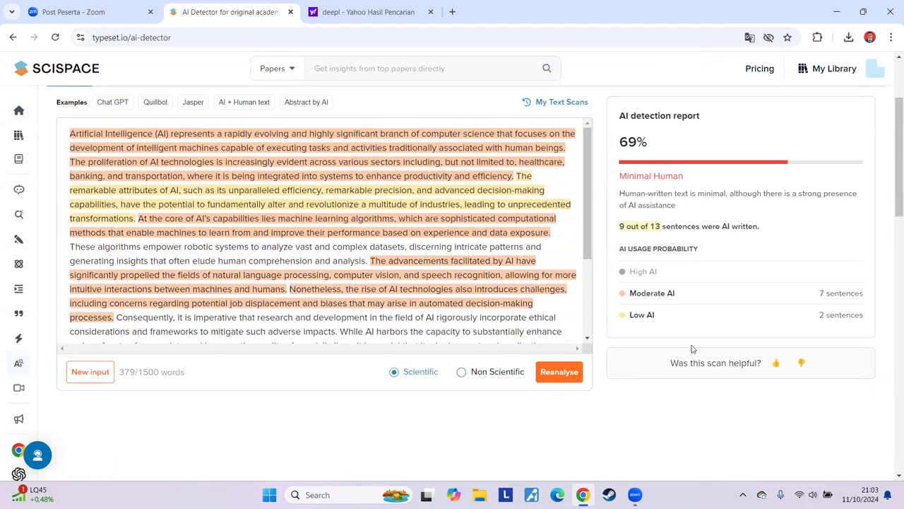
{"action": "scroll", "coordinate": [693, 348], "scroll_direction": "up", "scroll_amount": 2}
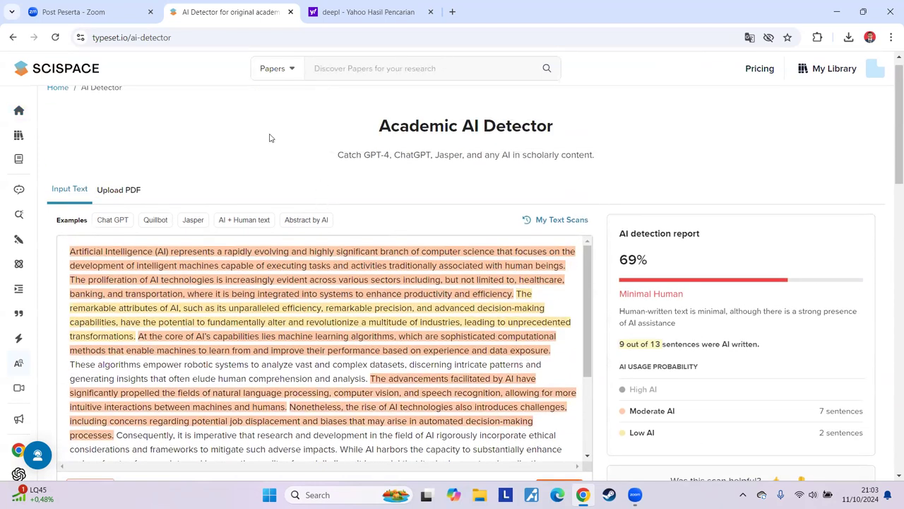
{"action": "scroll", "coordinate": [269, 137], "scroll_direction": "down", "scroll_amount": 1}
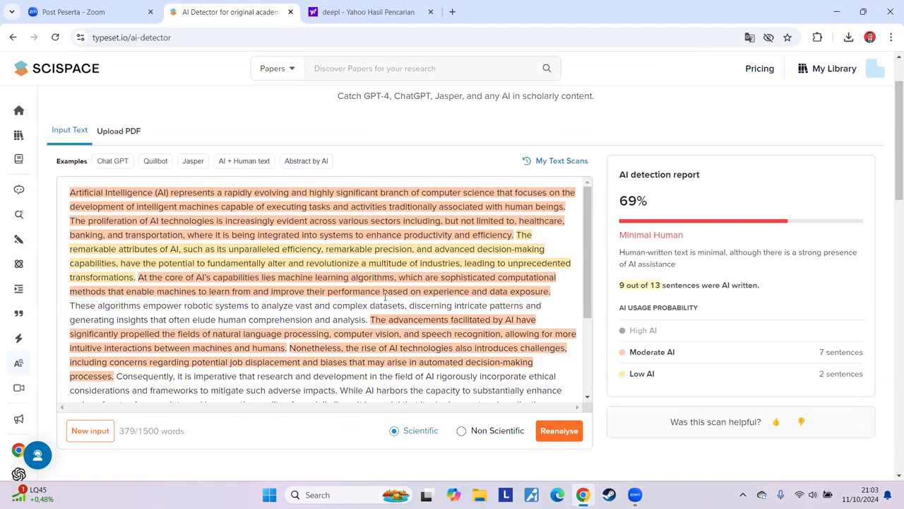
{"action": "mouse_move", "coordinate": [590, 274]}
{"action": "left_mouse_down"}
{"action": "mouse_move", "coordinate": [587, 353]}
{"action": "mouse_move", "coordinate": [586, 286]}
{"action": "left_mouse_up"}
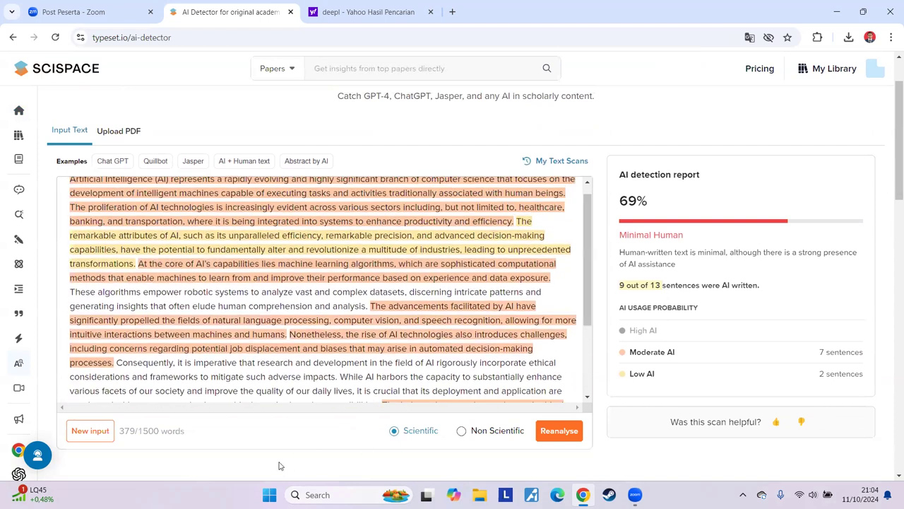
{"action": "scroll", "coordinate": [205, 332], "scroll_direction": "up", "scroll_amount": 1}
{"action": "scroll", "coordinate": [205, 332], "scroll_direction": "down", "scroll_amount": 2}
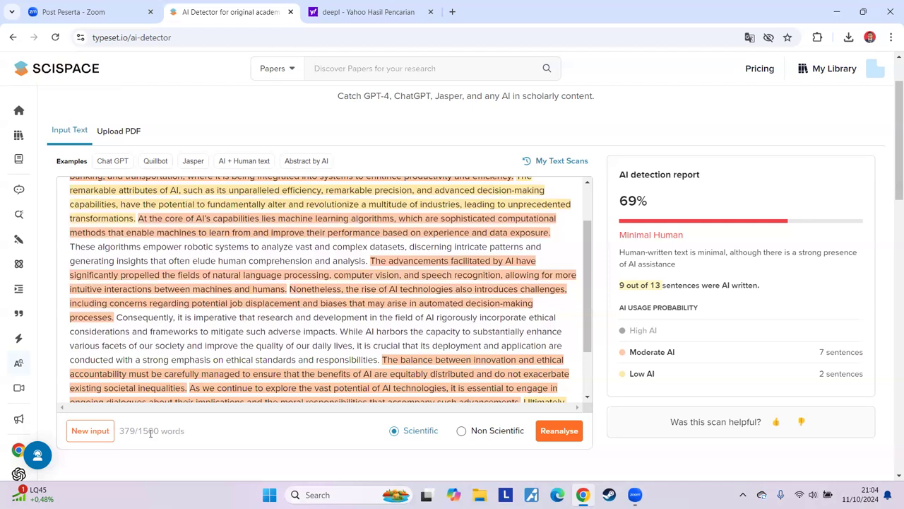
- View the AI Detector's PDF upload option and return to the text input
{"action": "left_click", "coordinate": [125, 132]}
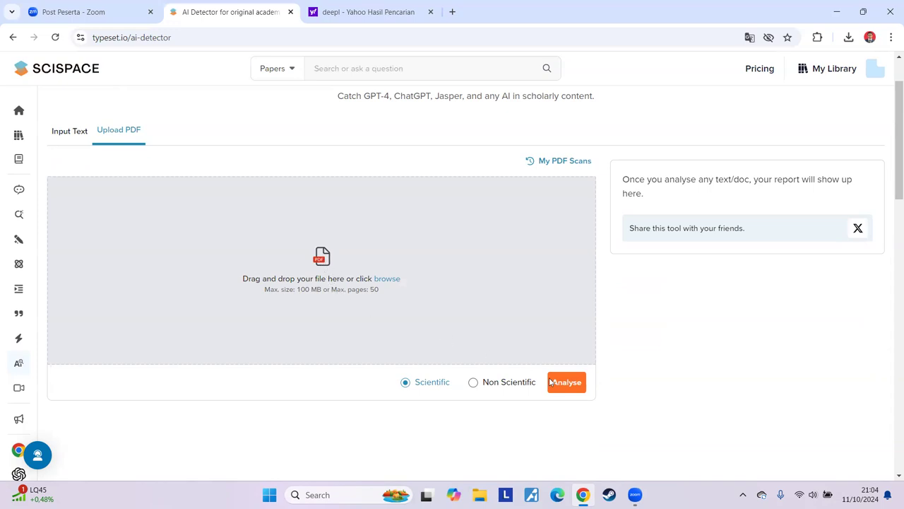
{"action": "scroll", "coordinate": [428, 283], "scroll_direction": "up", "scroll_amount": 2}
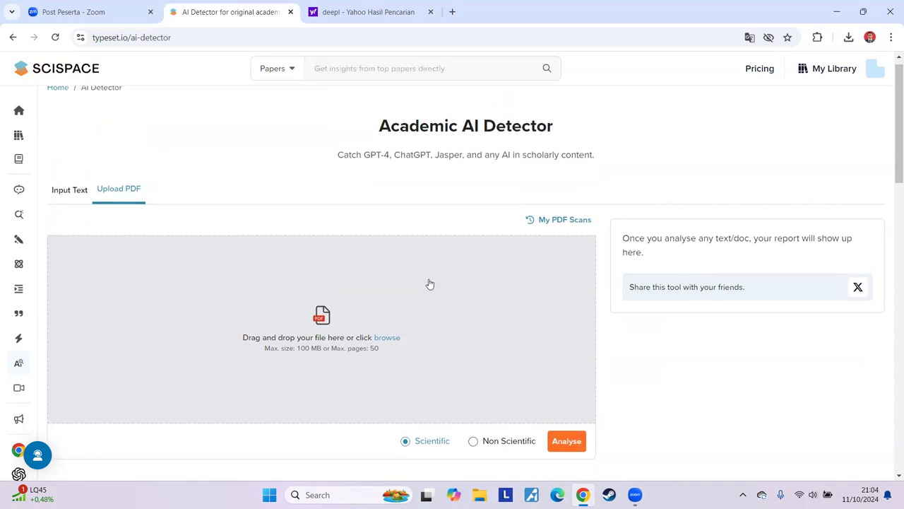
{"action": "left_click", "coordinate": [68, 191]}
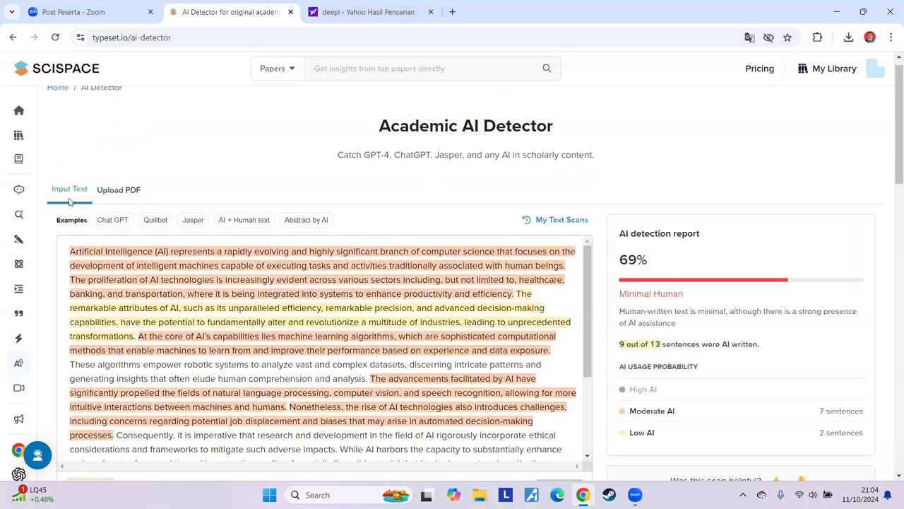
- Load the Chat GPT example text into the AI Detector and analyse it as scientific content
{"action": "scroll", "coordinate": [128, 262], "scroll_direction": "down", "scroll_amount": 2}
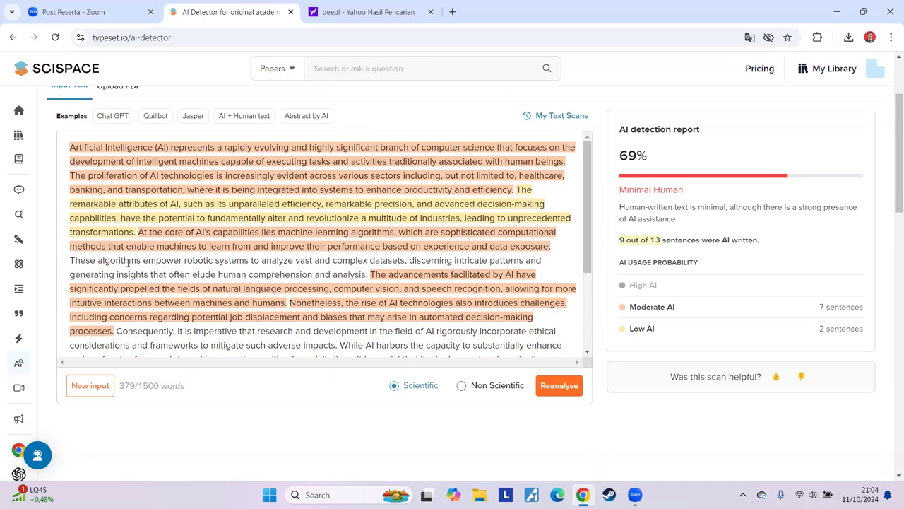
{"action": "scroll", "coordinate": [418, 319], "scroll_direction": "up", "scroll_amount": 1}
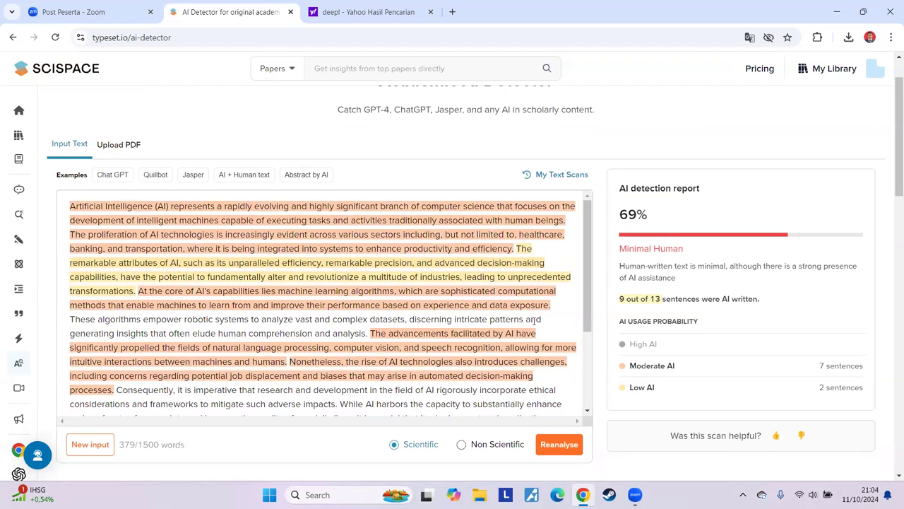
{"action": "scroll", "coordinate": [582, 262], "scroll_direction": "down", "scroll_amount": 1}
{"action": "scroll", "coordinate": [580, 260], "scroll_direction": "up", "scroll_amount": 1}
{"action": "left_click", "coordinate": [113, 179]}
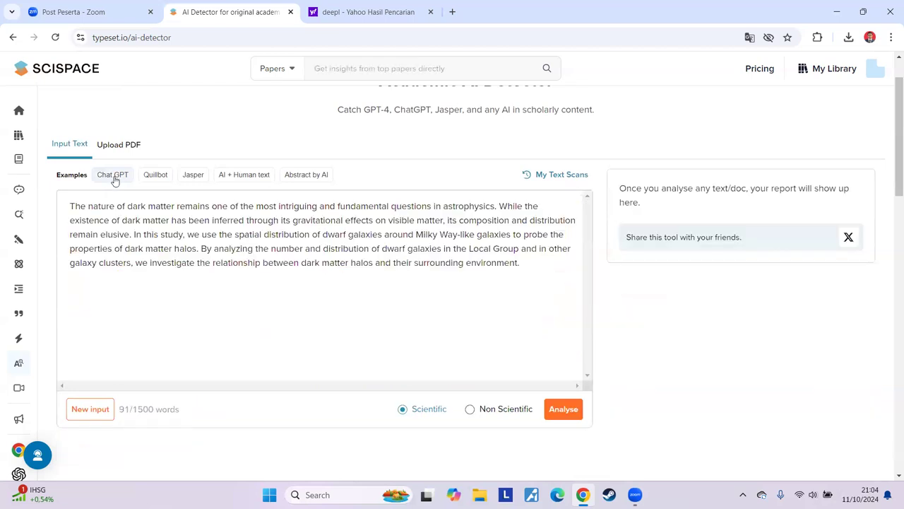
{"action": "left_click", "coordinate": [563, 409]}
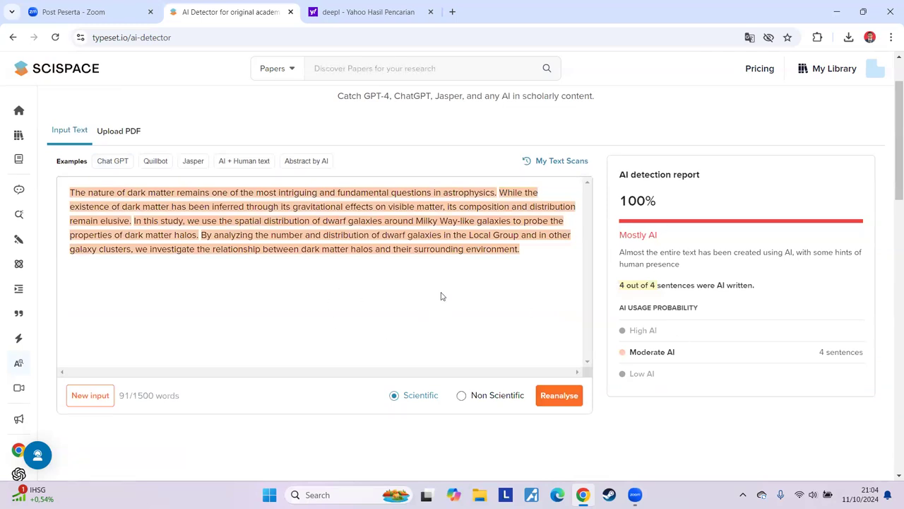
- Analyse the AI + Human text example and the Abstract by AI example as scientific content
{"action": "left_click", "coordinate": [247, 167]}
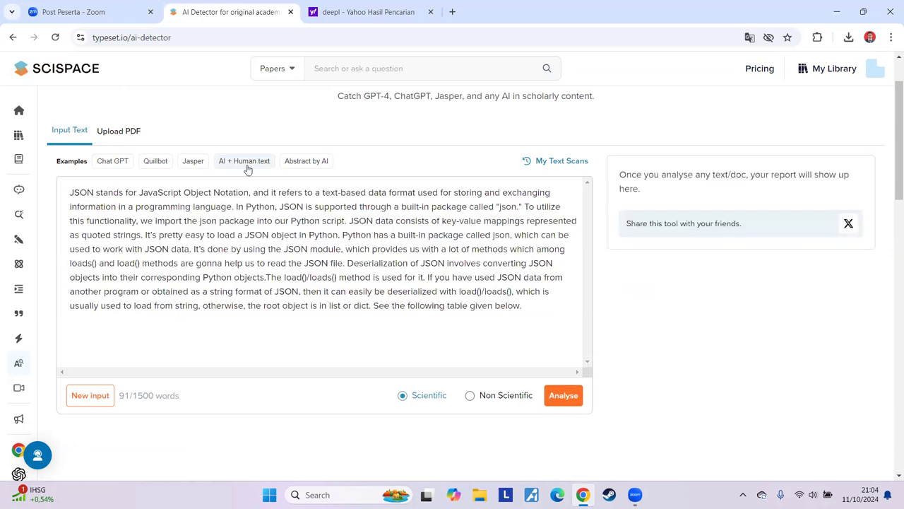
{"action": "left_click", "coordinate": [470, 396]}
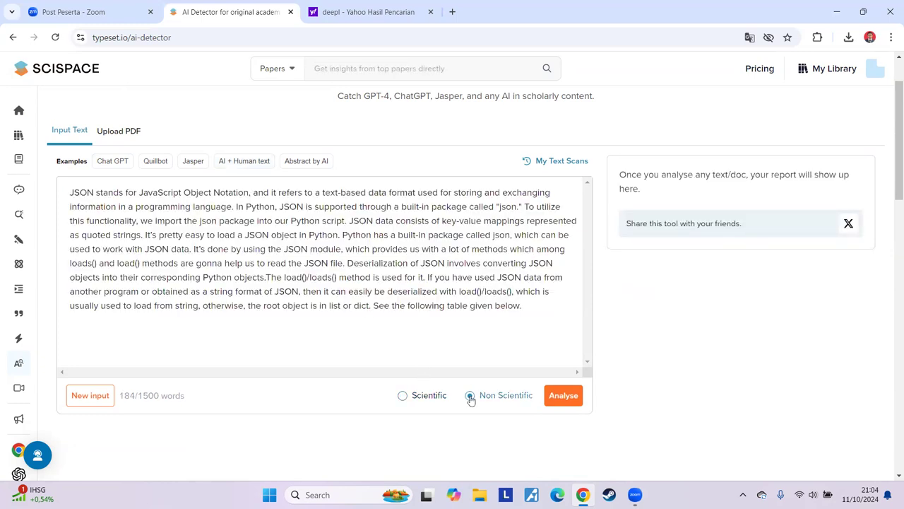
{"action": "left_click", "coordinate": [402, 396]}
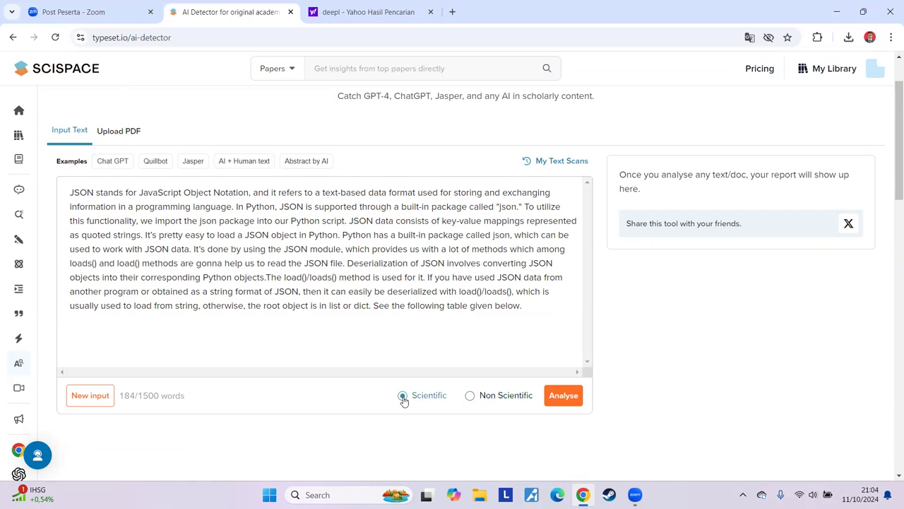
{"action": "left_click", "coordinate": [564, 400]}
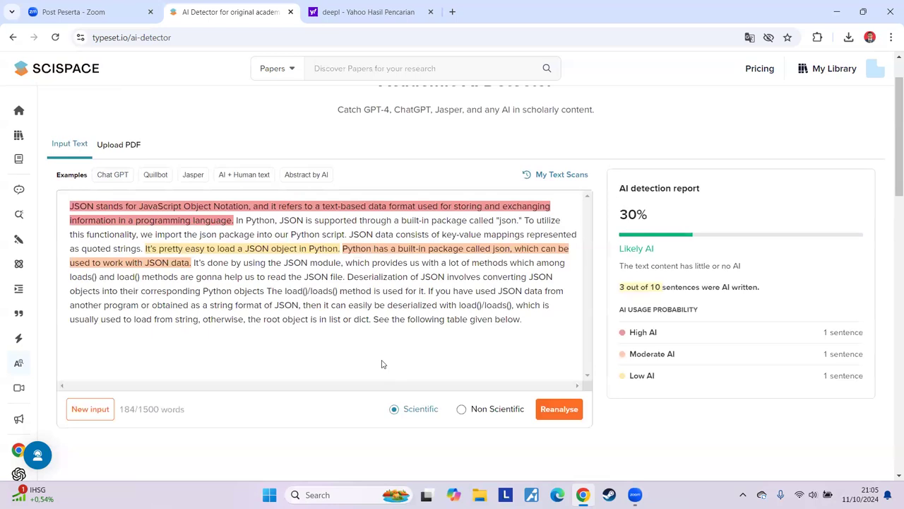
{"action": "left_click", "coordinate": [318, 175]}
{"action": "left_click", "coordinate": [563, 410]}
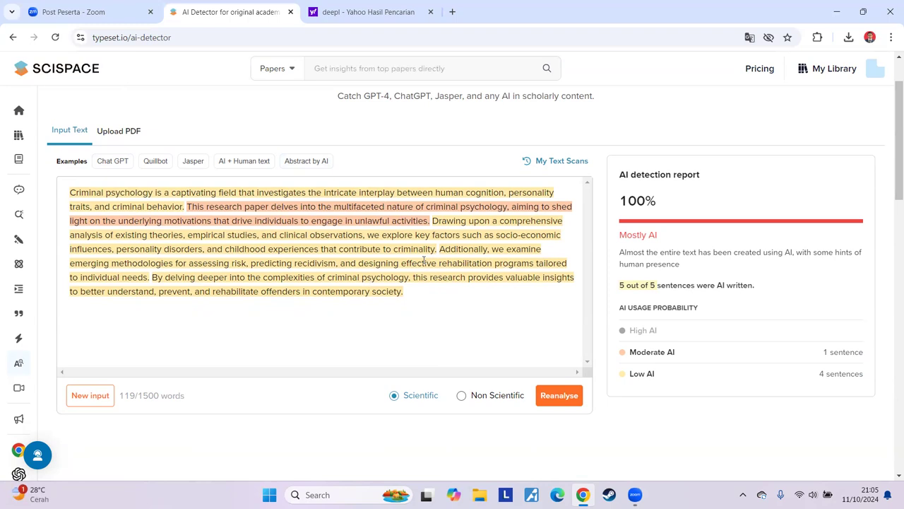
- Return to the SciSpace home page and browse its tools for researchers, students and authors
{"action": "mouse_move", "coordinate": [36, 313]}
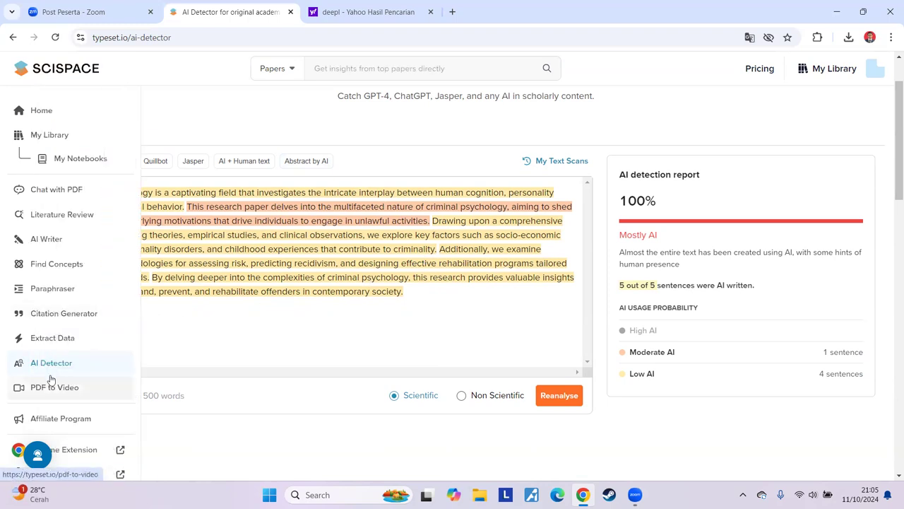
{"action": "left_click", "coordinate": [42, 111]}
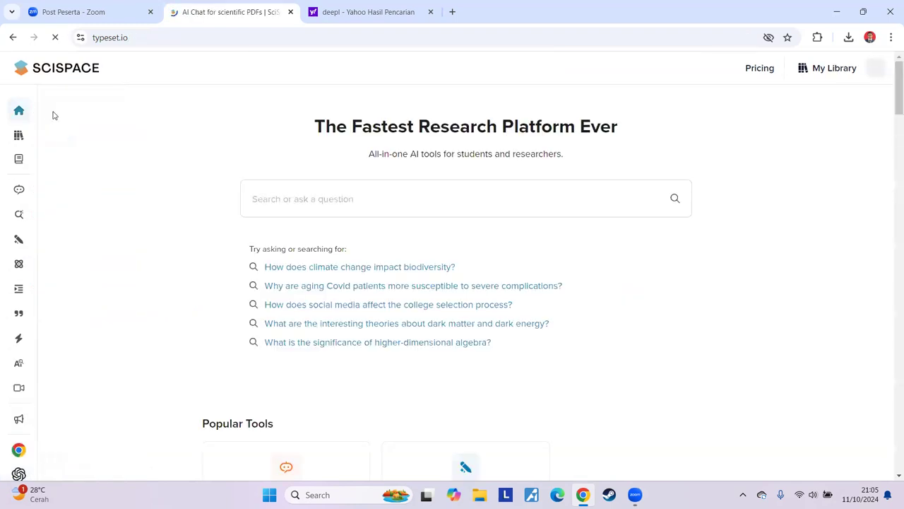
{"action": "scroll", "coordinate": [167, 285], "scroll_direction": "down", "scroll_amount": 7}
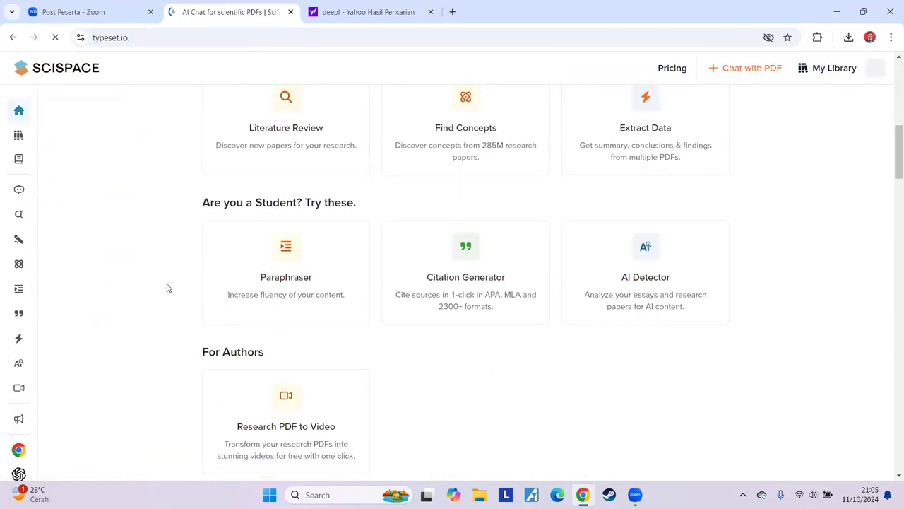
{"action": "scroll", "coordinate": [167, 287], "scroll_direction": "up", "scroll_amount": 3}
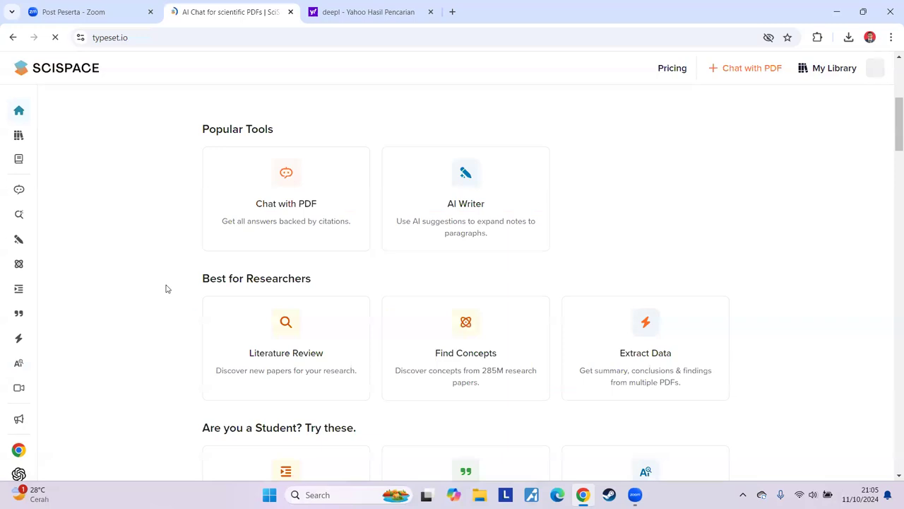
{"action": "scroll", "coordinate": [167, 288], "scroll_direction": "up", "scroll_amount": 4}
{"action": "scroll", "coordinate": [168, 288], "scroll_direction": "down", "scroll_amount": 3}
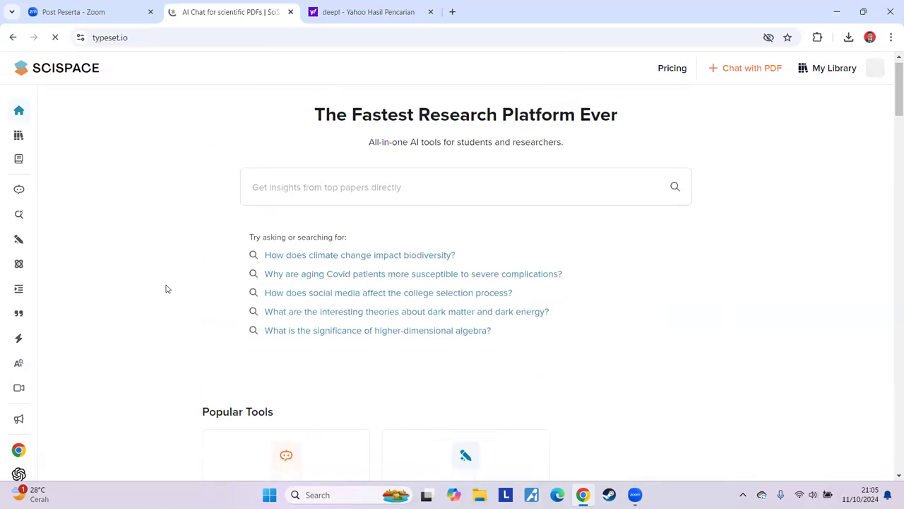
{"action": "scroll", "coordinate": [167, 288], "scroll_direction": "down", "scroll_amount": 3}
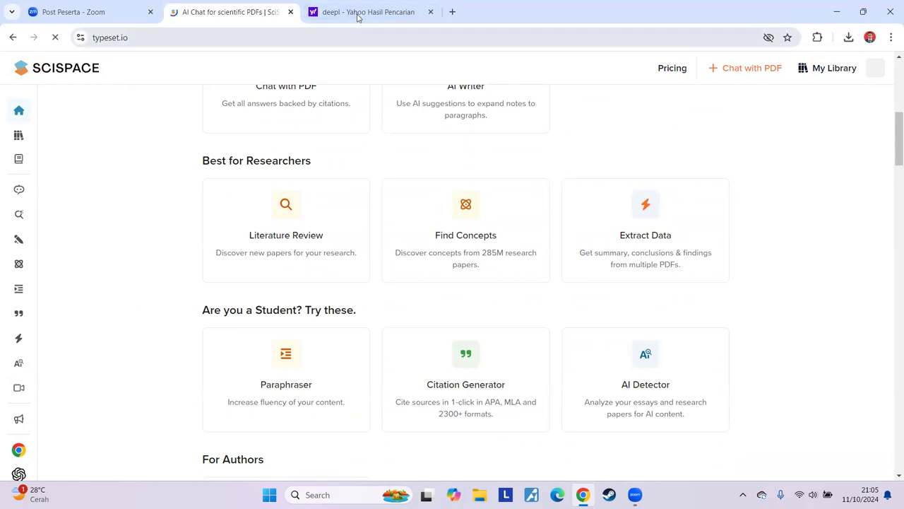
- Cancel choosing a PDF file for Chat with PDF and open the Copilot list of recent conversations instead
{"action": "left_click", "coordinate": [766, 73]}
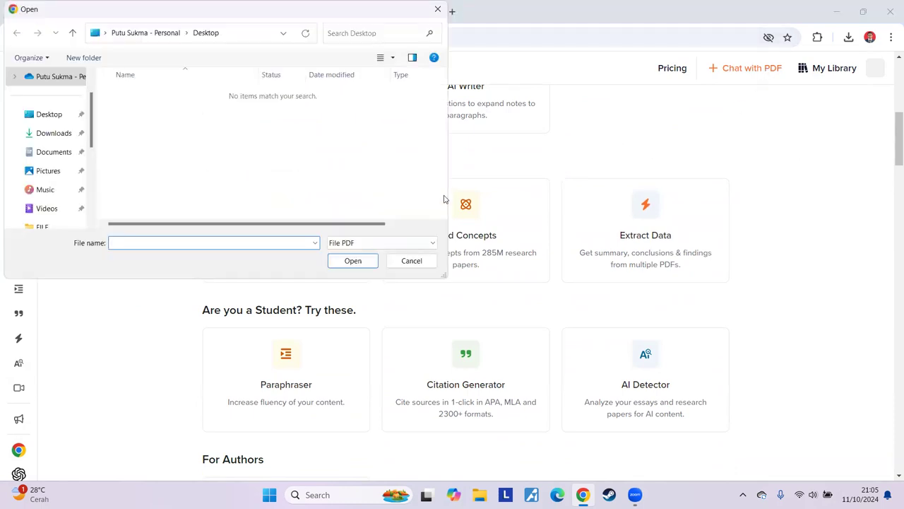
{"action": "left_click", "coordinate": [411, 261]}
{"action": "scroll", "coordinate": [149, 368], "scroll_direction": "down", "scroll_amount": 5}
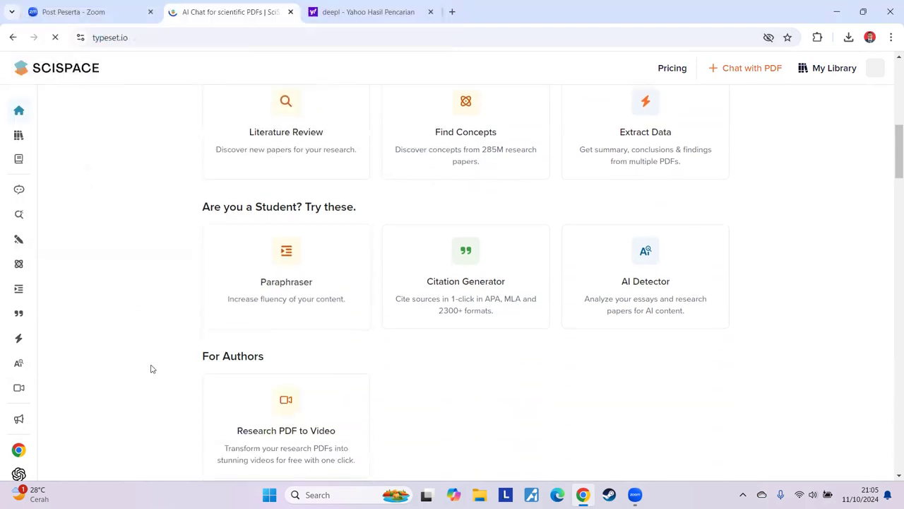
{"action": "scroll", "coordinate": [151, 368], "scroll_direction": "up", "scroll_amount": 3}
{"action": "mouse_move", "coordinate": [43, 364]}
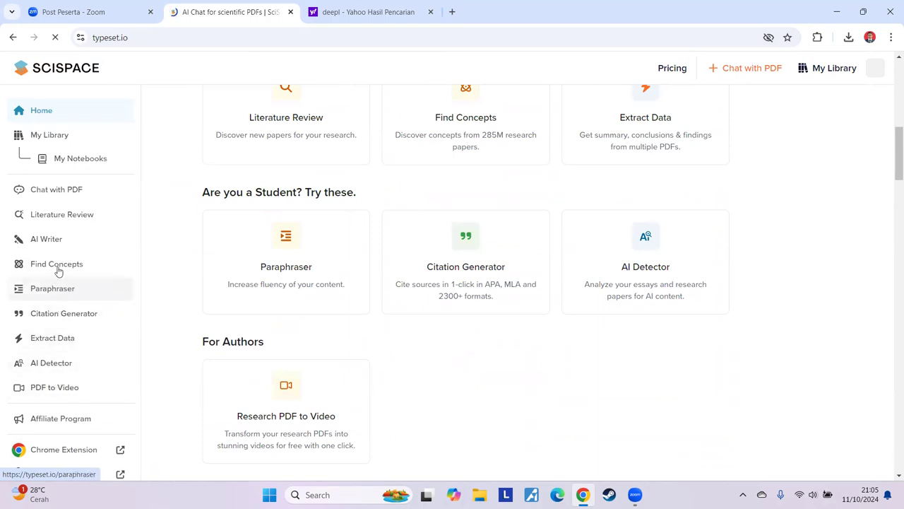
{"action": "left_click", "coordinate": [66, 189]}
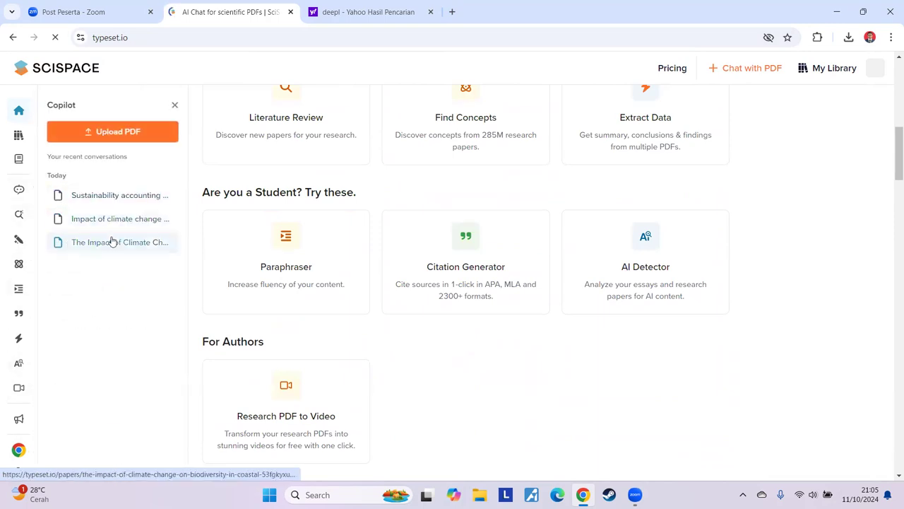